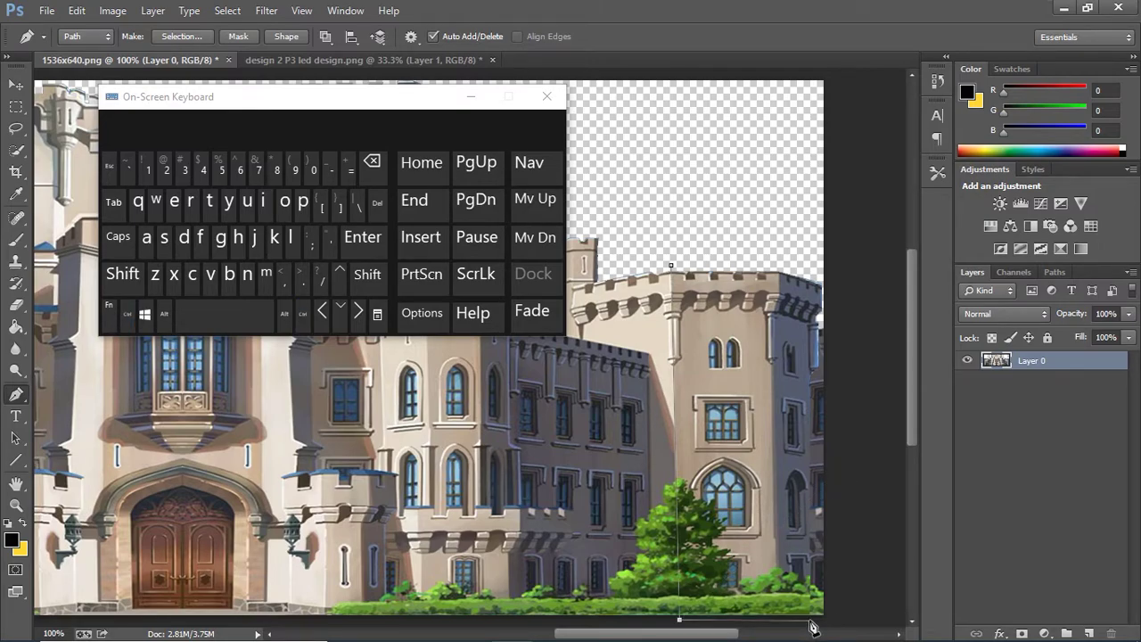
# - Undo the unfinished tower path and trace a closed Pen path around the extra strip along the castle's right edge
pyautogui.hotkey('ctrl', 'alt', 'z')
pyautogui.hotkey('ctrl', 'alt', 'z')
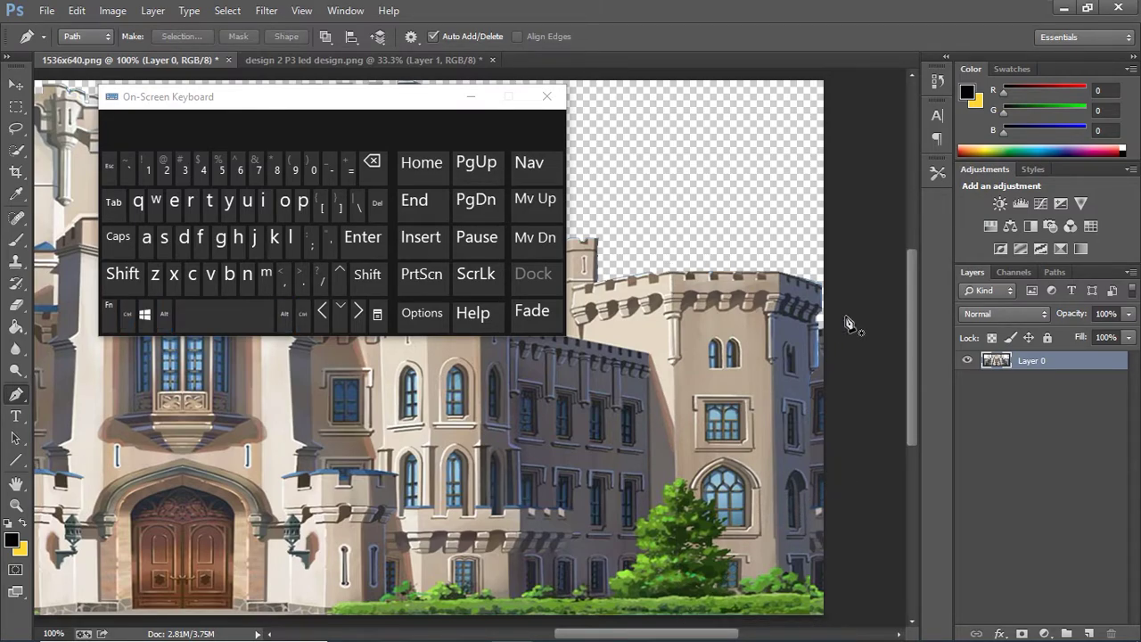
pyautogui.click(820, 319)
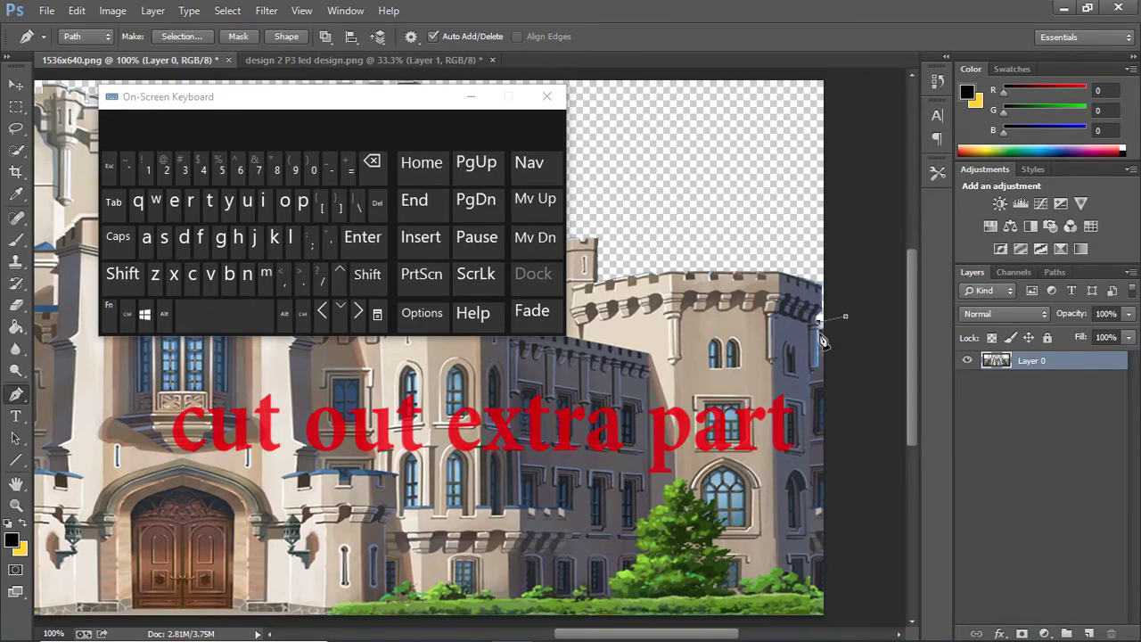
pyautogui.click(813, 615)
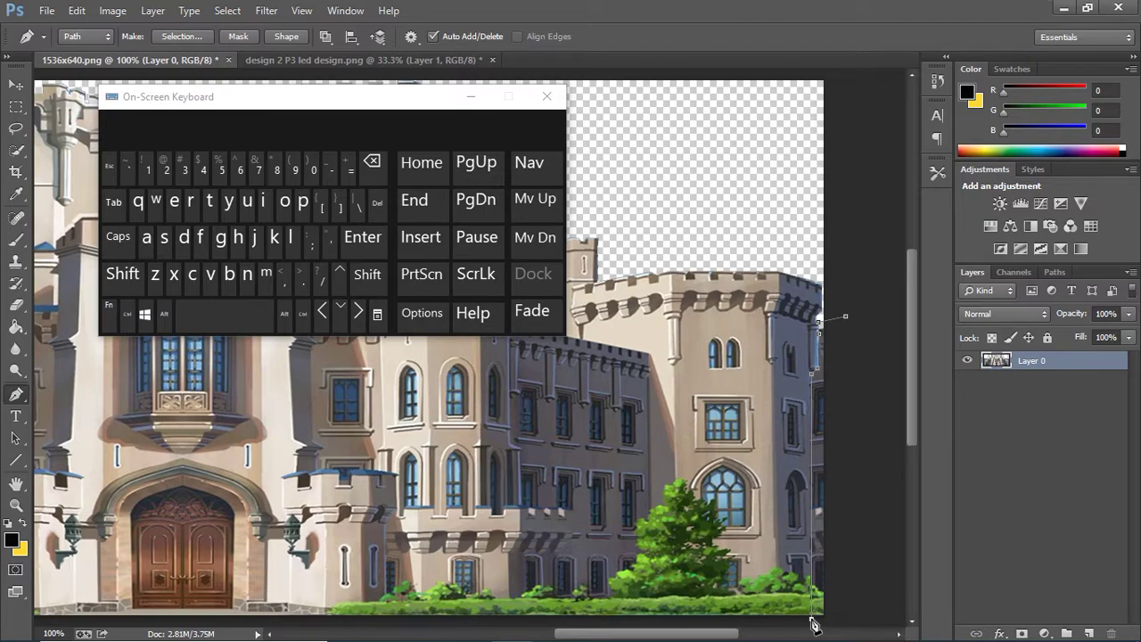
pyautogui.click(497, 628)
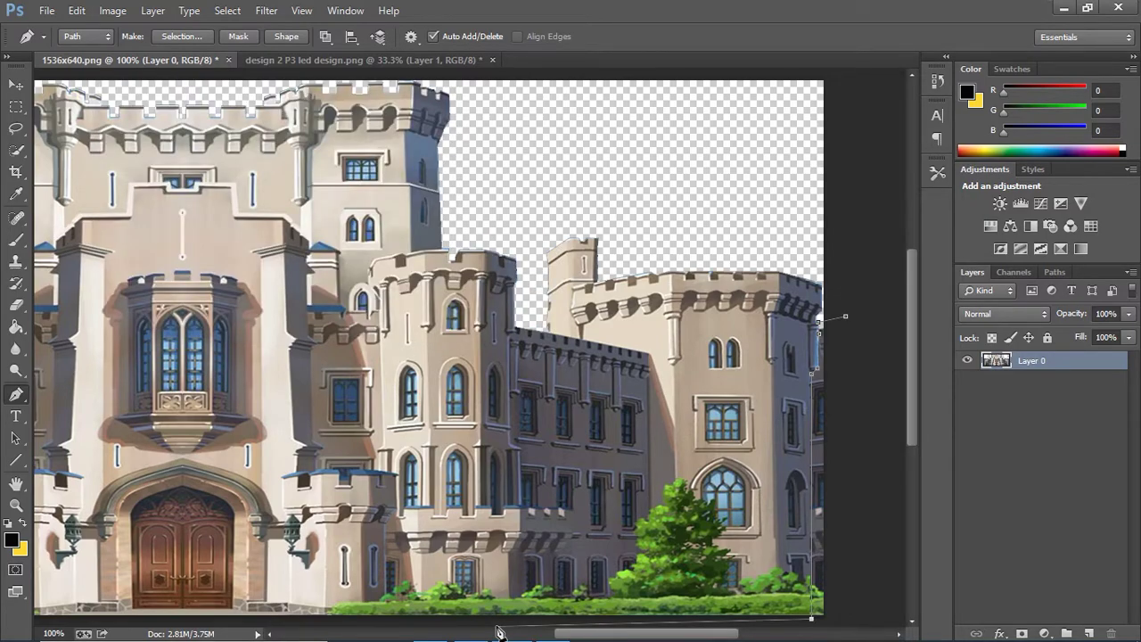
pyautogui.click(838, 615)
pyautogui.click(845, 316)
# - Convert the path to a selection and delete the extra strip at the castle's right edge
pyautogui.rightClick(843, 318)
pyautogui.click(887, 349)
pyautogui.click(651, 178)
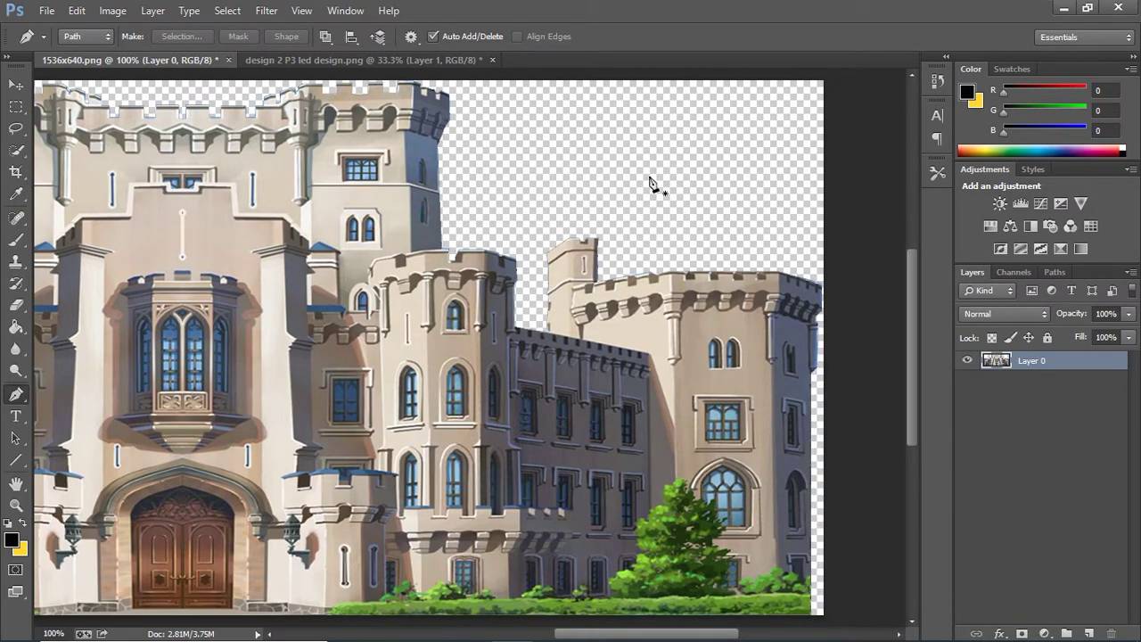
# - Trace a closed Pen path around the extra strip along the castle's left edge
pyautogui.moveTo(633, 635); pyautogui.dragTo(474, 636)
pyautogui.click(218, 322)
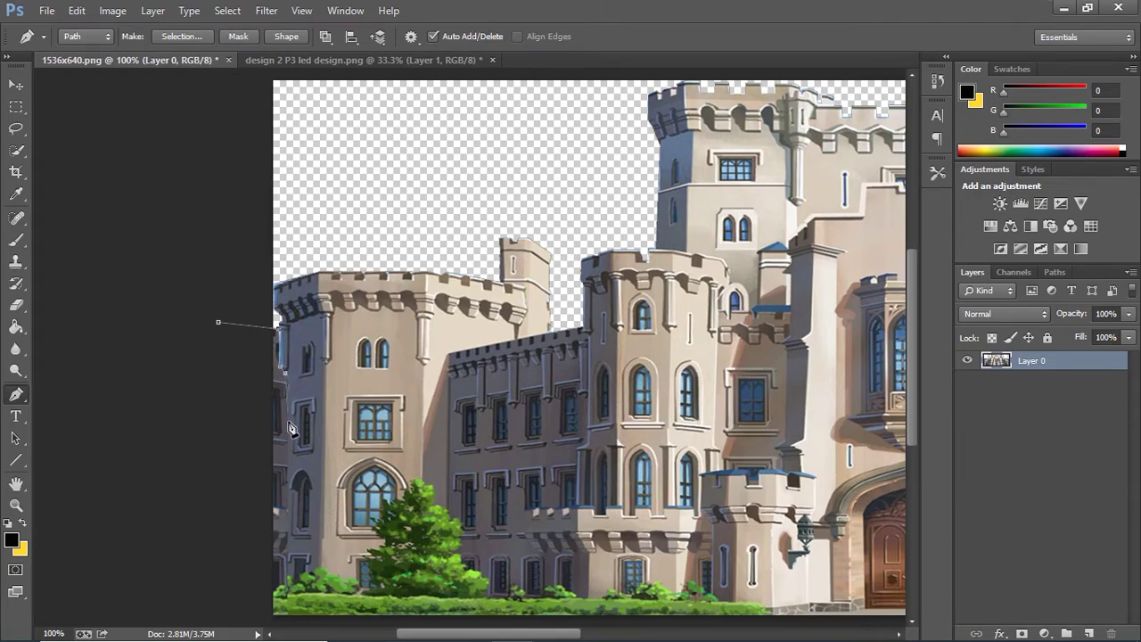
pyautogui.click(286, 381)
pyautogui.click(287, 497)
pyautogui.click(149, 602)
pyautogui.click(218, 322)
# - Convert the left-edge path to a selection, delete the strip inside it and deselect
pyautogui.click(183, 36)
pyautogui.click(638, 179)
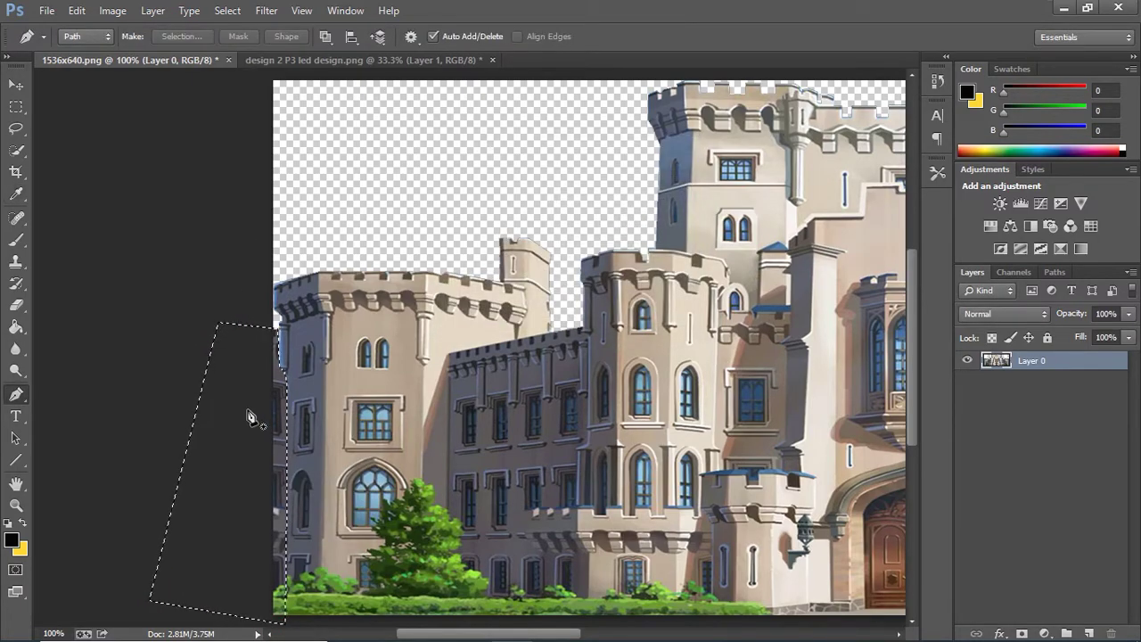
pyautogui.press('Delete')
pyautogui.hotkey('ctrl', 'd')
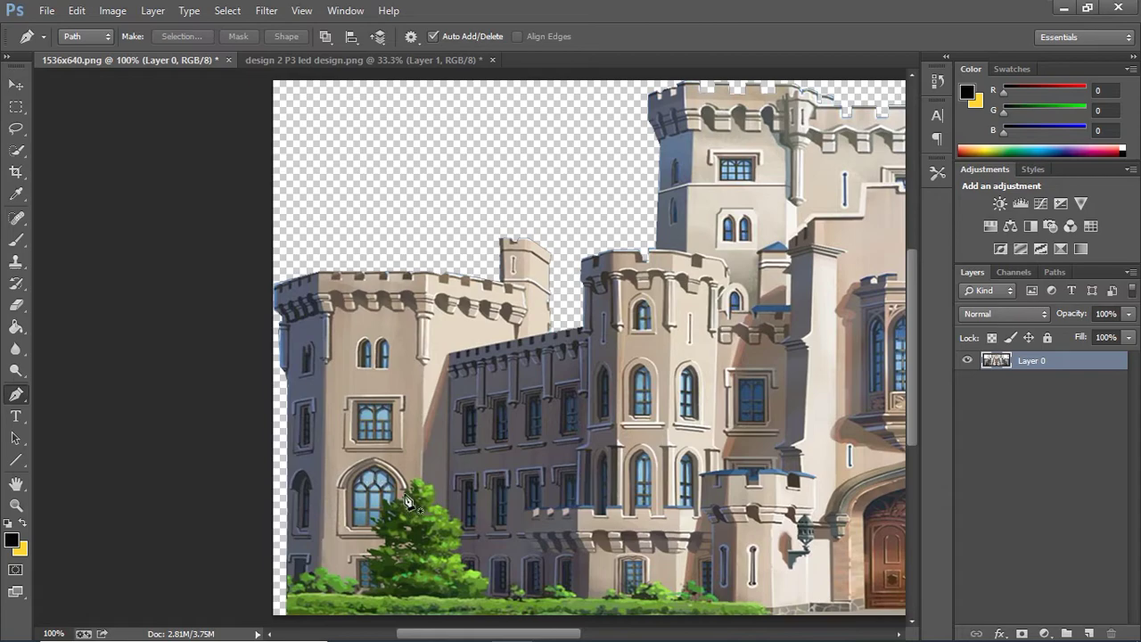
# - Outline the whole left tower with a Pen path, running down its inner edge and around outside the canvas
pyautogui.click(423, 255)
pyautogui.click(270, 618)
pyautogui.click(221, 314)
pyautogui.click(223, 258)
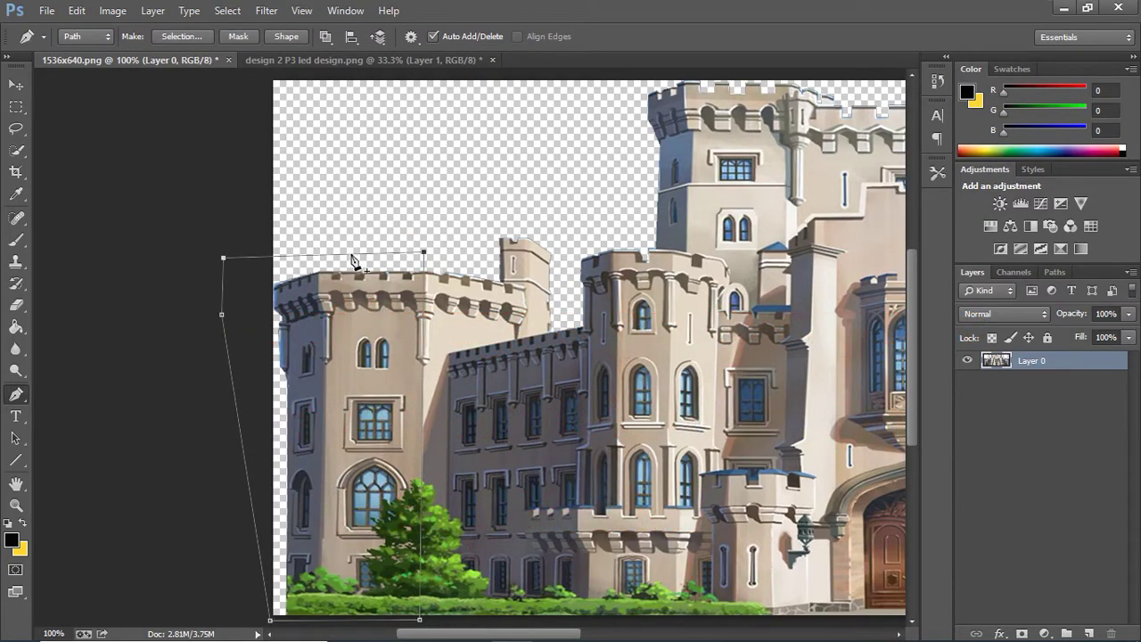
# - Make a selection from the left tower path, invert it, delete everything outside the tower and deselect
pyautogui.click(181, 37)
pyautogui.click(651, 183)
pyautogui.hotkey('ctrl', 'shift', 'i')
pyautogui.press('v')
pyautogui.click(591, 260)
pyautogui.hotkey('ctrl', 'shift', 'i')
pyautogui.press('BackSpace')
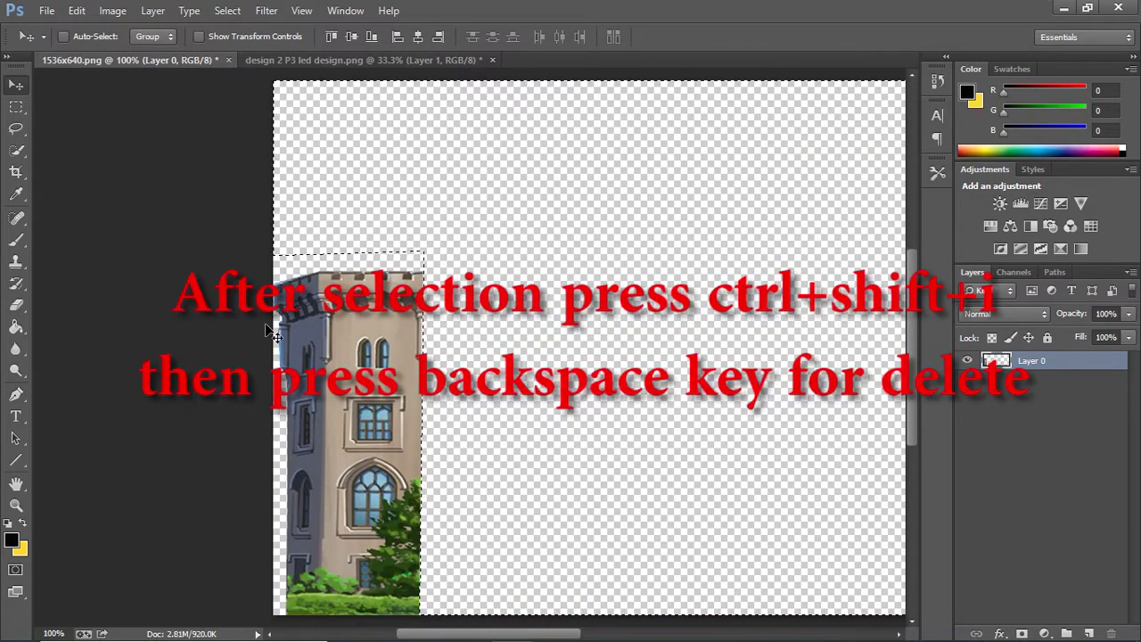
pyautogui.hotkey('ctrl', 'd')
# - Start saving the isolated left tower as a PNG copy with the file name left
pyautogui.click(46, 10)
pyautogui.click(62, 195)
pyautogui.click(47, 10)
pyautogui.click(54, 193)
pyautogui.write('left')
pyautogui.moveTo(221, 250); pyautogui.dragTo(128, 298)
pyautogui.click(471, 237)
pyautogui.write('left')
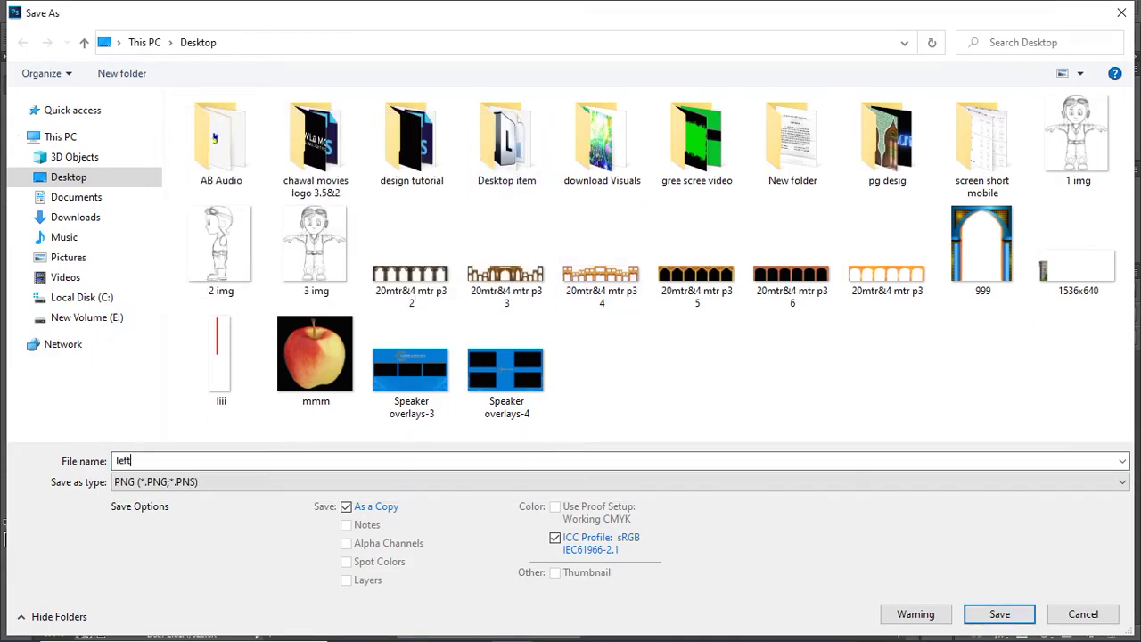
# - Create a folder named mahal inside the design tutorial folder and save the left PNG there
pyautogui.doubleClick(411, 143)
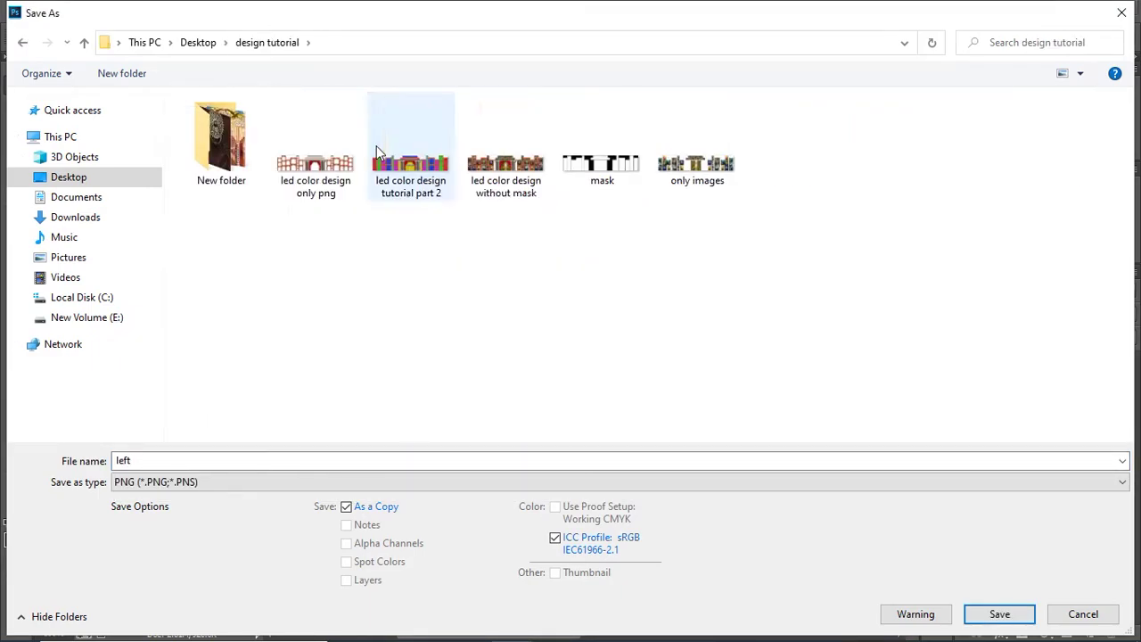
pyautogui.rightClick(518, 312)
pyautogui.moveTo(668, 484)
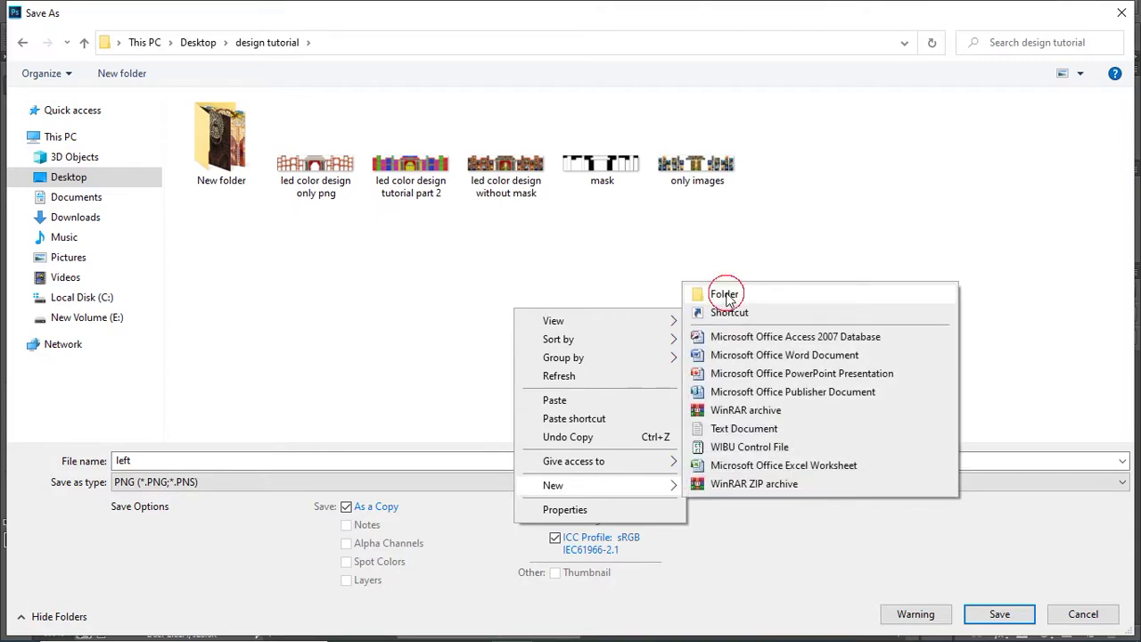
pyautogui.click(731, 295)
pyautogui.write('kkaha')
pyautogui.press('Return')
pyautogui.press('Return')
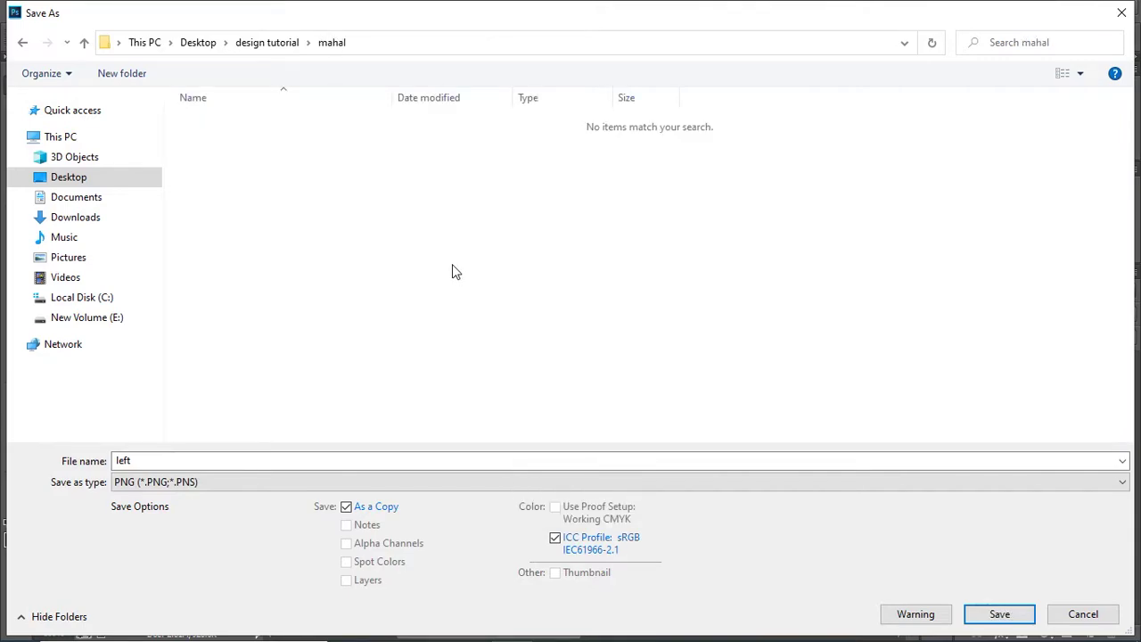
pyautogui.click(1010, 613)
pyautogui.click(624, 204)
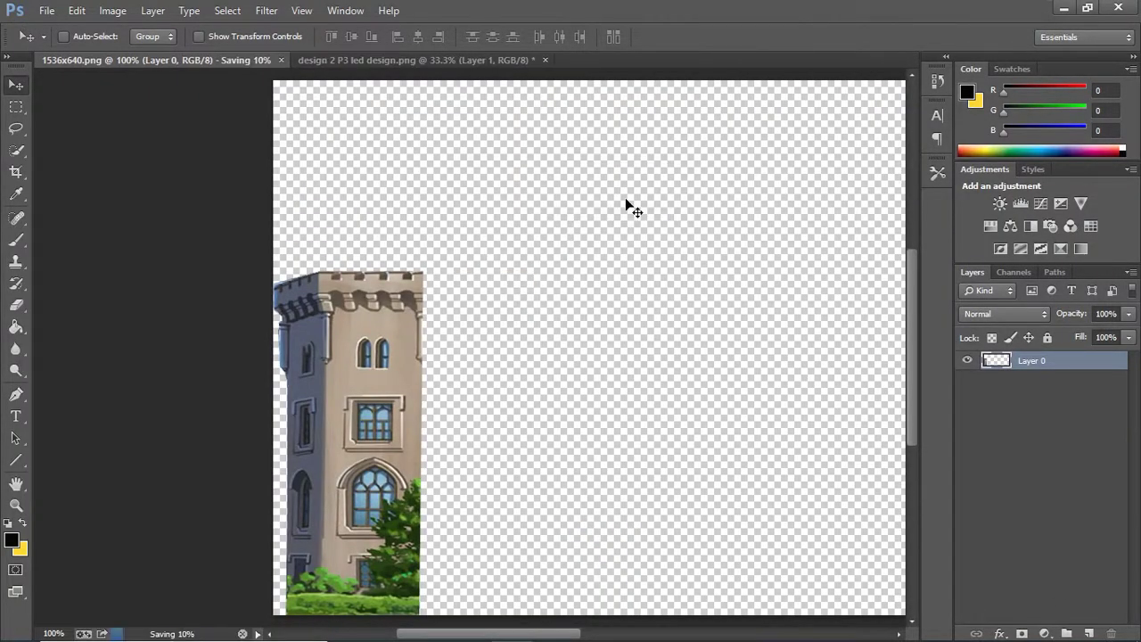
# - Undo back to the full castle with the left tower selected and delete that tower from the layer
pyautogui.hotkey('ctrl', 'alt', 'z')
pyautogui.hotkey('ctrl', 'alt', 'z')
pyautogui.hotkey('ctrl', 'alt', 'z')
pyautogui.press('Delete')
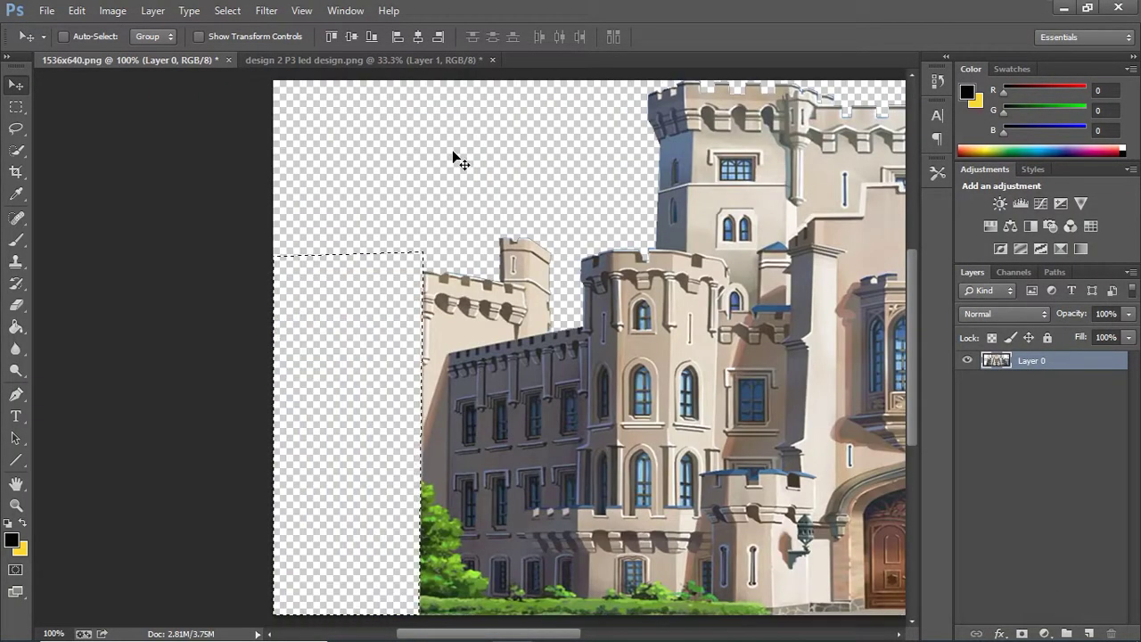
# - Trace a closed Pen path around the castle's right tower
pyautogui.moveTo(513, 635); pyautogui.dragTo(700, 635)
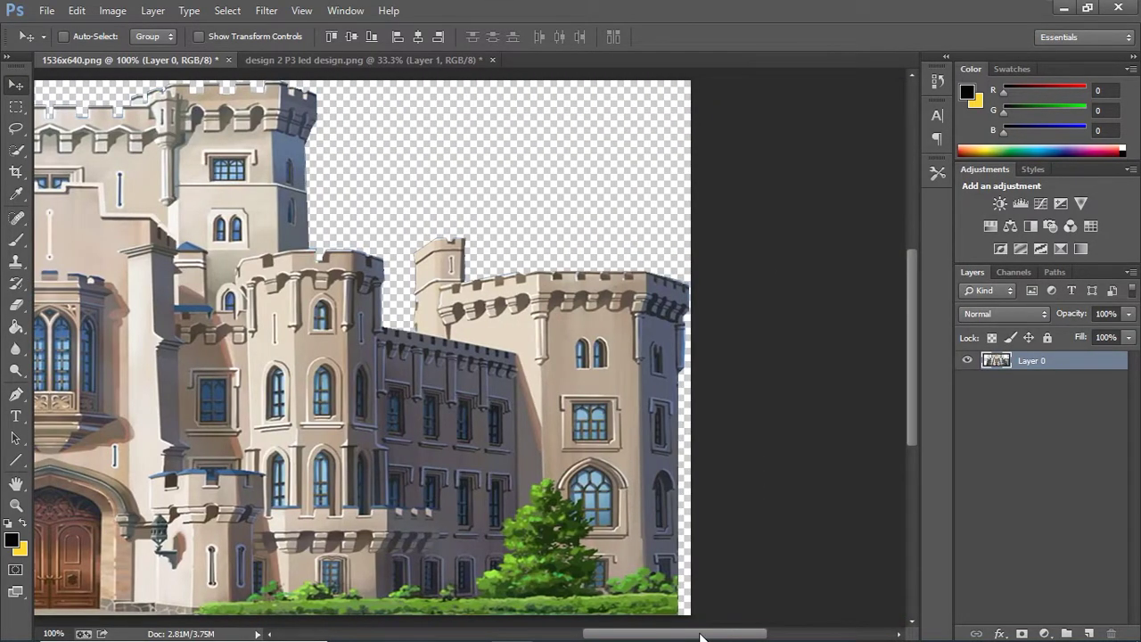
pyautogui.click(15, 394)
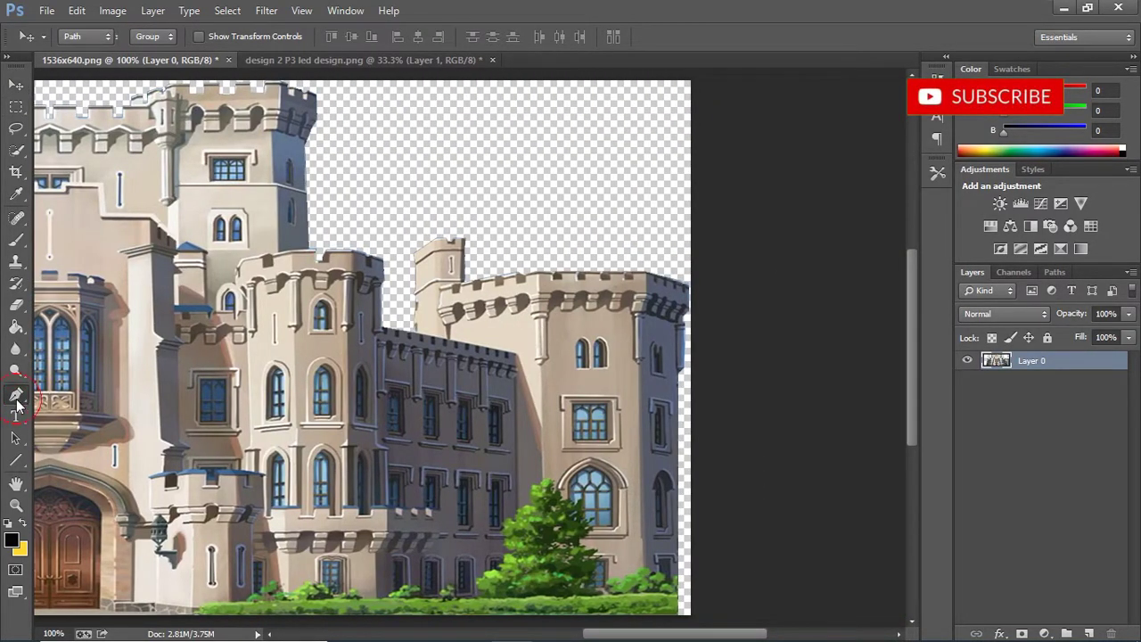
pyautogui.click(537, 260)
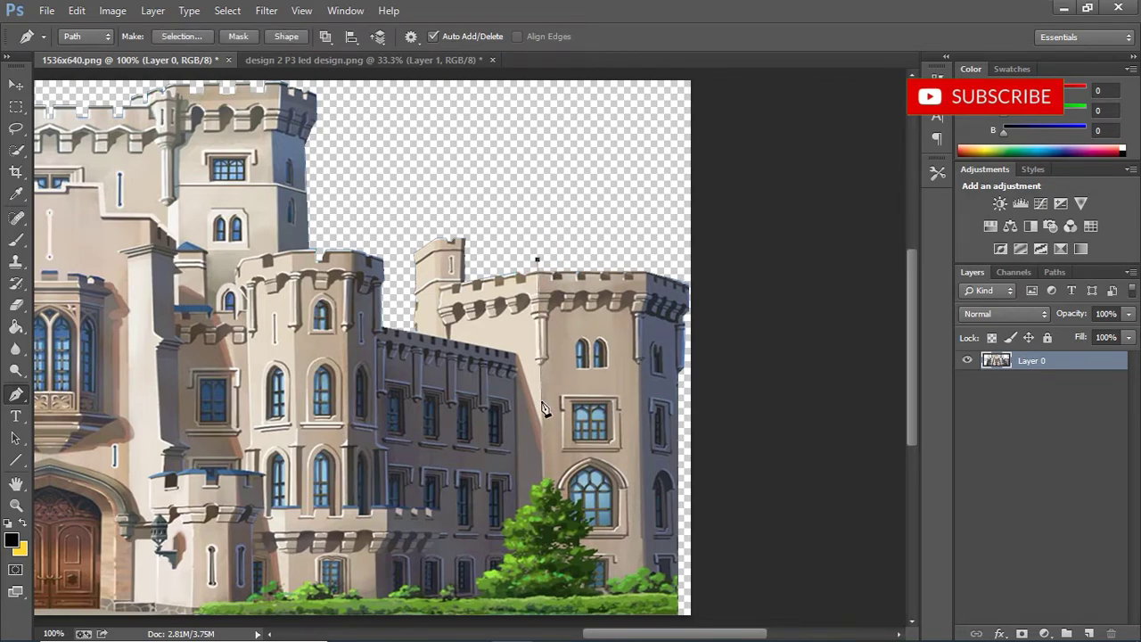
pyautogui.click(703, 621)
pyautogui.click(717, 261)
pyautogui.click(537, 259)
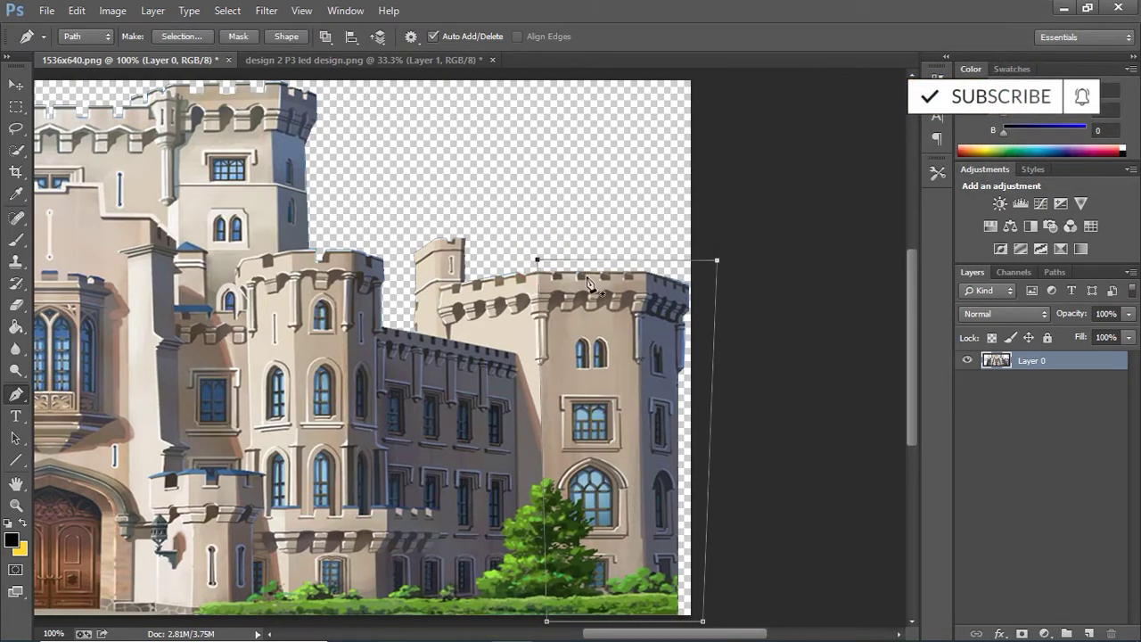
# - Convert the right tower path to a selection, invert it and delete everything outside the tower
pyautogui.click(167, 37)
pyautogui.click(657, 176)
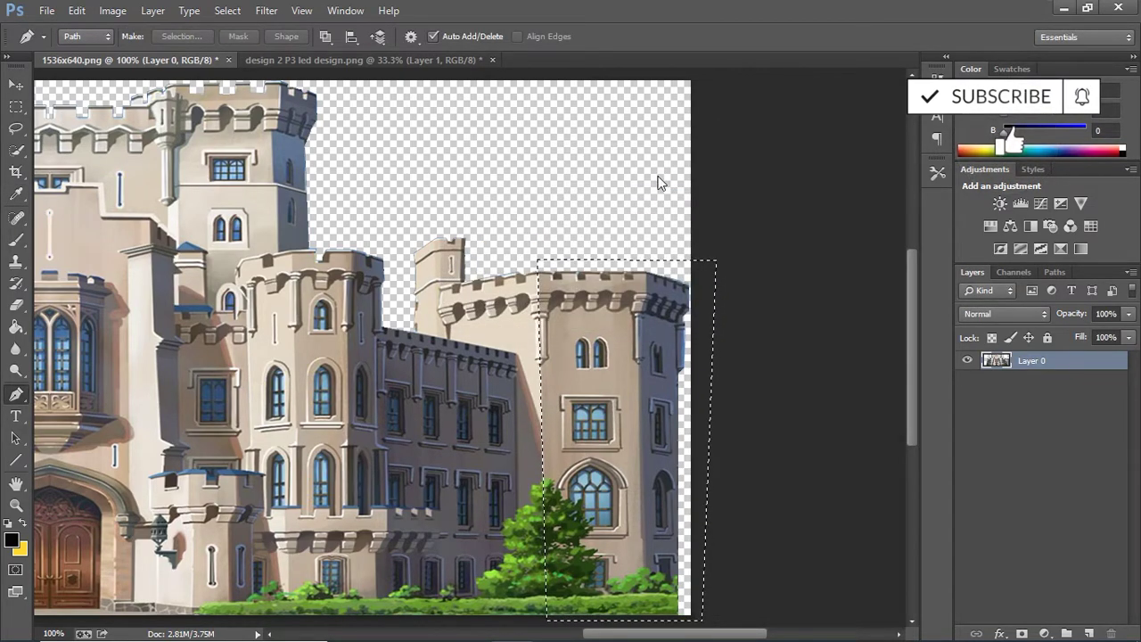
pyautogui.hotkey('ctrl', 'shift', 'i')
pyautogui.press('Delete')
# - Save the isolated right tower as a PNG copy over the existing right file in the mahal folder
pyautogui.hotkey('ctrl', 'shift', 's')
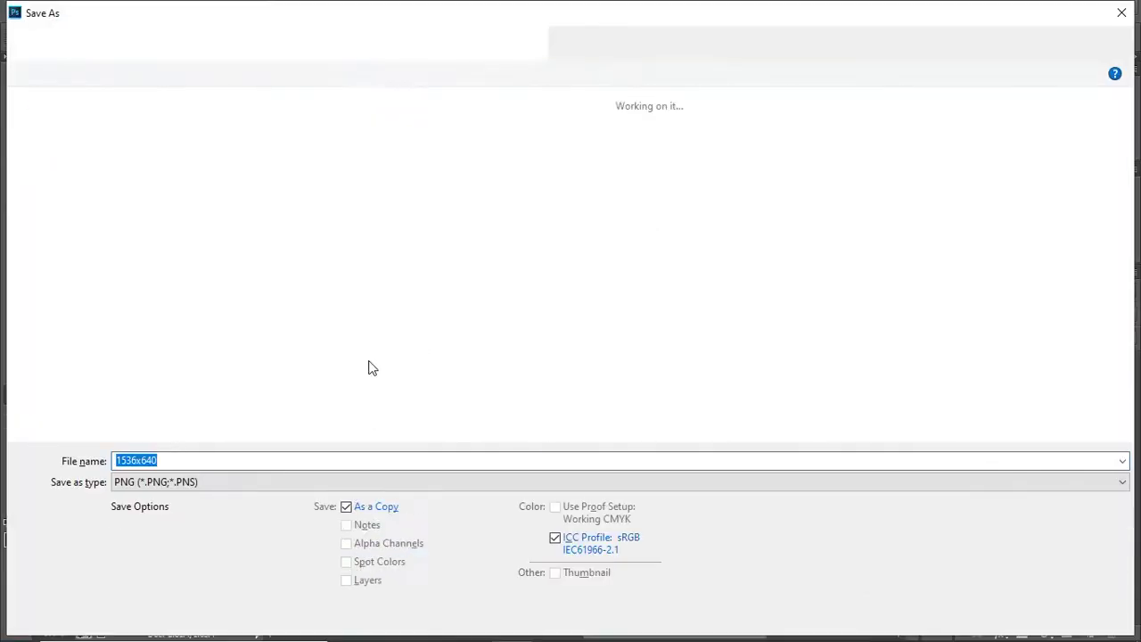
pyautogui.doubleClick(398, 147)
pyautogui.doubleClick(216, 143)
pyautogui.click(316, 142)
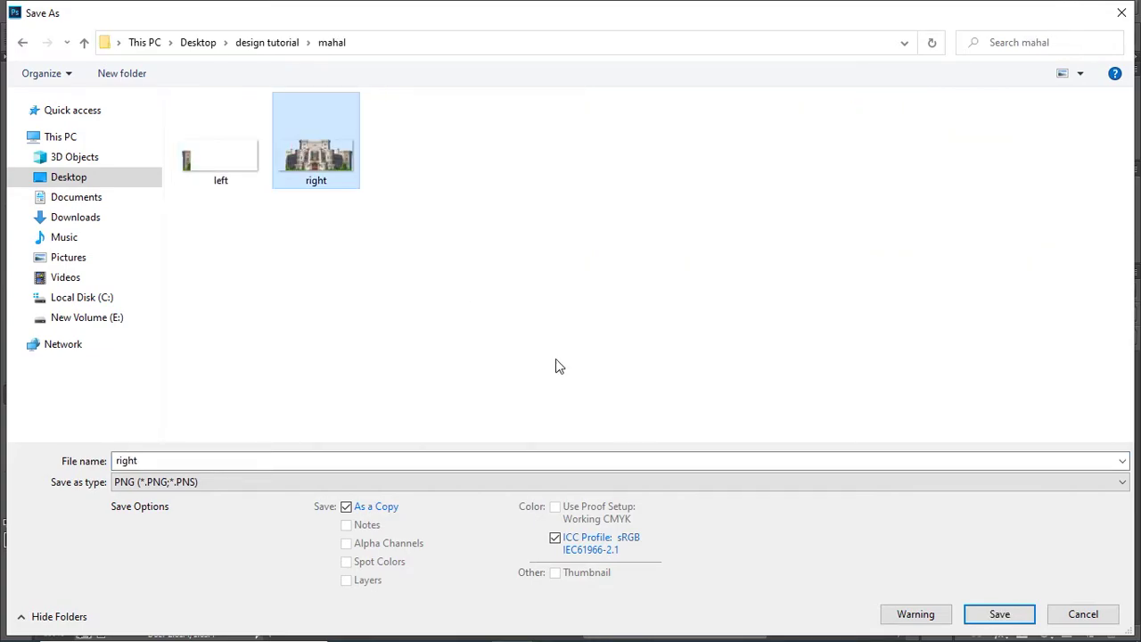
pyautogui.click(1017, 615)
pyautogui.click(615, 331)
pyautogui.click(626, 206)
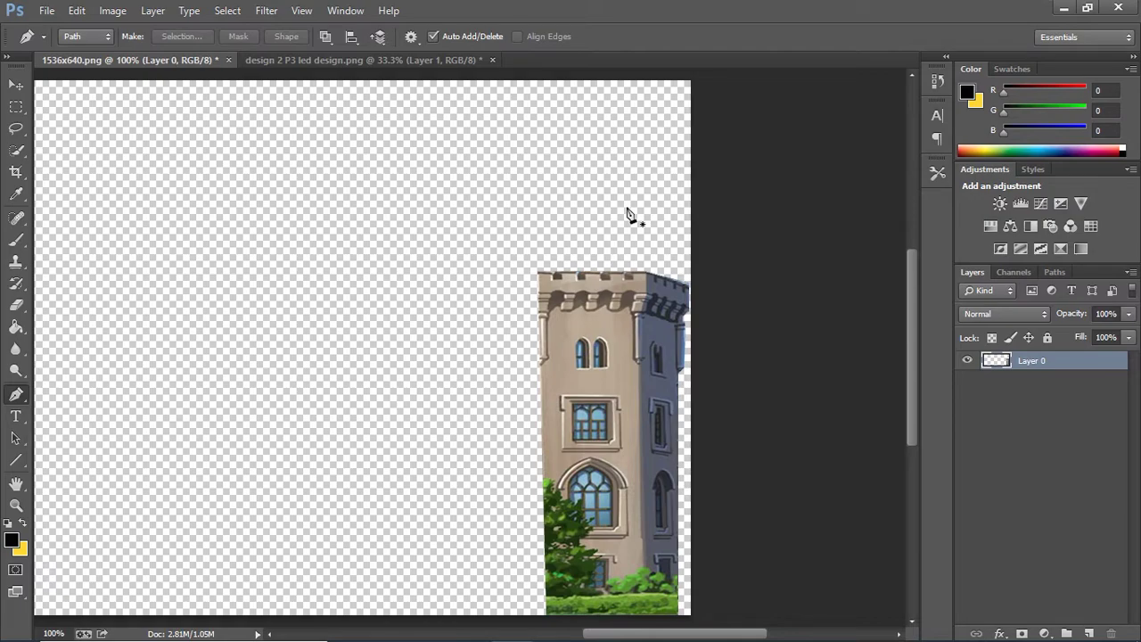
# - Undo the deletion around the right tower, delete the selected tower instead and deselect
pyautogui.click(15, 85)
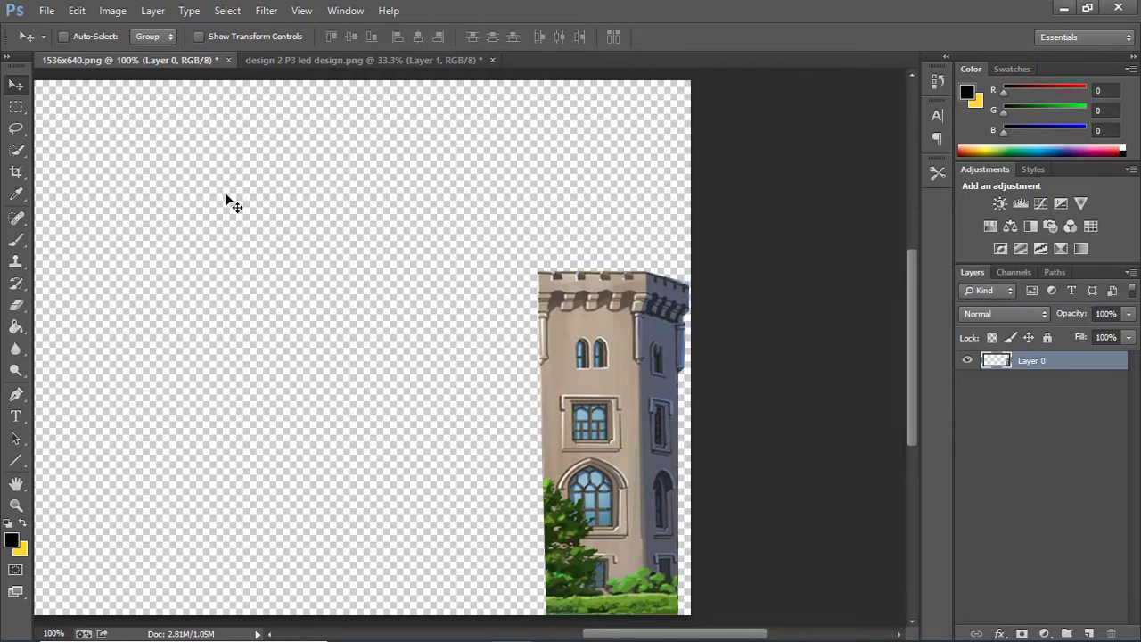
pyautogui.hotkey('ctrl', 'alt', 'z')
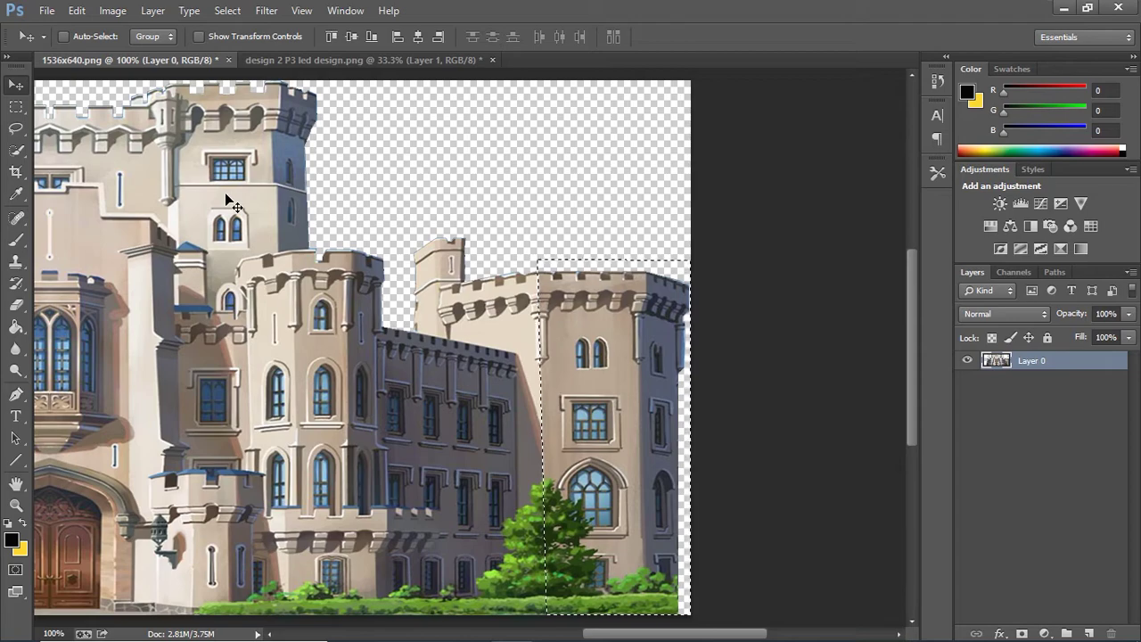
pyautogui.press('Delete')
pyautogui.hotkey('ctrl', 'd')
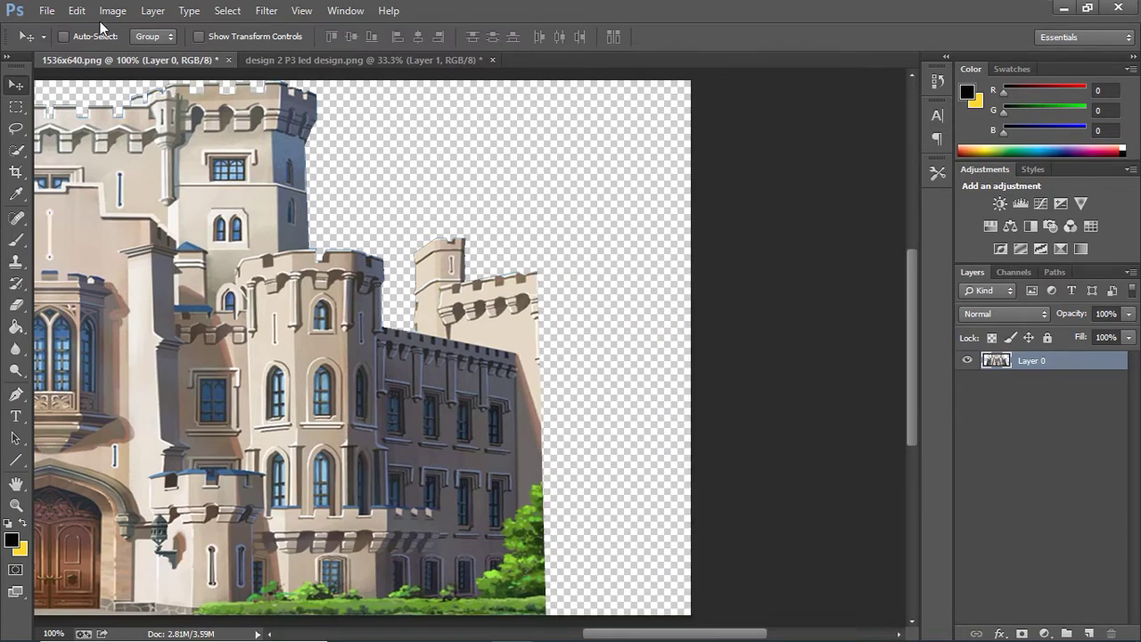
# - Save the remaining castle as a PNG copy named led color design only png in the mahal folder
pyautogui.click(46, 10)
pyautogui.click(69, 210)
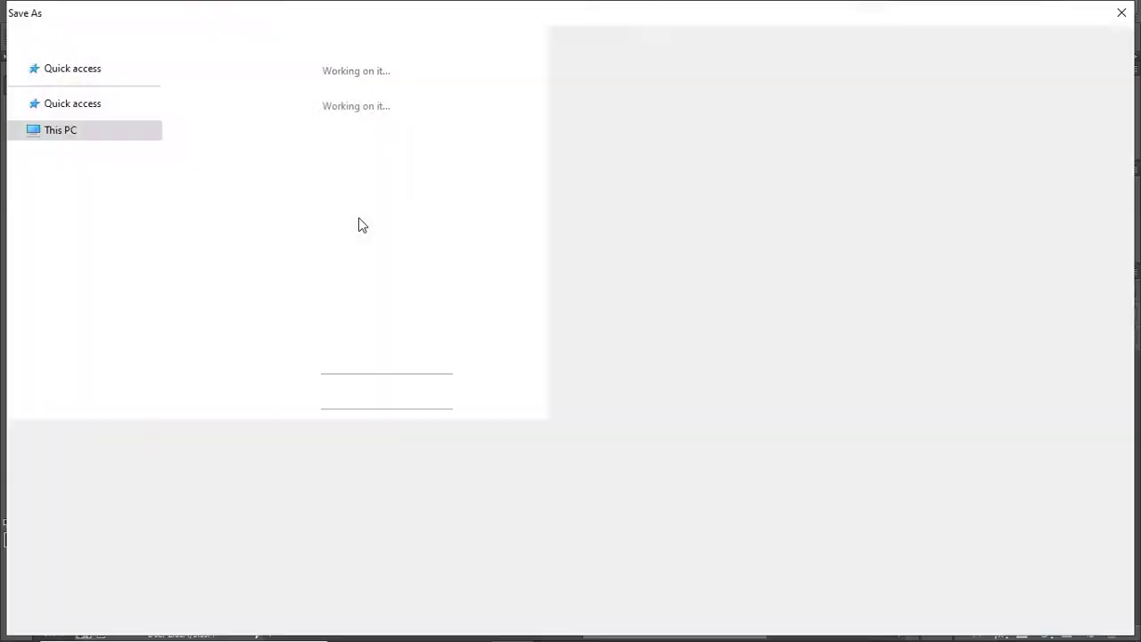
pyautogui.write('ce')
pyautogui.doubleClick(411, 138)
pyautogui.doubleClick(250, 139)
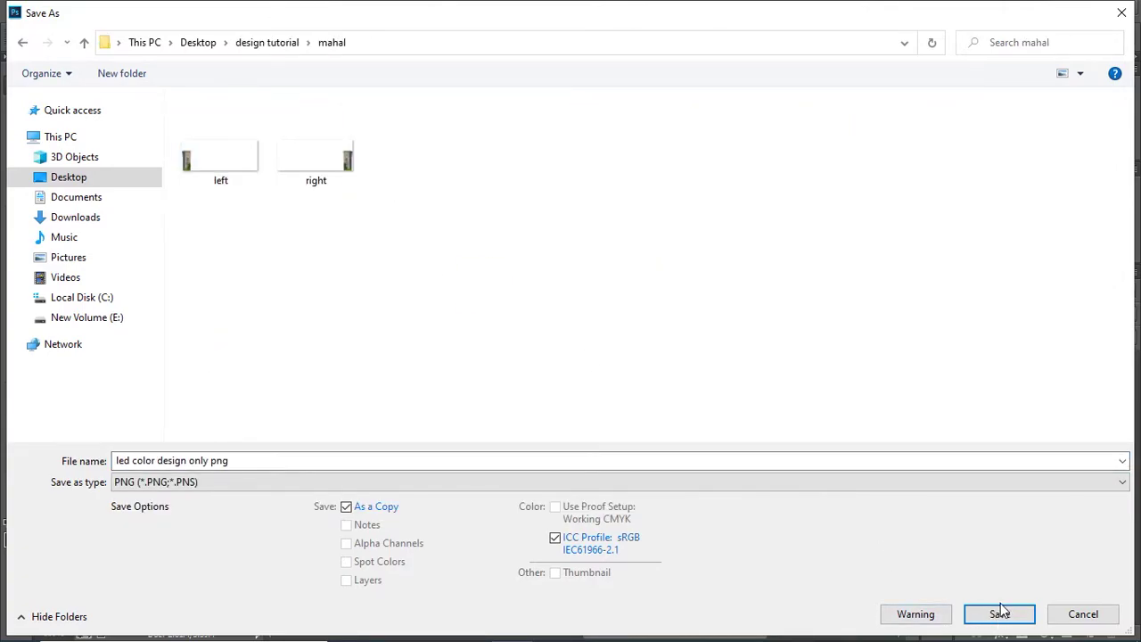
pyautogui.click(999, 614)
pyautogui.press('Return')
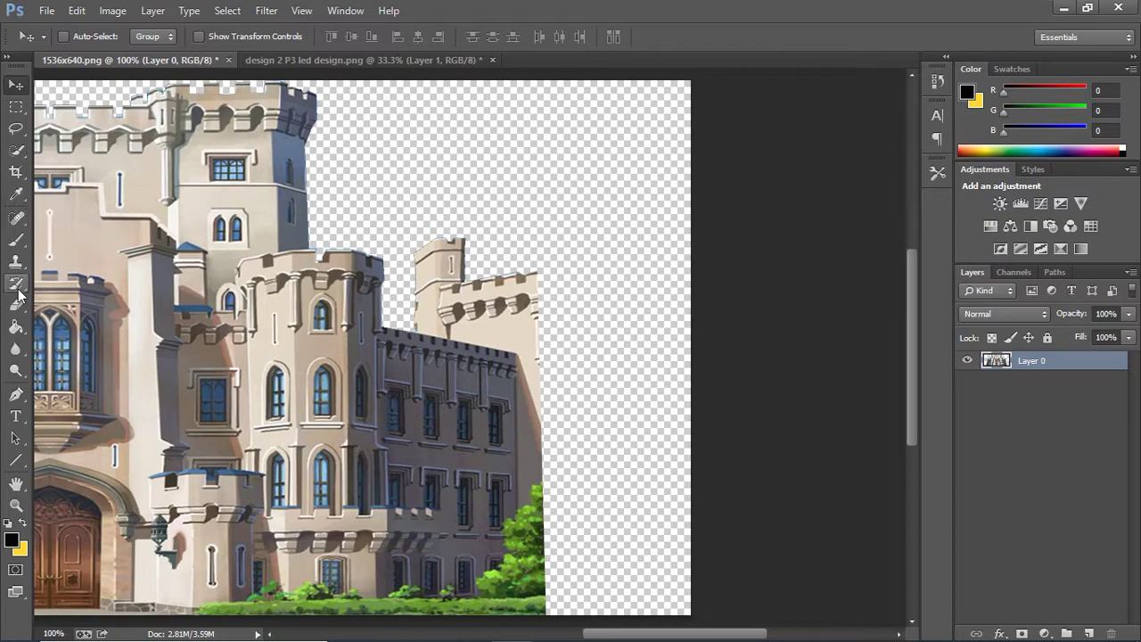
# - Trace a closed Pen path around the dark right wing of the castle, following its edge against the round tower
pyautogui.click(16, 394)
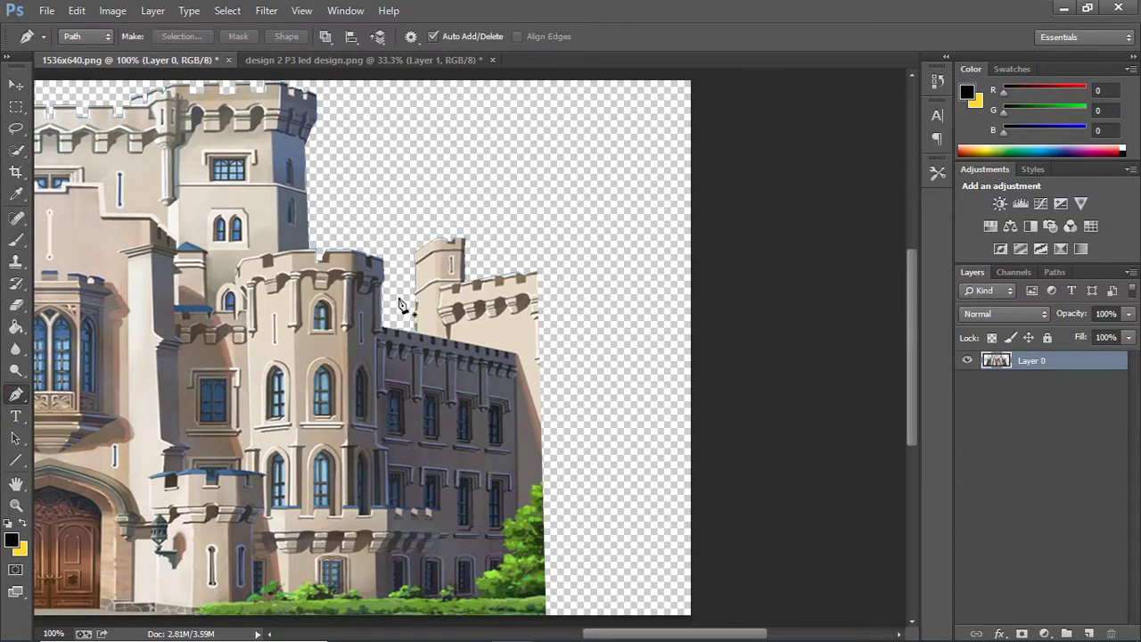
pyautogui.click(412, 208)
pyautogui.click(383, 328)
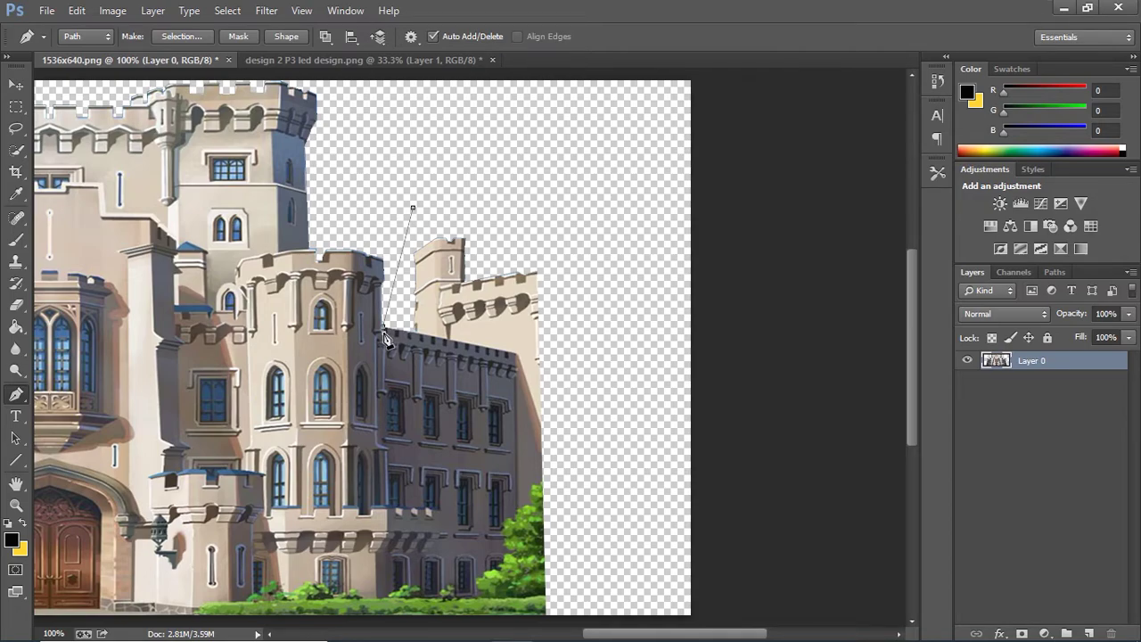
pyautogui.click(377, 431)
pyautogui.press('z')
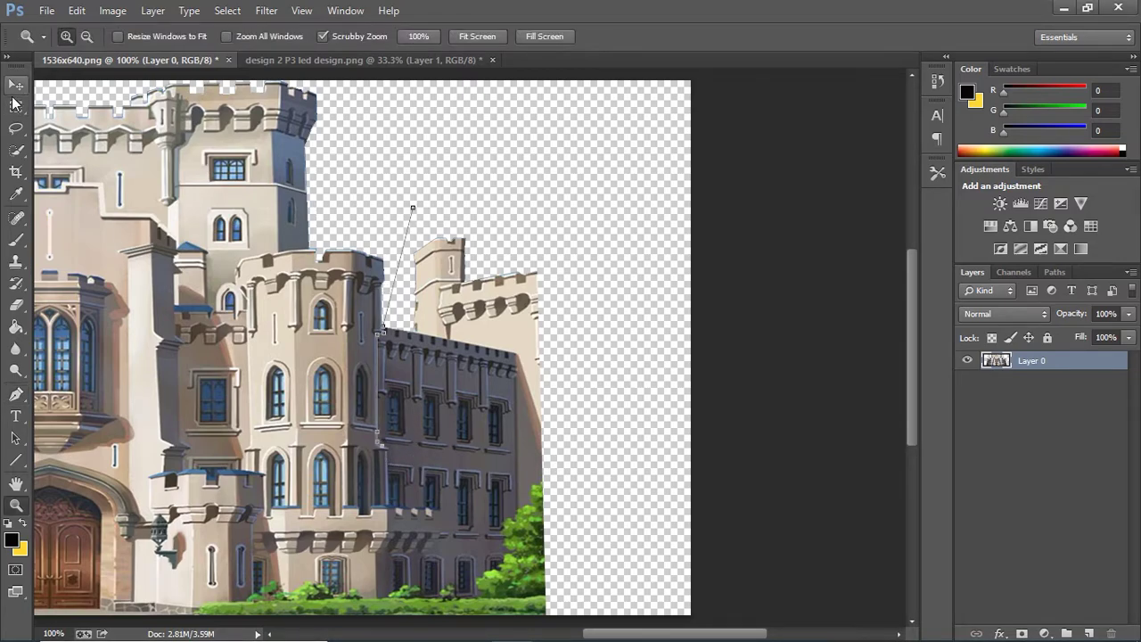
pyautogui.press('p')
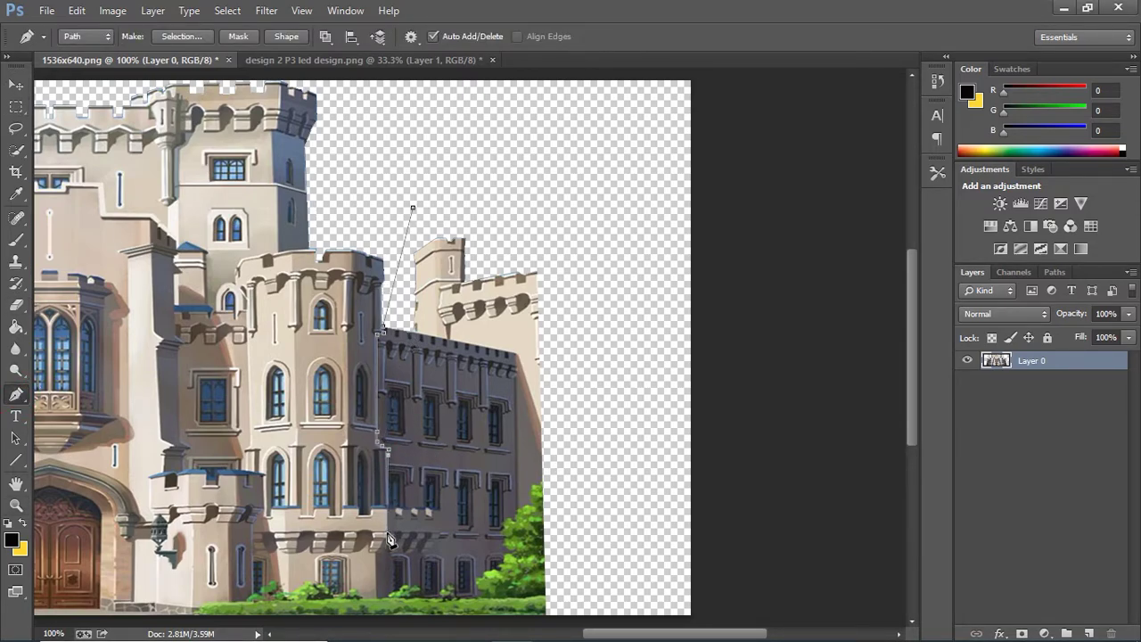
pyautogui.click(569, 624)
pyautogui.click(591, 347)
pyautogui.click(551, 215)
pyautogui.click(413, 208)
# - Convert the right wing path to a selection, invert it and delete everything outside the wing
pyautogui.click(183, 36)
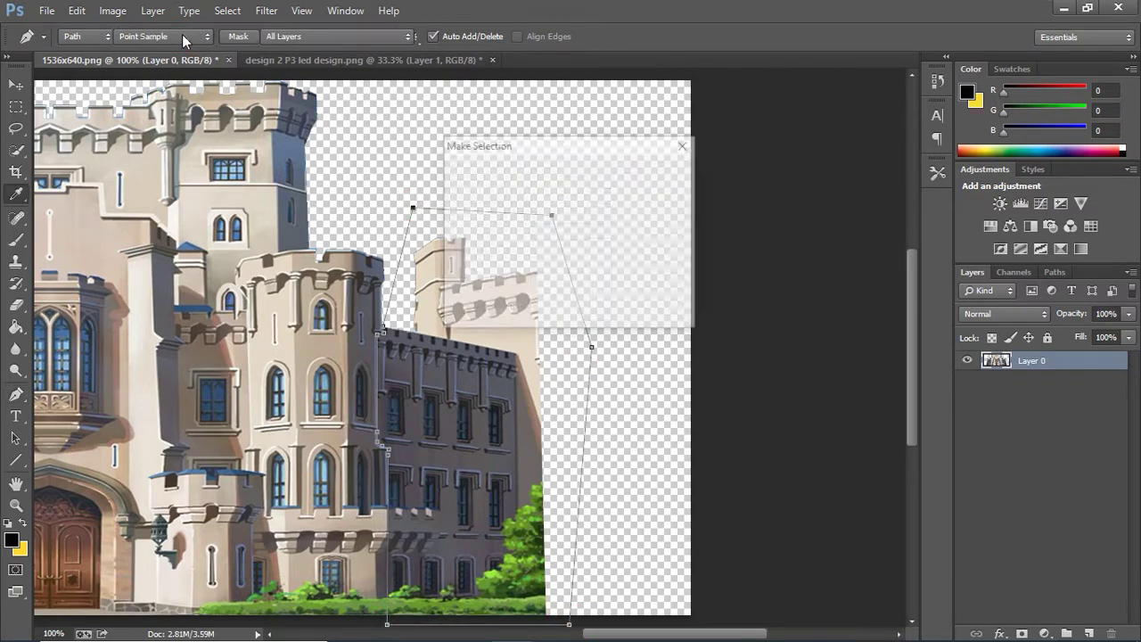
pyautogui.click(657, 176)
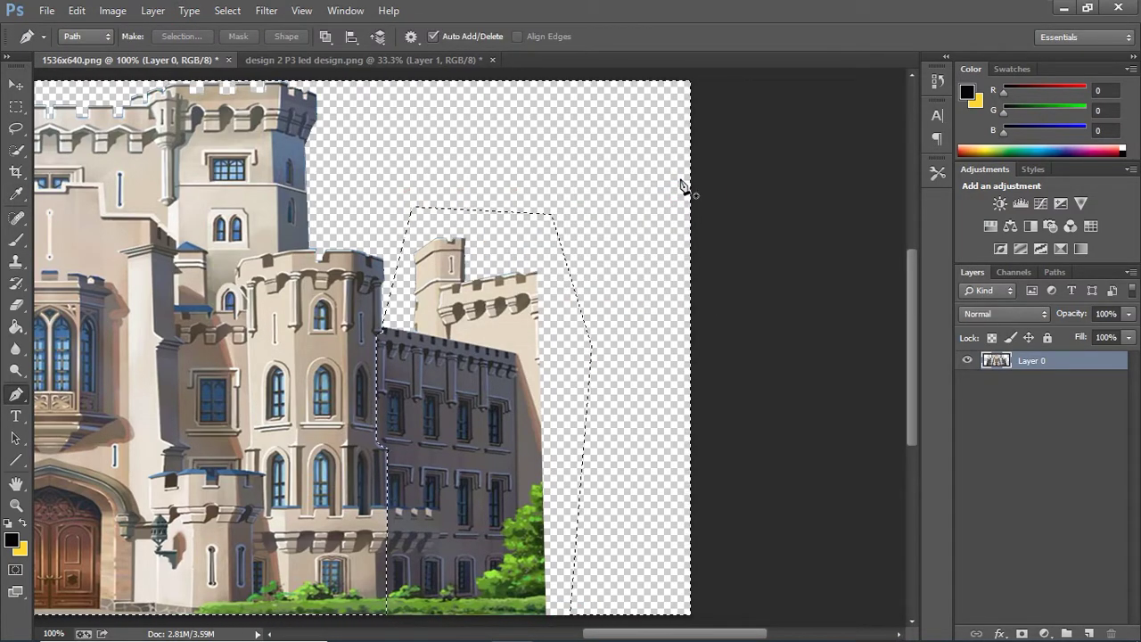
pyautogui.hotkey('ctrl', 'shift', 'i')
pyautogui.press('Delete')
# - Save the isolated right wing as a PNG copy named right 2 in the mahal folder
pyautogui.hotkey('ctrl', 'shift', 's')
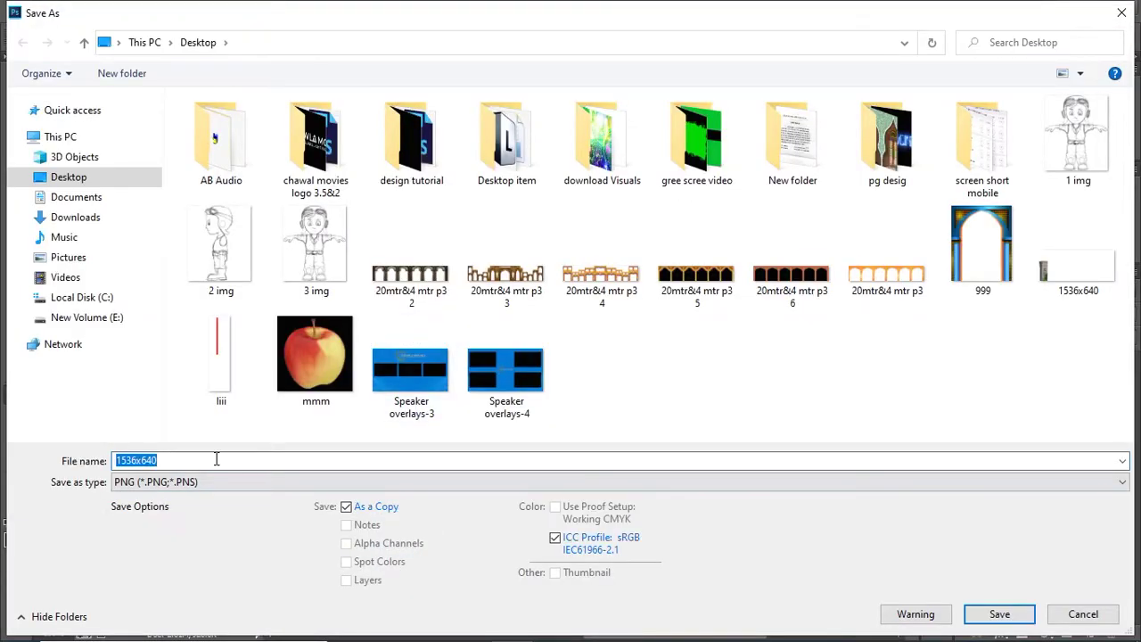
pyautogui.write('right')
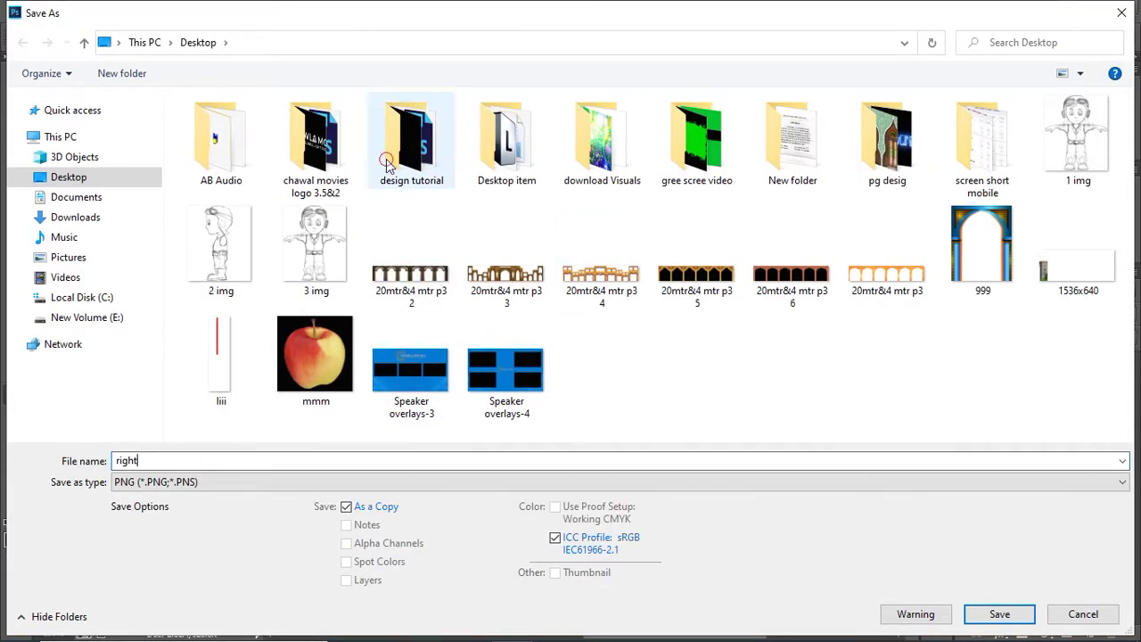
pyautogui.doubleClick(411, 138)
pyautogui.doubleClick(221, 138)
pyautogui.doubleClick(211, 458)
pyautogui.click(214, 458)
pyautogui.write('2')
pyautogui.click(981, 609)
pyautogui.click(602, 201)
# - Undo the deletion around the right wing, delete the selected wing instead and deselect
pyautogui.hotkey('ctrl', 'alt', 'z')
pyautogui.hotkey('ctrl', 'alt', 'z')
pyautogui.hotkey('ctrl', 'alt', 'z')
pyautogui.press('Delete')
pyautogui.hotkey('ctrl', 'd')
# - Trace a closed Pen path around the dark left wing of the castle, including its rear turret and bushes
pyautogui.moveTo(633, 633); pyautogui.dragTo(469, 634)
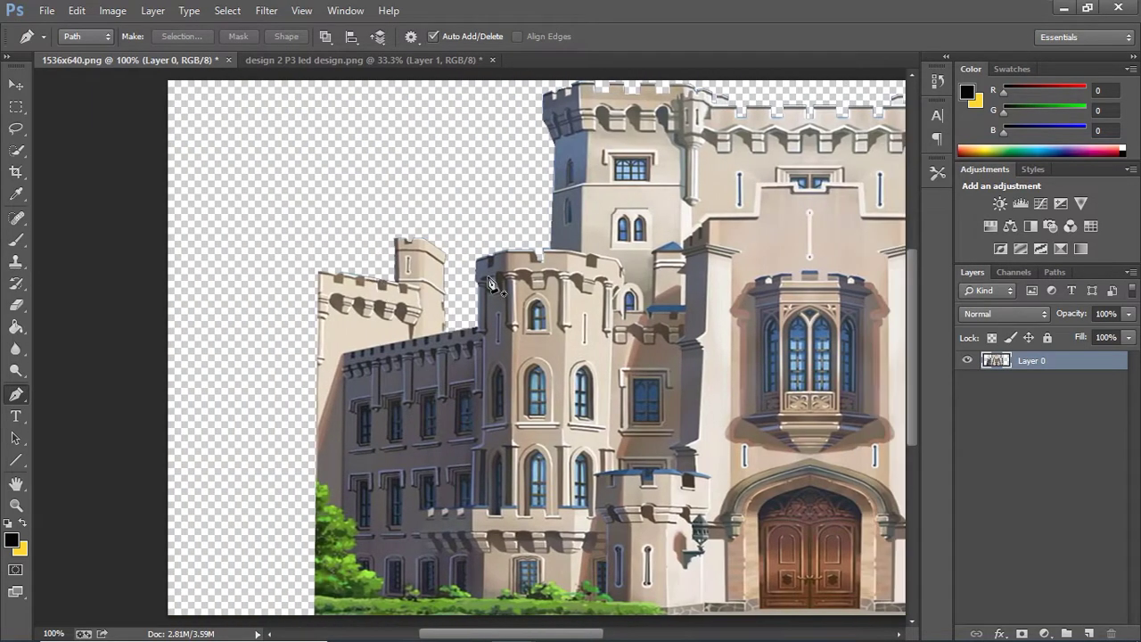
pyautogui.click(478, 329)
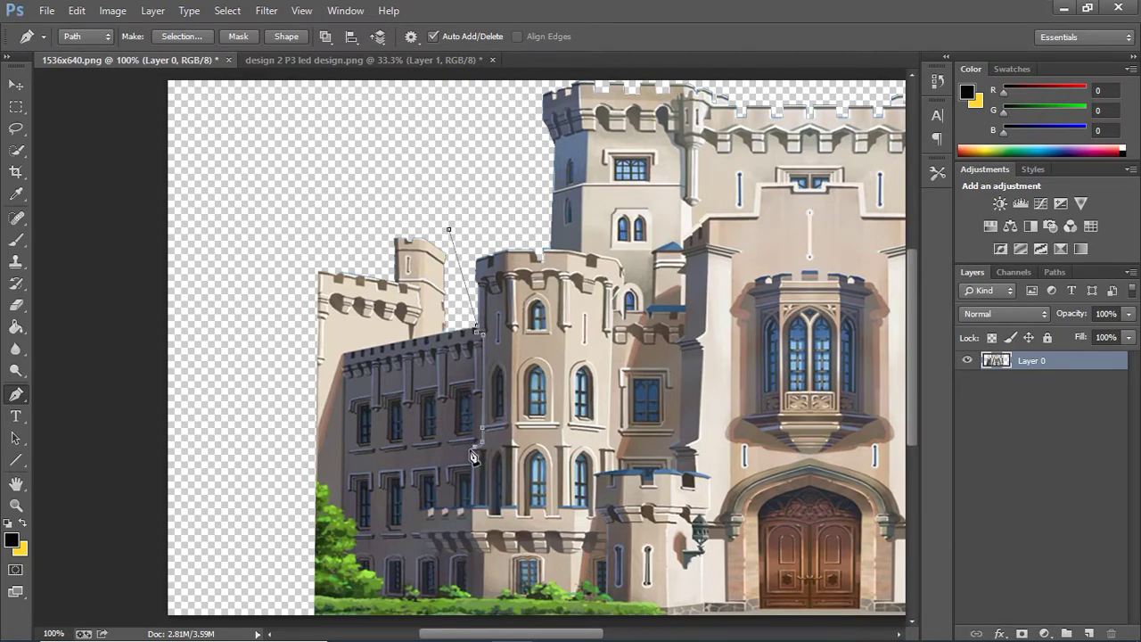
pyautogui.click(469, 505)
pyautogui.click(468, 617)
pyautogui.moveTo(912, 267); pyautogui.dragTo(912, 293)
pyautogui.click(305, 543)
pyautogui.click(283, 486)
pyautogui.click(262, 228)
pyautogui.click(277, 156)
pyautogui.click(448, 151)
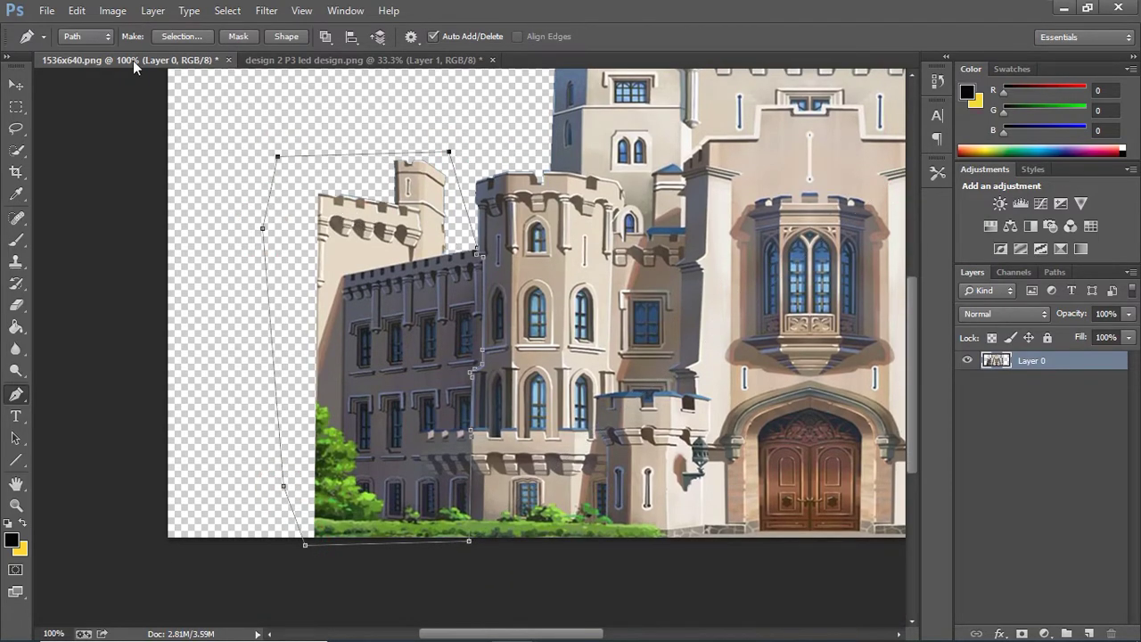
# - Convert the left wing path to a selection, invert it, delete everything outside the wing and deselect
pyautogui.click(178, 37)
pyautogui.click(656, 177)
pyautogui.hotkey('ctrl', 'shift', 'i')
pyautogui.press('Delete')
pyautogui.hotkey('ctrl', 'd')
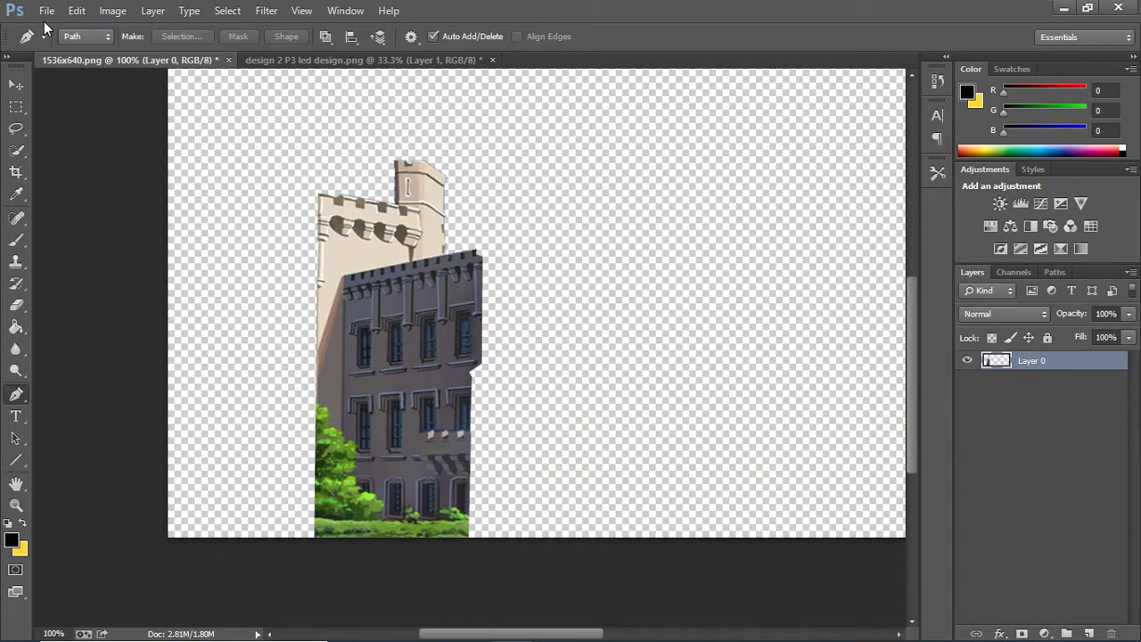
# - Save the isolated left wing as a PNG copy named left 2 in the mahal folder
pyautogui.click(46, 9)
pyautogui.click(67, 211)
pyautogui.write('left 2')
pyautogui.doubleClick(410, 139)
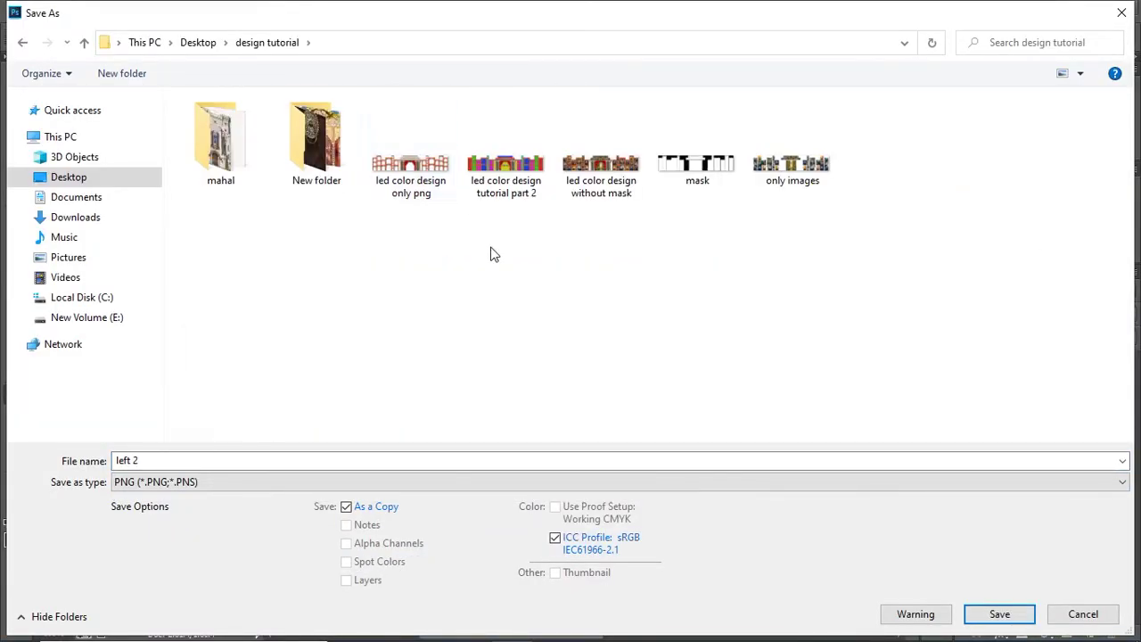
pyautogui.doubleClick(220, 138)
pyautogui.click(999, 613)
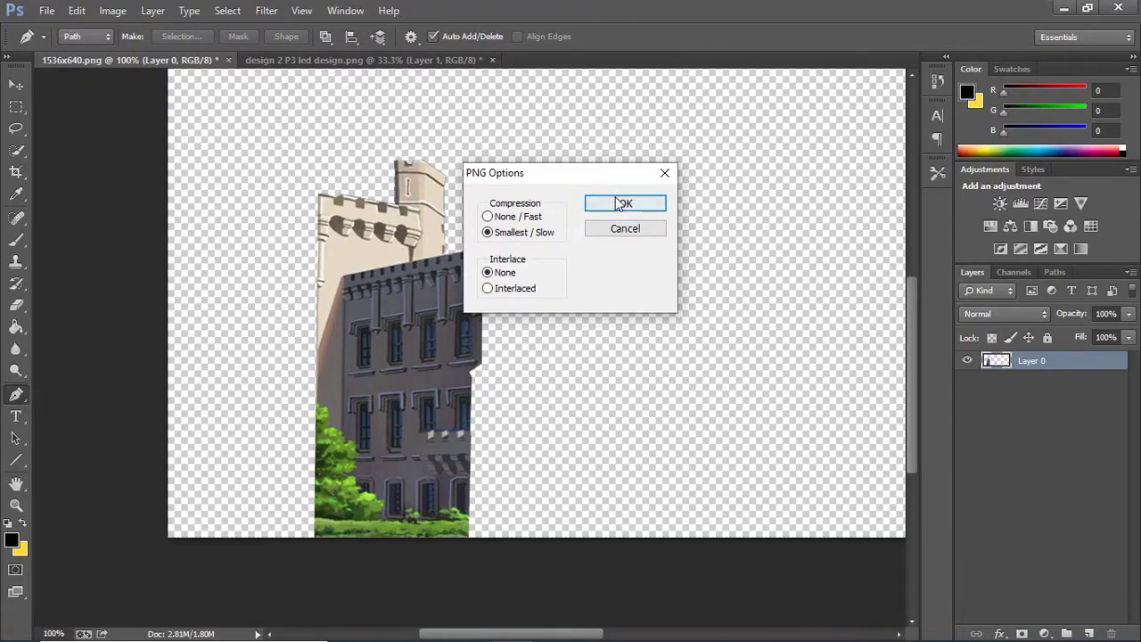
pyautogui.click(617, 203)
# - Undo the deletion around the left wing, delete the selected wing instead and deselect
pyautogui.click(17, 84)
pyautogui.hotkey('ctrl', 'alt', 'z')
pyautogui.hotkey('ctrl', 'alt', 'z')
pyautogui.hotkey('ctrl', 'alt', 'z')
pyautogui.press('Delete')
pyautogui.hotkey('ctrl', 'd')
# - Save the remaining central castle as a PNG copy named ceter 2 in the mahal folder
pyautogui.click(46, 10)
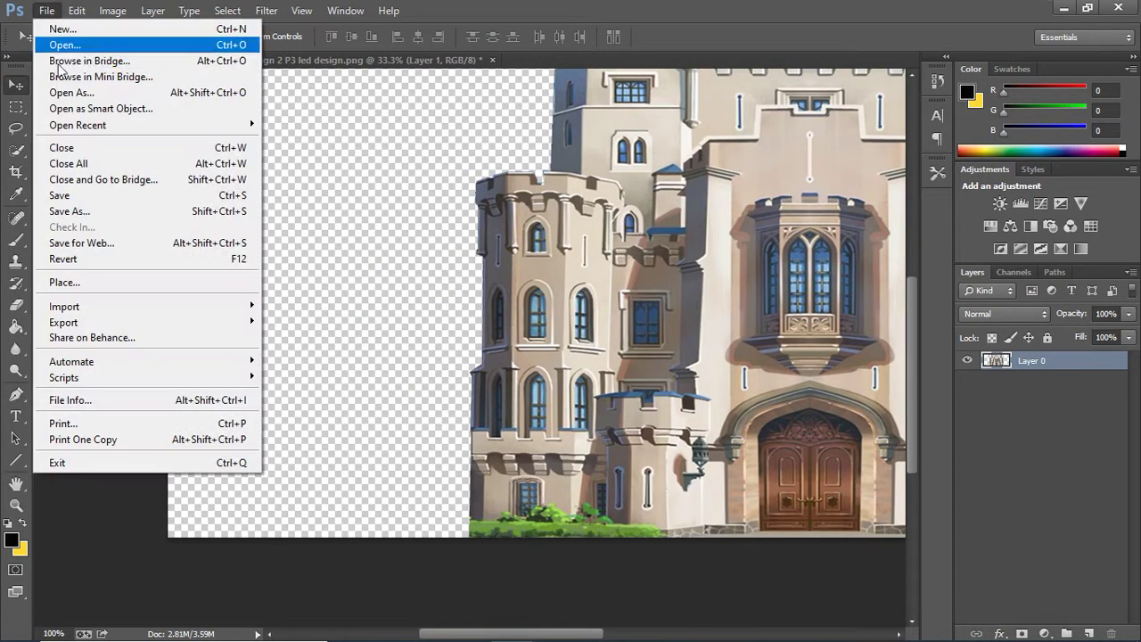
pyautogui.click(73, 216)
pyautogui.doubleClick(405, 142)
pyautogui.doubleClick(219, 142)
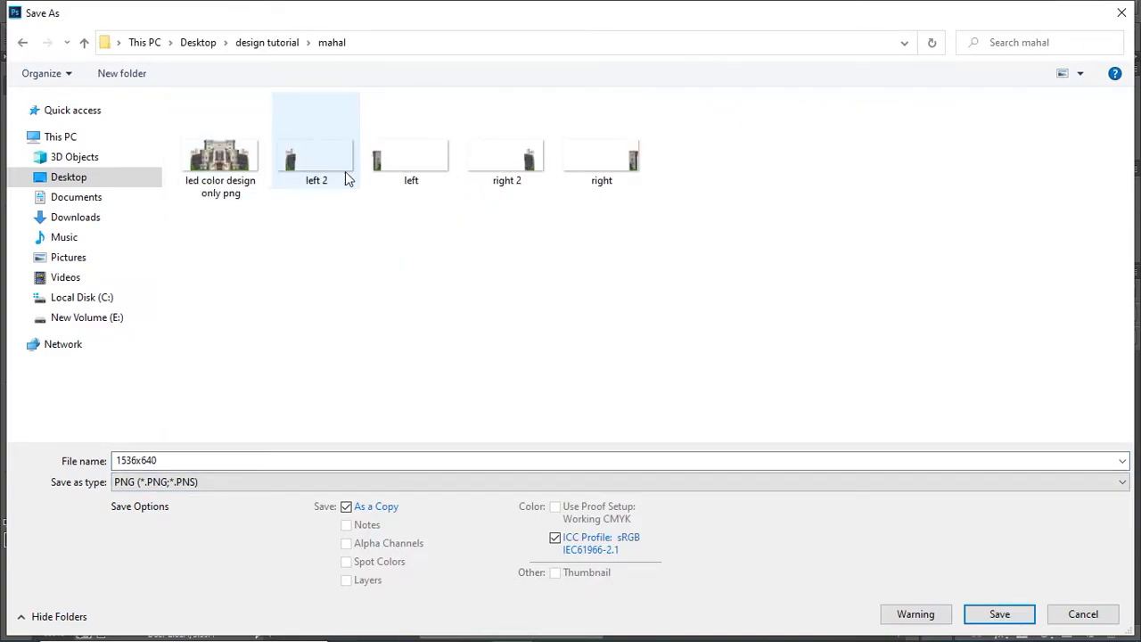
pyautogui.click(175, 460)
pyautogui.write('castle 2')
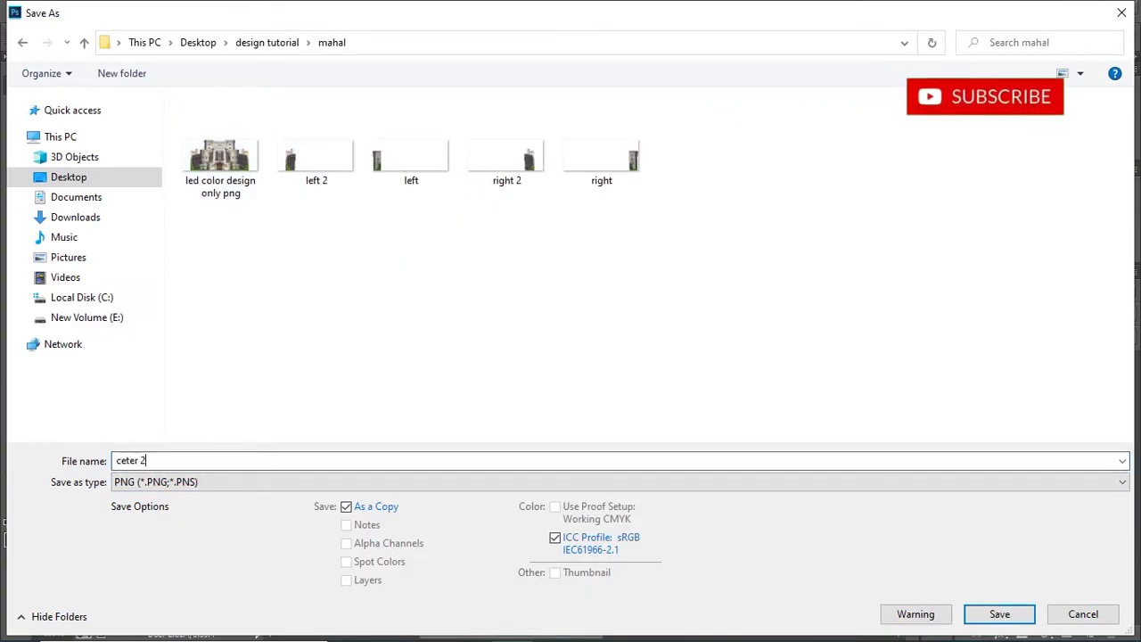
pyautogui.press('Return')
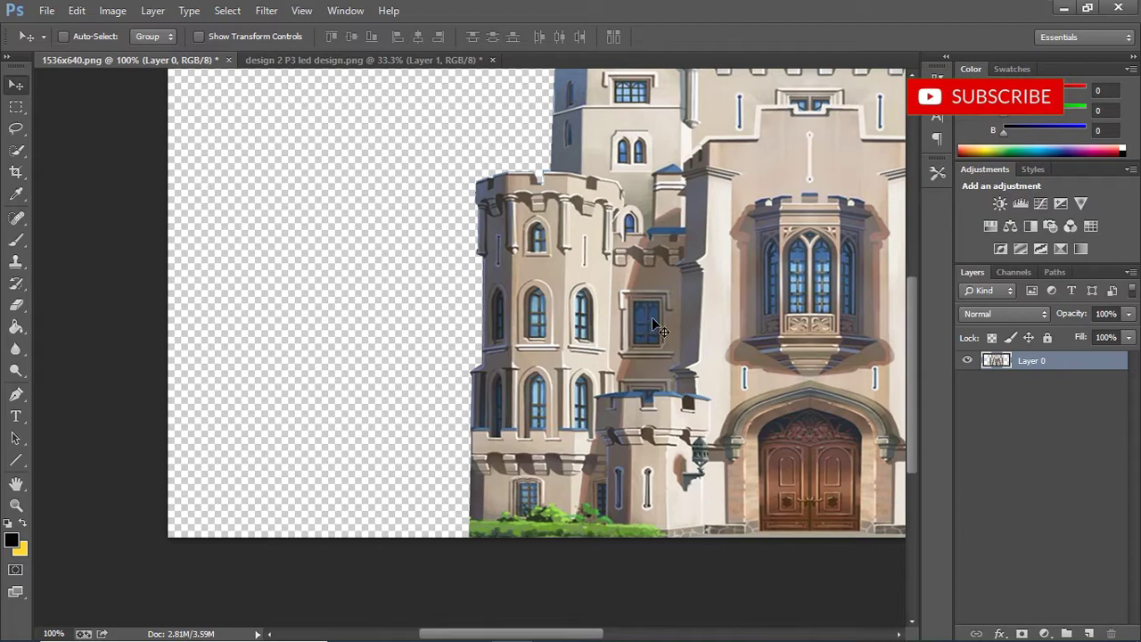
# - Trace a Pen path around the castle's upper section, following the rooflines of the front towers and central facade
pyautogui.moveTo(521, 633); pyautogui.dragTo(593, 633)
pyautogui.moveTo(909, 351); pyautogui.dragTo(908, 310)
pyautogui.click(16, 394)
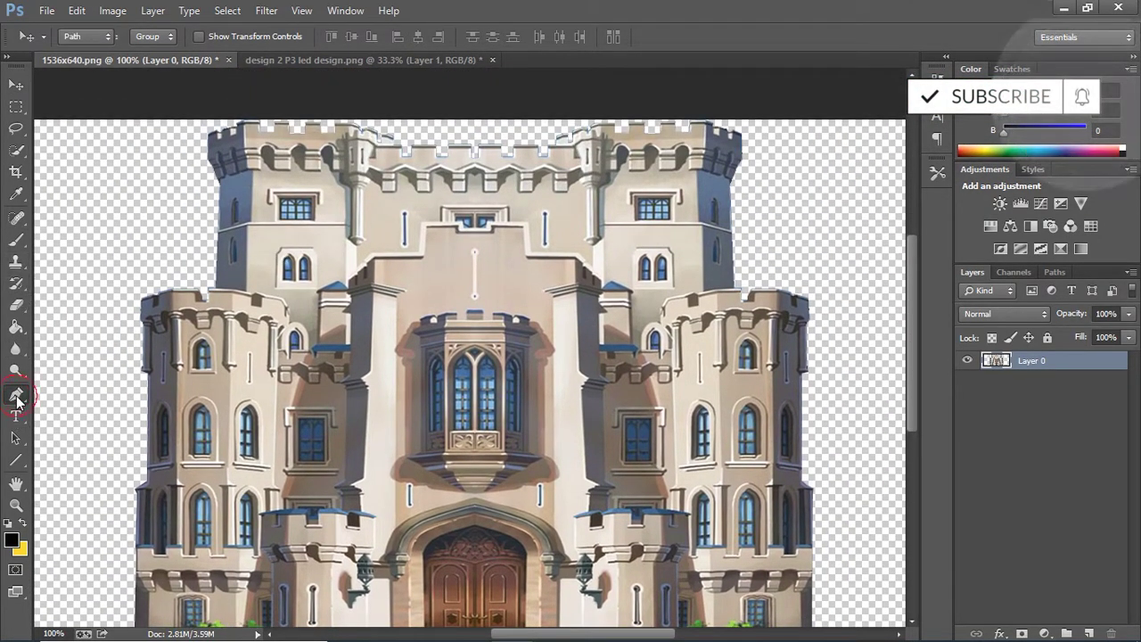
pyautogui.click(153, 256)
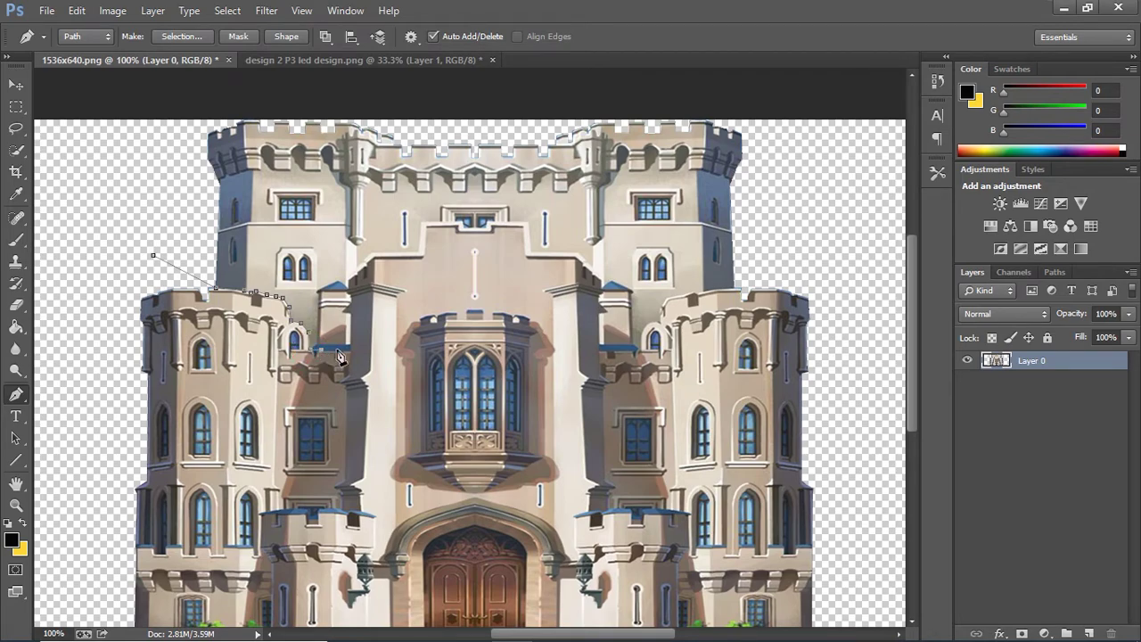
pyautogui.click(347, 278)
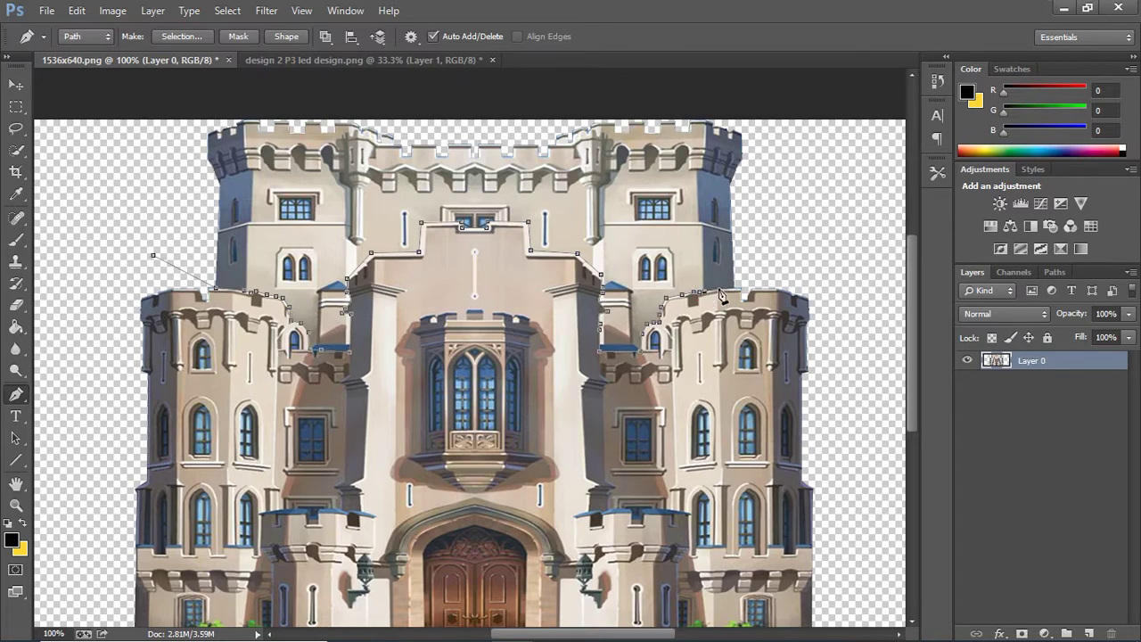
pyautogui.click(819, 289)
pyautogui.click(804, 148)
pyautogui.click(762, 111)
pyautogui.click(233, 108)
pyautogui.click(145, 145)
# - Convert the upper section path to a selection, invert it, delete everything outside and deselect
pyautogui.click(181, 36)
pyautogui.click(653, 172)
pyautogui.press('v')
pyautogui.hotkey('ctrl', 'shift', 'i')
pyautogui.press('Delete')
pyautogui.hotkey('ctrl', 'd')
# - Save the isolated upper section as a PNG copy named top in the mahal folder
pyautogui.click(77, 9)
pyautogui.moveTo(45, 10)
pyautogui.click(70, 211)
pyautogui.write('top')
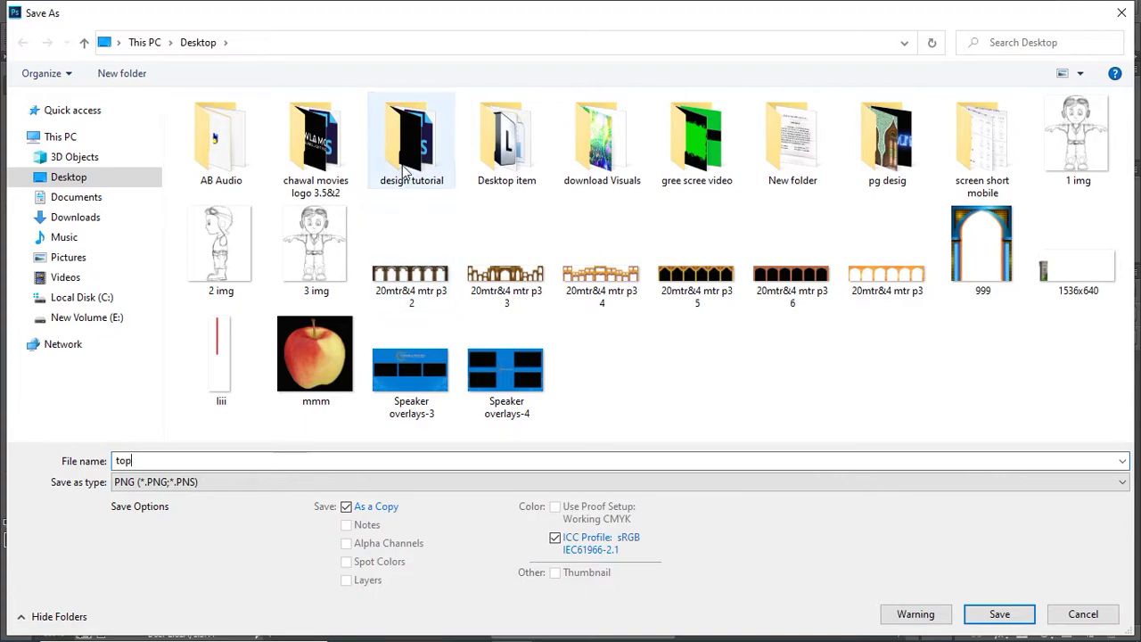
pyautogui.doubleClick(406, 169)
pyautogui.doubleClick(214, 158)
pyautogui.click(1000, 614)
pyautogui.click(632, 201)
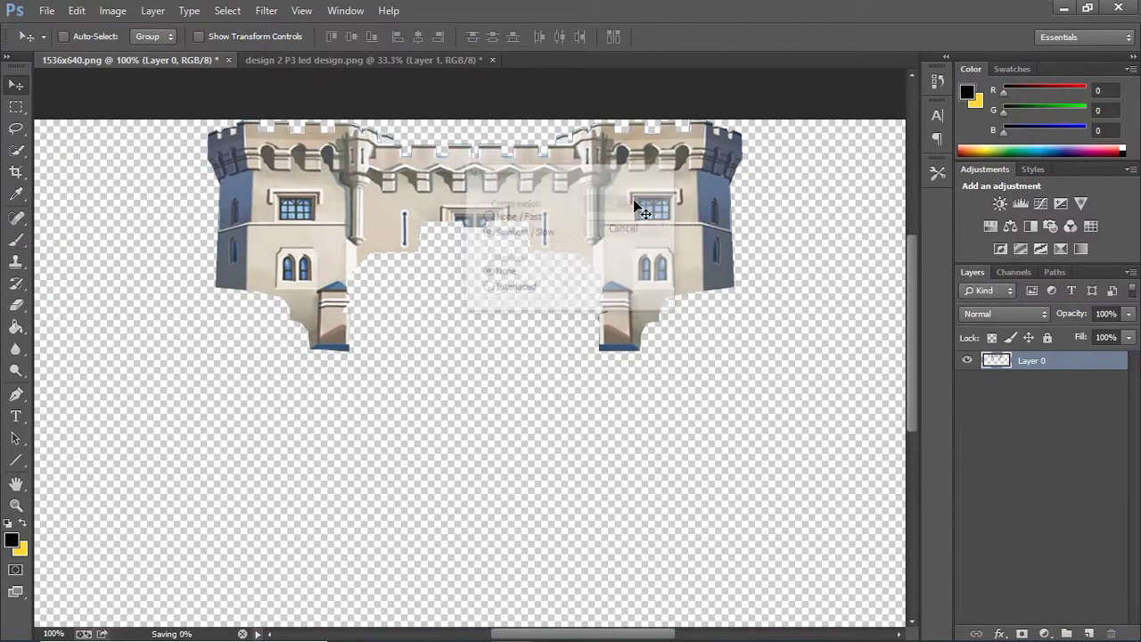
# - Undo the deletion around the upper section, delete the selected upper section instead and deselect
pyautogui.hotkey('ctrl', 'alt', 'z')
pyautogui.hotkey('ctrl', 'alt', 'z')
pyautogui.hotkey('ctrl', 'alt', 'z')
pyautogui.press('Delete')
pyautogui.hotkey('ctrl', 'd')
# - Save the remaining lower castle as a PNG copy named down in the mahal folder
pyautogui.click(46, 11)
pyautogui.click(69, 210)
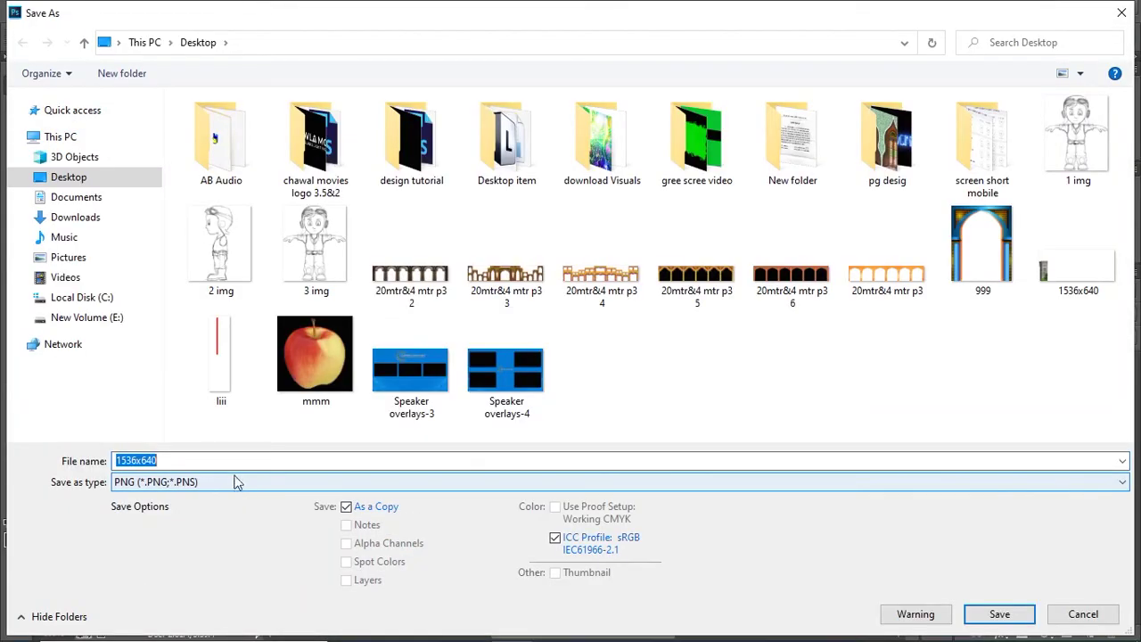
pyautogui.write('down')
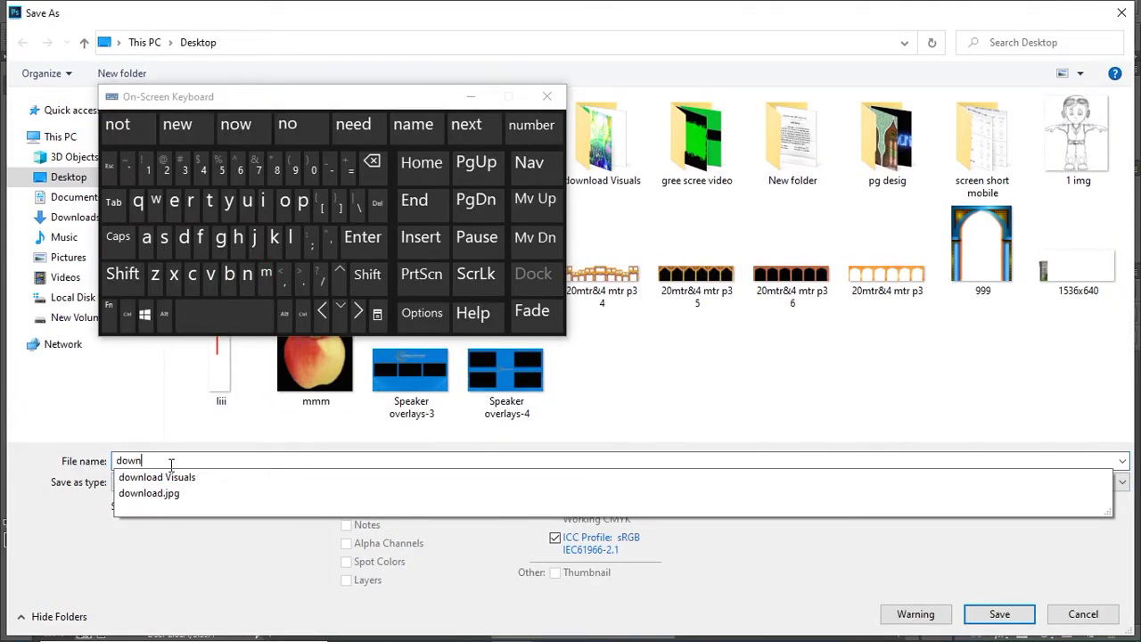
pyautogui.click(547, 97)
pyautogui.doubleClick(410, 135)
pyautogui.doubleClick(222, 136)
pyautogui.click(999, 614)
pyautogui.click(624, 203)
# - Trace a closed Pen path around the front left round tower, from its battlements down to the grass
pyautogui.moveTo(909, 283); pyautogui.dragTo(909, 337)
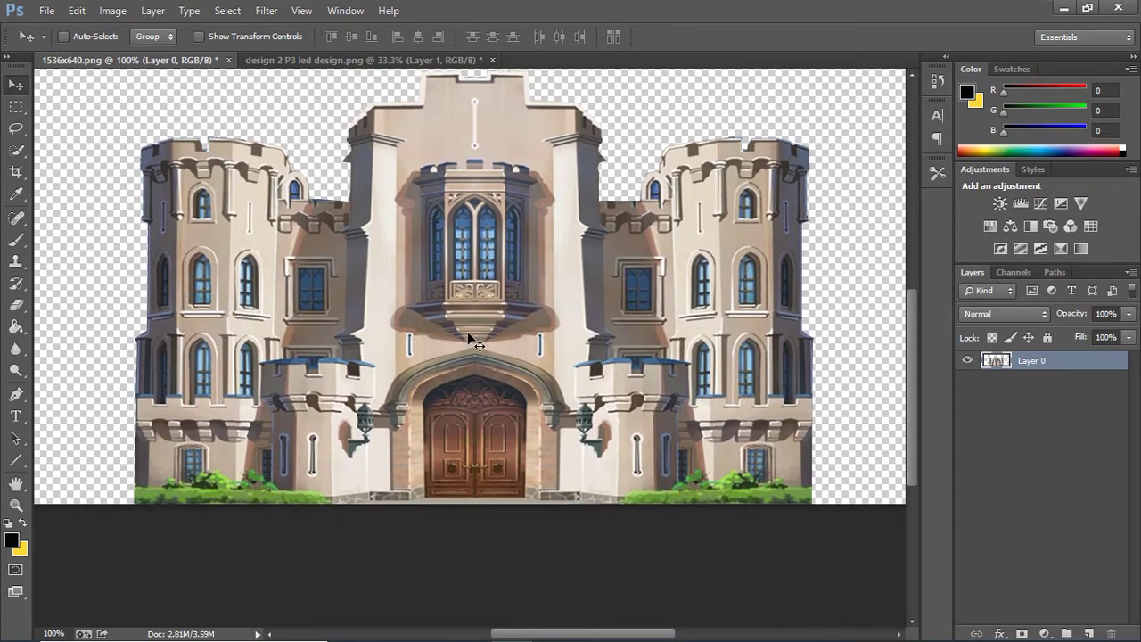
pyautogui.click(16, 394)
pyautogui.click(322, 140)
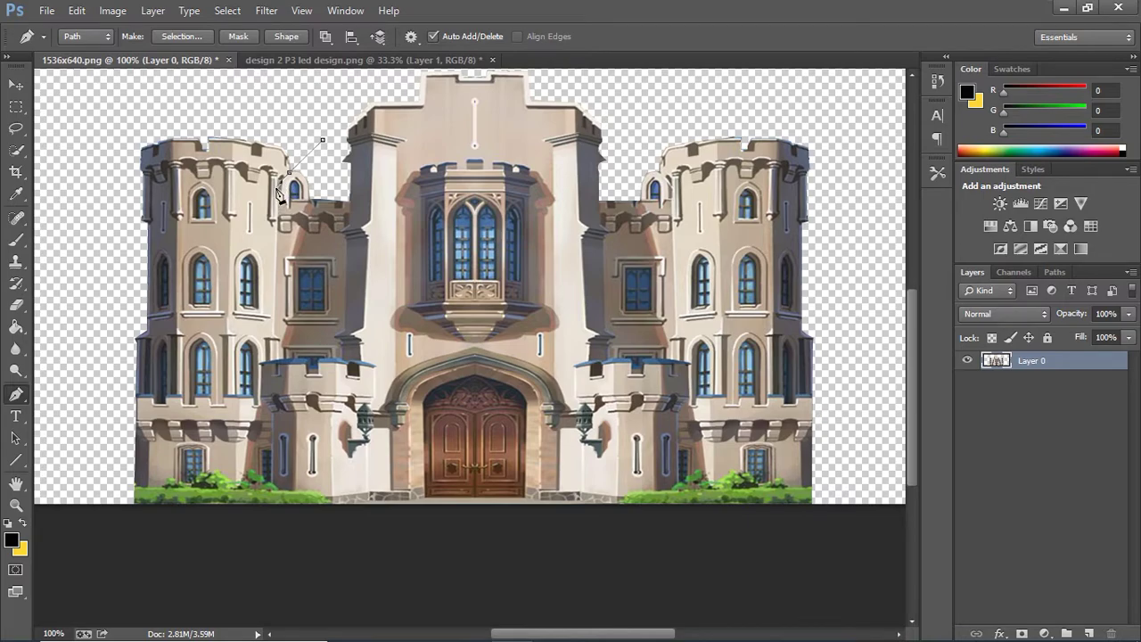
pyautogui.click(276, 201)
pyautogui.click(274, 333)
pyautogui.click(278, 358)
pyautogui.click(272, 360)
pyautogui.click(260, 361)
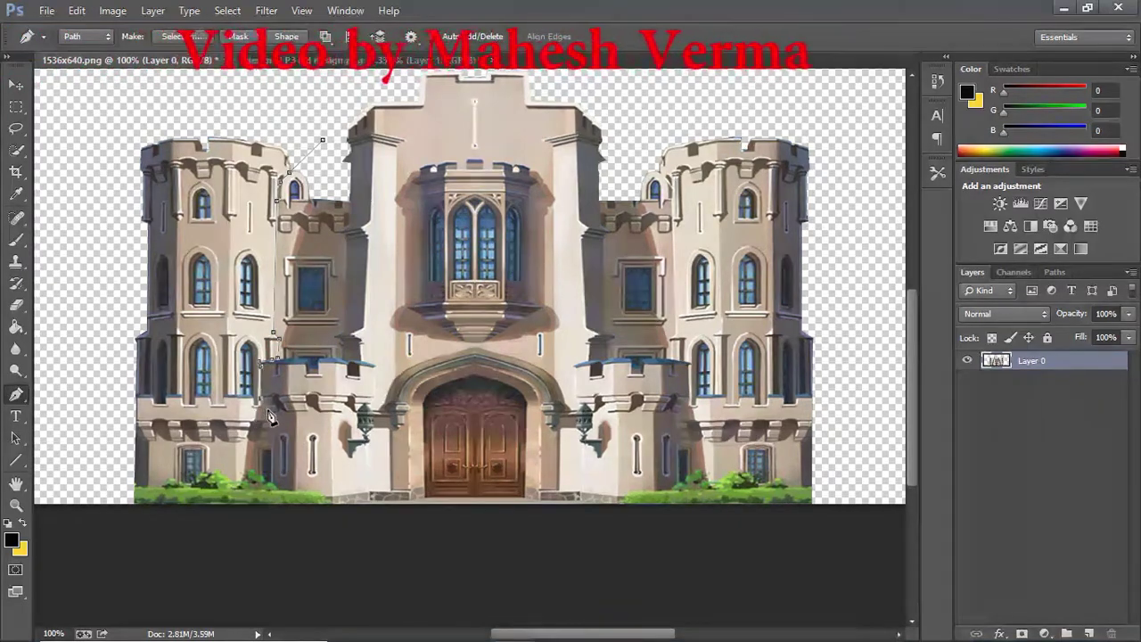
pyautogui.click(270, 509)
pyautogui.click(108, 516)
pyautogui.click(123, 264)
pyautogui.click(120, 124)
pyautogui.click(303, 116)
pyautogui.click(322, 140)
# - Convert the left round tower path to a selection with 0 px feather, invert it and delete everything outside
pyautogui.click(203, 38)
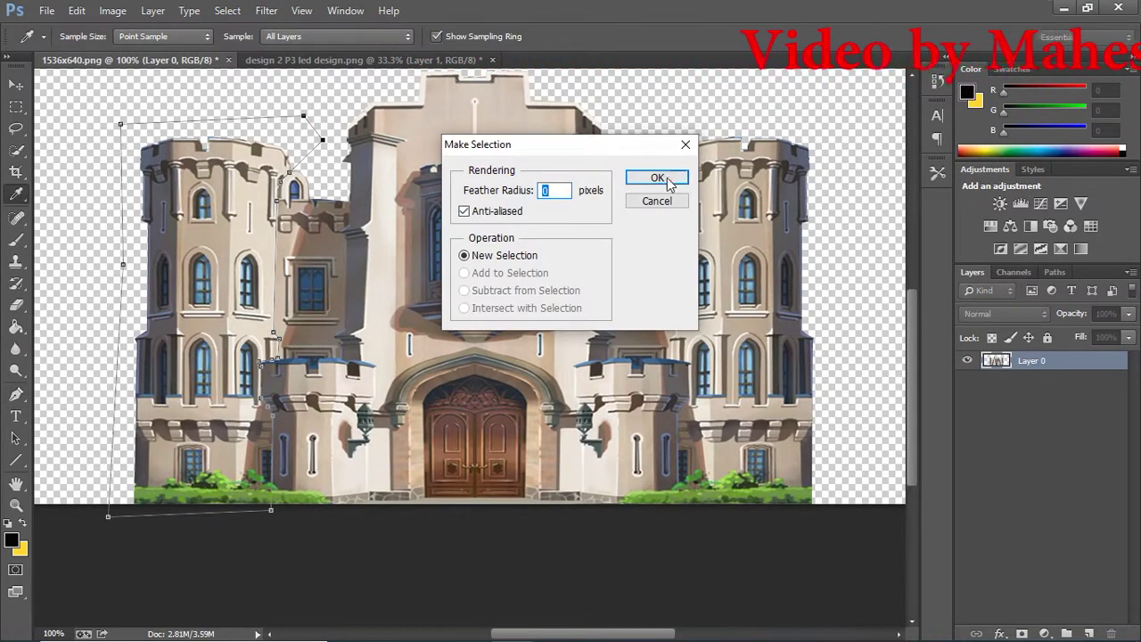
pyautogui.click(657, 177)
pyautogui.click(16, 84)
pyautogui.hotkey('ctrl', 'shift', 'i')
pyautogui.press('Delete')
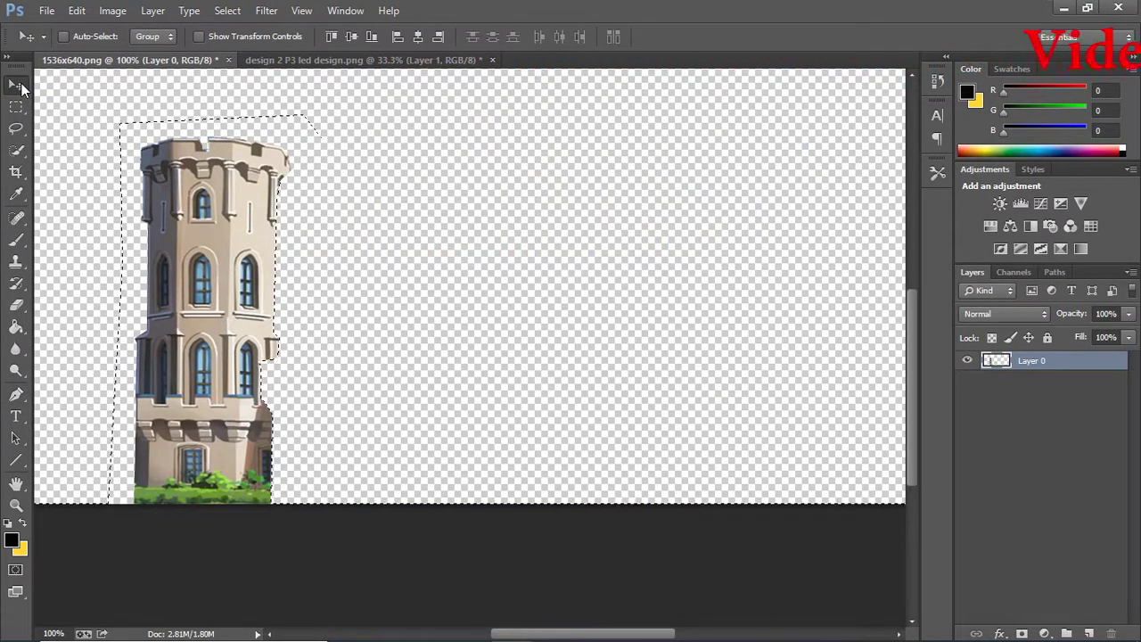
# - Save the isolated left round tower as a PNG copy named pillar lef in the mahal folder
pyautogui.hotkey('ctrl', 'shift', 's')
pyautogui.doubleClick(413, 140)
pyautogui.click(241, 153)
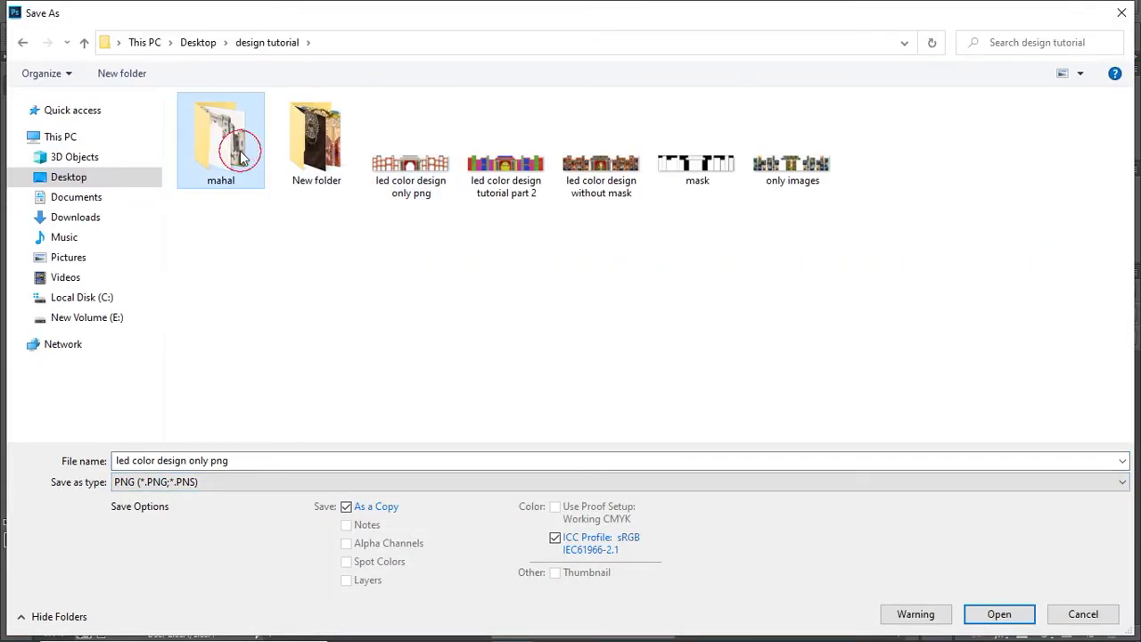
pyautogui.doubleClick(241, 153)
pyautogui.write('pillar lef')
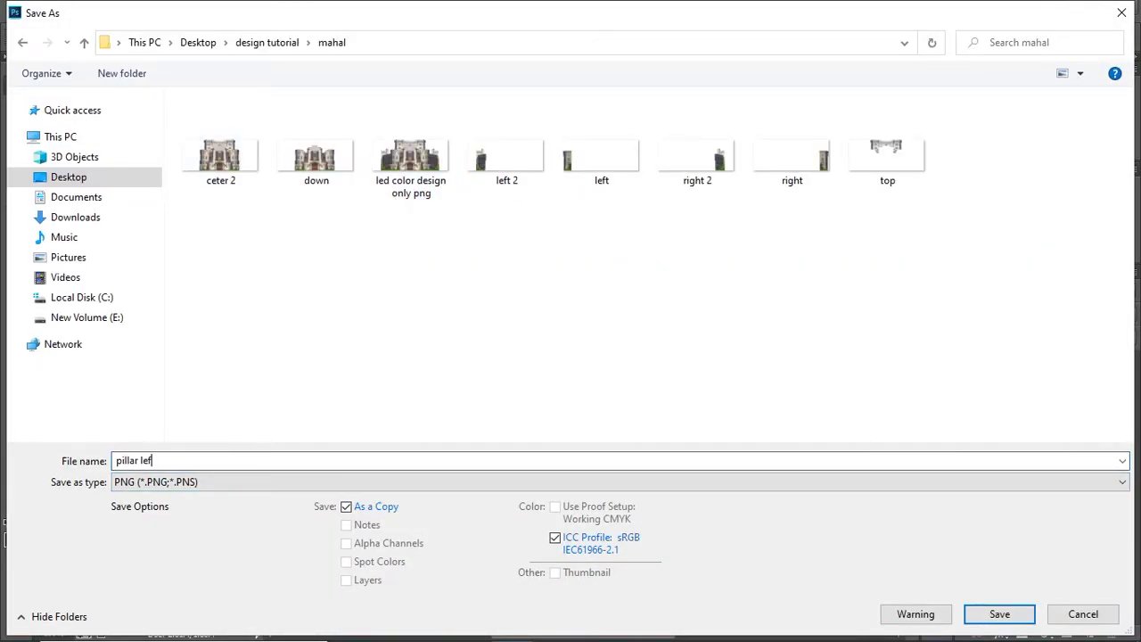
pyautogui.press('Return')
pyautogui.press('Return')
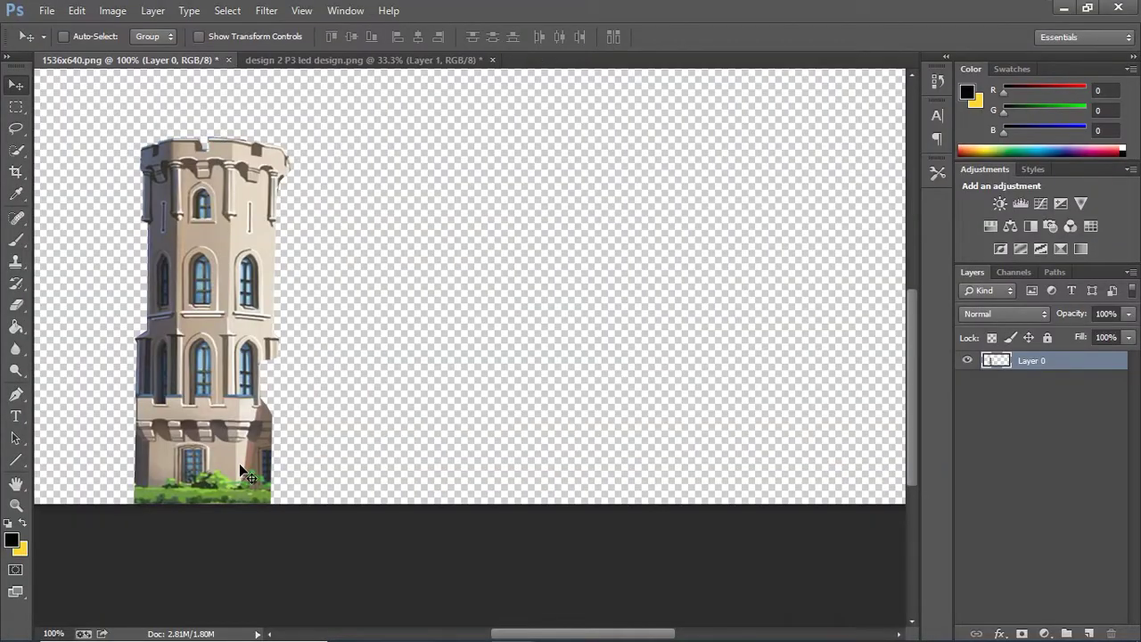
# - Undo the deletion around the left round tower, invert the selection back, delete the tower and deselect
pyautogui.hotkey('ctrl', 'alt', 'z')
pyautogui.hotkey('ctrl', 'alt', 'z')
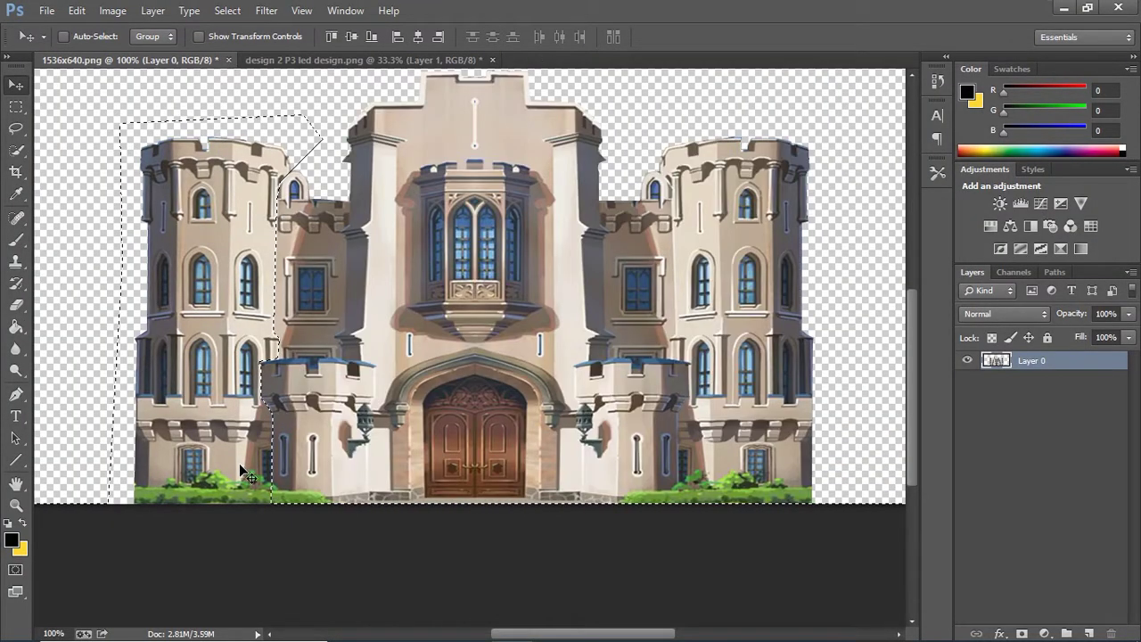
pyautogui.hotkey('ctrl', 'shift', 'i')
pyautogui.press('Delete')
pyautogui.hotkey('ctrl', 'd')
pyautogui.moveTo(538, 634); pyautogui.dragTo(586, 633)
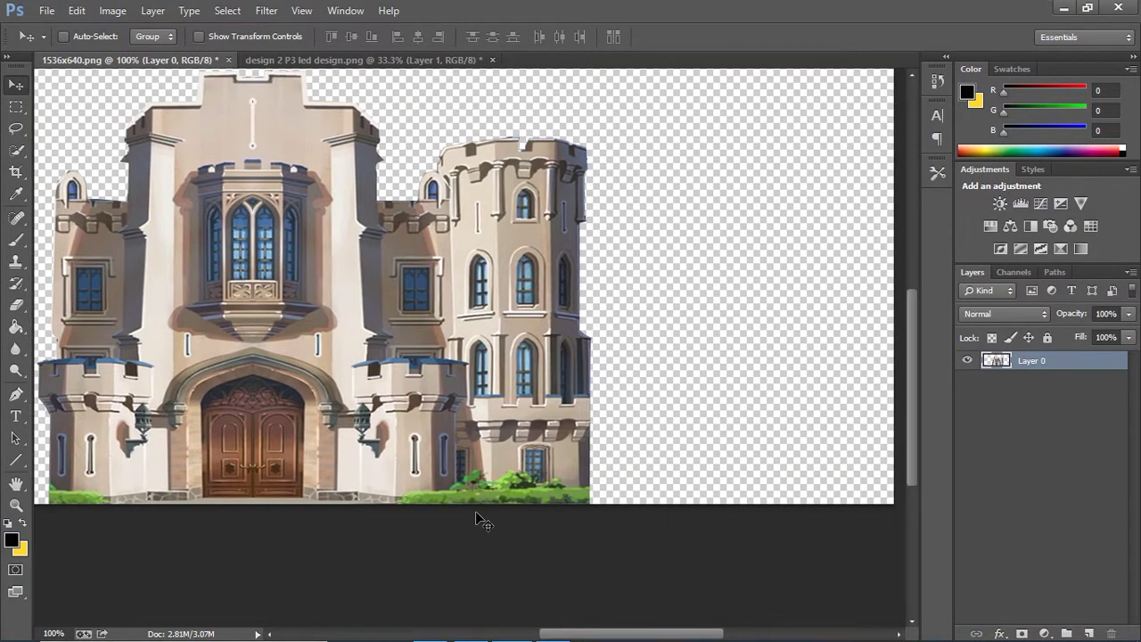
# - Trace a closed Pen path around the right round tower, from above its battlements down below the grass
pyautogui.click(15, 394)
pyautogui.click(407, 128)
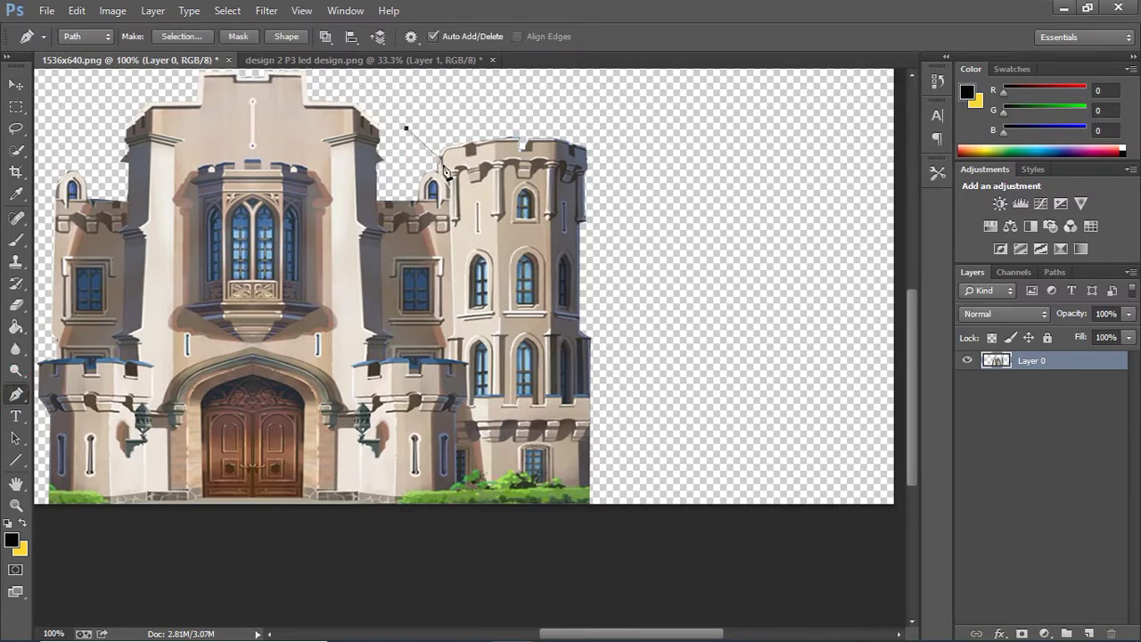
pyautogui.click(447, 339)
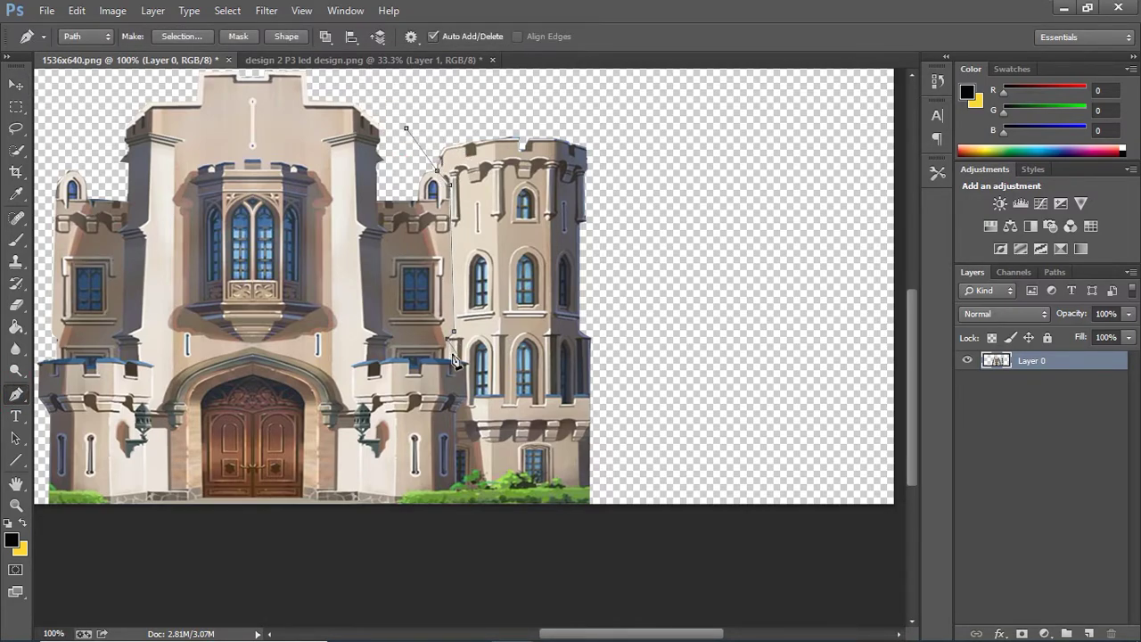
pyautogui.click(455, 518)
pyautogui.click(600, 516)
pyautogui.click(651, 315)
pyautogui.click(630, 172)
pyautogui.click(599, 114)
pyautogui.click(530, 112)
pyautogui.click(406, 128)
# - Convert the right round tower's path to a selection, invert it, delete everything outside the tower and deselect
pyautogui.click(191, 43)
pyautogui.click(657, 175)
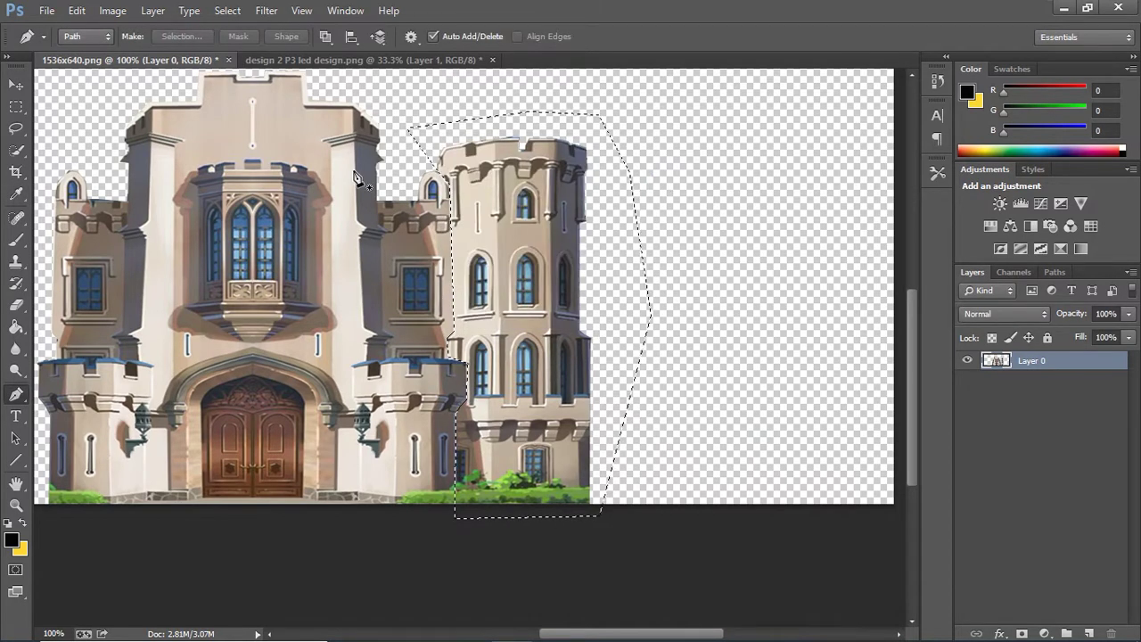
pyautogui.hotkey('ctrl', 'shift', 'i')
pyautogui.press('Delete')
pyautogui.hotkey('ctrl', 'd')
# - Save the isolated right round tower as a PNG copy named right pillar in the mahal folder
pyautogui.hotkey('ctrl', 'shift', 's')
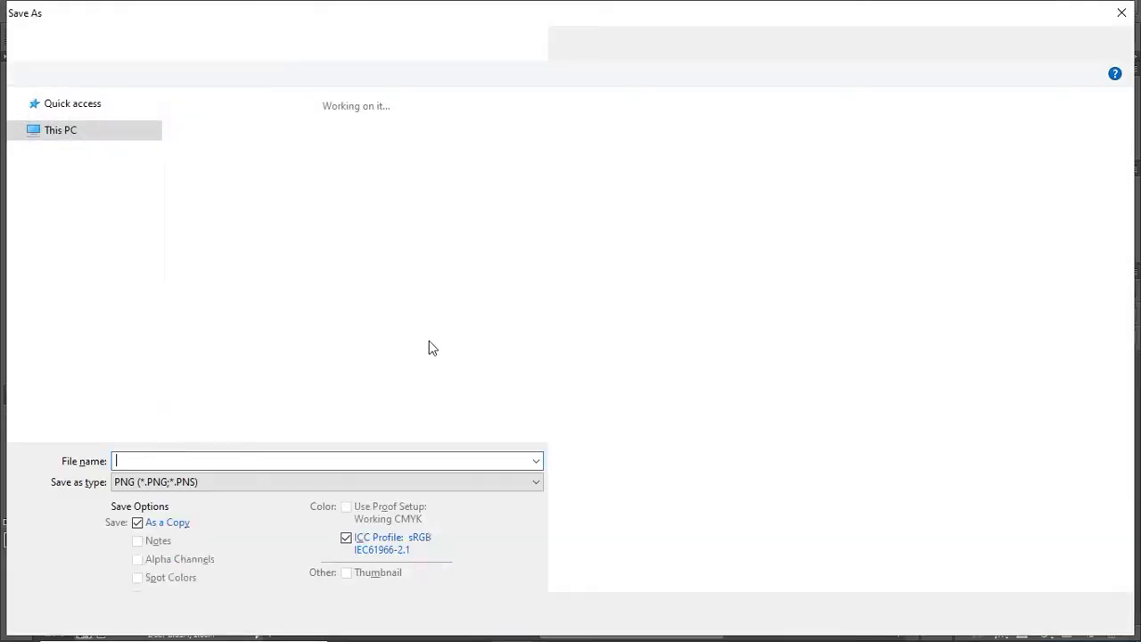
pyautogui.doubleClick(389, 156)
pyautogui.click(396, 161)
pyautogui.doubleClick(220, 143)
pyautogui.tripleClick(249, 461)
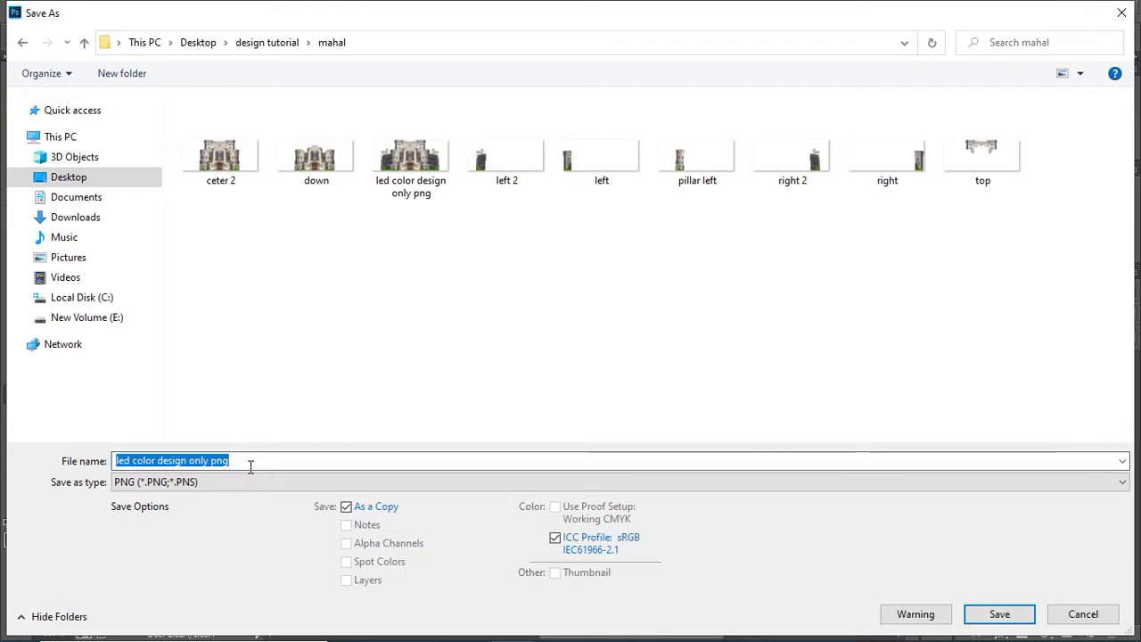
pyautogui.write('right l')
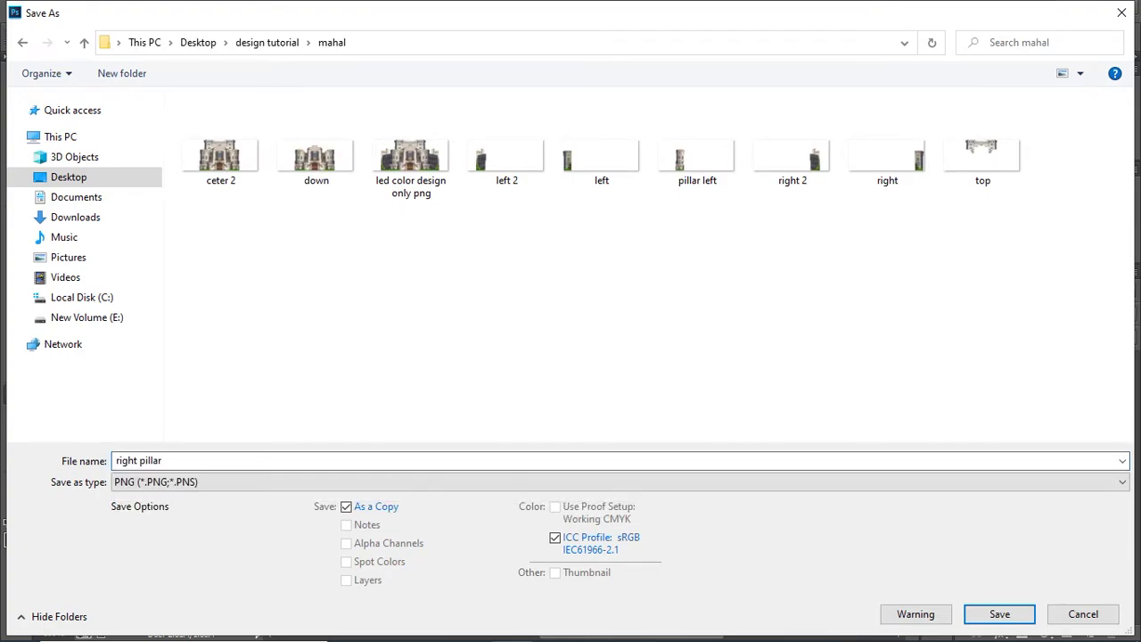
pyautogui.press('Return')
pyautogui.press('Return')
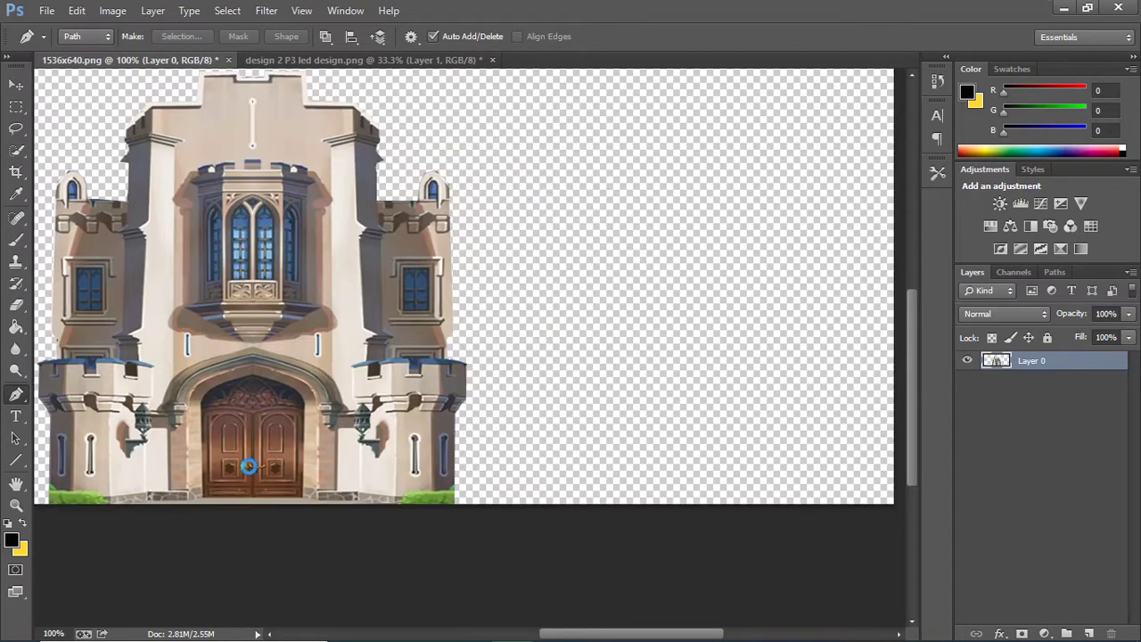
# - Save the remaining central castle, without the right tower, as a PNG copy named center 2 in the mahal folder
pyautogui.hotkey('ctrl', 'shift', 's')
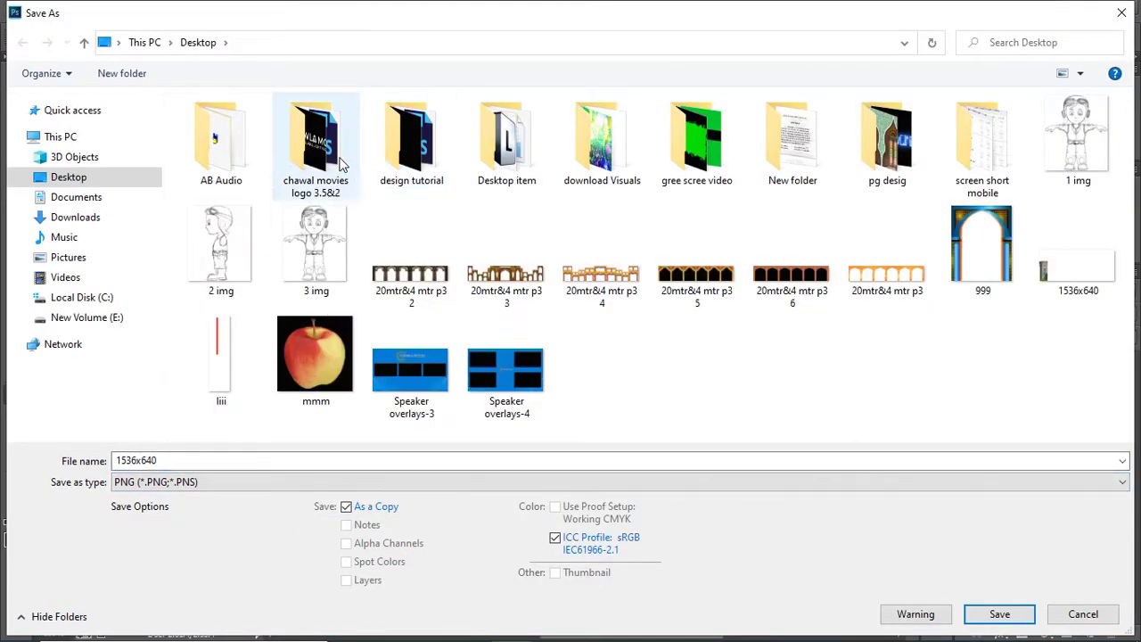
pyautogui.doubleClick(392, 152)
pyautogui.doubleClick(242, 152)
pyautogui.click(189, 455)
pyautogui.write('ce')
pyautogui.click(171, 463)
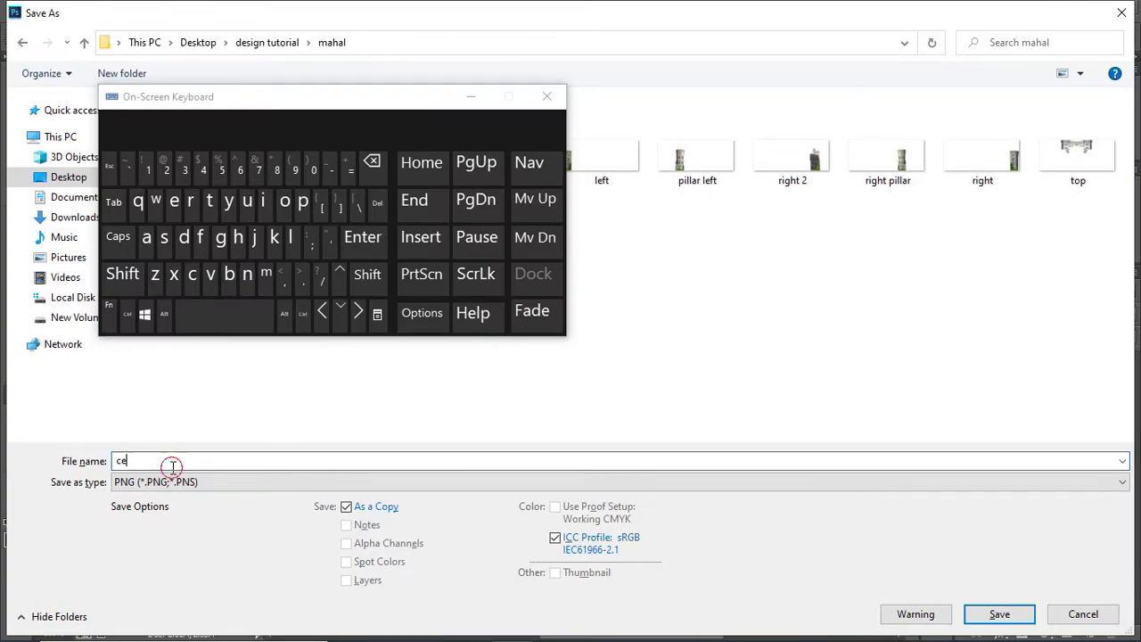
pyautogui.click(245, 280)
pyautogui.write('ter 2')
pyautogui.press('Return')
pyautogui.press('Return')
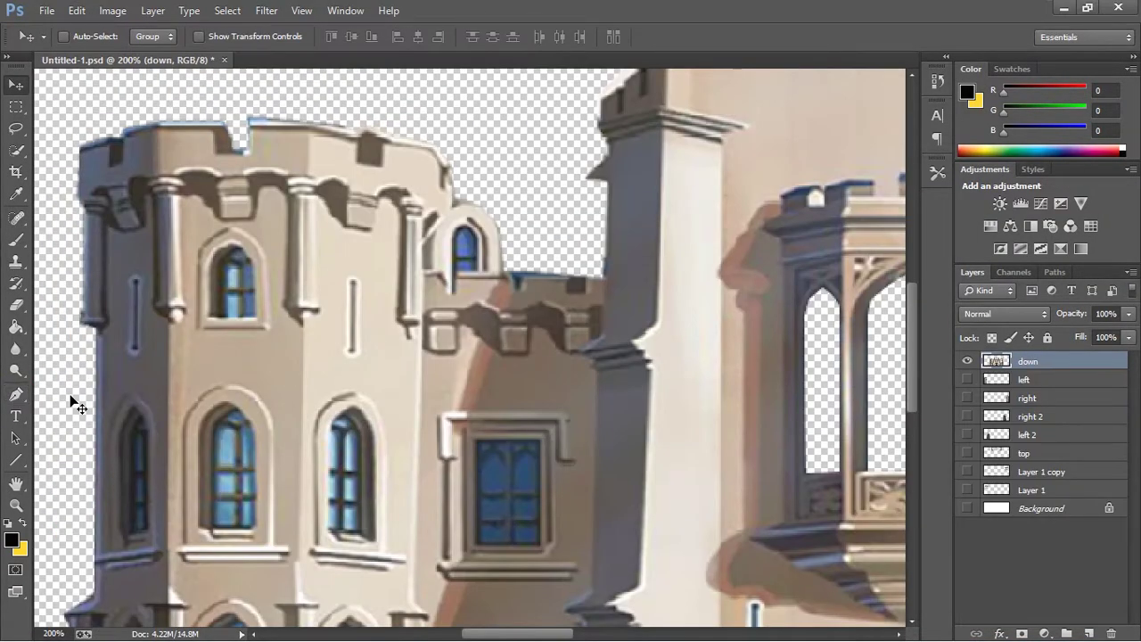
# - Trace a closed four-corner Pen path around the glass of the rectangular window beside the left tower
pyautogui.press('p')
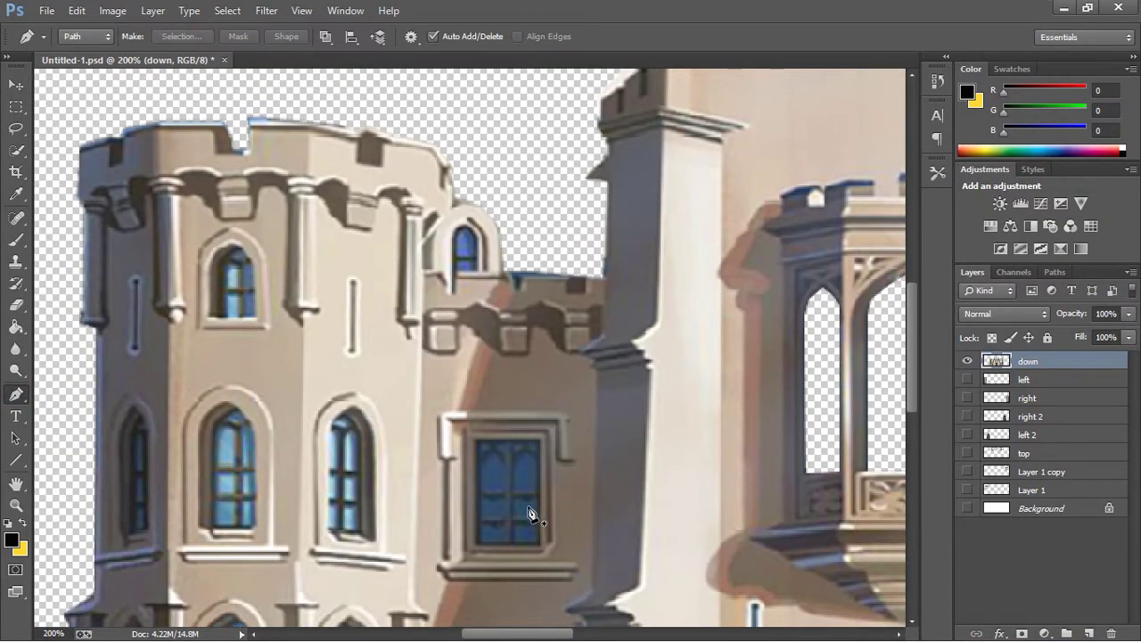
pyautogui.click(479, 545)
pyautogui.click(479, 450)
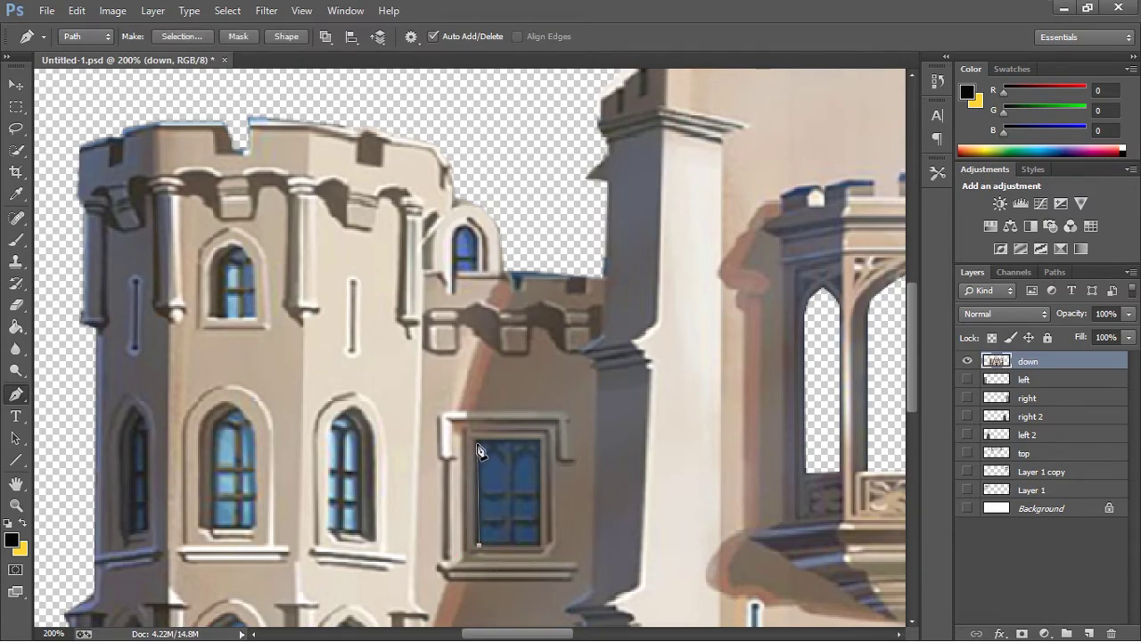
pyautogui.click(538, 443)
pyautogui.click(540, 546)
pyautogui.click(479, 544)
# - Convert the rectangular window's path to a selection and extend it to the window's left edge with the Quick Selection tool
pyautogui.rightClick(504, 520)
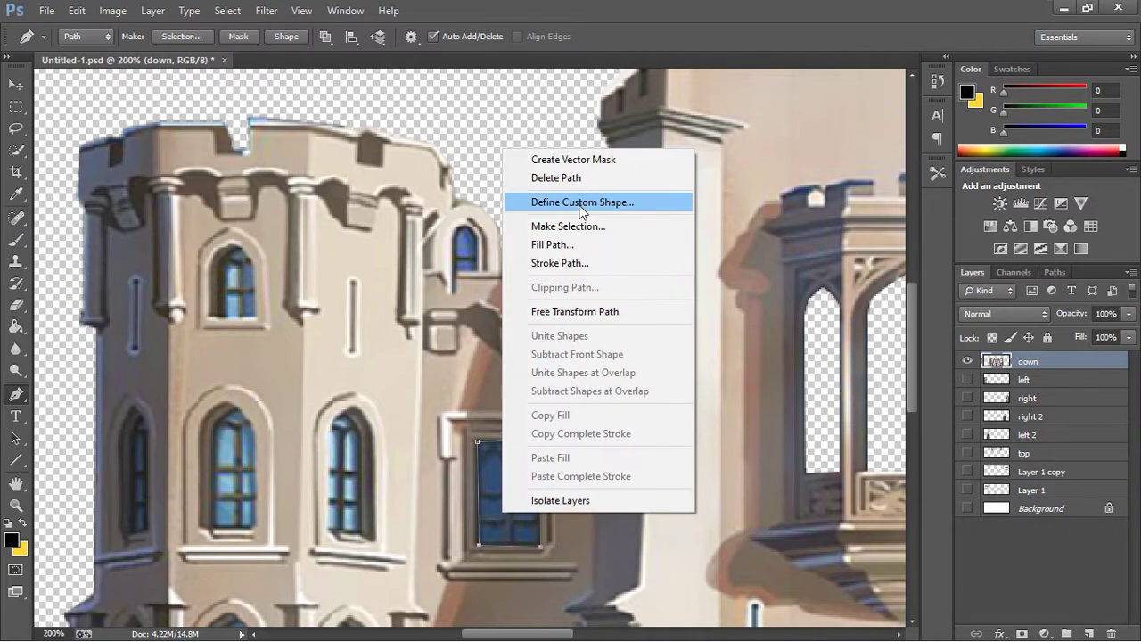
pyautogui.click(544, 226)
pyautogui.click(641, 176)
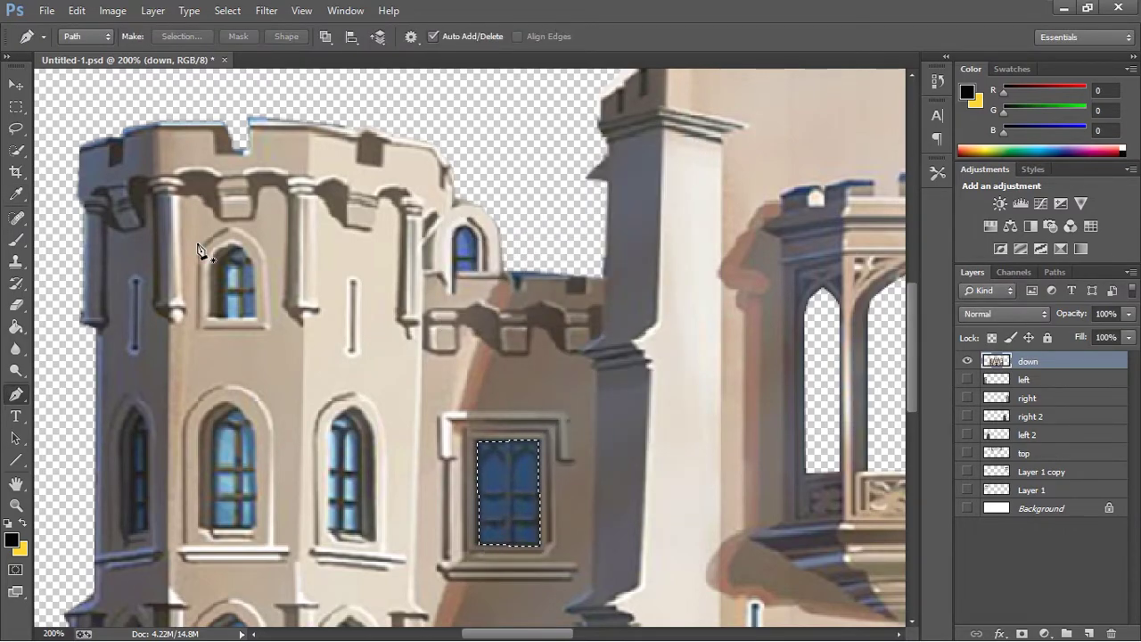
pyautogui.click(16, 106)
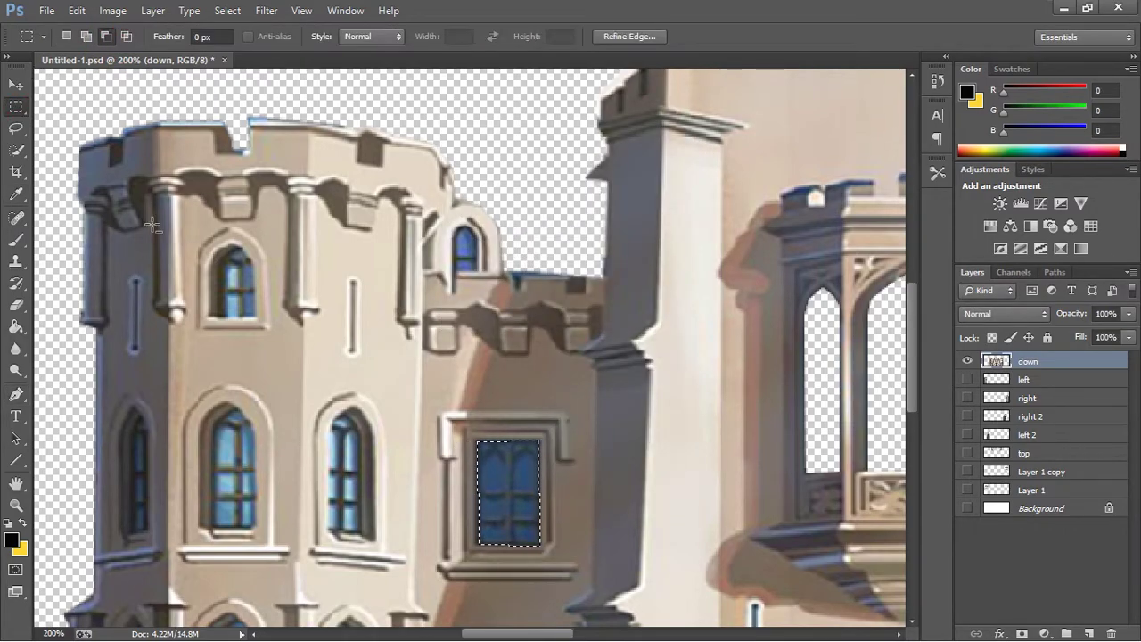
pyautogui.click(16, 150)
pyautogui.click(486, 495)
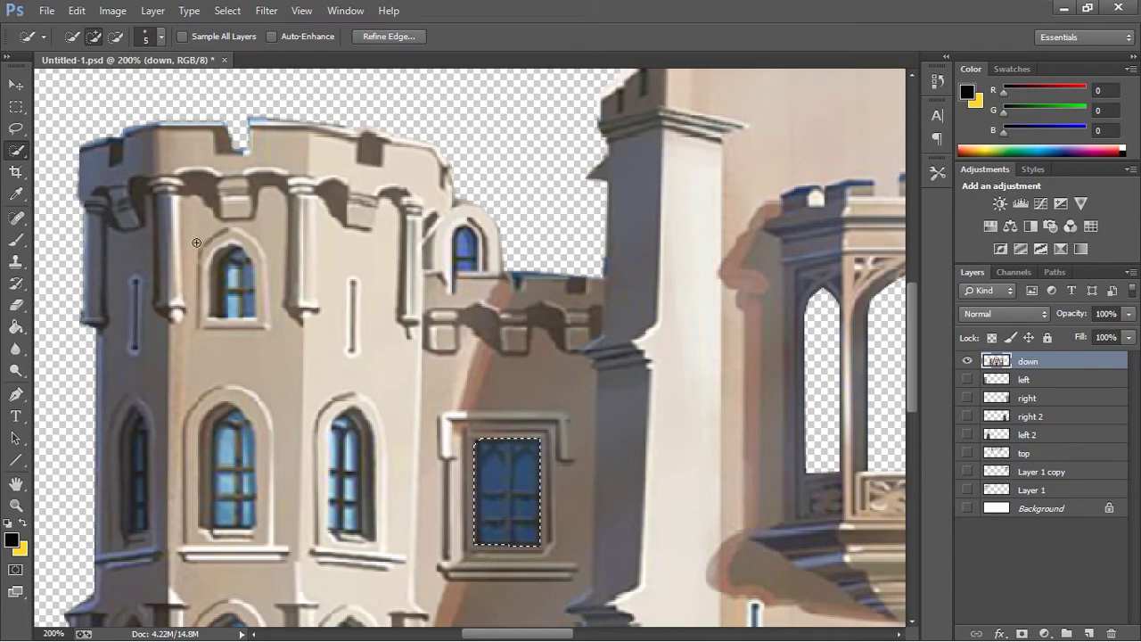
# - Invert the window selection, delete everything outside the rectangular window on the down layer and deselect
pyautogui.press('v')
pyautogui.hotkey('ctrl', 'shift', 'i')
pyautogui.press('Delete')
pyautogui.hotkey('ctrl', 'd')
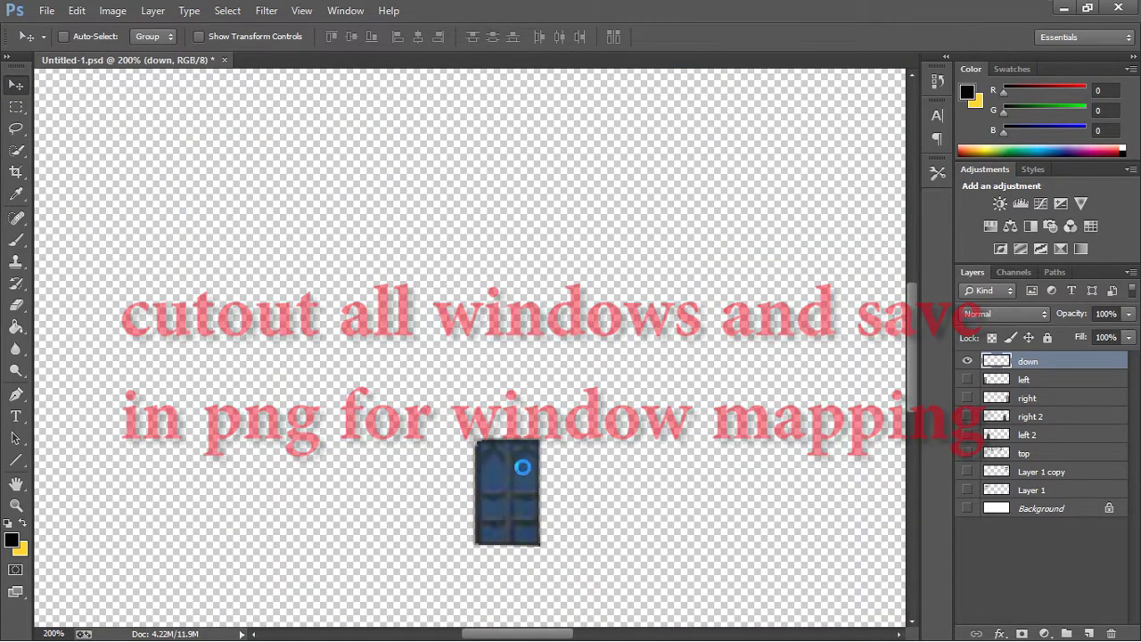
# - Save the isolated rectangular window as a PNG named left window 1 in the mahal folder
pyautogui.hotkey('ctrl', 'shift', 's')
pyautogui.click(412, 482)
pyautogui.click(307, 416)
pyautogui.click(509, 237)
pyautogui.click(122, 460)
pyautogui.moveTo(116, 459); pyautogui.dragTo(133, 461)
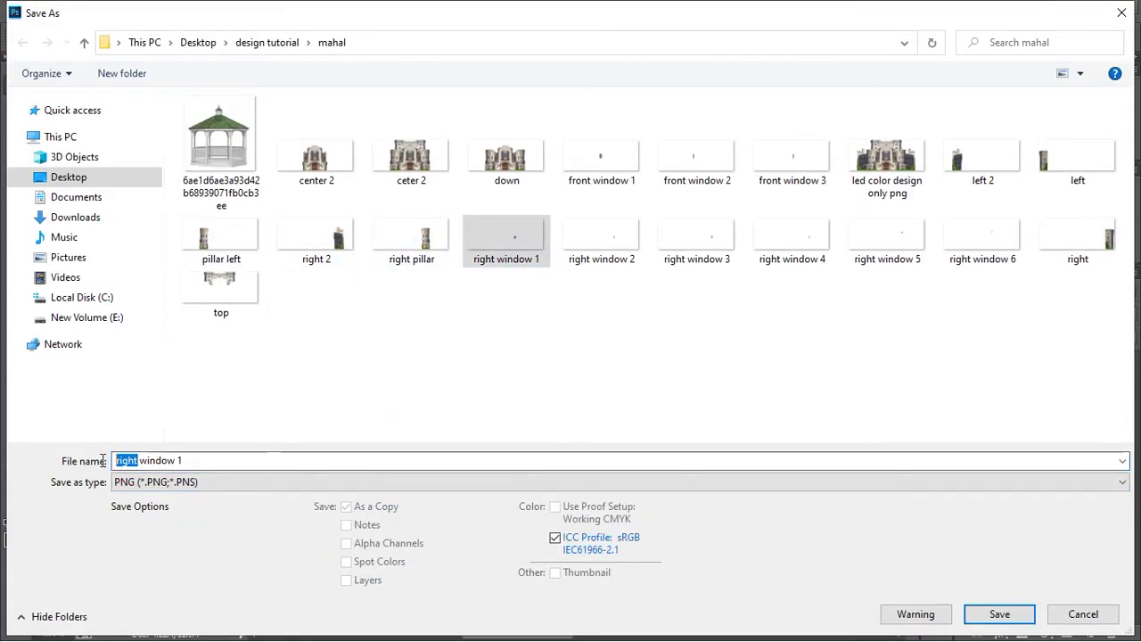
pyautogui.write('lef')
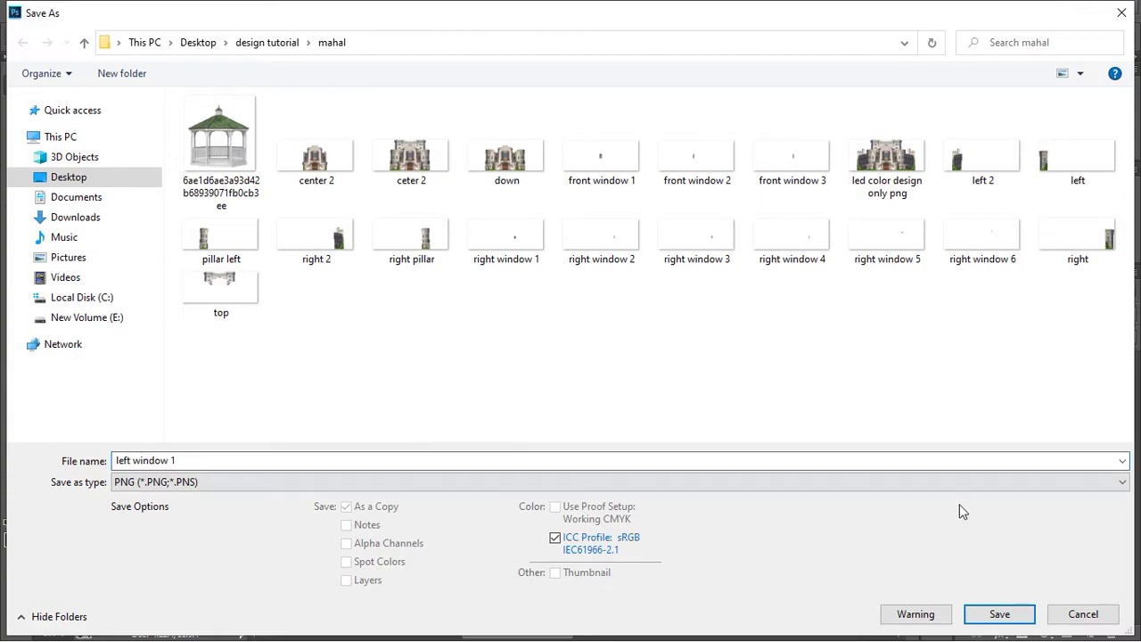
pyautogui.click(1007, 614)
pyautogui.click(623, 205)
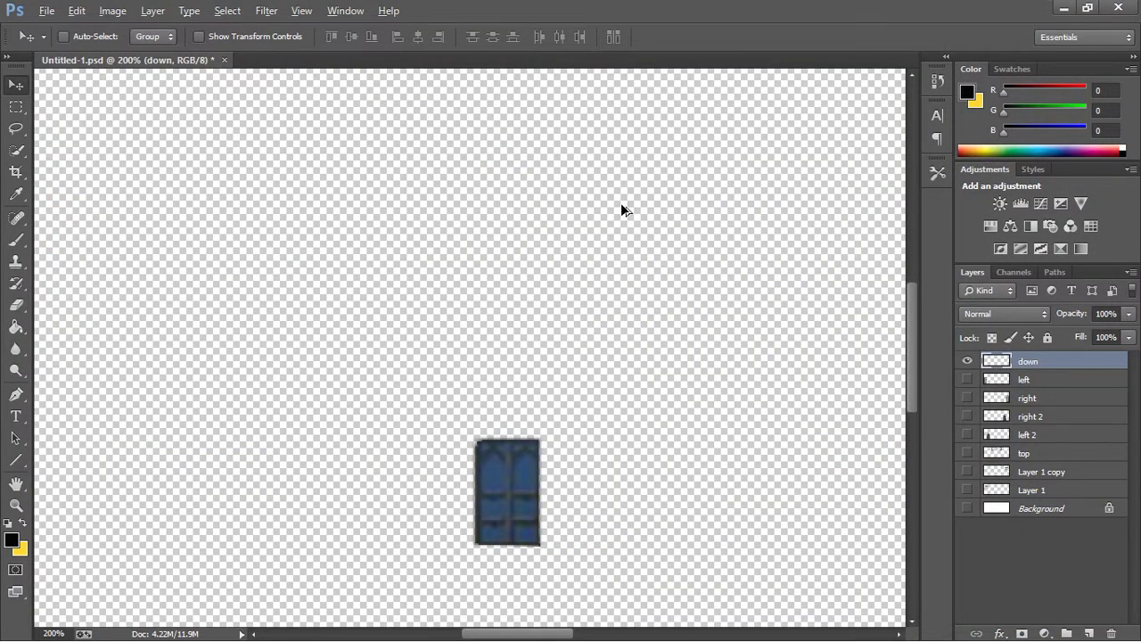
# - Restore the castle, cut out the saved rectangular window and trace a closed Pen path around the tower's right arched window
pyautogui.hotkey('ctrl', 'z')
pyautogui.hotkey('ctrl', 'd')
pyautogui.click(16, 394)
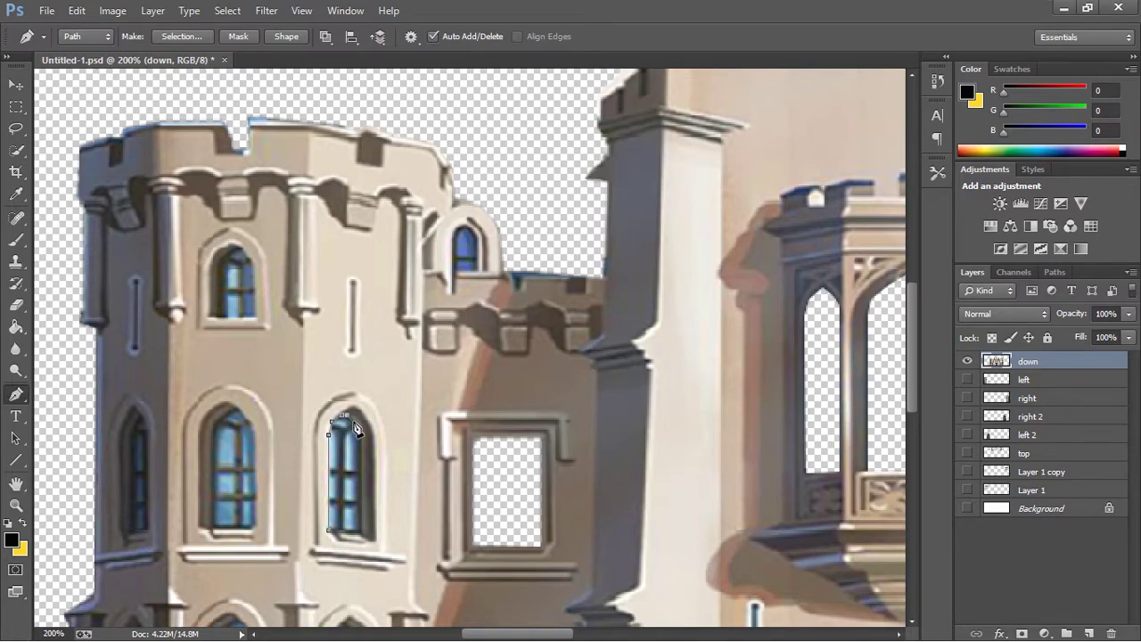
pyautogui.click(363, 533)
# - Convert the right arched window's path to a selection, invert it and delete everything outside the window
pyautogui.rightClick(340, 520)
pyautogui.click(383, 222)
pyautogui.click(659, 180)
pyautogui.hotkey('ctrl', 'shift', 'i')
pyautogui.press('Delete')
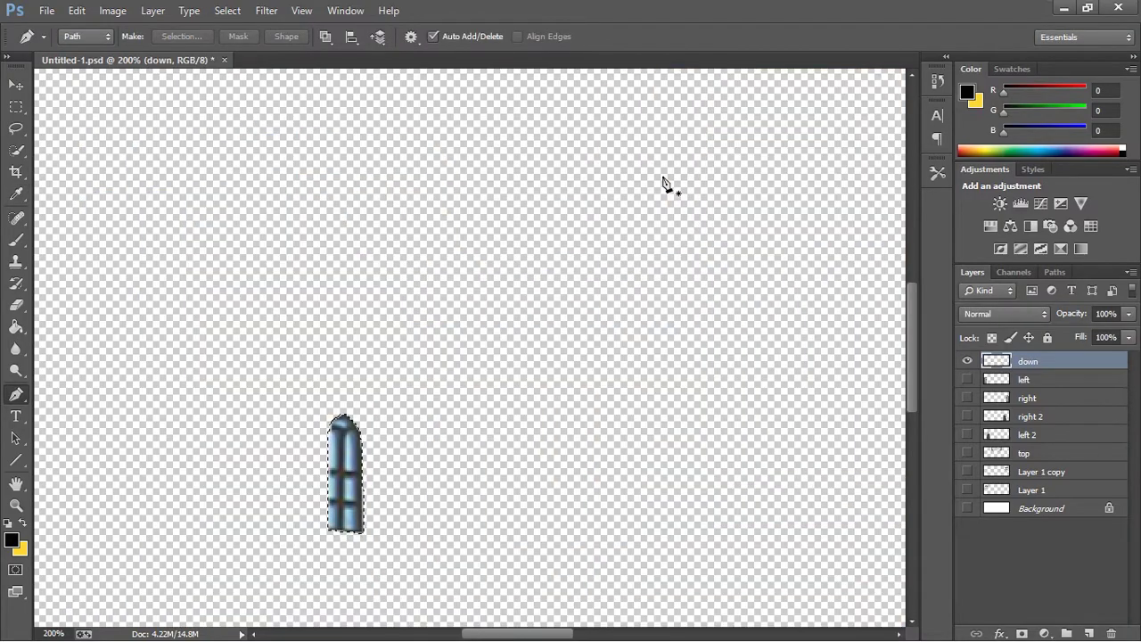
# - Save the isolated right arched window as a PNG named left window 2 in the mahal folder
pyautogui.hotkey('ctrl', 'shift', 's')
pyautogui.click(459, 481)
pyautogui.click(331, 395)
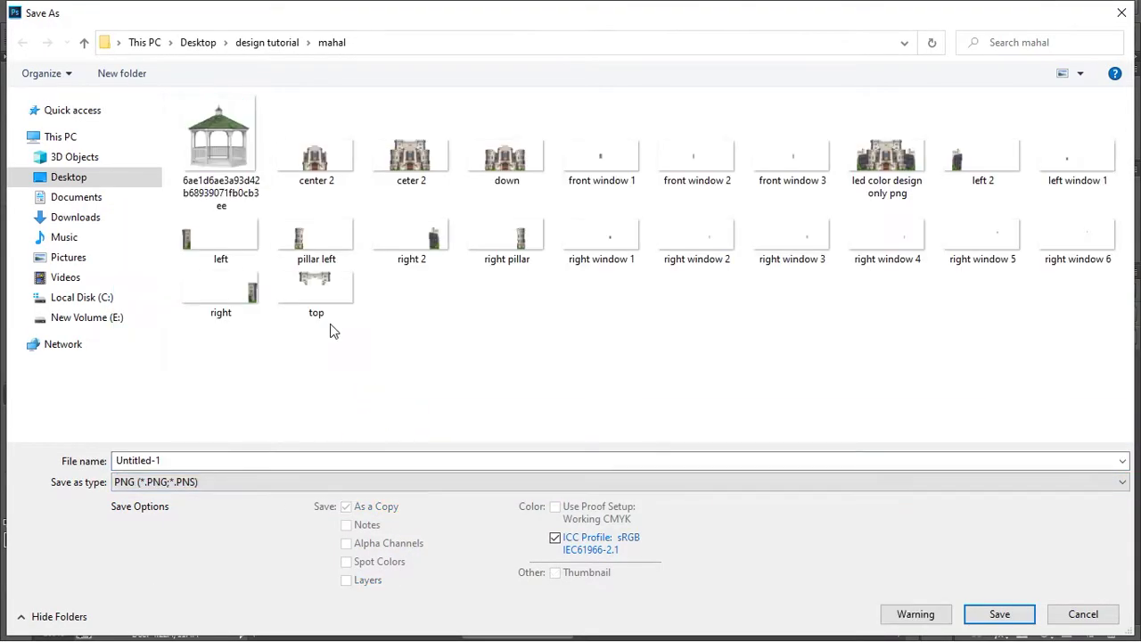
pyautogui.click(1093, 147)
pyautogui.click(253, 461)
pyautogui.press('BackSpace')
pyautogui.write('2')
pyautogui.press('Return')
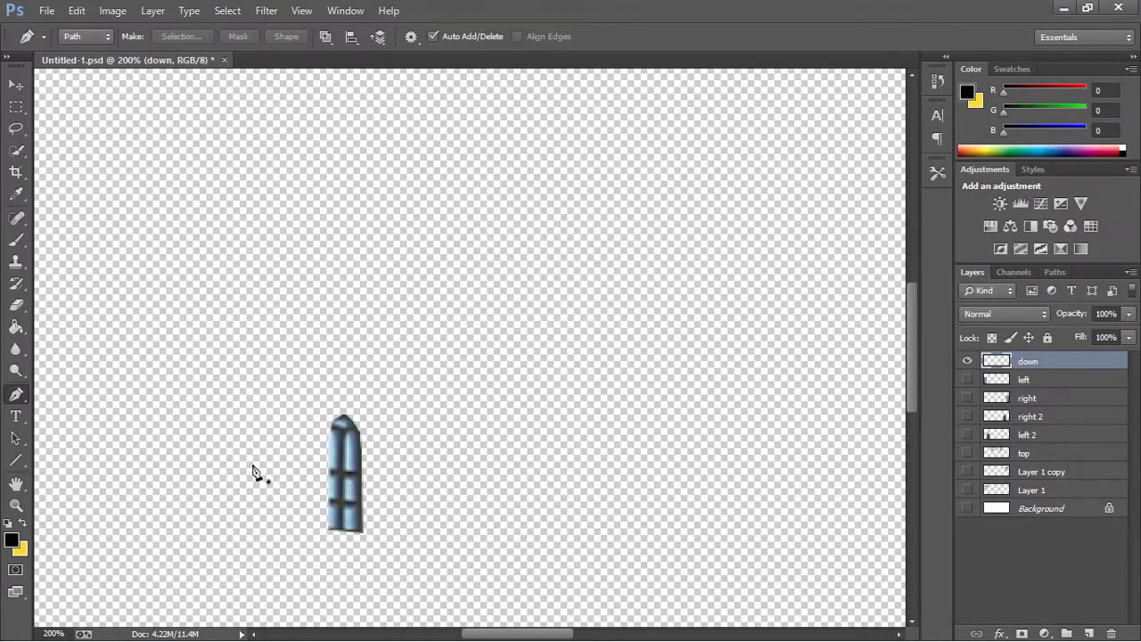
# - Restore the castle, cut out the saved right arched window and trace a closed Pen path around the middle arched window
pyautogui.hotkey('ctrl', 'z')
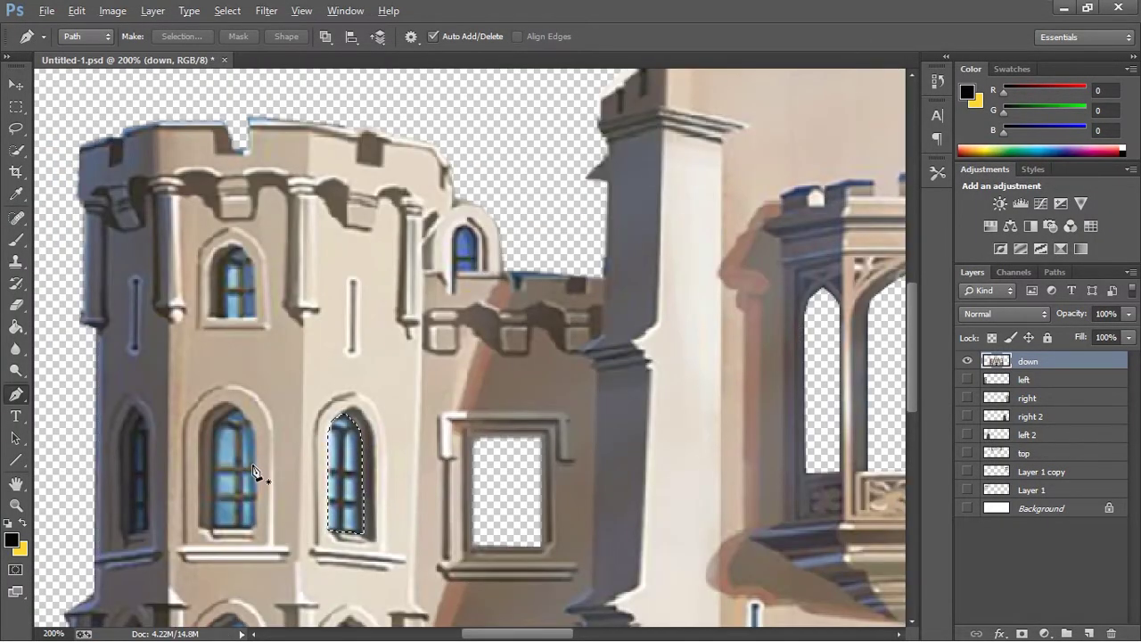
pyautogui.click(211, 533)
pyautogui.click(213, 434)
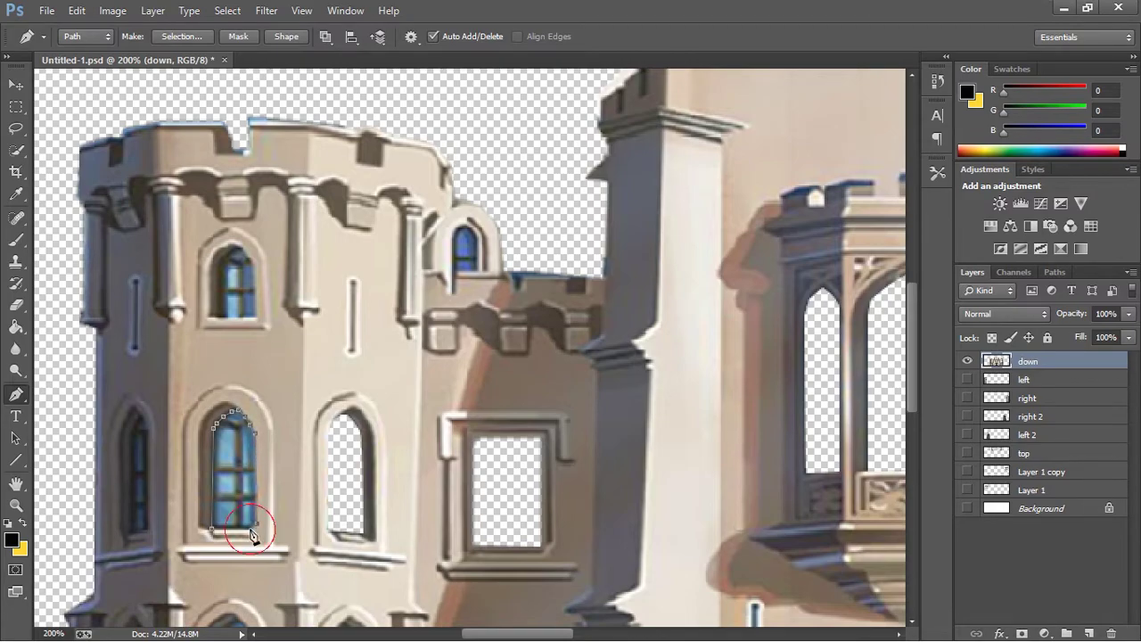
# - Convert the middle arched window's path to a selection, invert it and delete everything outside the window
pyautogui.rightClick(234, 117)
pyautogui.click(285, 191)
pyautogui.click(645, 178)
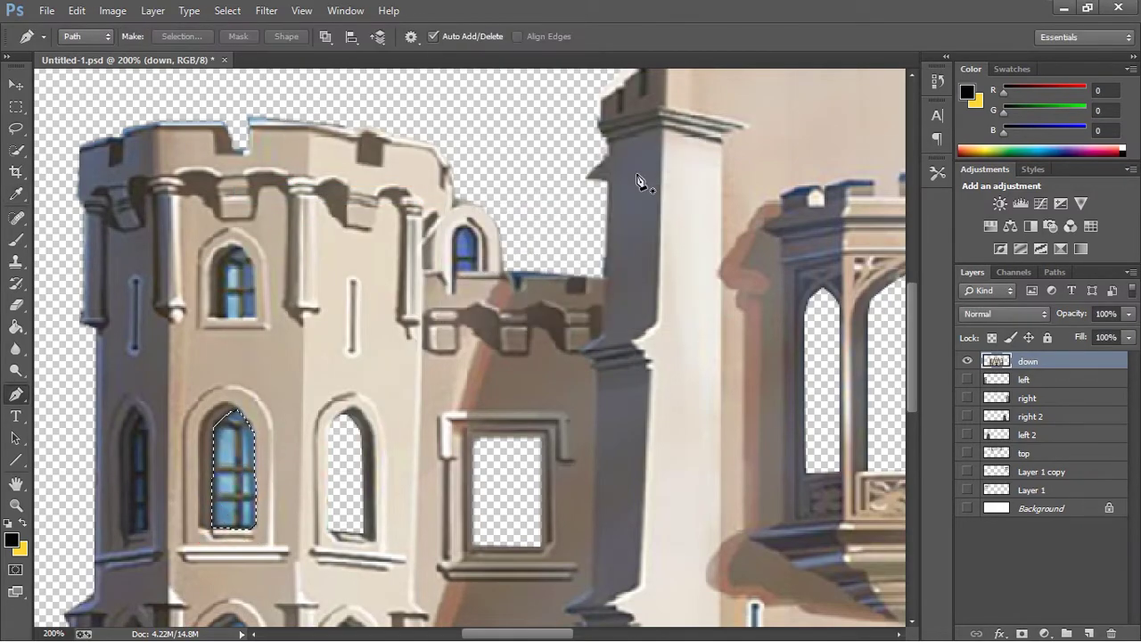
pyautogui.hotkey('ctrl', 'shift', 'i')
pyautogui.press('Delete')
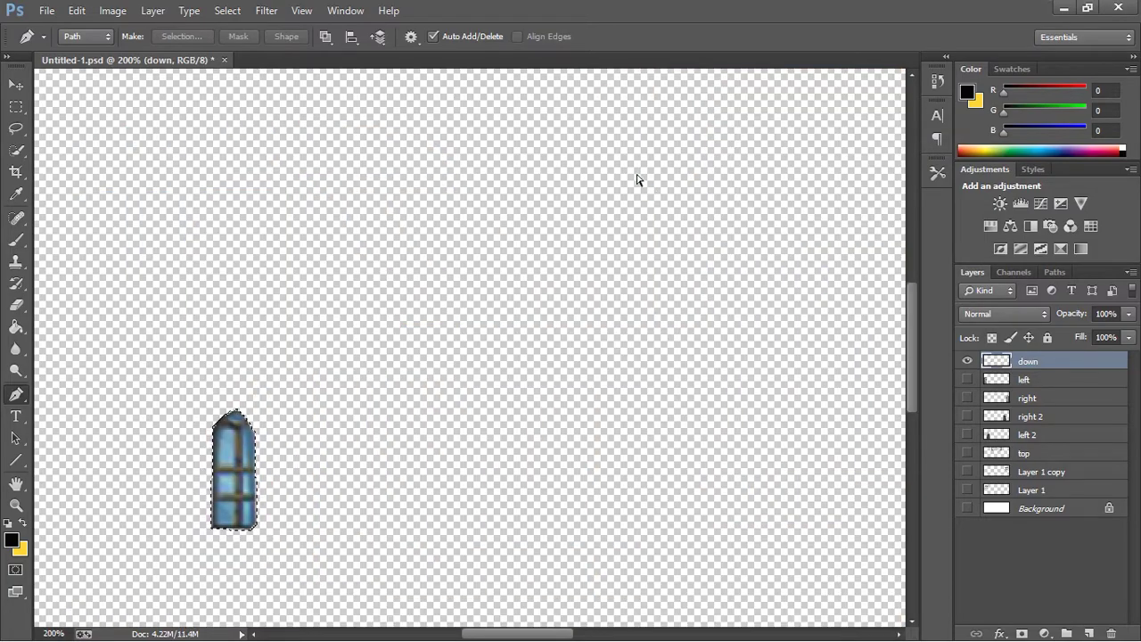
# - Save the isolated middle arched window as the next numbered left window PNG in the mahal folder
pyautogui.hotkey('ctrl', 'shift', 's')
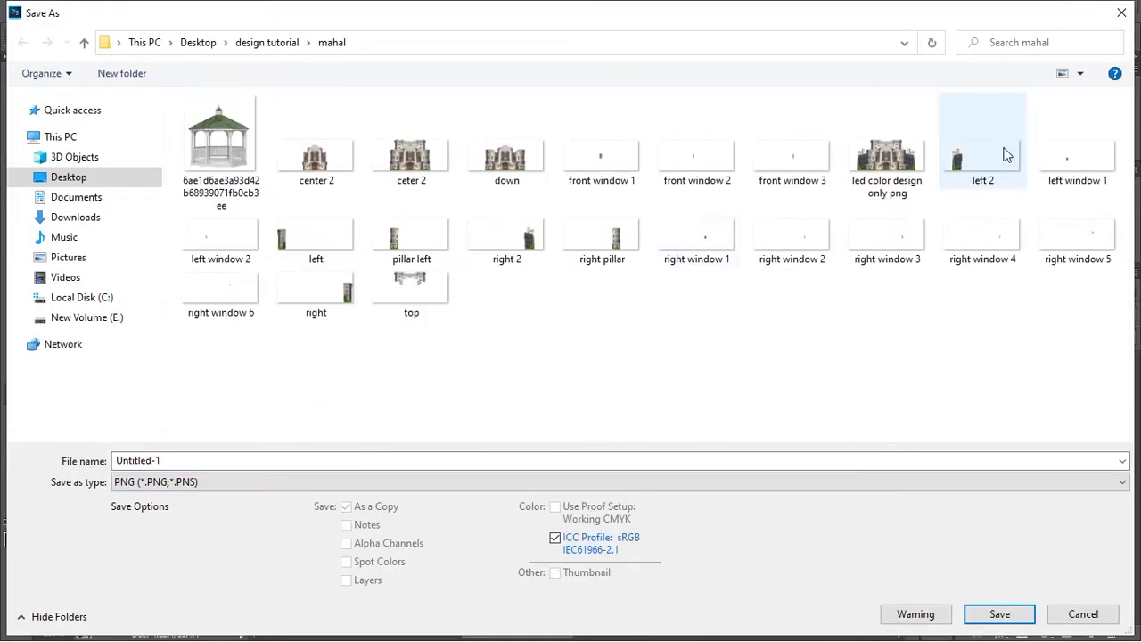
pyautogui.click(220, 236)
pyautogui.click(222, 461)
pyautogui.press('Return')
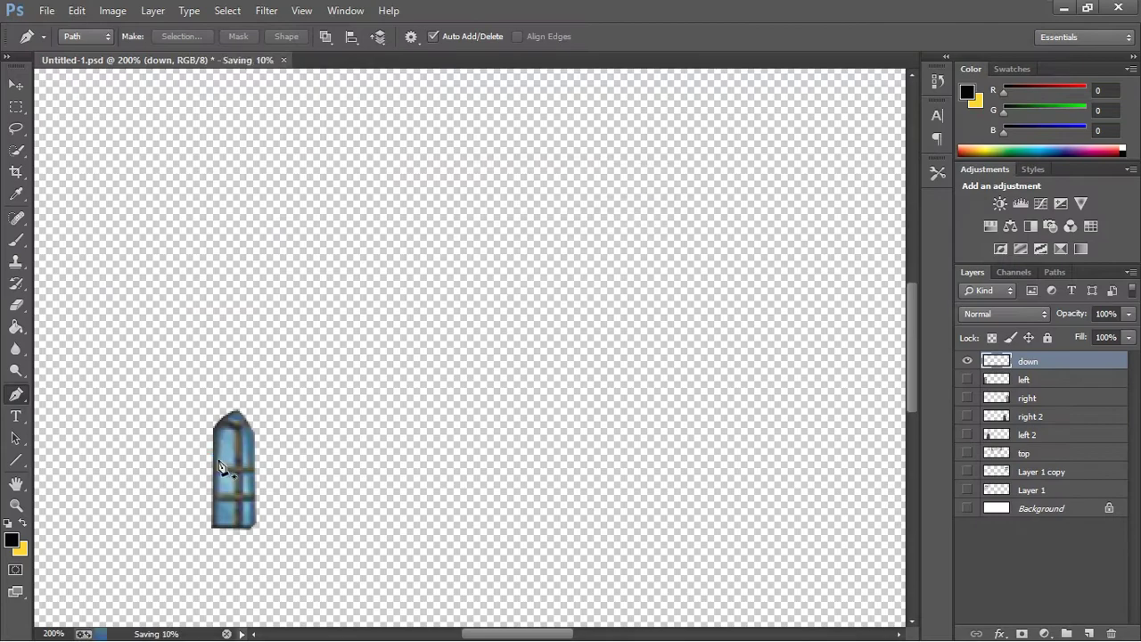
# - Restore the castle, cut out the saved middle window and trace a closed Pen path around the tower's narrow left window
pyautogui.hotkey('ctrl', 'z')
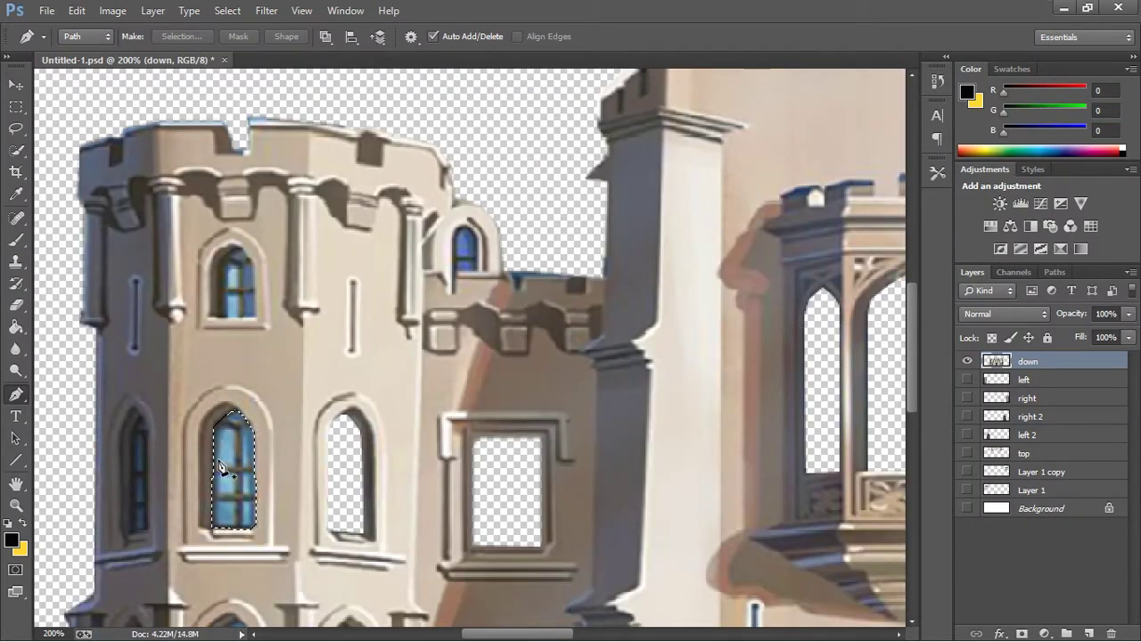
pyautogui.hotkey('ctrl', 'd')
pyautogui.moveTo(476, 635); pyautogui.dragTo(441, 634)
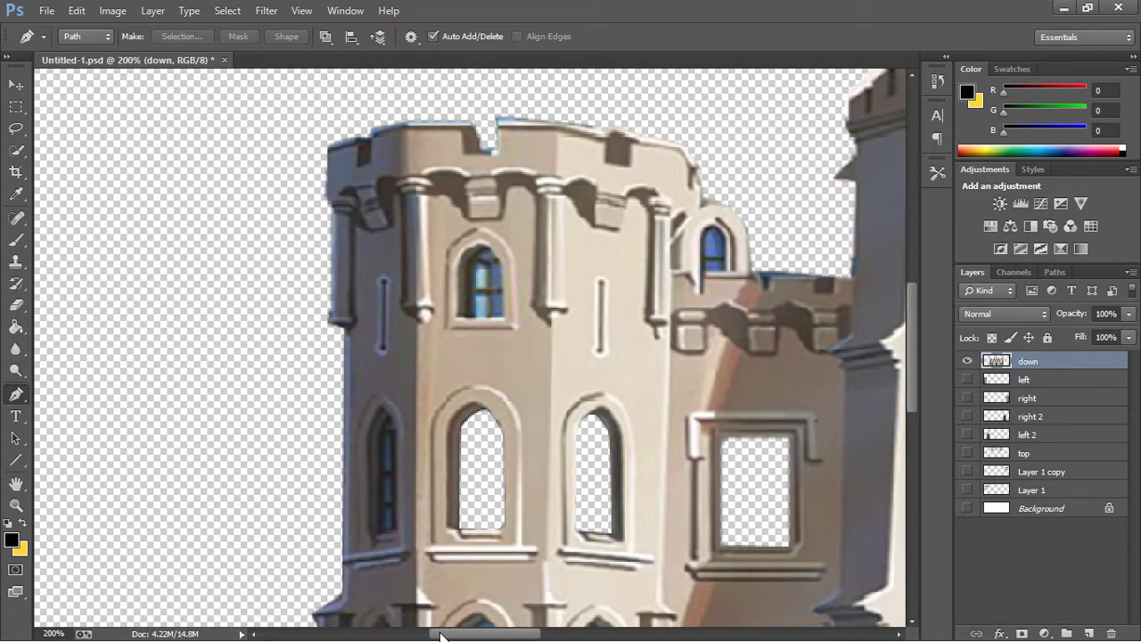
pyautogui.click(378, 531)
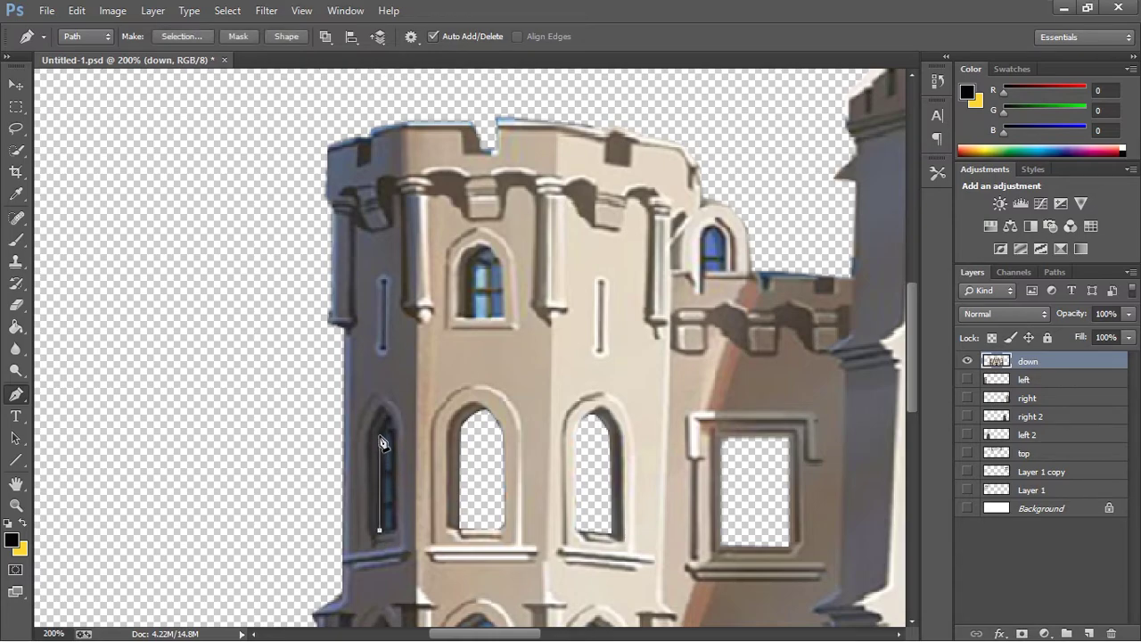
pyautogui.click(379, 437)
# - Convert the narrow left window's path to a selection, invert it and delete everything outside the window
pyautogui.rightClick(390, 522)
pyautogui.click(425, 229)
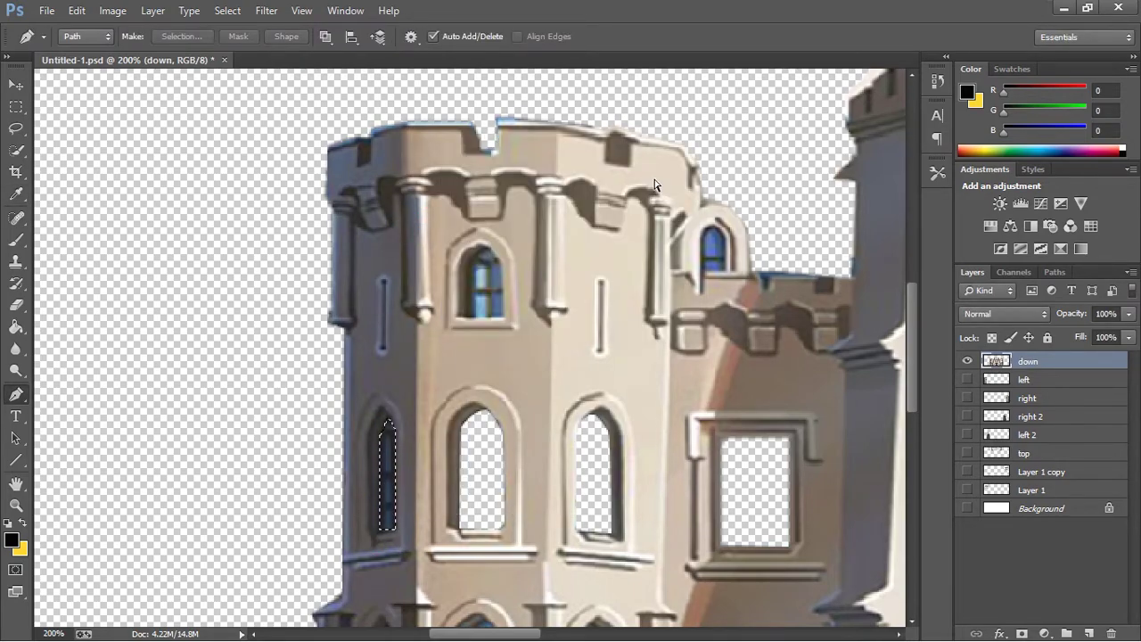
pyautogui.hotkey('ctrl', 'shift', 'i')
pyautogui.press('Delete')
# - Save the isolated narrow left window as "left window 4" in PNG format in the mahal folder
pyautogui.hotkey('ctrl', 'shift', 's')
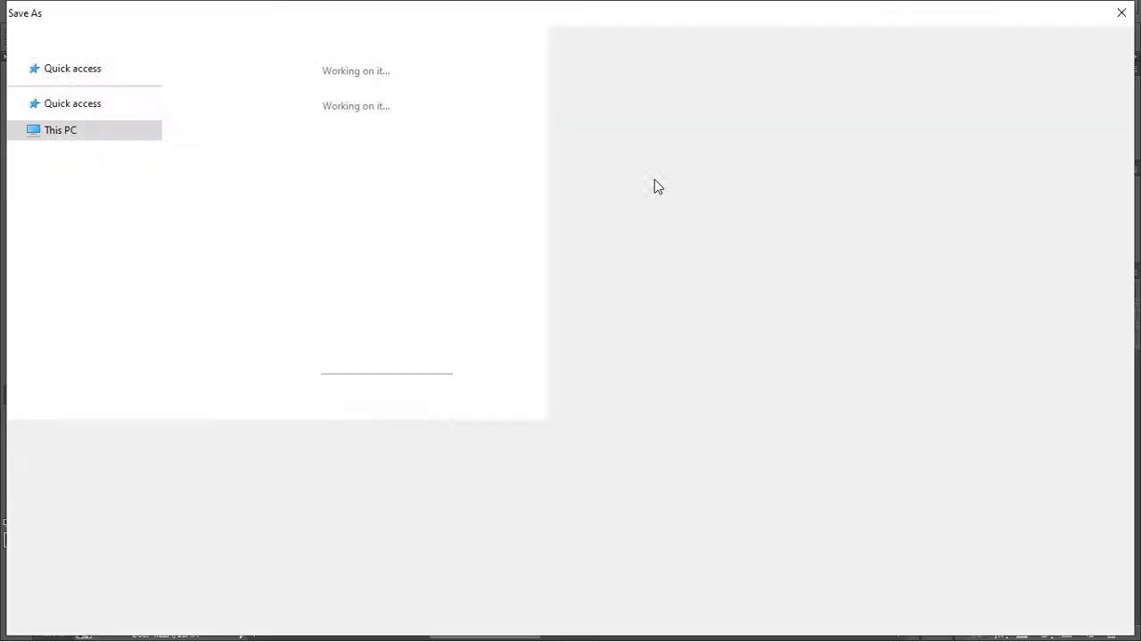
pyautogui.click(401, 481)
pyautogui.click(369, 413)
pyautogui.click(299, 247)
pyautogui.click(235, 457)
pyautogui.press('BackSpace')
pyautogui.write('4')
pyautogui.press('Return')
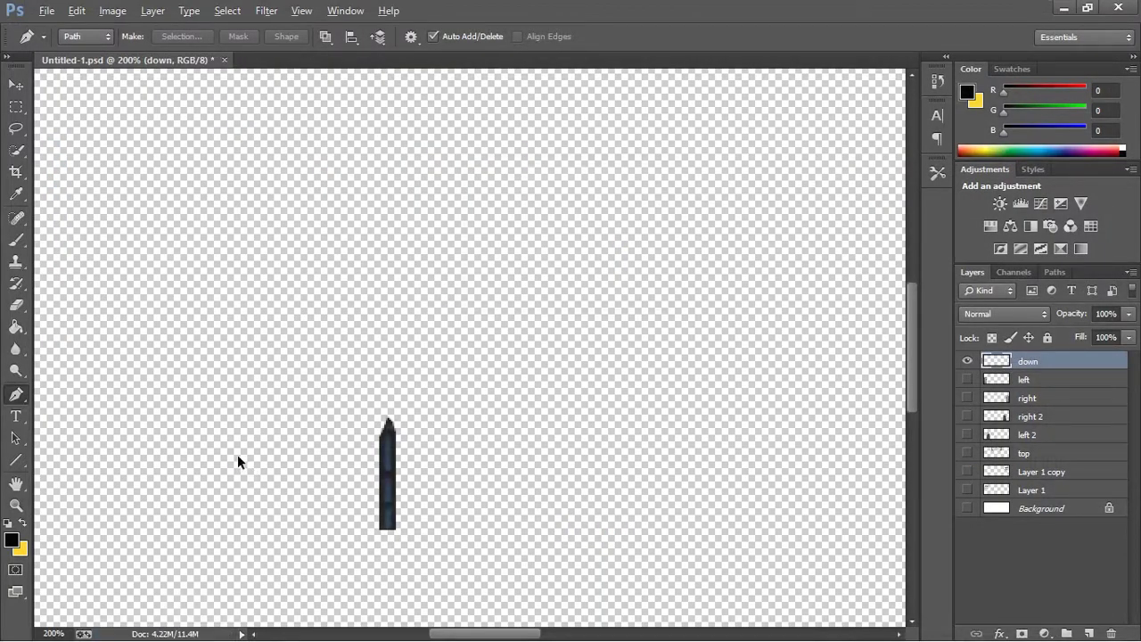
# - Restore the castle, cut out the saved narrow window and trace a Pen path around the tower's upper arched window
pyautogui.hotkey('ctrl', 'z')
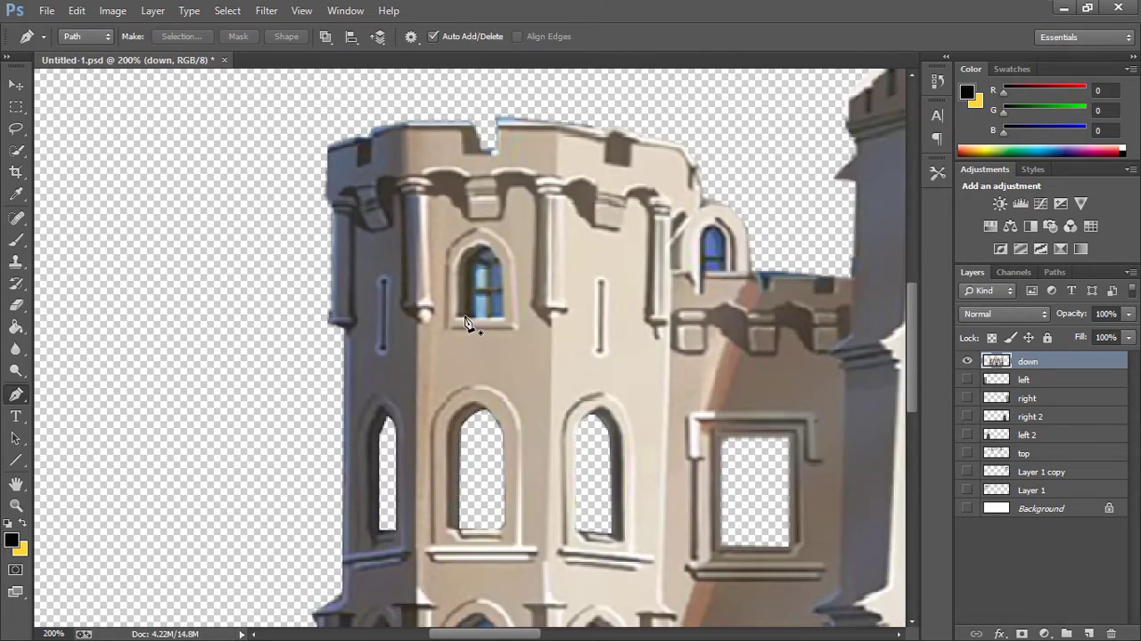
pyautogui.moveTo(484, 635)
pyautogui.mouseDown()
pyautogui.moveTo(659, 634)
pyautogui.moveTo(492, 635)
pyautogui.mouseUp()
pyautogui.click(428, 280)
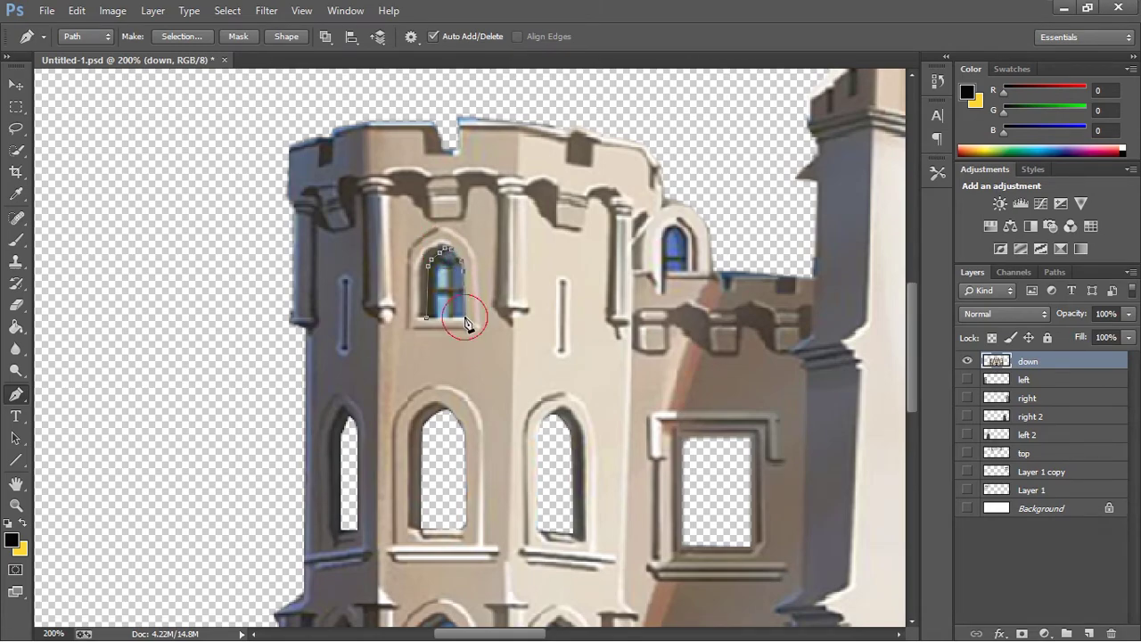
# - Convert the upper arched window's path to a selection, invert it and delete everything outside the window
pyautogui.rightClick(443, 309)
pyautogui.click(486, 354)
pyautogui.click(647, 182)
pyautogui.hotkey('ctrl', 'shift', 'i')
pyautogui.press('Delete')
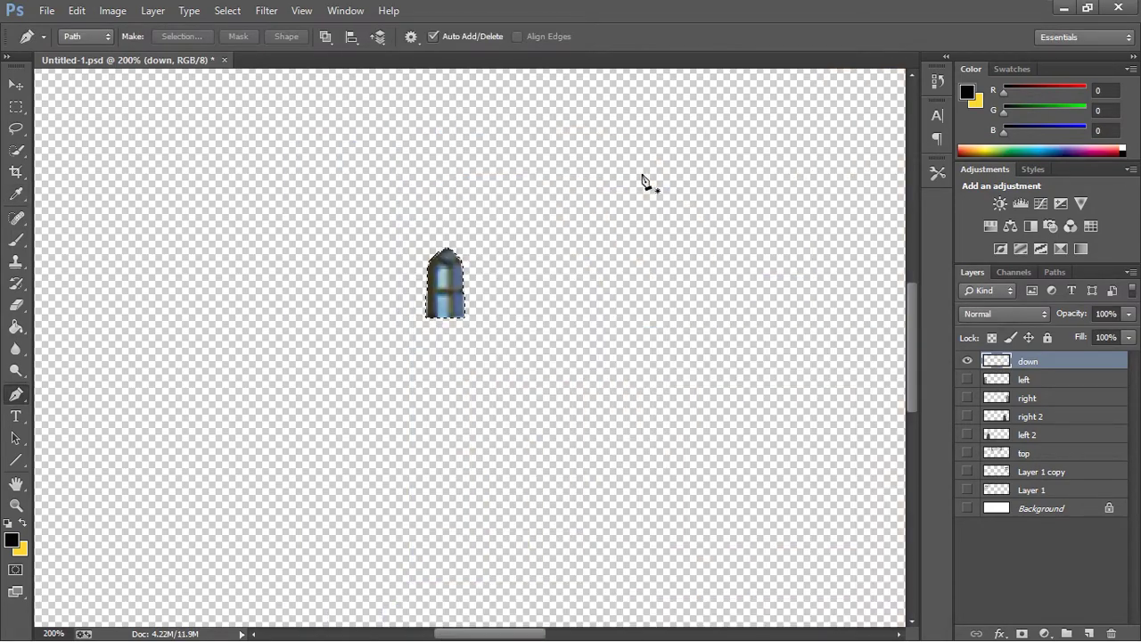
# - Save the isolated upper arched window as "left window 5" in PNG format in the mahal folder
pyautogui.hotkey('ctrl', 'shift', 's')
pyautogui.click(348, 481)
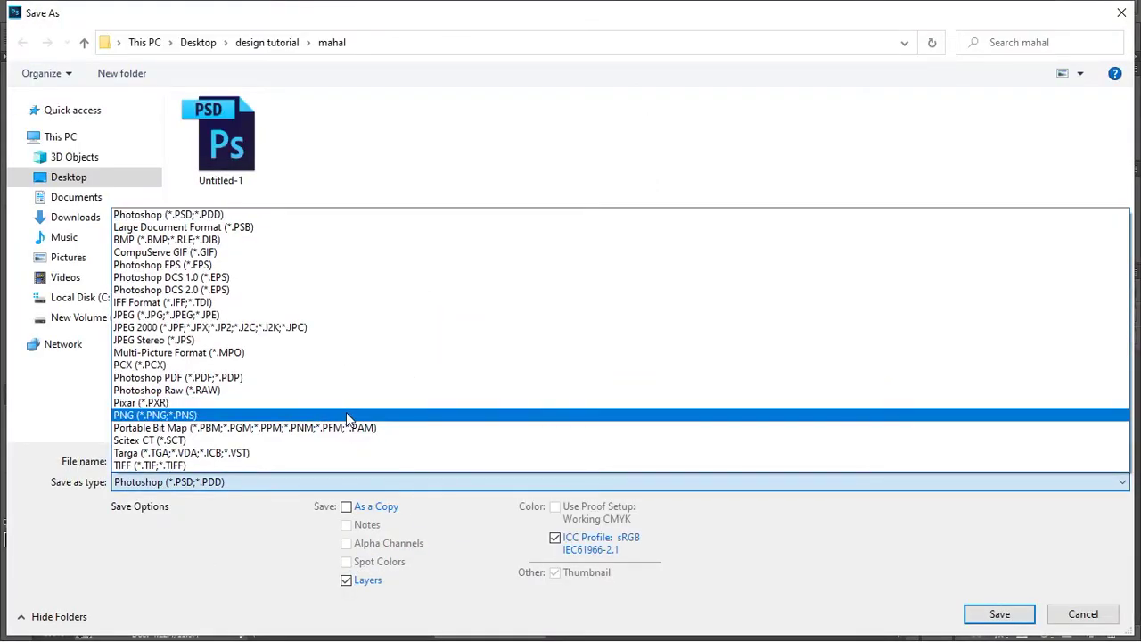
pyautogui.click(346, 411)
pyautogui.click(408, 247)
pyautogui.click(235, 458)
pyautogui.press('BackSpace')
pyautogui.write('5')
pyautogui.press('Return')
# - Restore the castle, cut out the saved upper window and trace a Pen path around the small blue window beside the tower
pyautogui.hotkey('ctrl', 'z')
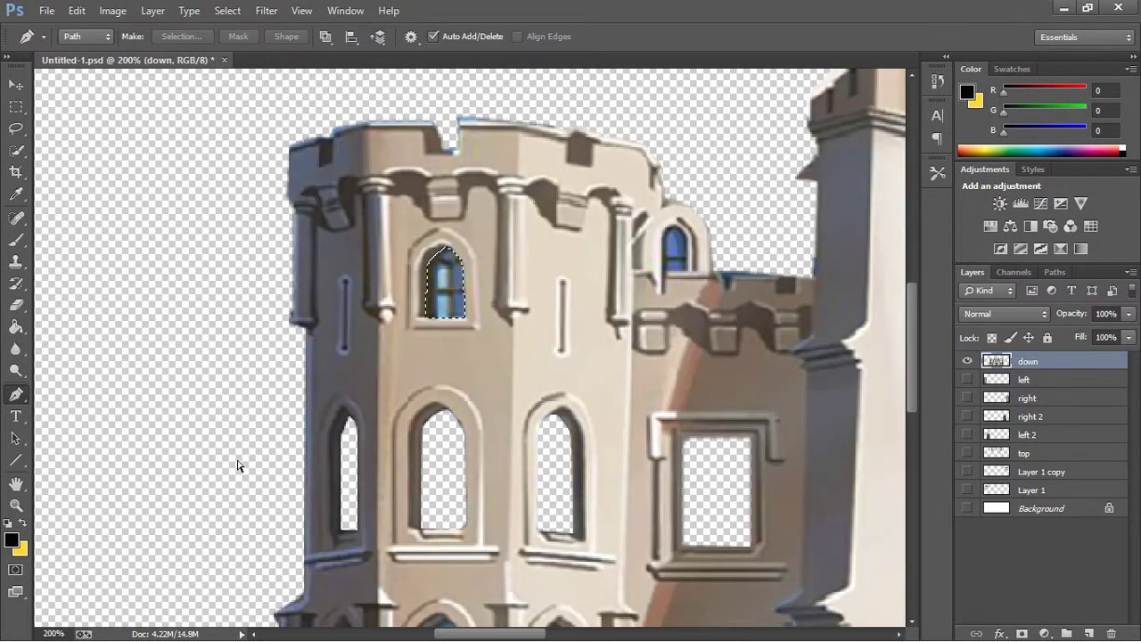
pyautogui.press('Delete')
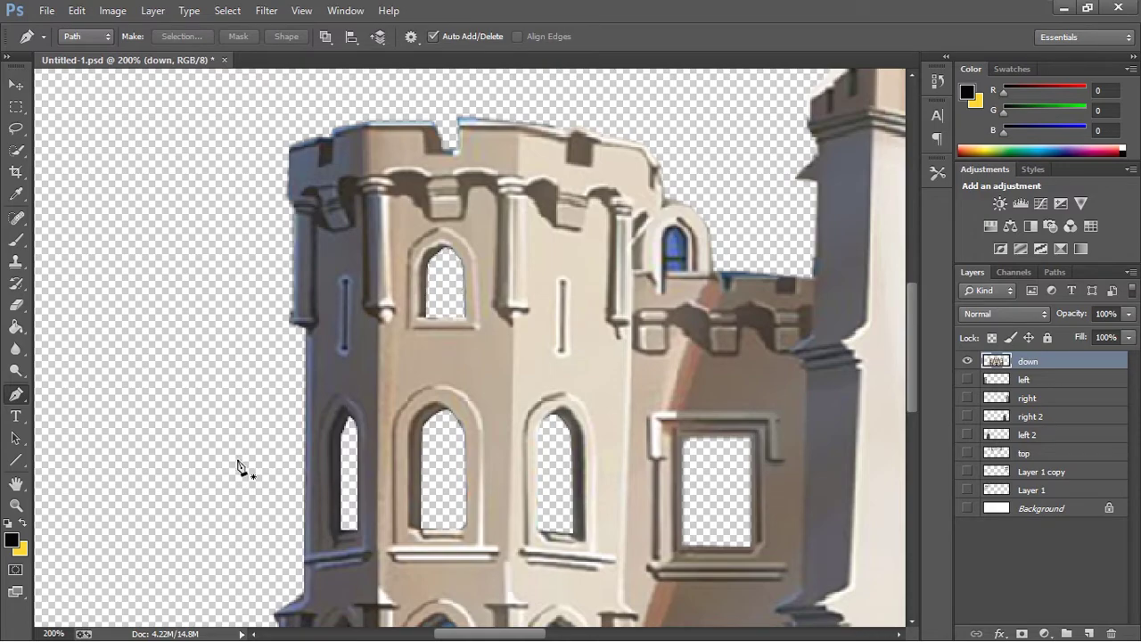
pyautogui.hscroll(5, 526, 588)
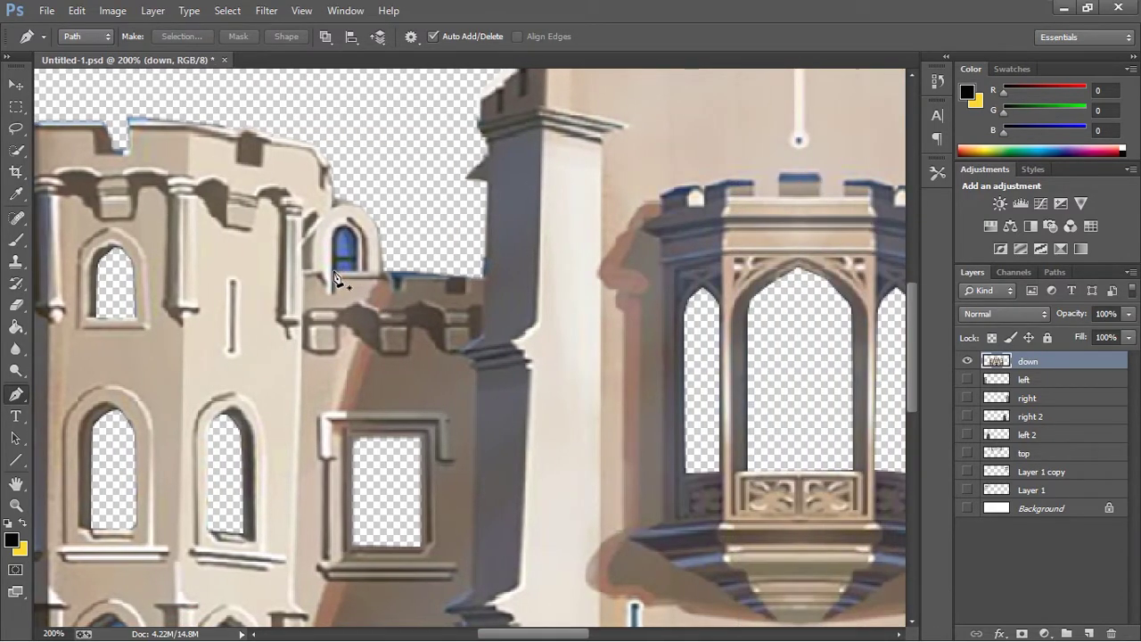
pyautogui.moveTo(333, 270); pyautogui.dragTo(333, 251)
pyautogui.hotkey('ctrl', 'z')
pyautogui.click(334, 270)
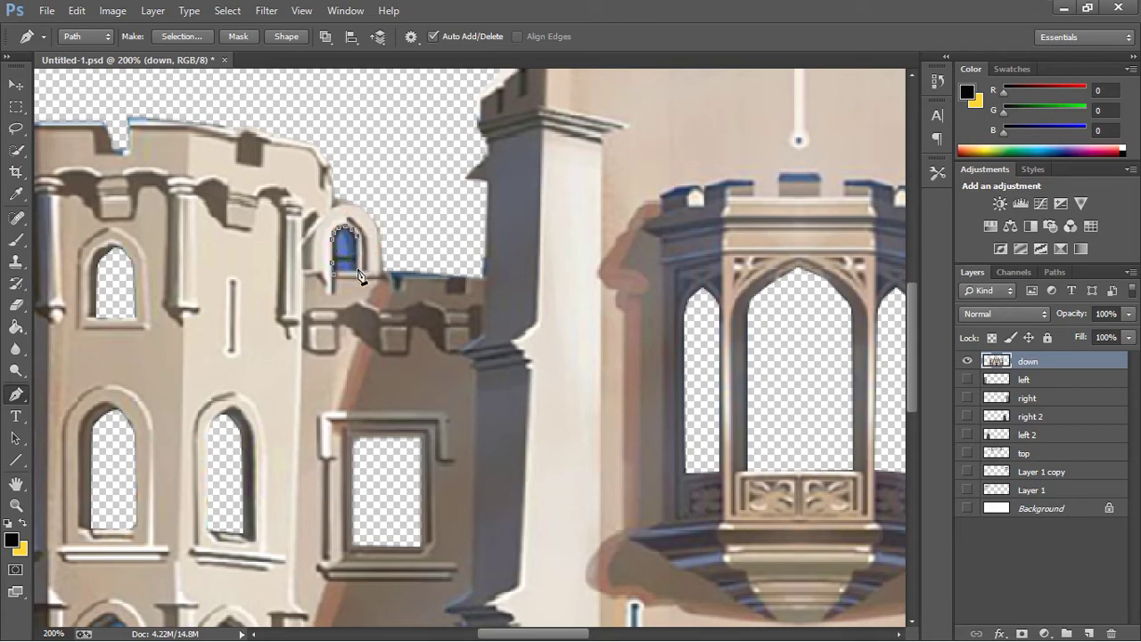
# - Convert the small blue window's path to a selection, trim its bottom edge with Quick Selection, delete everything outside it and deselect
pyautogui.rightClick(343, 260)
pyautogui.click(394, 339)
pyautogui.click(638, 186)
pyautogui.click(16, 150)
pyautogui.click(115, 37)
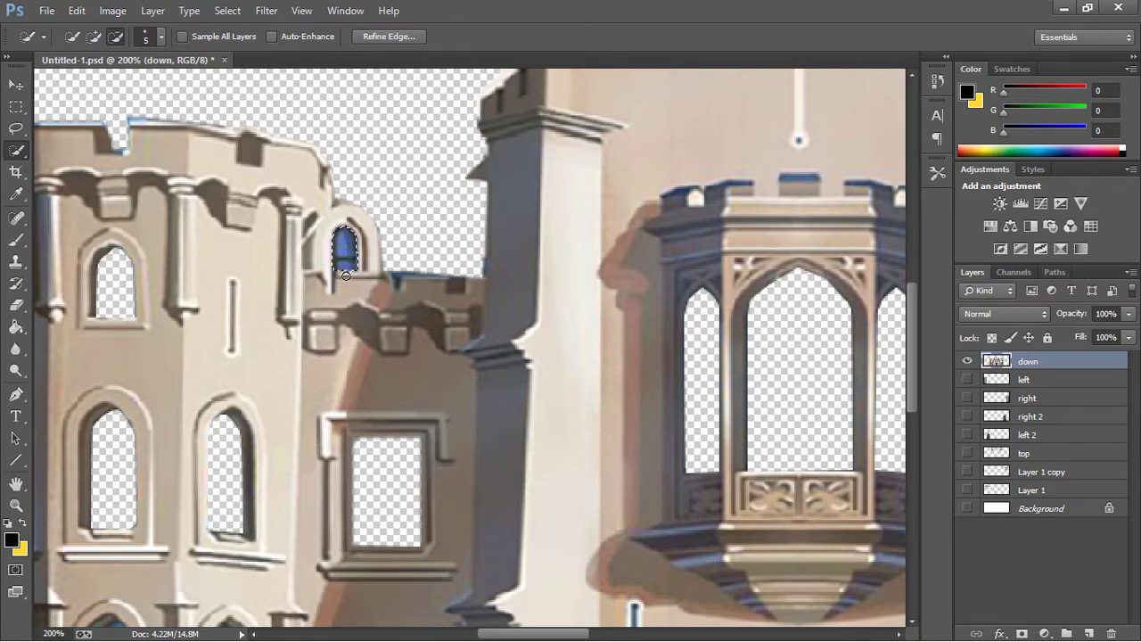
pyautogui.press('v')
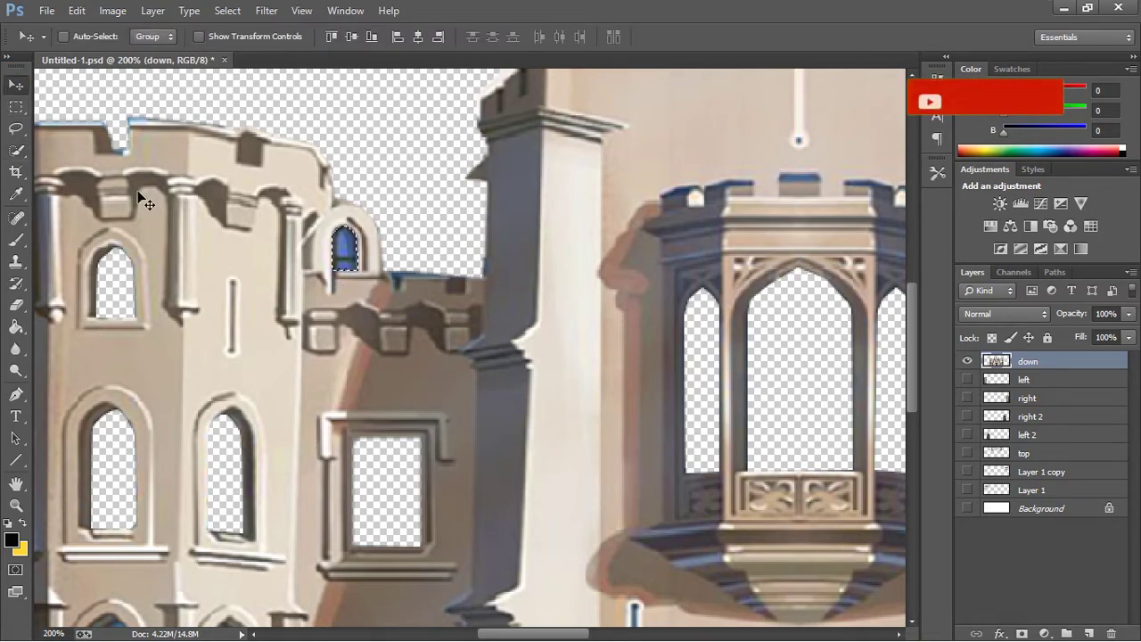
pyautogui.press('Delete')
pyautogui.hotkey('ctrl', 'd')
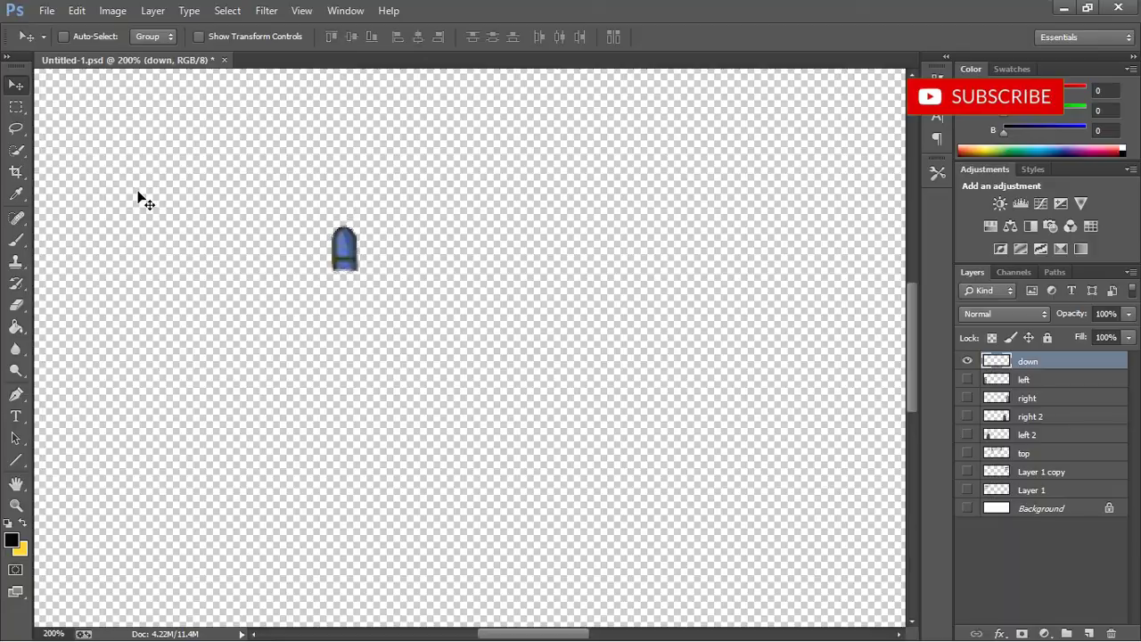
# - Save the isolated small blue window as "left window 6" in PNG format in the mahal folder
pyautogui.hotkey('ctrl', 'shift', 's')
pyautogui.click(329, 481)
pyautogui.click(154, 414)
pyautogui.click(506, 239)
pyautogui.click(265, 460)
pyautogui.press('BackSpace')
pyautogui.write('6')
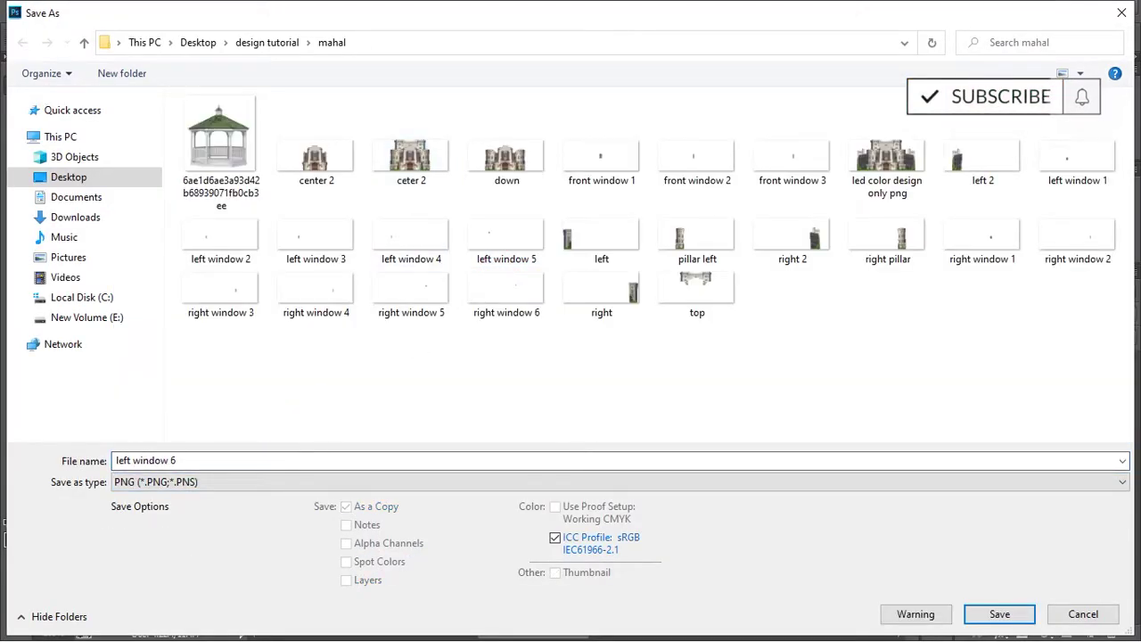
pyautogui.press('Return')
# - Restore the castle and cut the saved small blue window out of it
pyautogui.hotkey('ctrl', 'z')
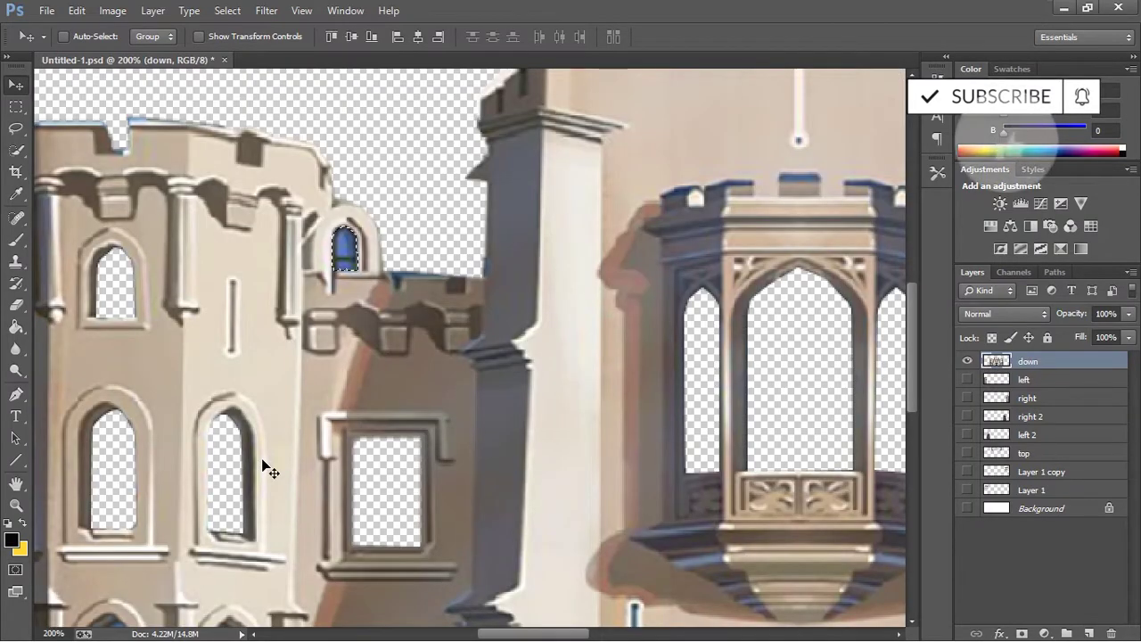
pyautogui.hotkey('ctrl', 'shift', 'i')
pyautogui.press('Delete')
pyautogui.moveTo(514, 630); pyautogui.dragTo(561, 638)
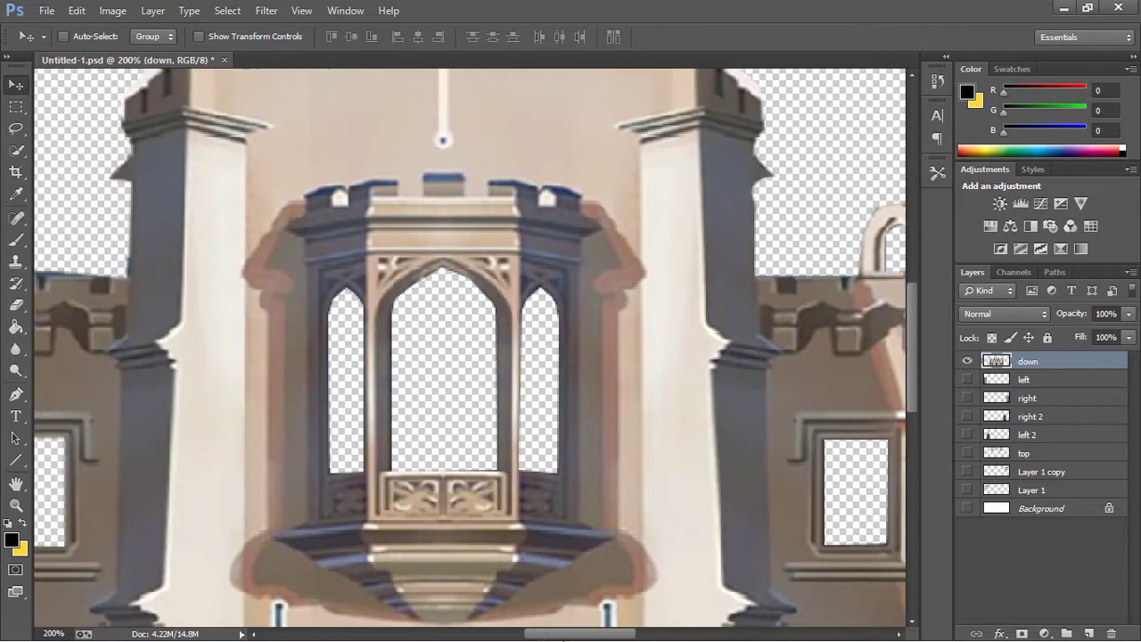
pyautogui.moveTo(562, 639); pyautogui.dragTo(555, 639)
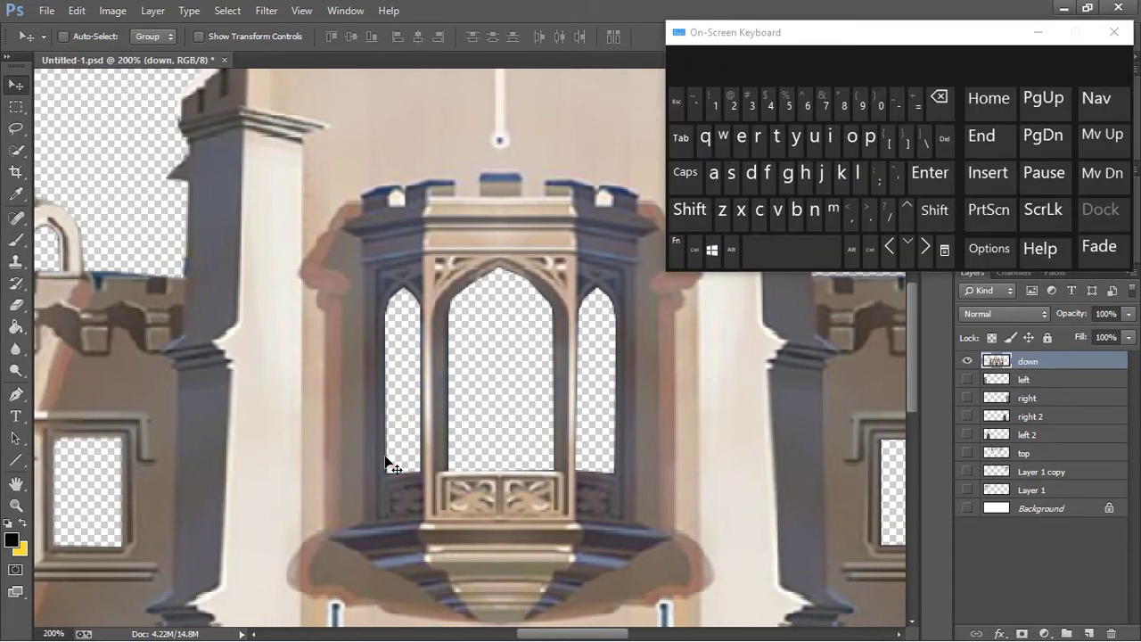
pyautogui.hotkey('ctrl', '-')
pyautogui.hotkey('ctrl', '-')
pyautogui.click(898, 105)
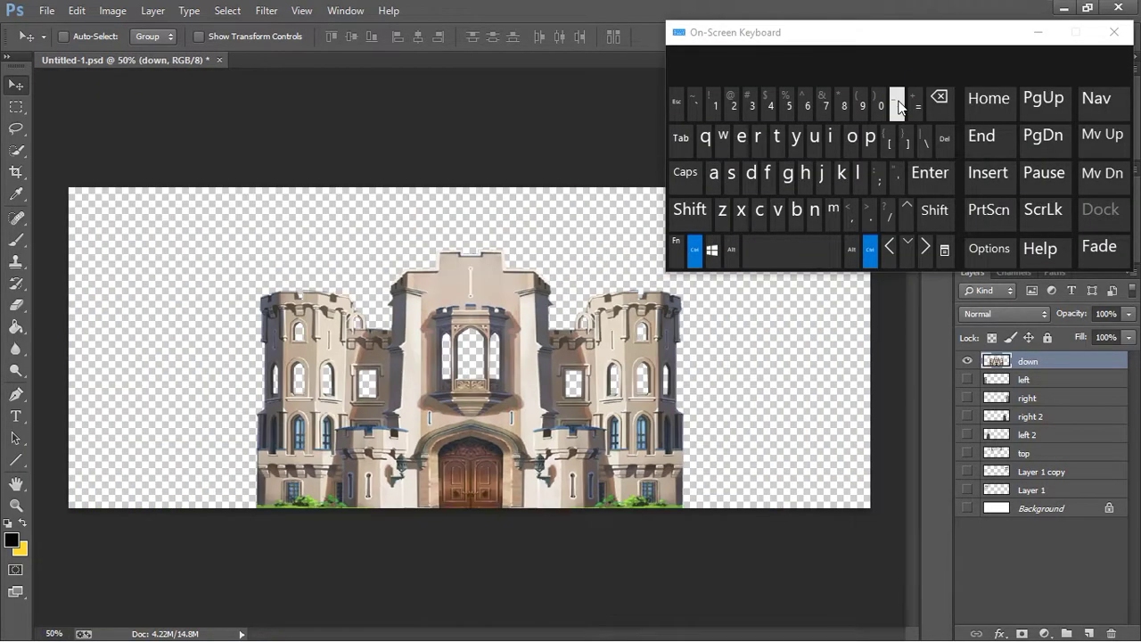
pyautogui.click(1037, 32)
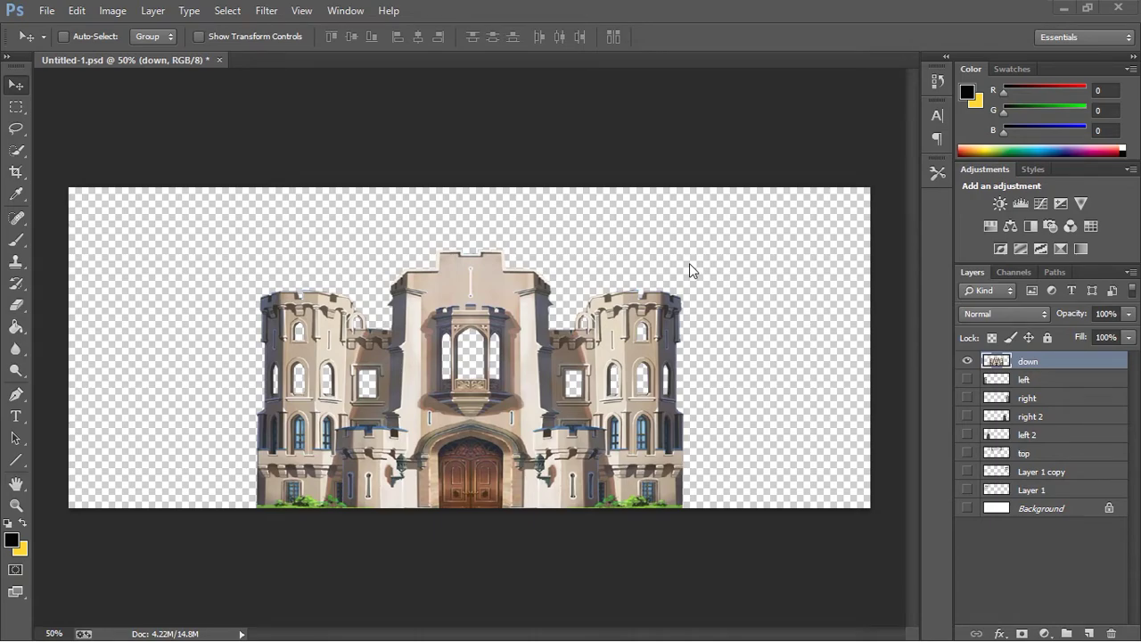
# - Save the castle with its cut-out windows as the PNG "center with png fram" in the mahal folder
pyautogui.click(46, 10)
pyautogui.click(71, 186)
pyautogui.click(311, 481)
pyautogui.click(291, 419)
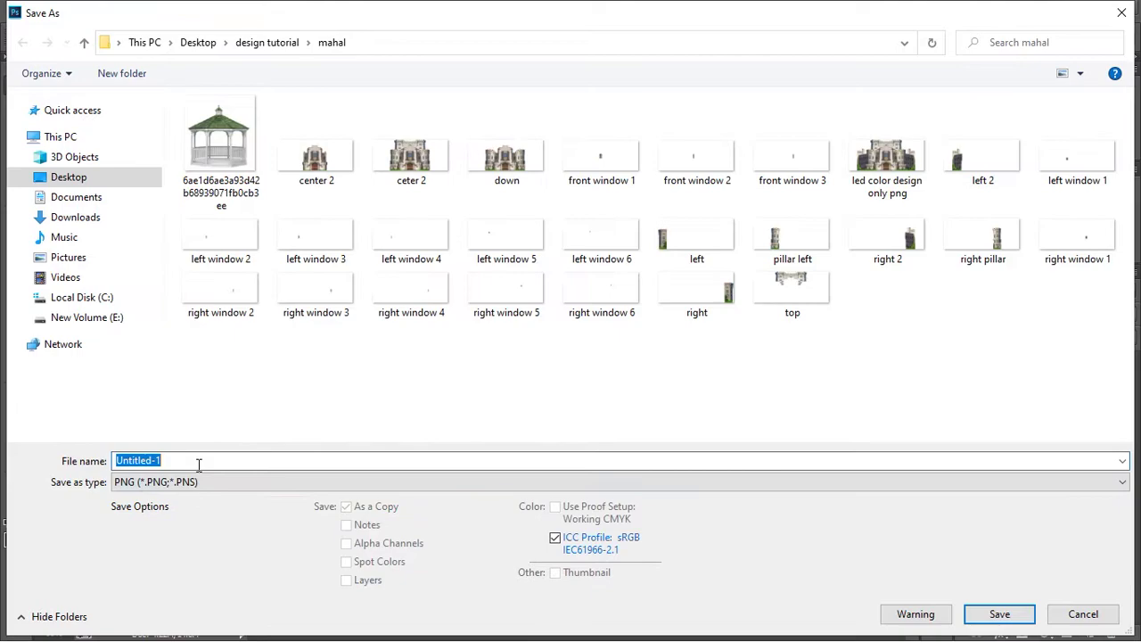
pyautogui.write('ce')
pyautogui.press('Down')
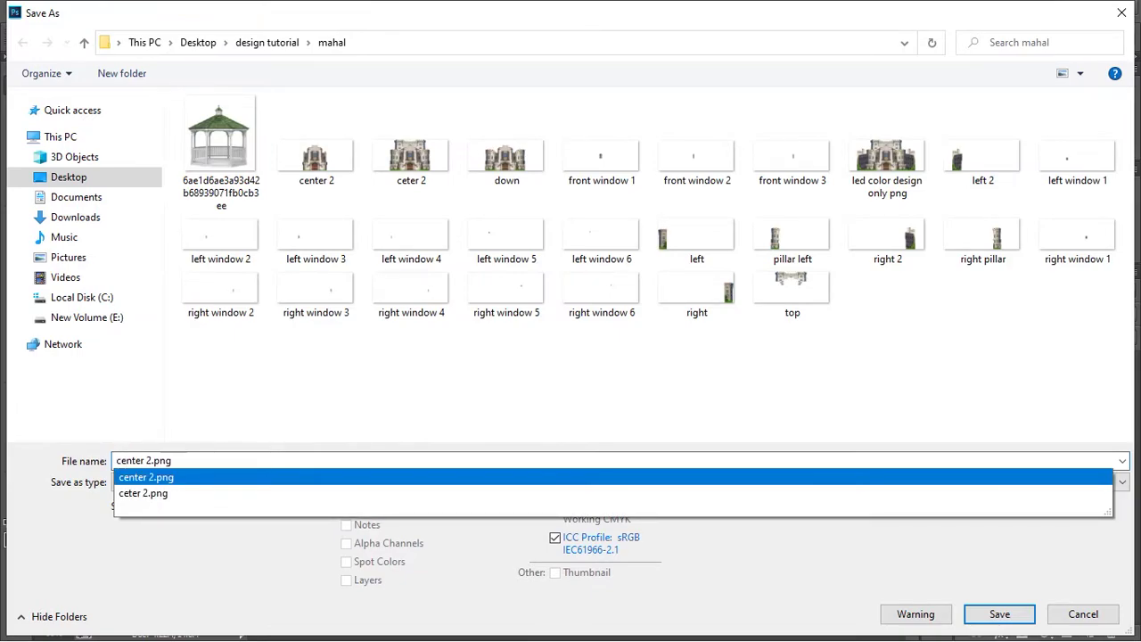
pyautogui.click(163, 480)
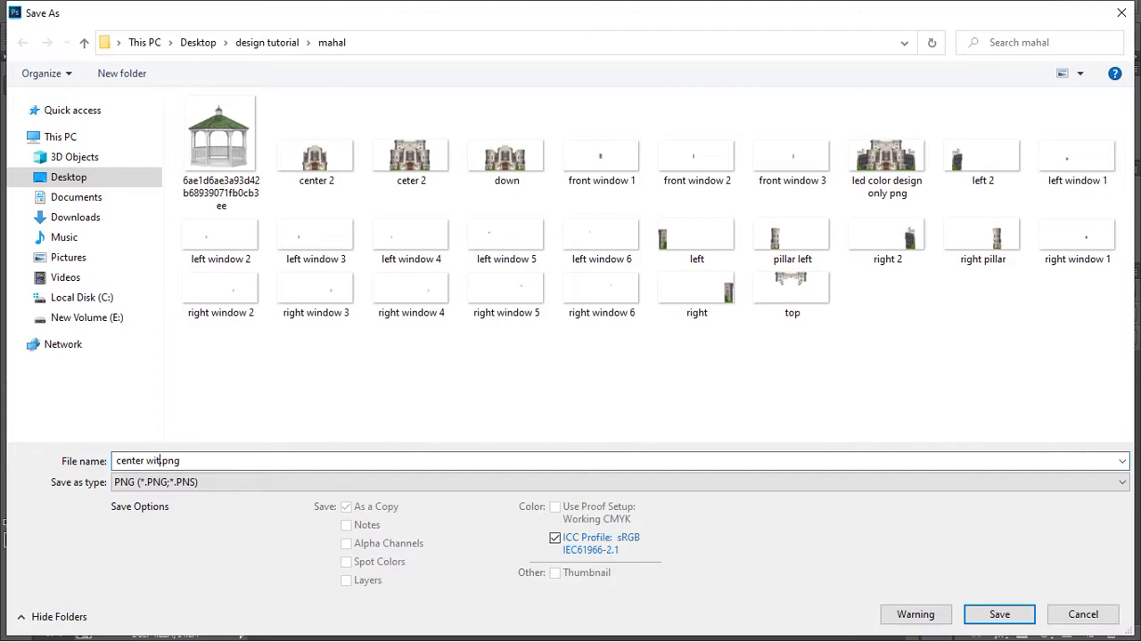
pyautogui.press('ctrl+super+o')
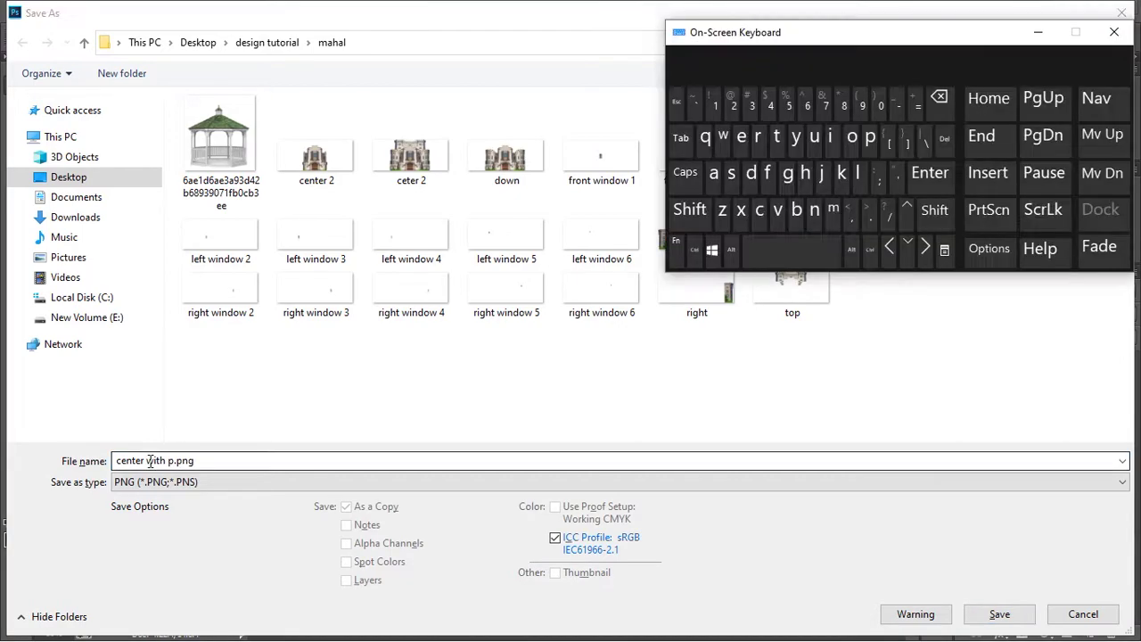
pyautogui.click(172, 461)
pyautogui.click(815, 216)
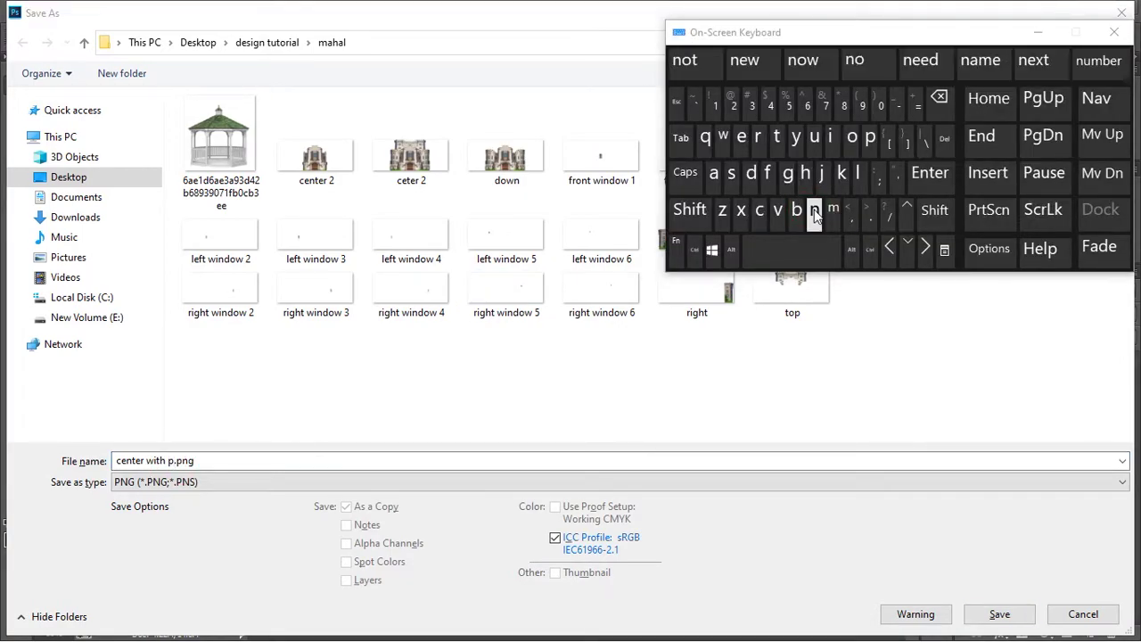
pyautogui.click(813, 213)
pyautogui.write('g fram')
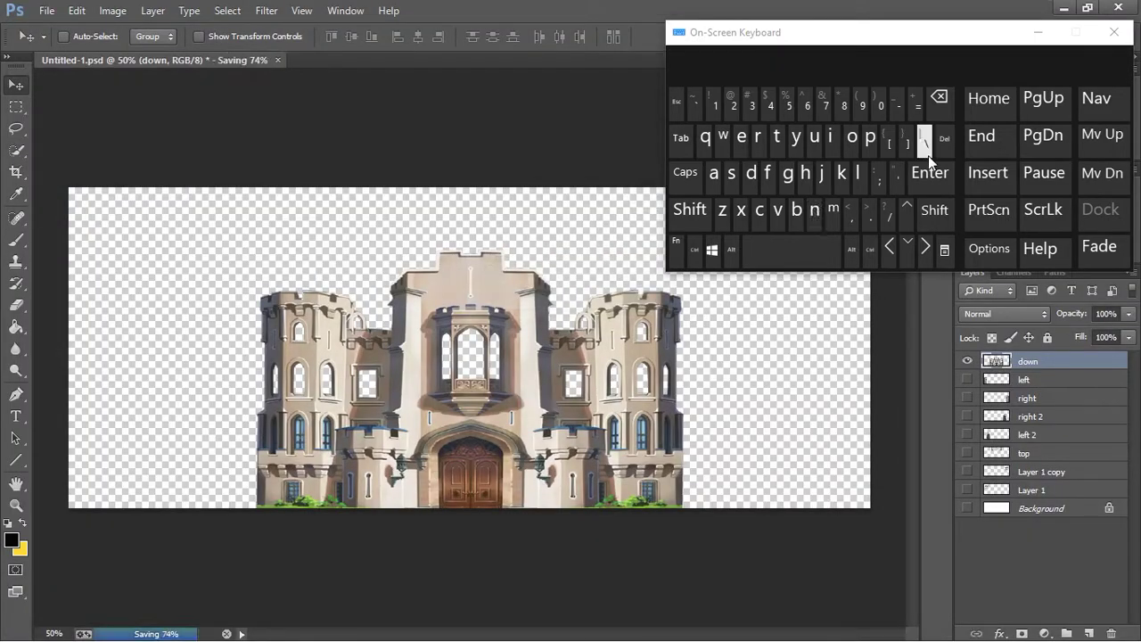
pyautogui.click(1038, 32)
# - Show only the right 2 layer and save it over the existing right 2 PNG with the default PNG options
pyautogui.click(968, 419)
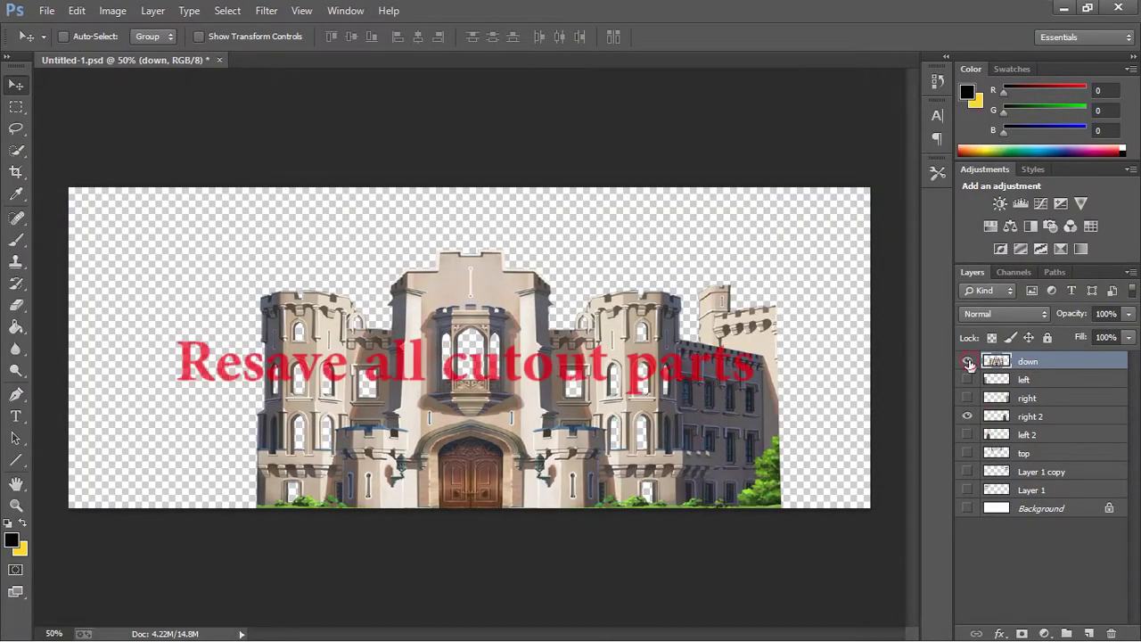
pyautogui.click(968, 361)
pyautogui.hotkey('ctrl', 'shift', 's')
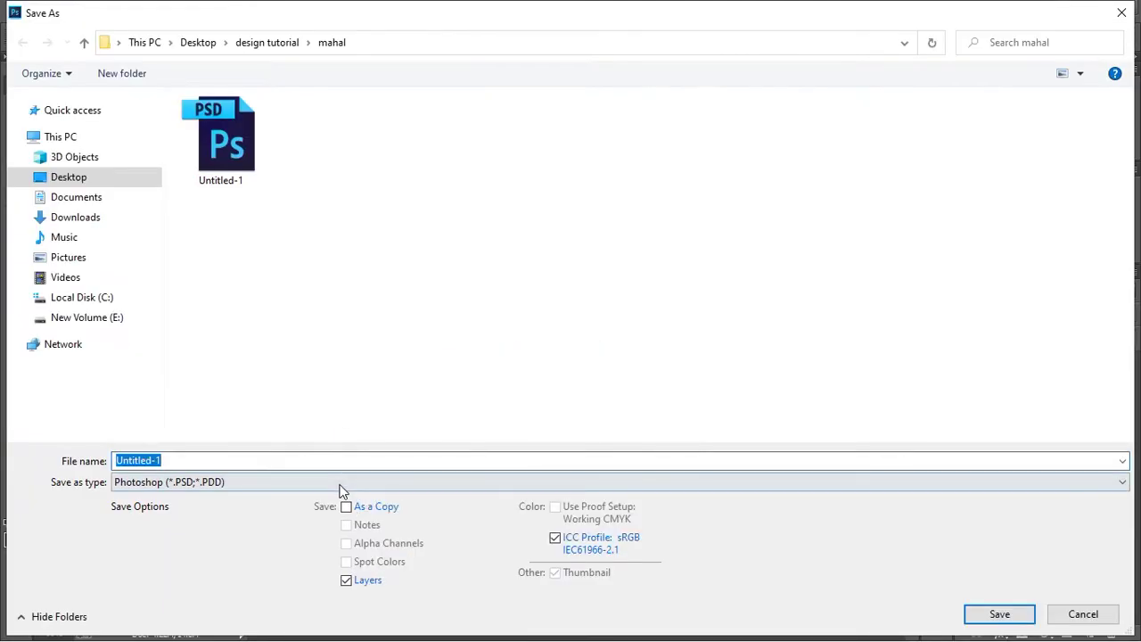
pyautogui.click(338, 481)
pyautogui.click(313, 415)
pyautogui.click(506, 297)
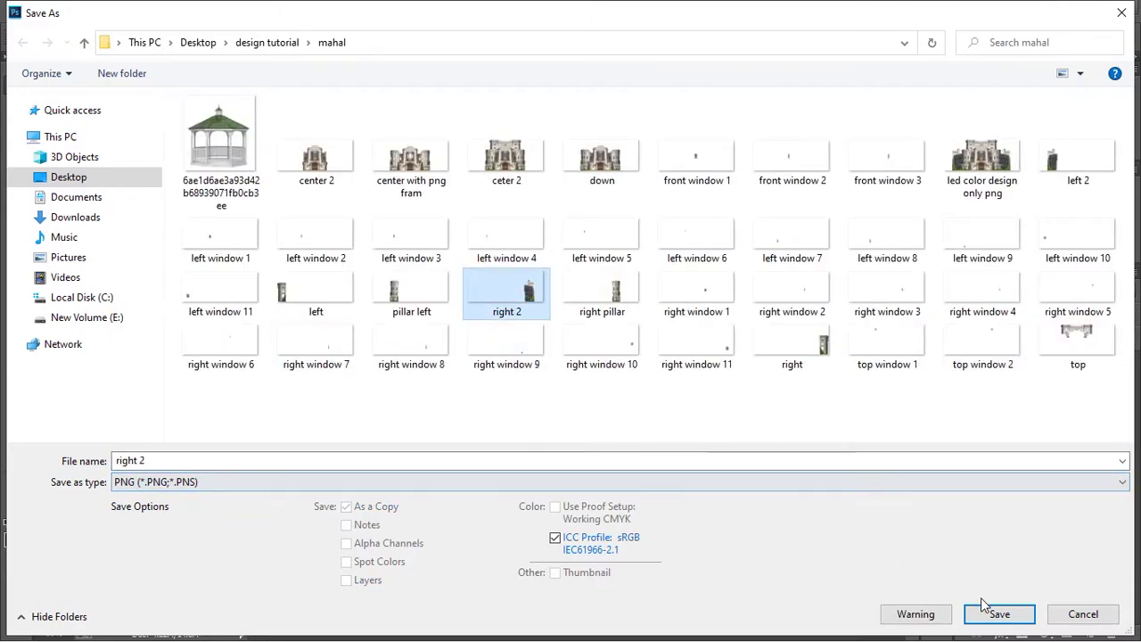
pyautogui.click(991, 613)
pyautogui.click(628, 334)
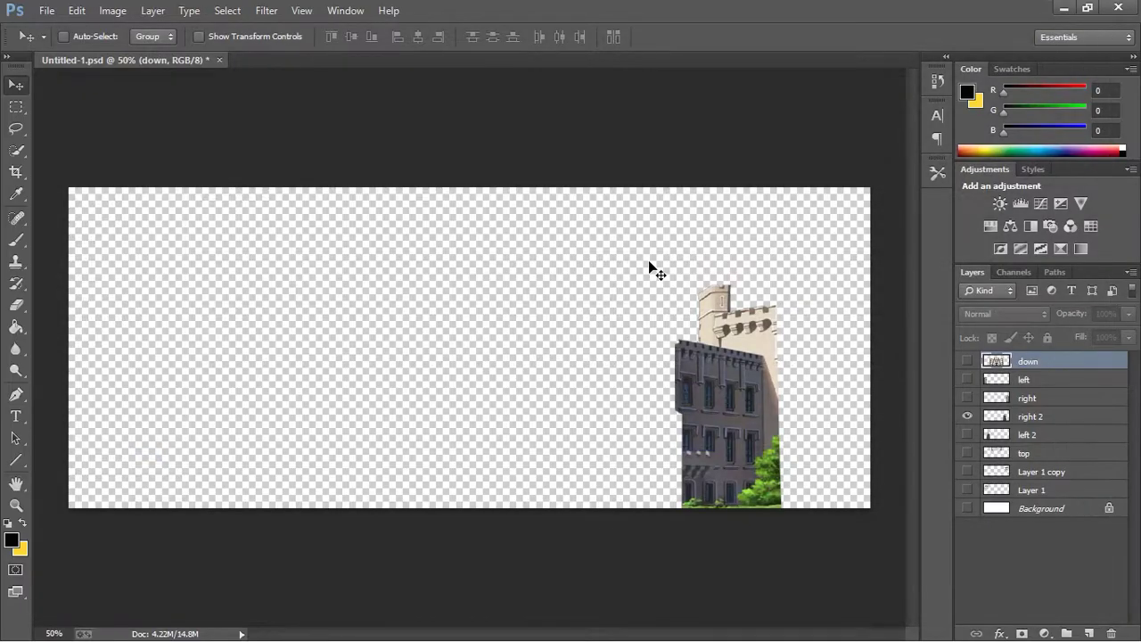
pyautogui.click(639, 205)
# - Show the left 2 layer and save it over the existing left 2 PNG with the default PNG options
pyautogui.click(966, 436)
pyautogui.hotkey('ctrl', 'shift', 's')
pyautogui.click(381, 482)
pyautogui.click(347, 413)
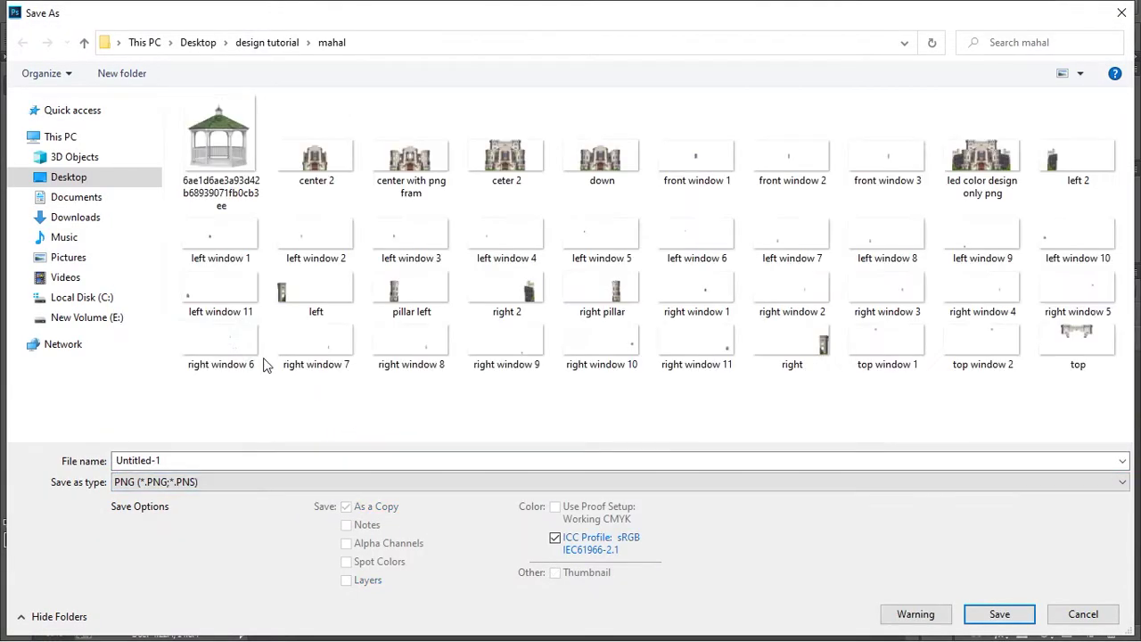
pyautogui.click(1078, 160)
pyautogui.click(981, 615)
pyautogui.click(611, 331)
pyautogui.click(610, 204)
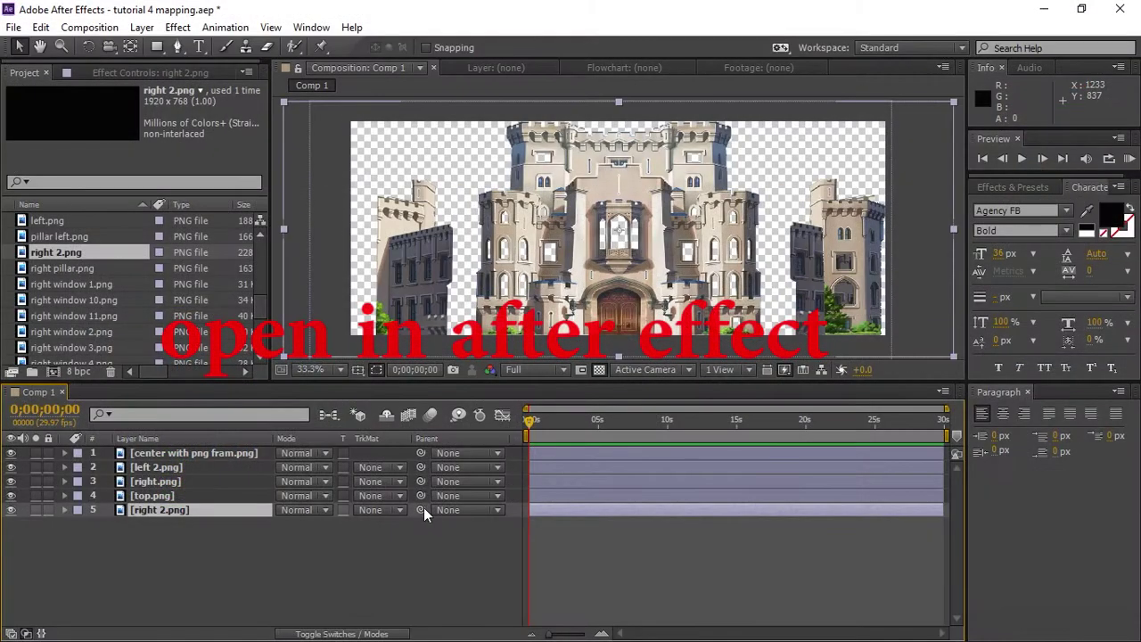
# - Switch to After Effects and delete the right 2.png and left 2.png layers from Comp 1
pyautogui.press('Delete')
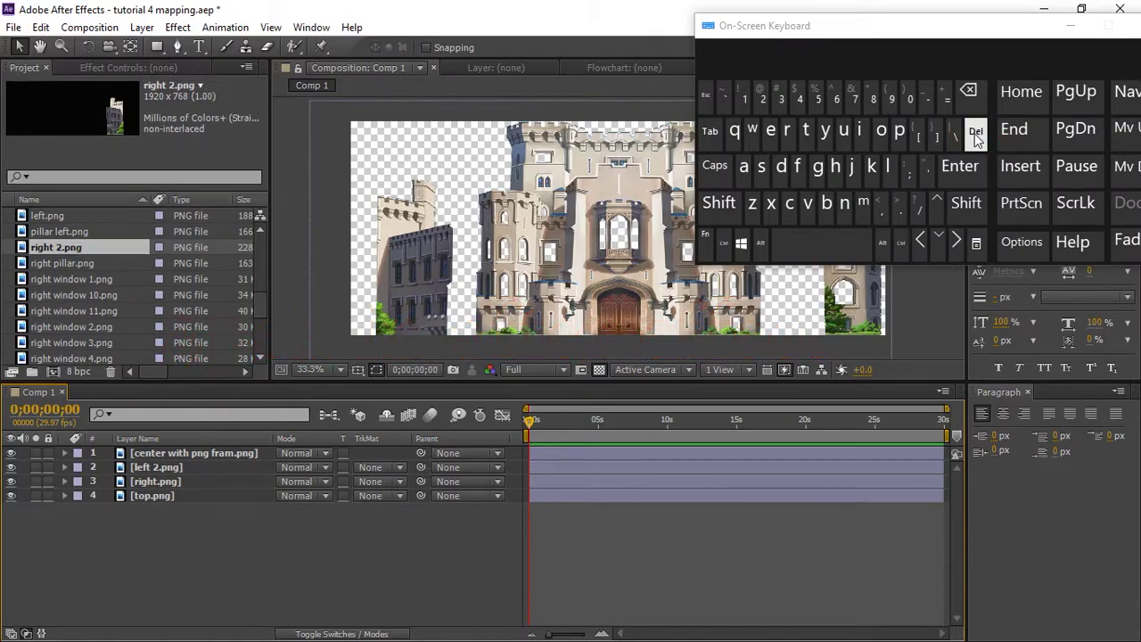
pyautogui.click(153, 468)
pyautogui.click(976, 130)
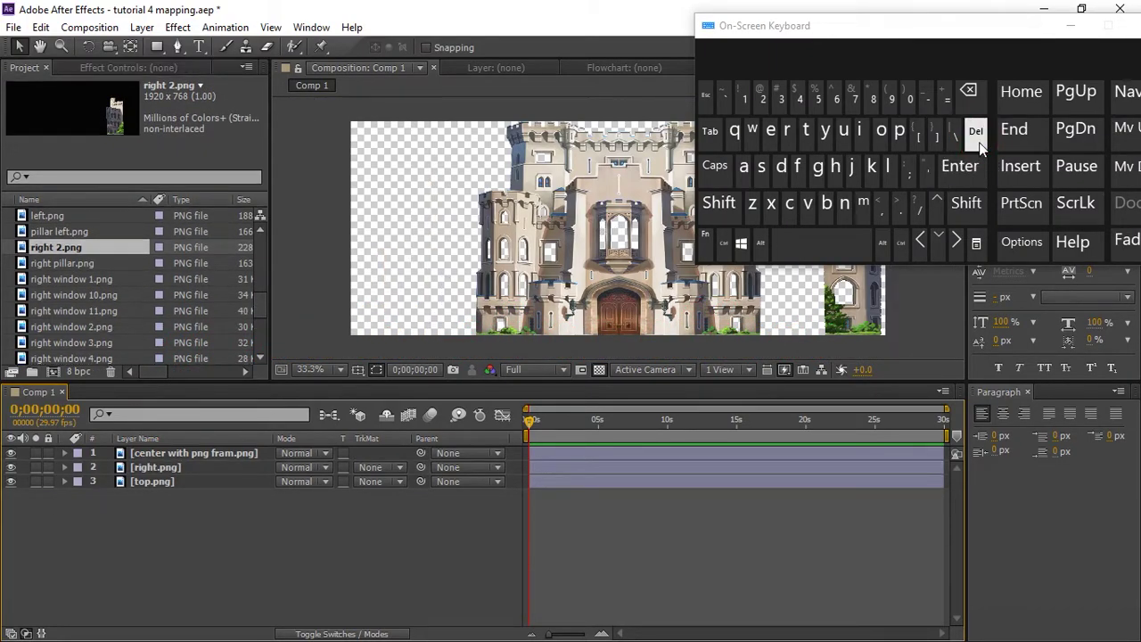
# - Remove the right 2.png footage from the project and add left.png as the bottom layer of Comp 1
pyautogui.click(1069, 25)
pyautogui.click(52, 253)
pyautogui.scroll(2, 254, 288)
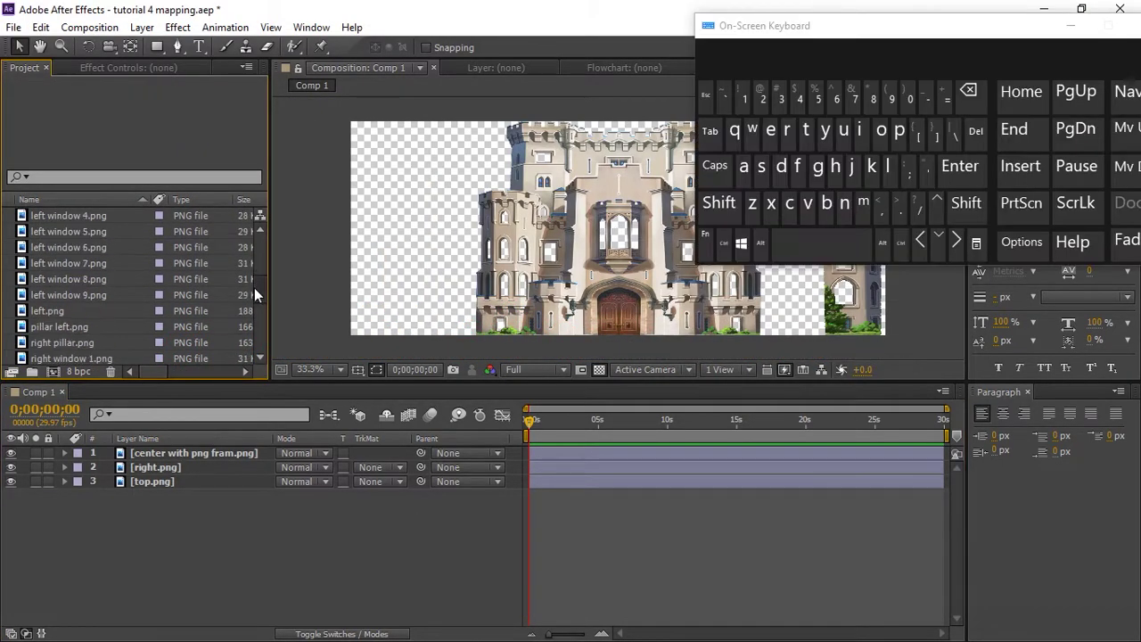
pyautogui.moveTo(45, 281); pyautogui.dragTo(79, 497)
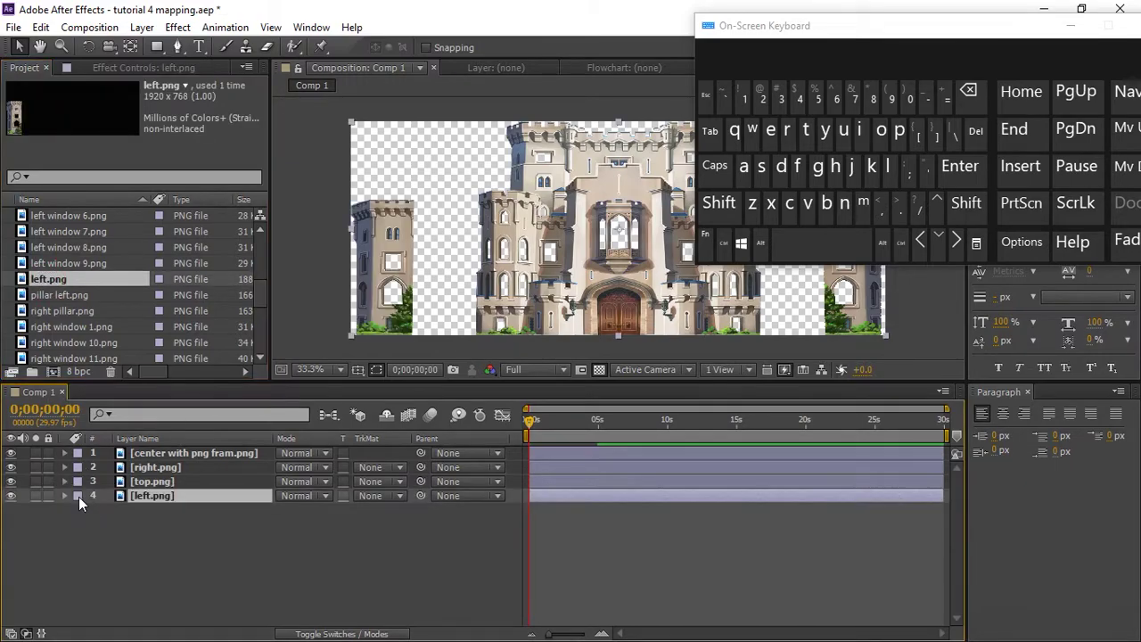
# - Add front window 1.png, front window 2.png, front window 3.png and left window 1.png as the bottom layers of Comp 1
pyautogui.click(73, 299)
pyautogui.scroll(6, 258, 242)
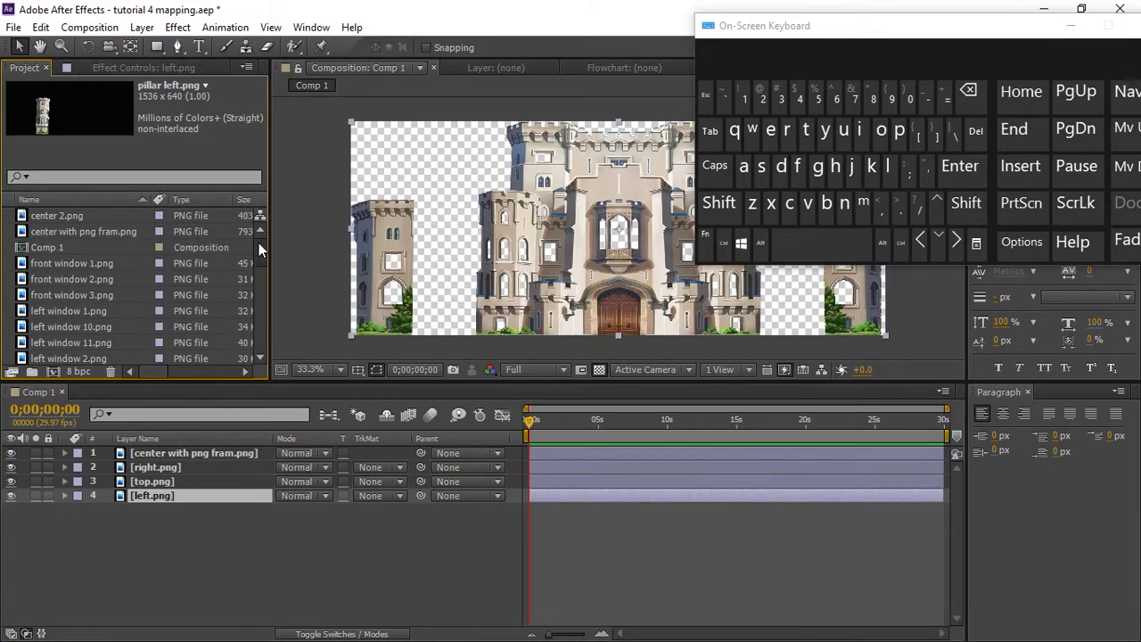
pyautogui.moveTo(76, 268); pyautogui.dragTo(115, 517)
pyautogui.moveTo(62, 285); pyautogui.dragTo(89, 573)
pyautogui.moveTo(63, 322); pyautogui.dragTo(110, 565)
pyautogui.click(68, 332)
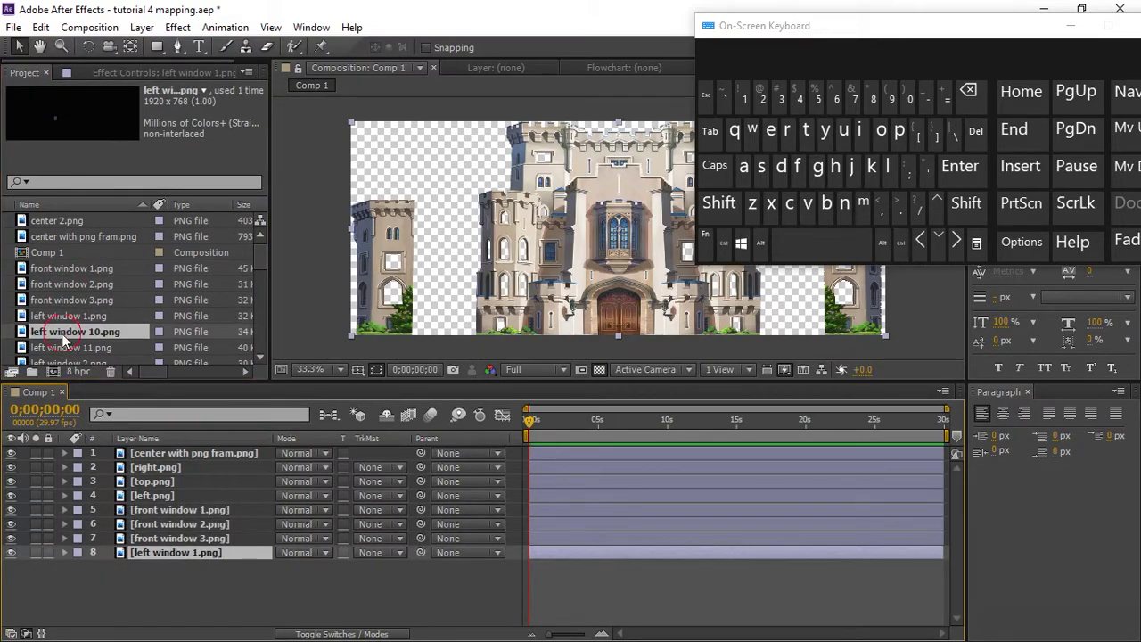
# - Add left window 2.png through left window 5.png from the project as the bottom layers of Comp 1
pyautogui.moveTo(258, 258); pyautogui.dragTo(259, 277)
pyautogui.moveTo(71, 316)
pyautogui.mouseDown()
pyautogui.moveTo(109, 555)
pyautogui.moveTo(73, 320)
pyautogui.mouseUp()
pyautogui.moveTo(69, 301); pyautogui.dragTo(105, 584)
pyautogui.moveTo(72, 332); pyautogui.dragTo(122, 609)
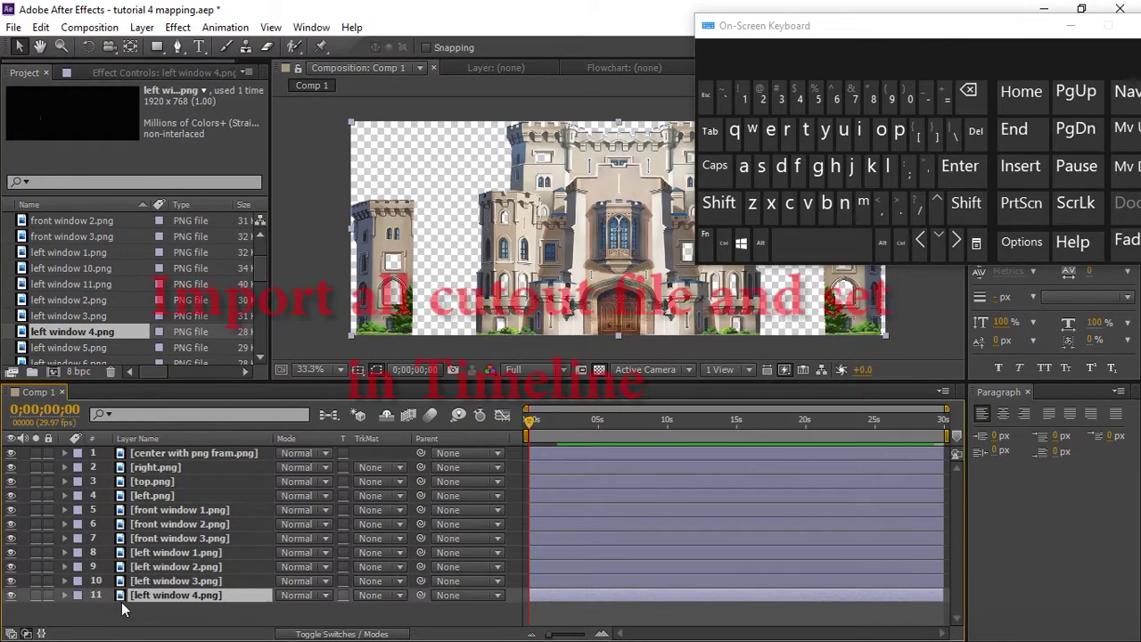
pyautogui.moveTo(89, 350); pyautogui.dragTo(112, 609)
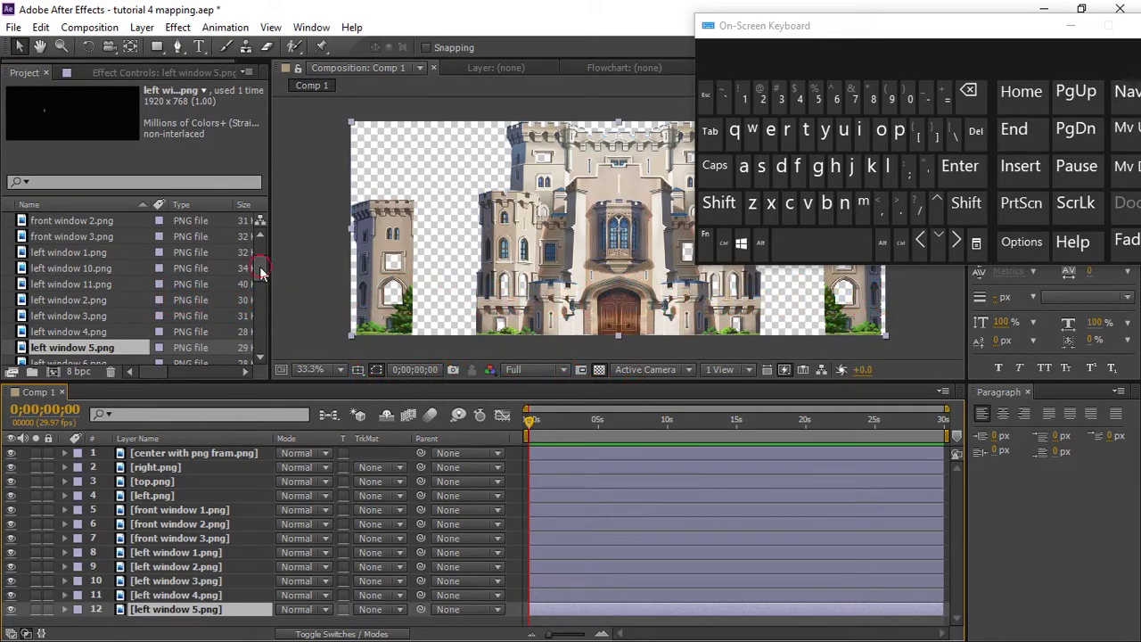
# - Add left window 6.png through left window 9.png below the existing layers in Comp 1
pyautogui.scroll(-2, 259, 266)
pyautogui.moveTo(80, 268); pyautogui.dragTo(157, 613)
pyautogui.moveTo(71, 284); pyautogui.dragTo(156, 615)
pyautogui.moveTo(72, 299); pyautogui.dragTo(153, 617)
pyautogui.moveTo(71, 315); pyautogui.dragTo(147, 628)
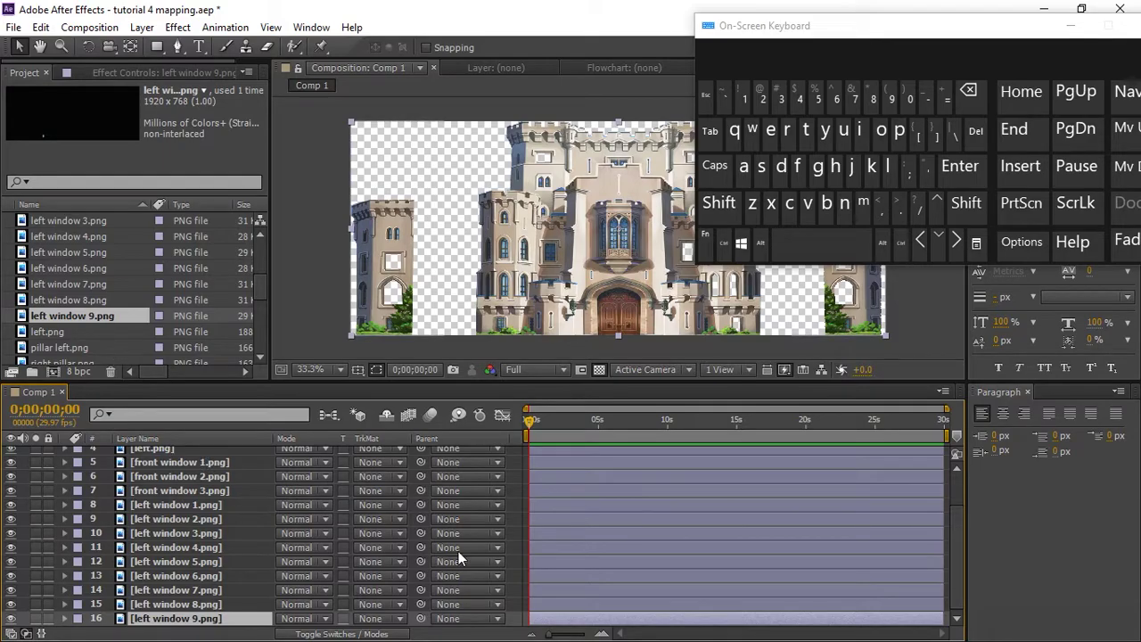
# - Switch to File Explorer and import the right 2 and left 2 PNGs from the mahal folder into the After Effects project
pyautogui.click(1070, 25)
pyautogui.click(1044, 9)
pyautogui.click(522, 555)
pyautogui.click(279, 356)
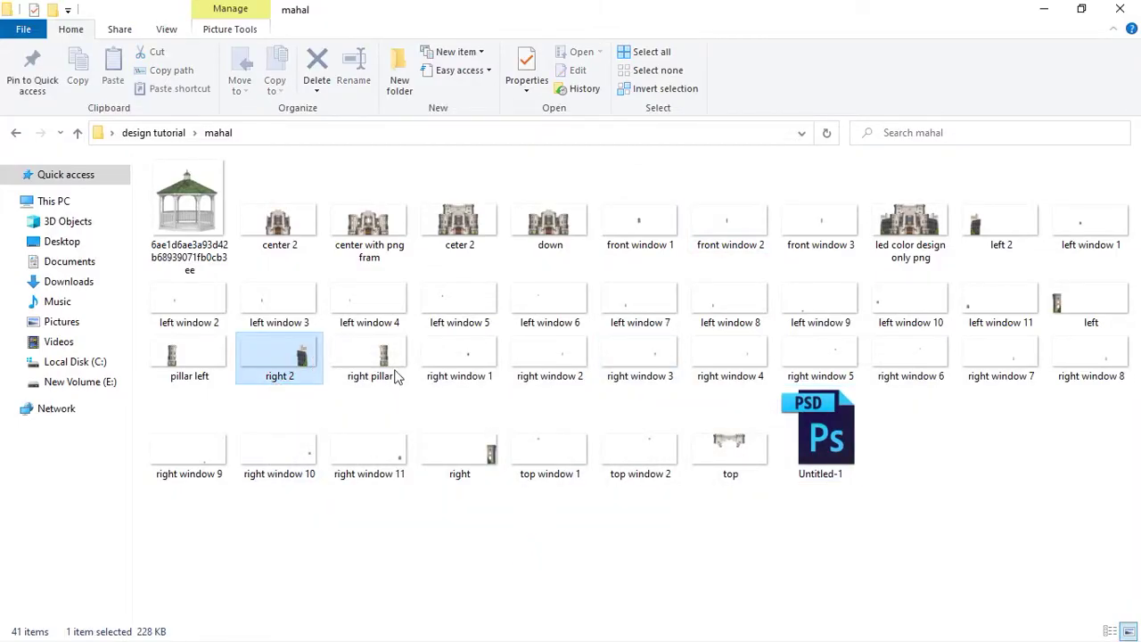
pyautogui.keyDown('ctrl'); pyautogui.click(1001, 237); pyautogui.keyUp('ctrl')
pyautogui.moveTo(1001, 236); pyautogui.dragTo(166, 242)
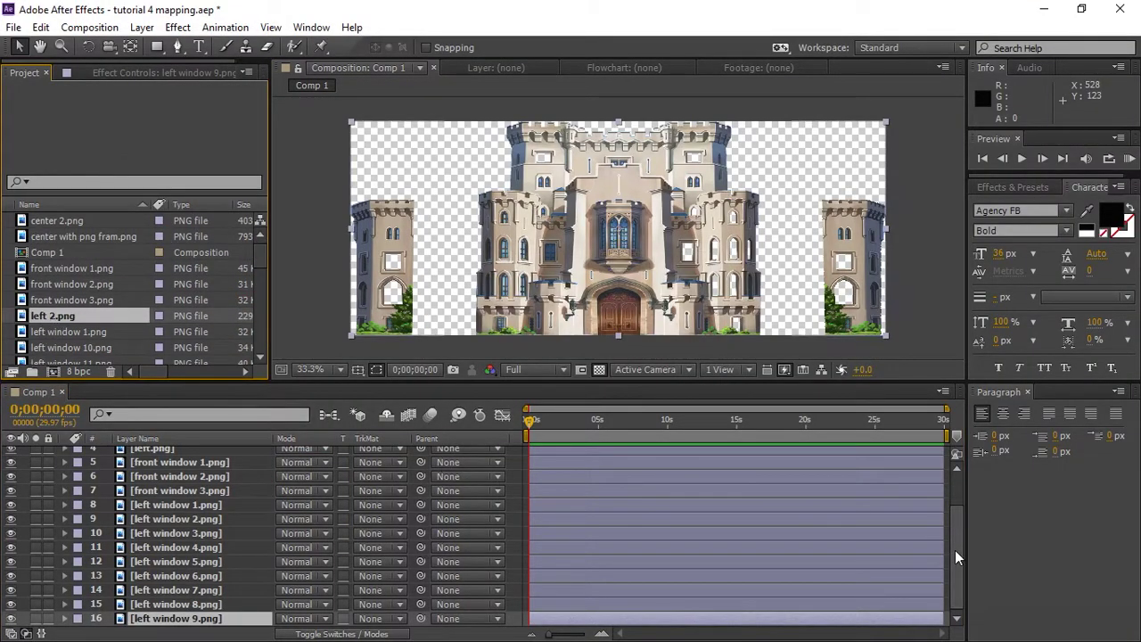
# - Place left 2.png and right 2.png between the right.png and top.png layers of Comp 1 and save the project
pyautogui.scroll(3, 131, 466)
pyautogui.moveTo(131, 465); pyautogui.dragTo(136, 482)
pyautogui.click(166, 498)
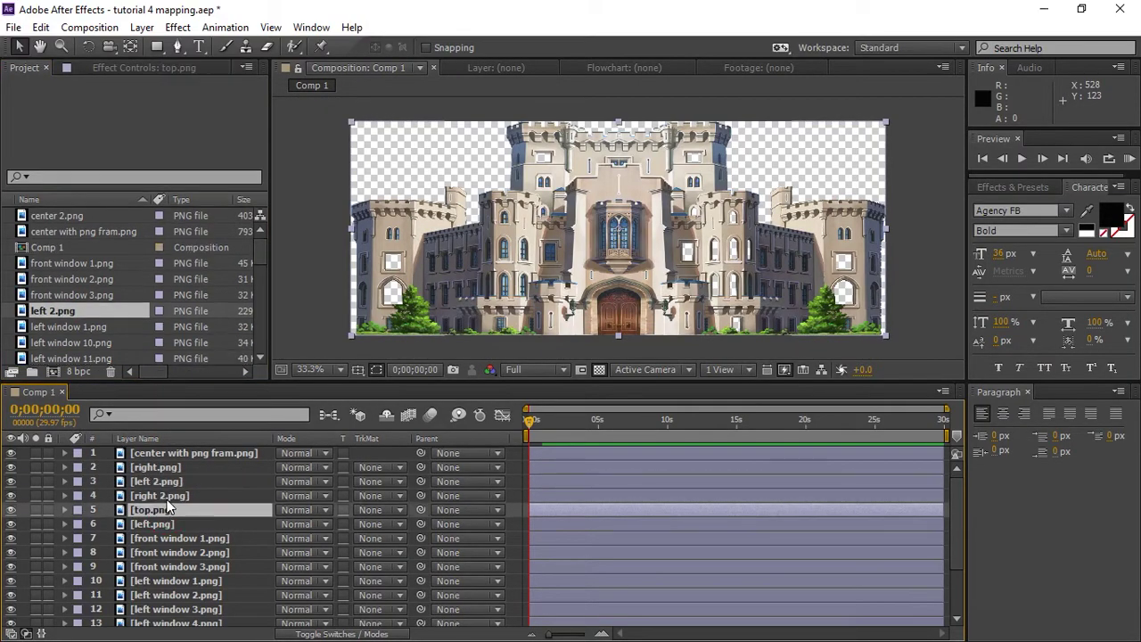
pyautogui.hotkey('ctrl', 's')
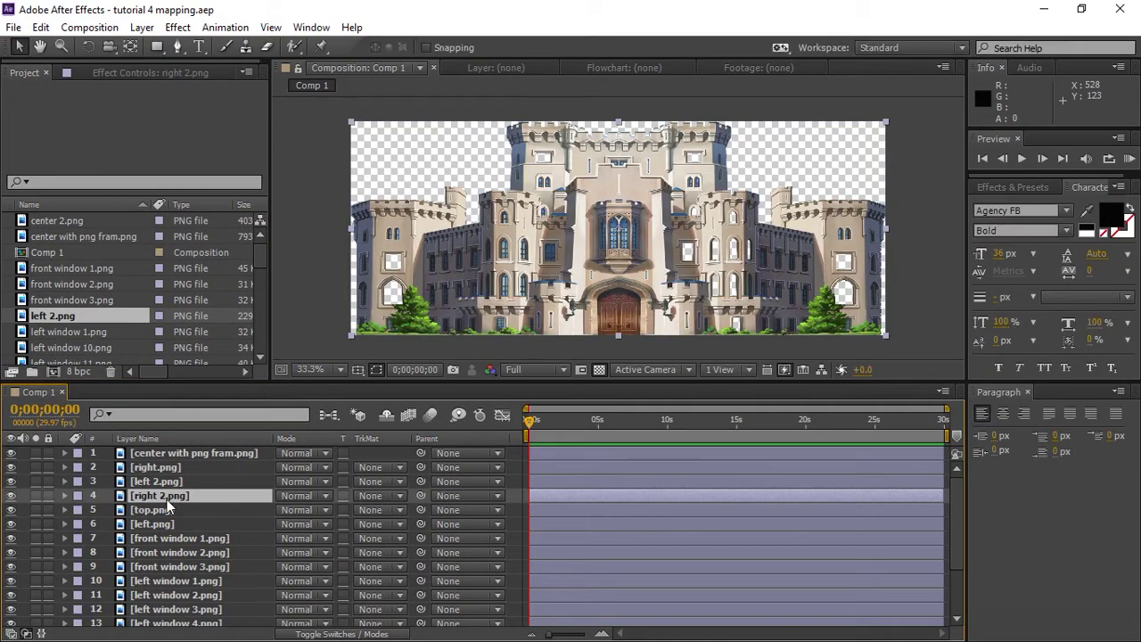
# - Add left window 10.png and left window 11.png as the bottom layers of Comp 1
pyautogui.moveTo(959, 527); pyautogui.dragTo(957, 617)
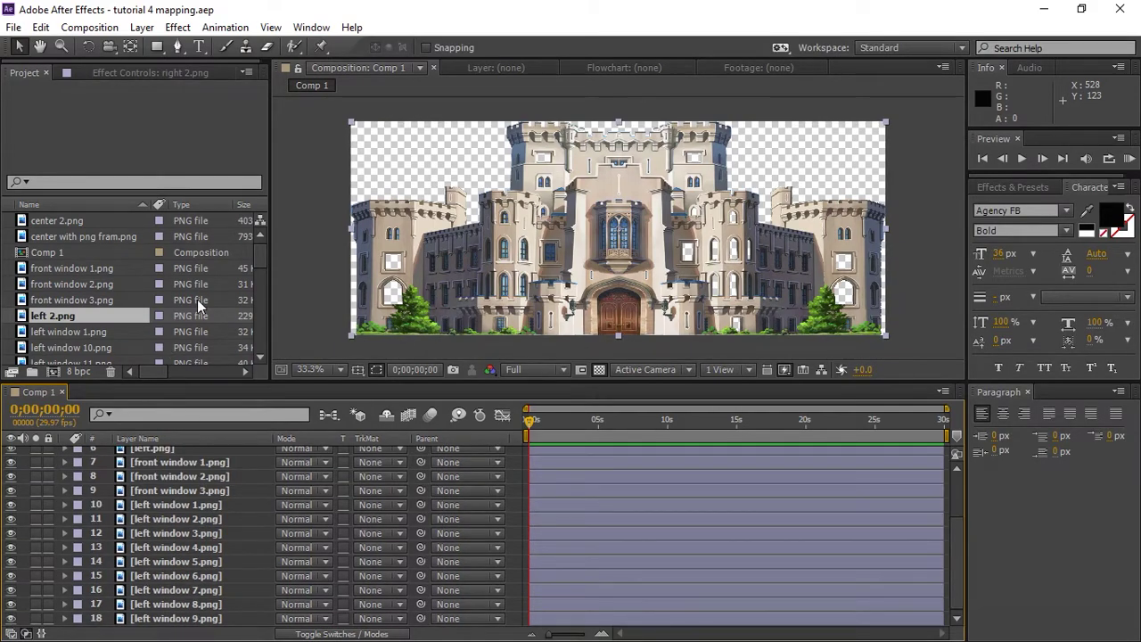
pyautogui.moveTo(263, 256); pyautogui.dragTo(262, 271)
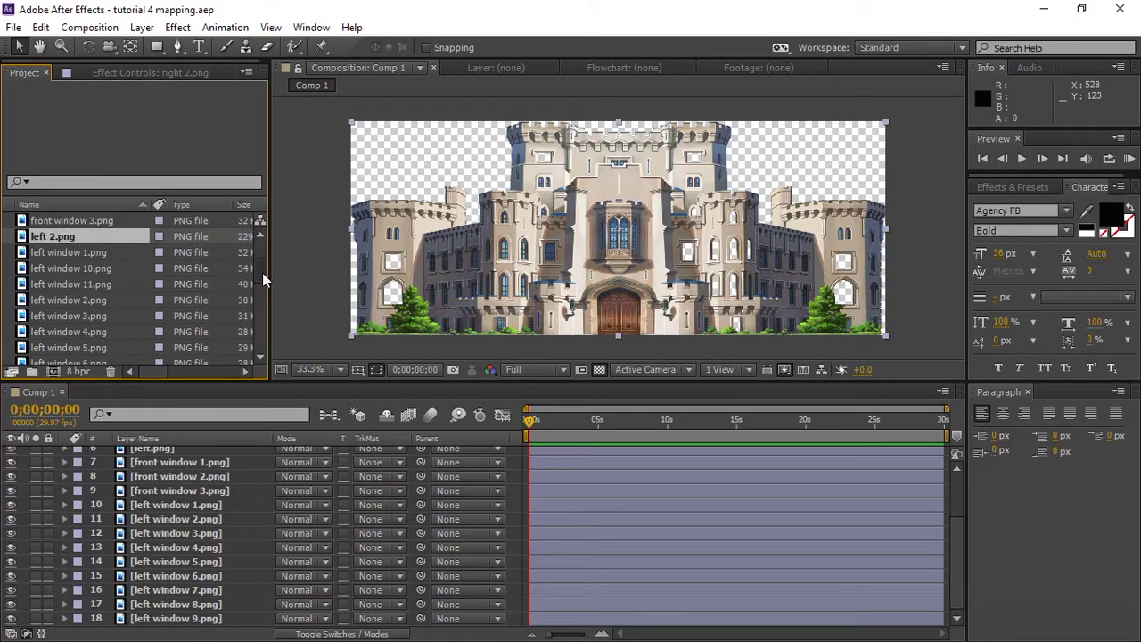
pyautogui.moveTo(76, 267); pyautogui.dragTo(125, 629)
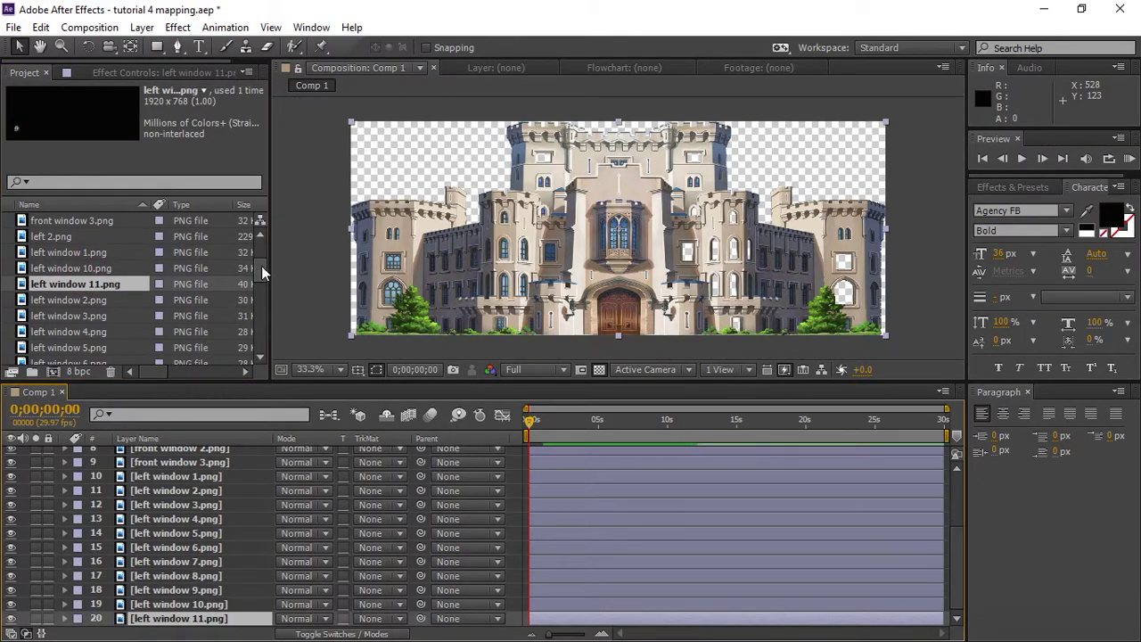
# - Add all the right window PNGs, from right window 1 through right window 9 in the project list, at the bottom of Comp 1
pyautogui.moveTo(261, 272); pyautogui.dragTo(261, 339)
pyautogui.click(47, 273)
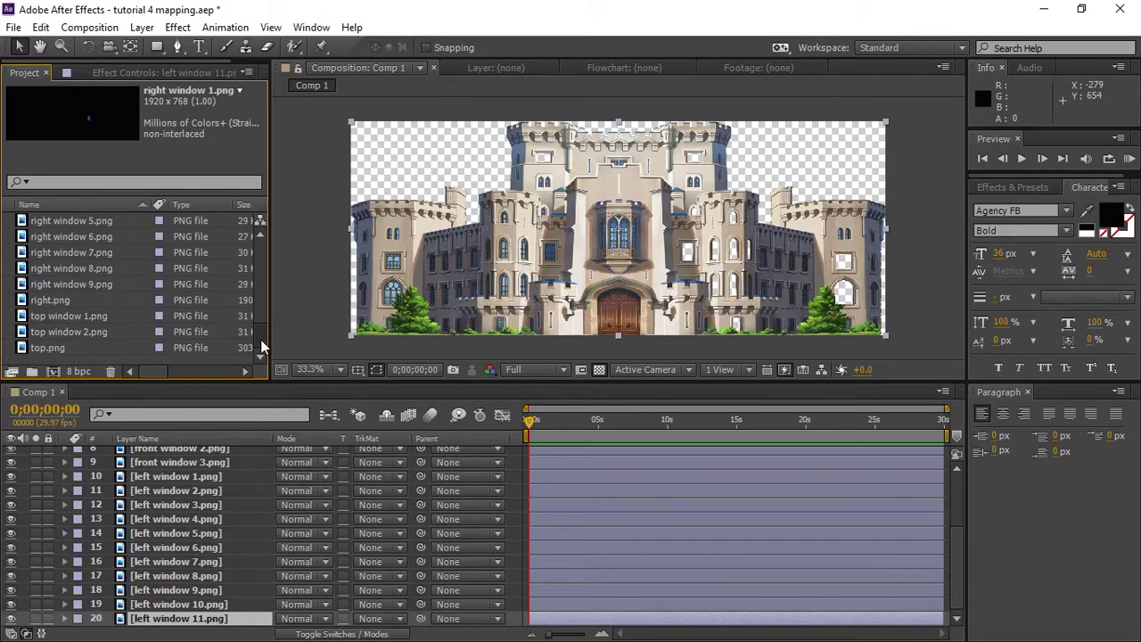
pyautogui.keyDown('shift'); pyautogui.click(106, 281); pyautogui.keyUp('shift')
pyautogui.moveTo(106, 284); pyautogui.dragTo(128, 626)
pyautogui.scroll(5, 163, 499)
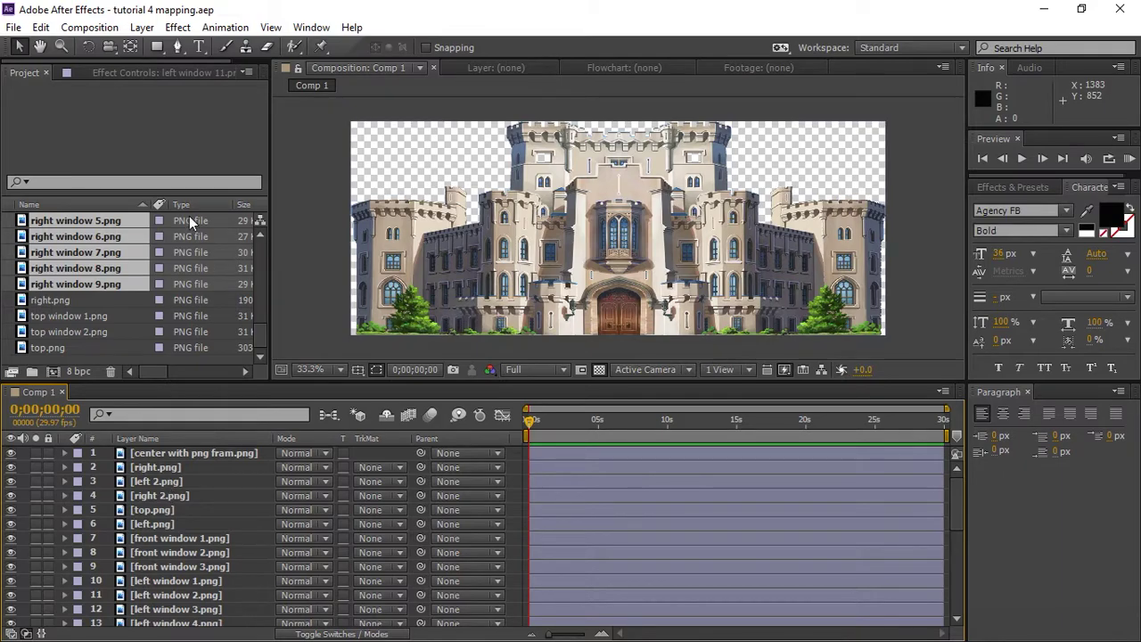
# - Create a 1920 x 768 px black solid layer above center with png fram.png
pyautogui.click(181, 455)
pyautogui.click(141, 26)
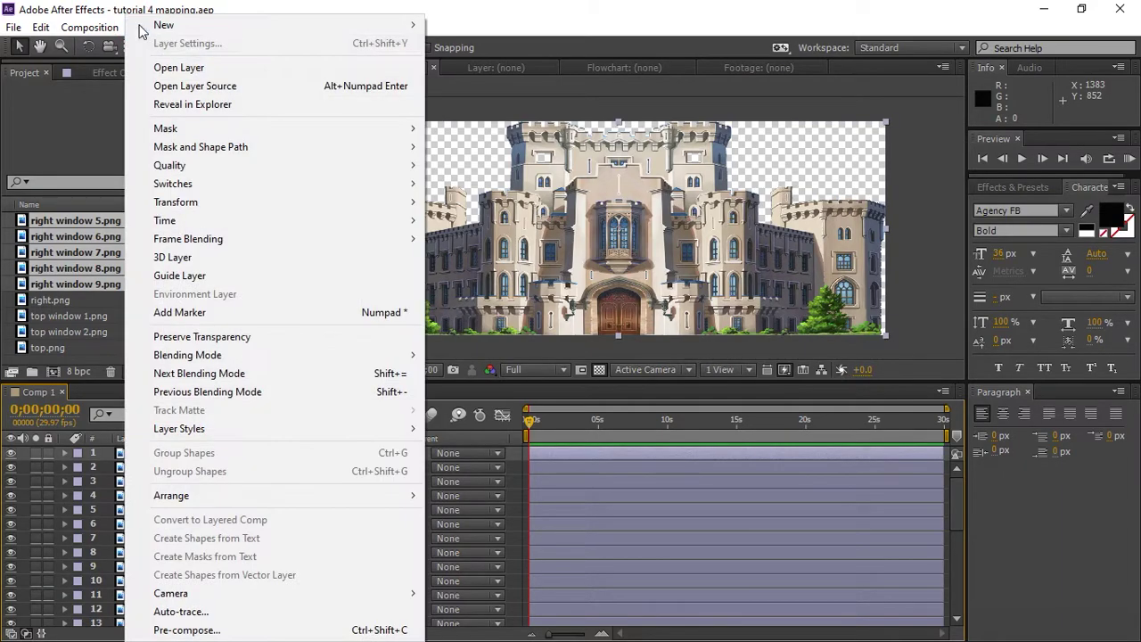
pyautogui.moveTo(192, 25)
pyautogui.click(459, 43)
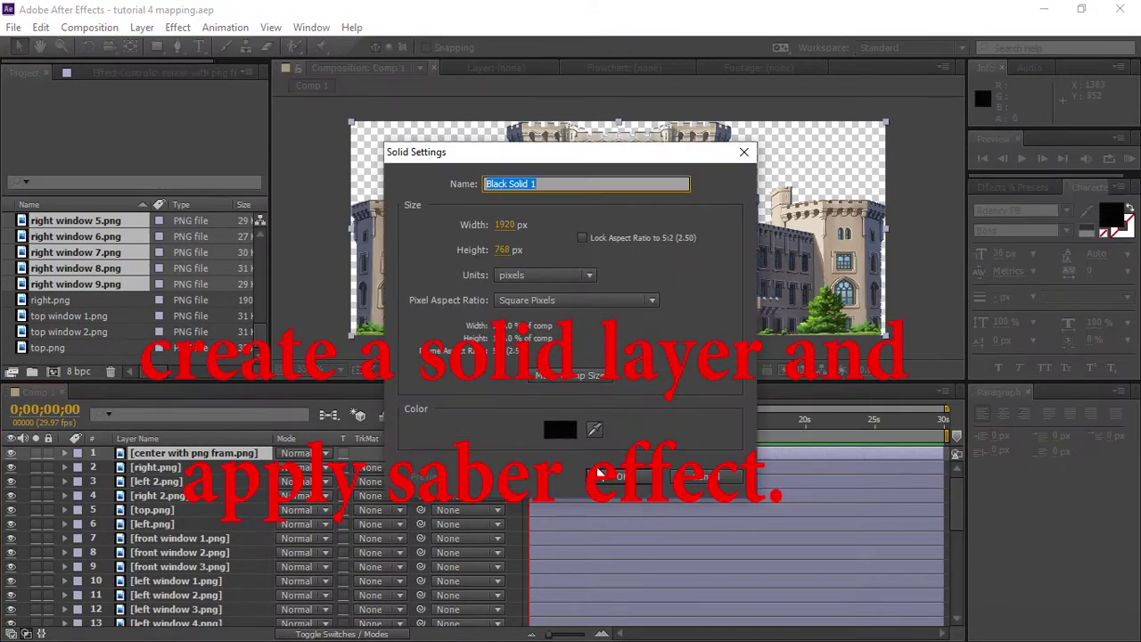
pyautogui.click(599, 480)
# - Search the effects for "saber" and apply Video Copilot's Saber effect to Black Solid 1
pyautogui.click(1025, 190)
pyautogui.click(1025, 206)
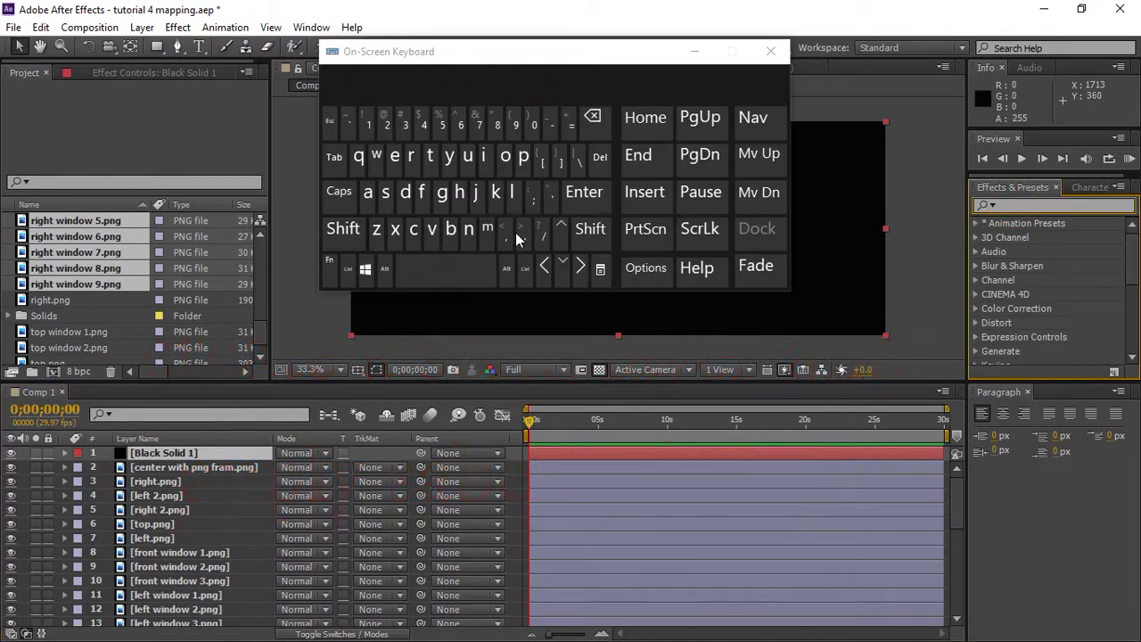
pyautogui.click(386, 198)
pyautogui.click(368, 198)
pyautogui.click(450, 233)
pyautogui.click(398, 165)
pyautogui.click(409, 160)
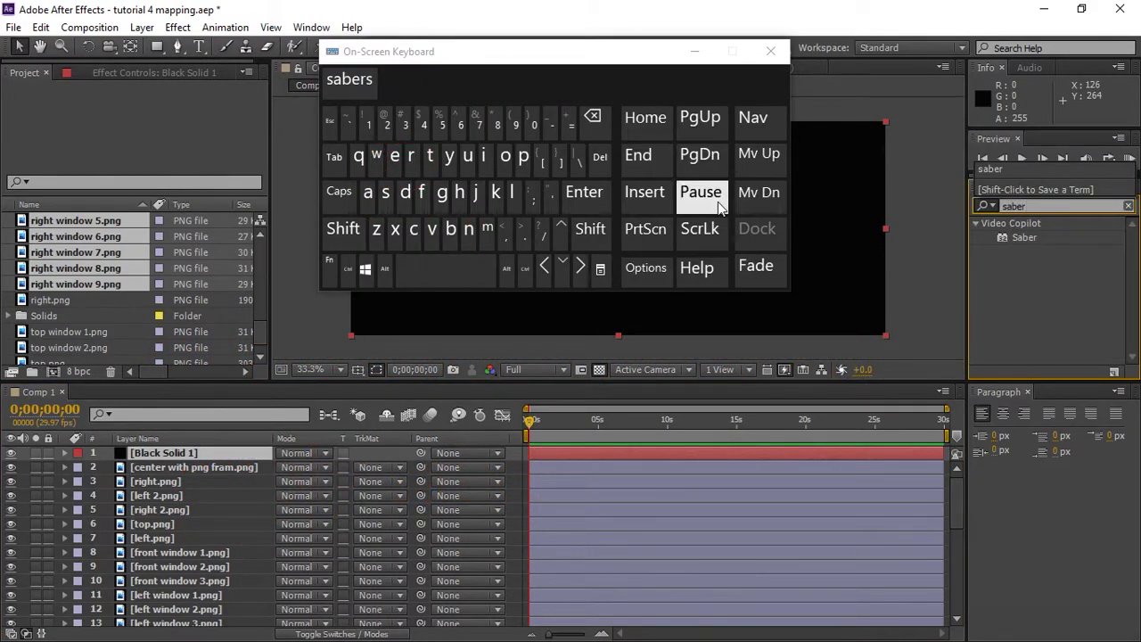
pyautogui.click(694, 51)
pyautogui.moveTo(1024, 237); pyautogui.dragTo(522, 241)
# - Set Saber's Alpha Mode to Enable Masks and its Core Type to Layer Masks
pyautogui.click(192, 116)
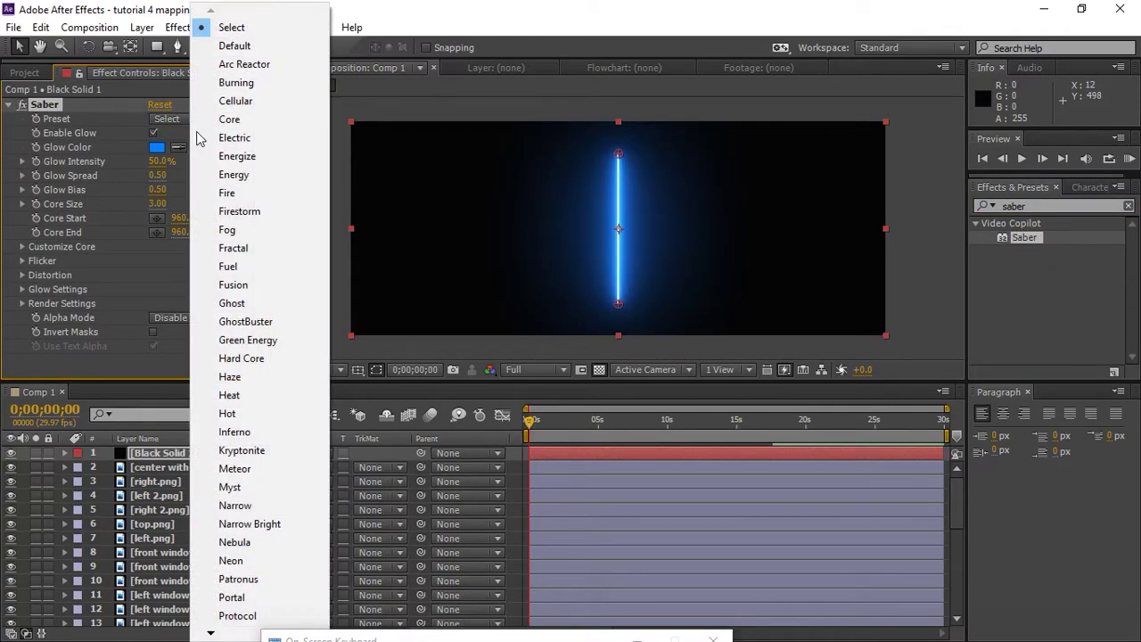
pyautogui.click(166, 114)
pyautogui.click(199, 246)
pyautogui.click(191, 317)
pyautogui.click(181, 341)
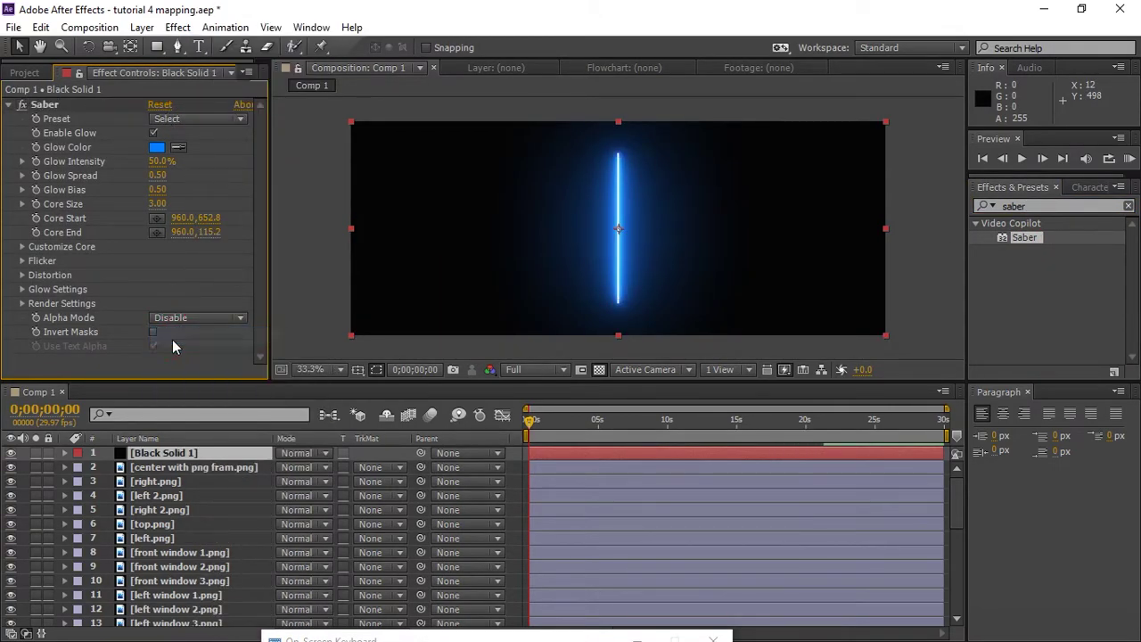
pyautogui.click(23, 246)
pyautogui.click(183, 202)
pyautogui.click(192, 202)
# - Set Composite Settings in Saber's Render Settings to Transparent
pyautogui.moveTo(257, 241); pyautogui.dragTo(255, 348)
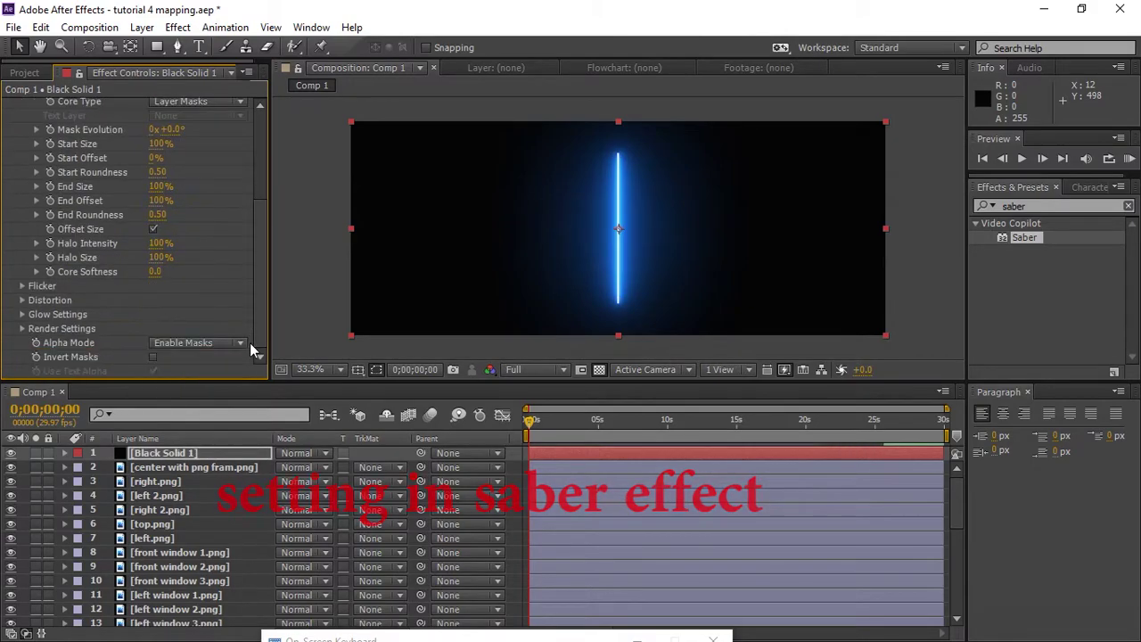
pyautogui.click(25, 326)
pyautogui.scroll(-3, 209, 371)
pyautogui.click(209, 371)
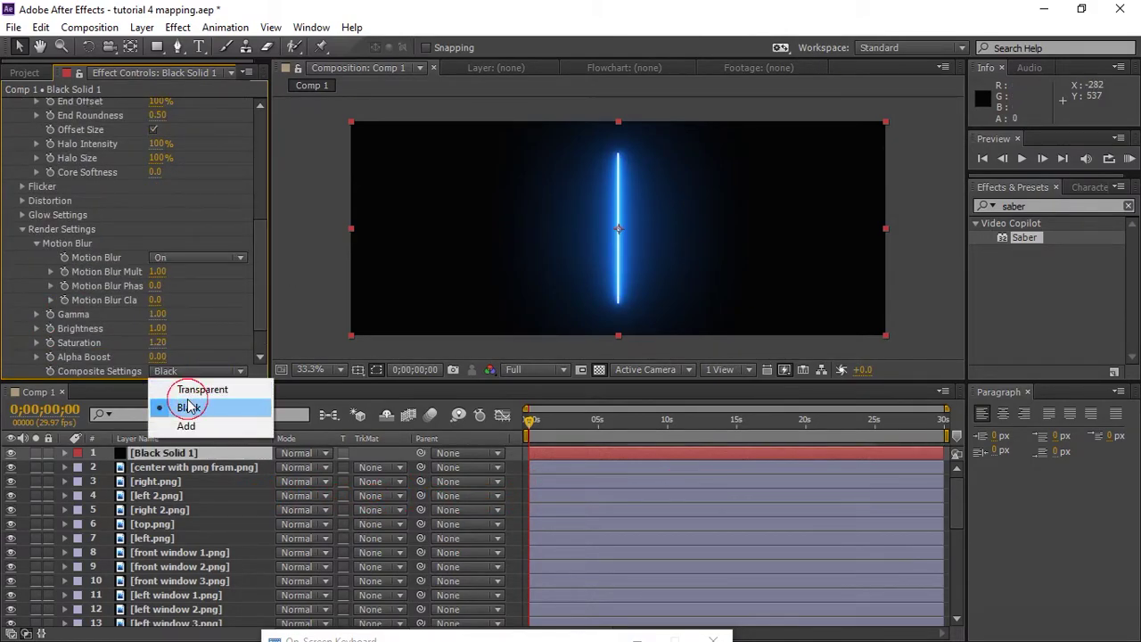
pyautogui.click(192, 385)
pyautogui.moveTo(259, 294); pyautogui.dragTo(254, 116)
# - Draw a closed Pen mask on Black Solid 1 around the middle pane of the castle's central window above the door
pyautogui.press('g')
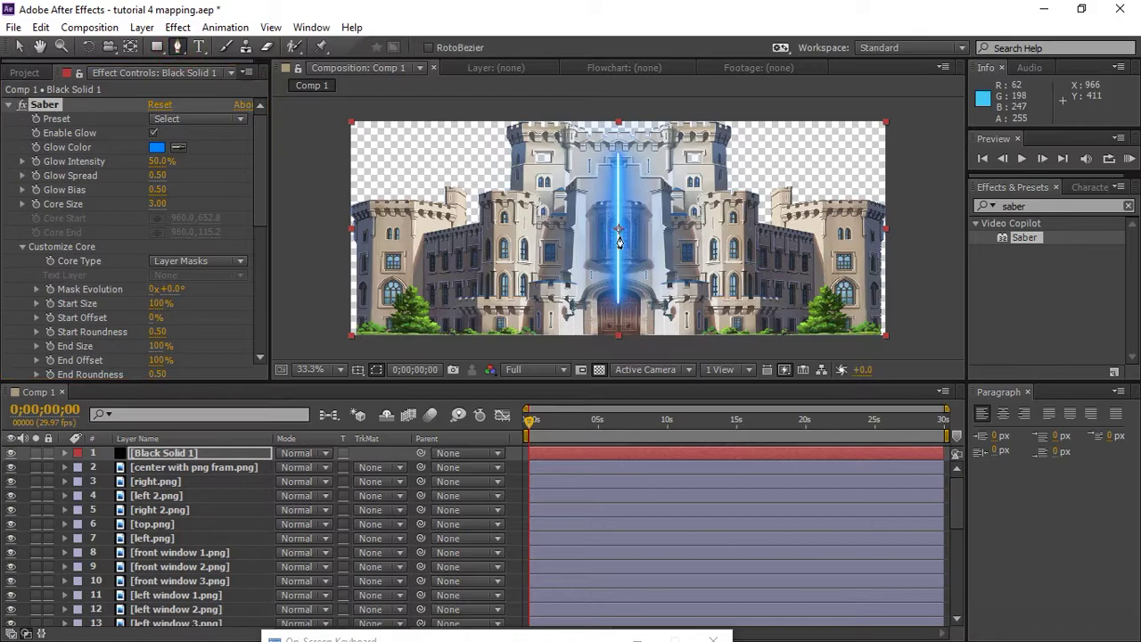
pyautogui.press('`')
pyautogui.hotkey('shift', '/')
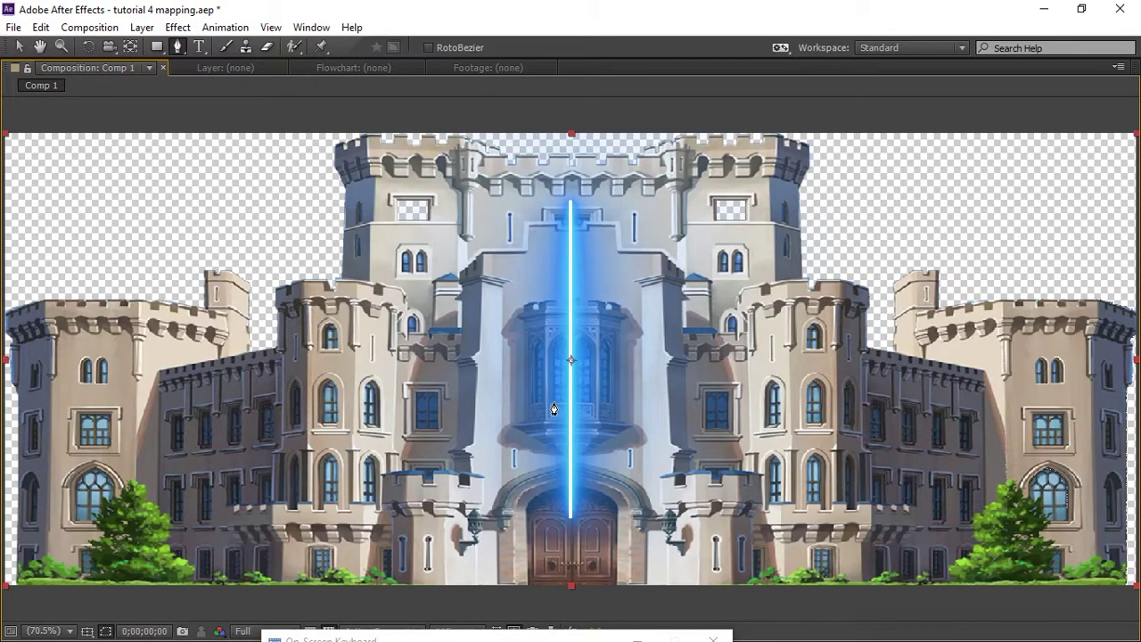
pyautogui.click(552, 401)
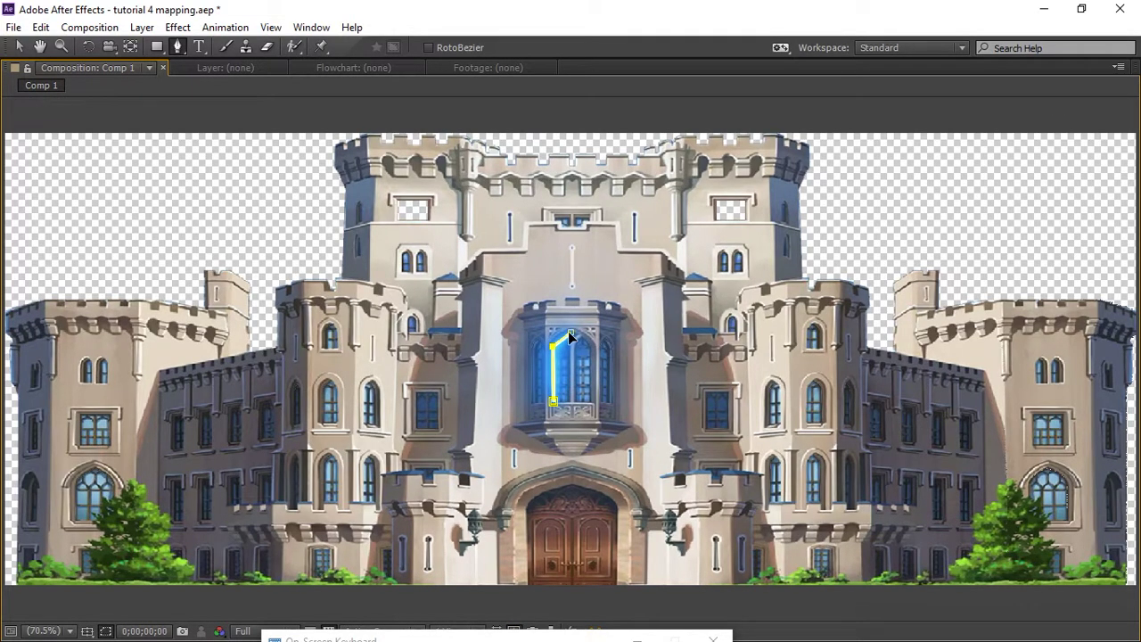
pyautogui.click(590, 402)
pyautogui.click(553, 401)
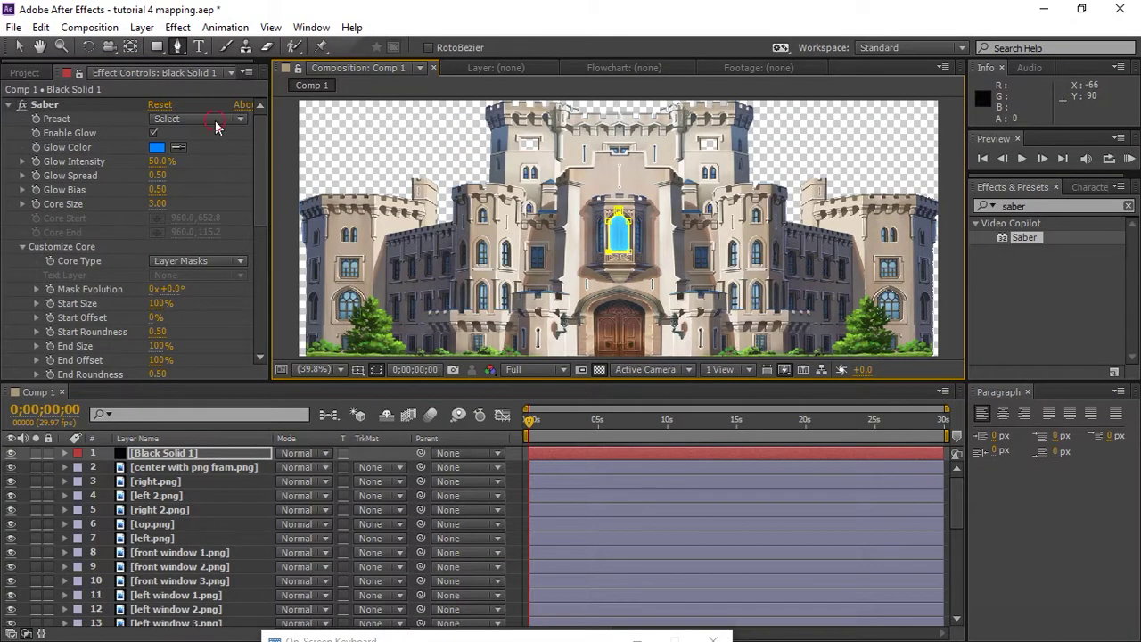
# - Apply the Burning preset to the Saber effect and change its glow color to blue
pyautogui.click(216, 120)
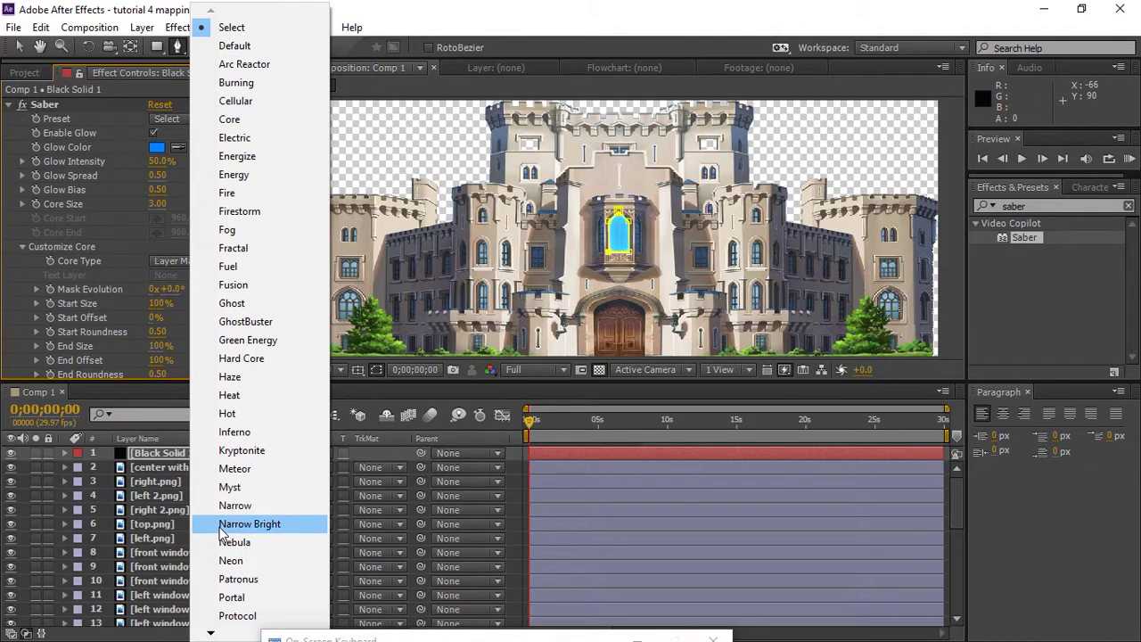
pyautogui.click(241, 82)
pyautogui.press('space')
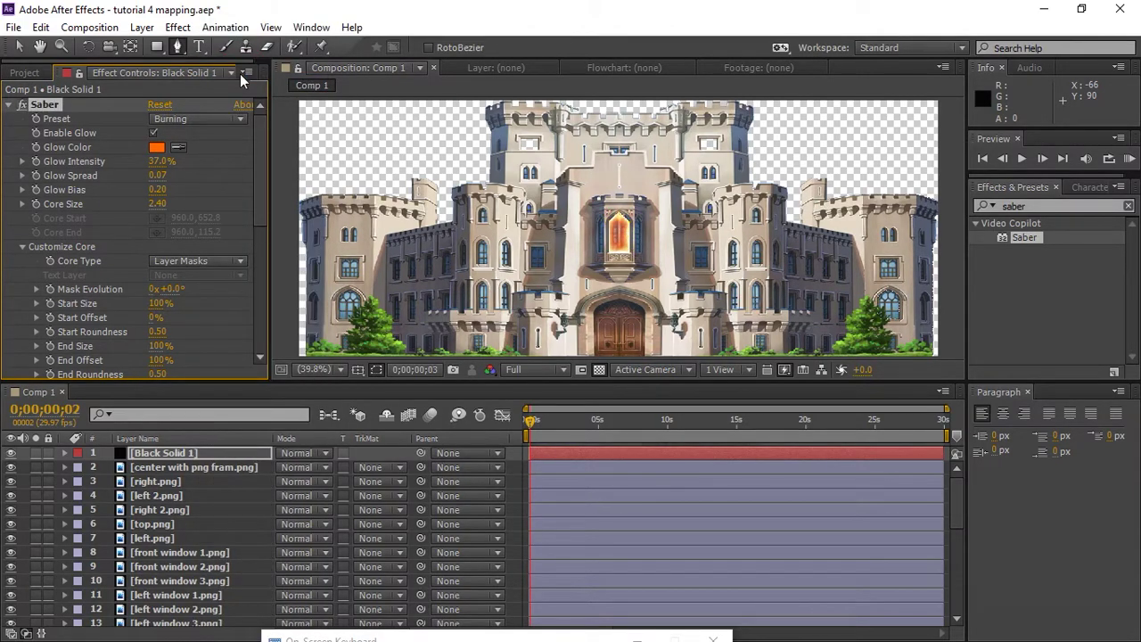
pyautogui.click(153, 148)
pyautogui.click(387, 446)
pyautogui.click(515, 384)
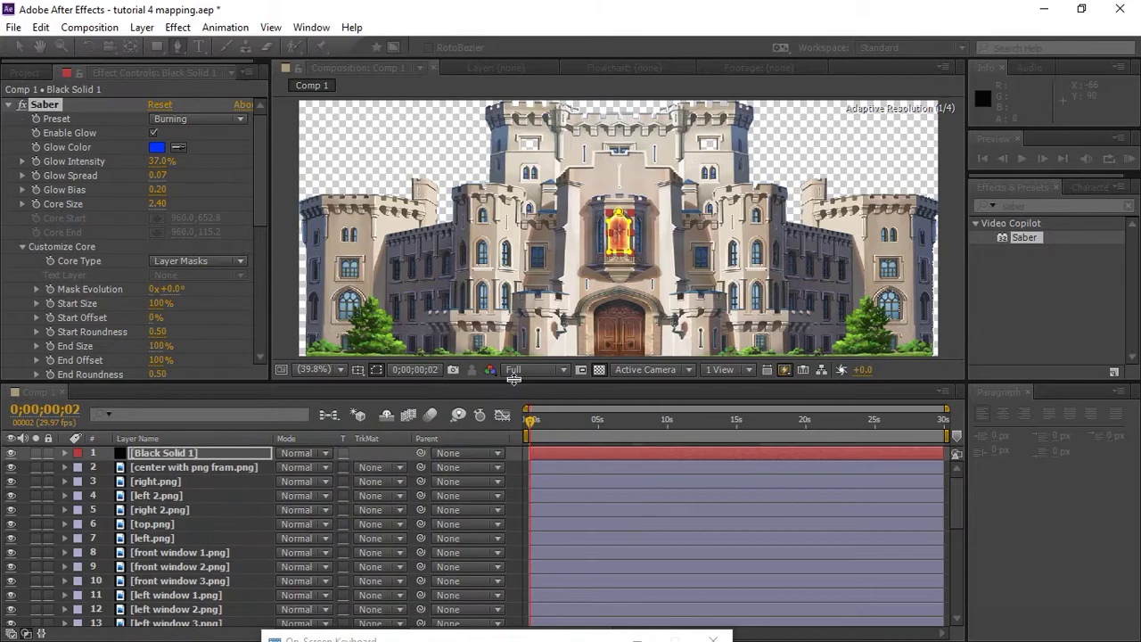
# - Move Black Solid 1 directly below center with png fram.png and set its scale to 118%
pyautogui.click(167, 454)
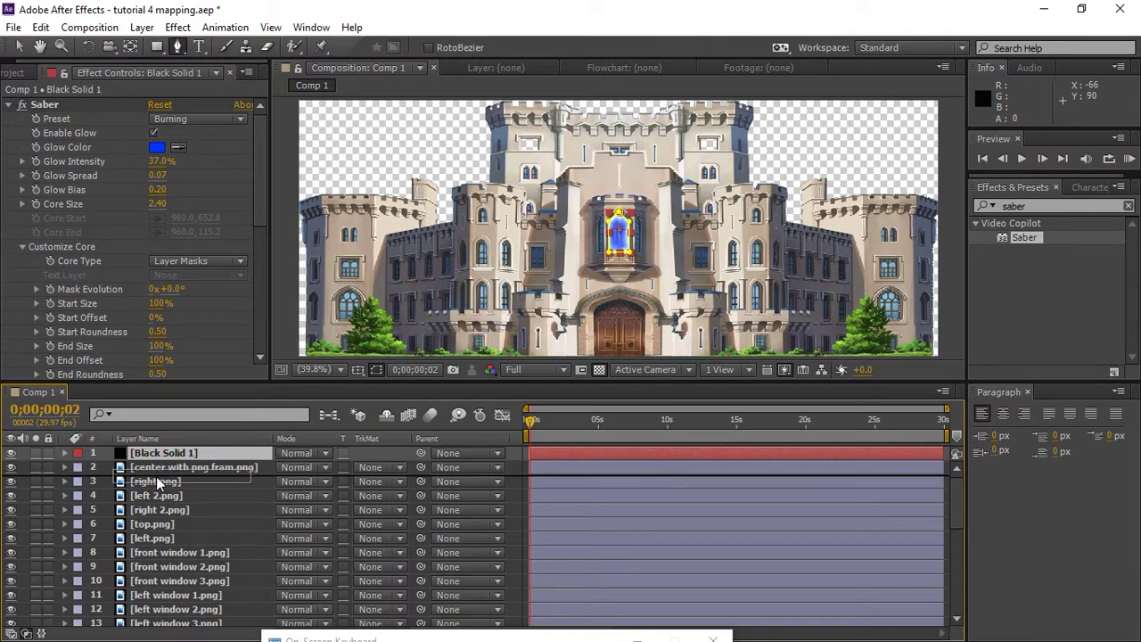
pyautogui.hotkey('ctrl', '[')
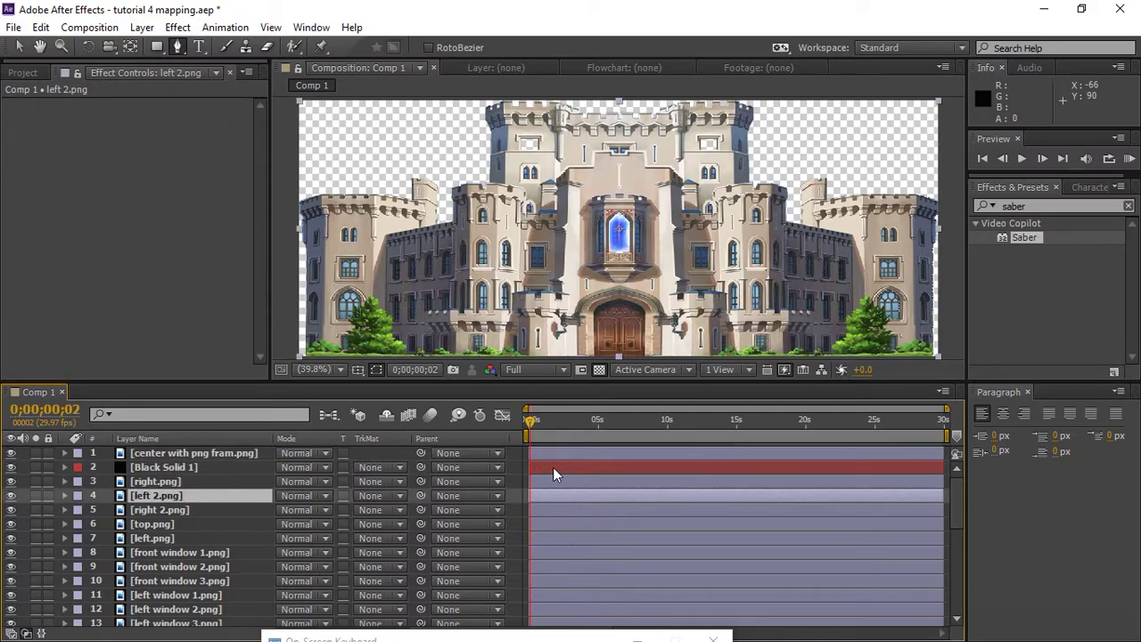
pyautogui.click(19, 46)
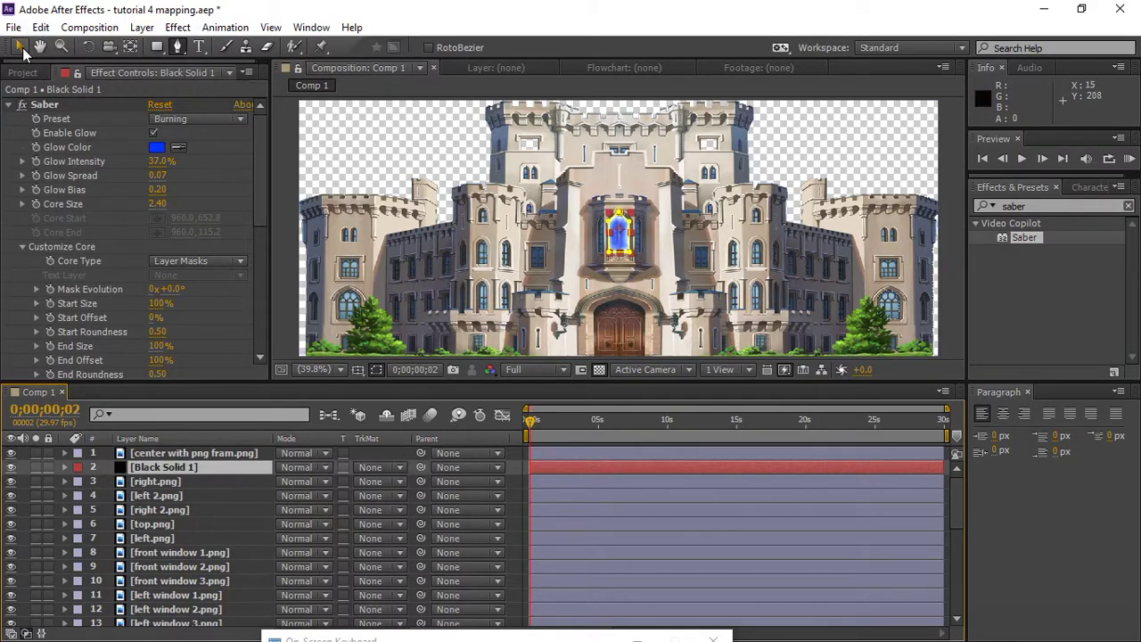
pyautogui.click(635, 259)
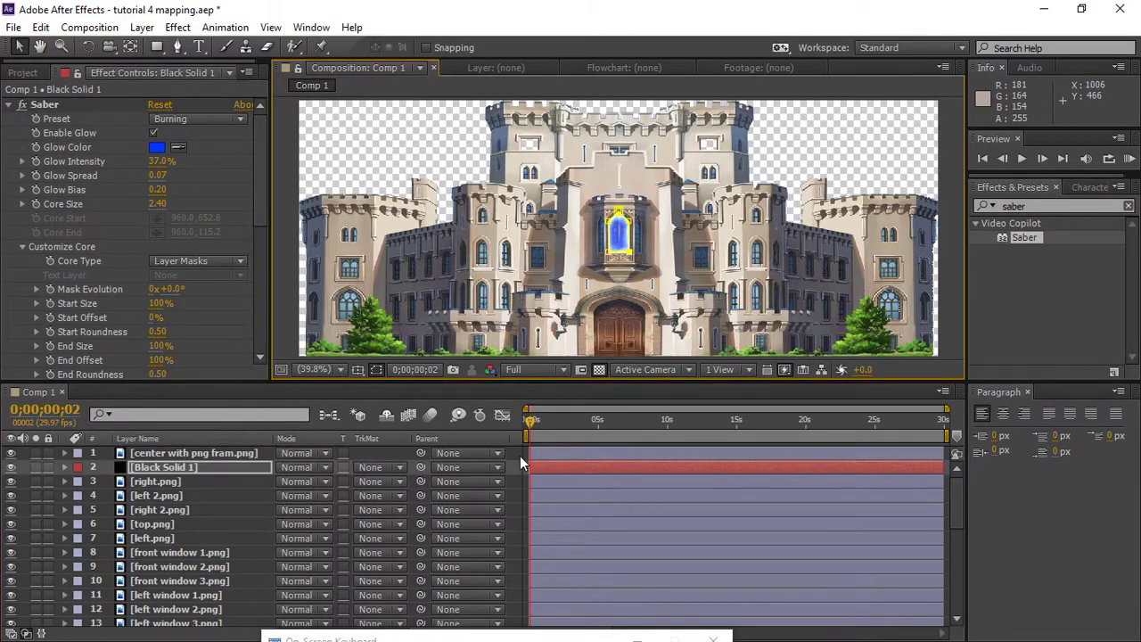
pyautogui.press('s')
pyautogui.moveTo(331, 481); pyautogui.dragTo(348, 481)
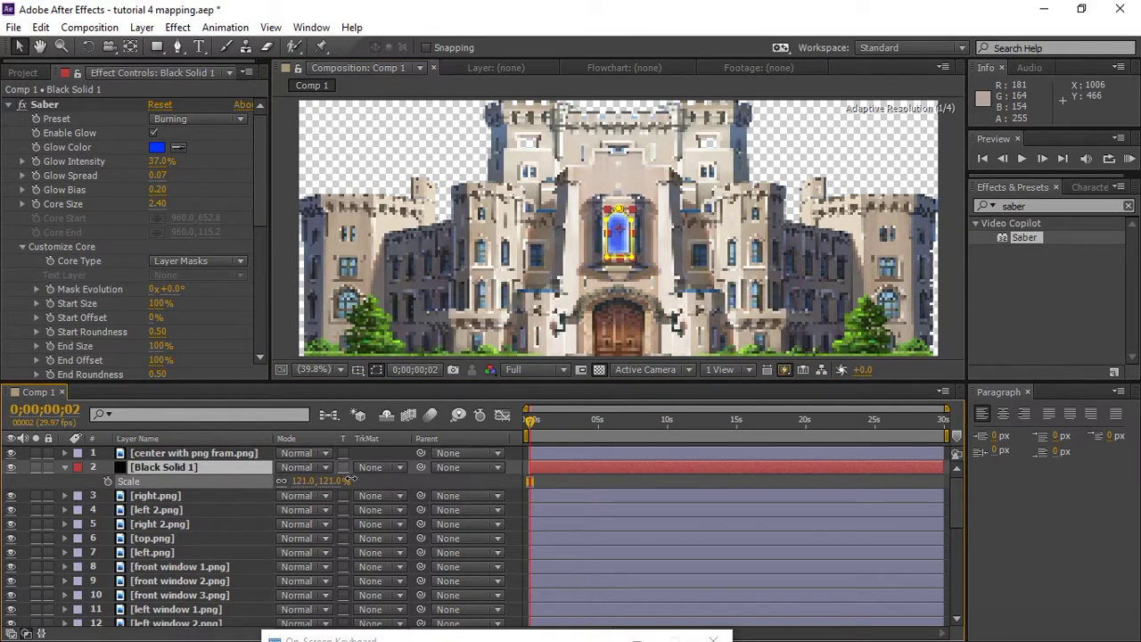
pyautogui.click(564, 480)
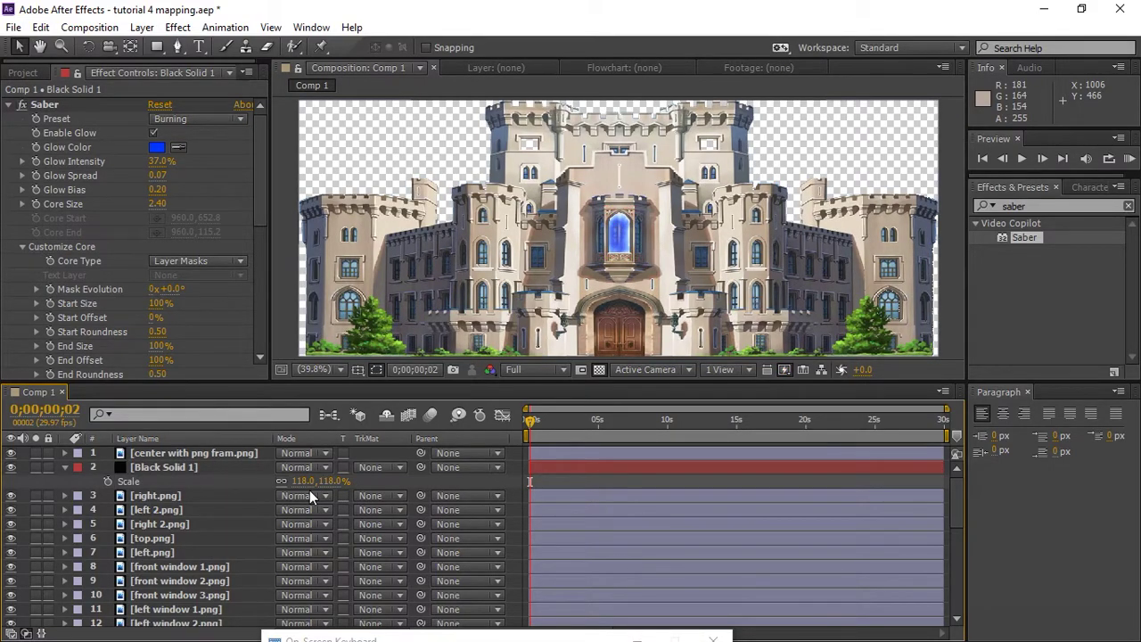
# - Set Black Solid 1's opacity to 52% and check the central window's glow in the enlarged composition view
pyautogui.press('t')
pyautogui.click(249, 456)
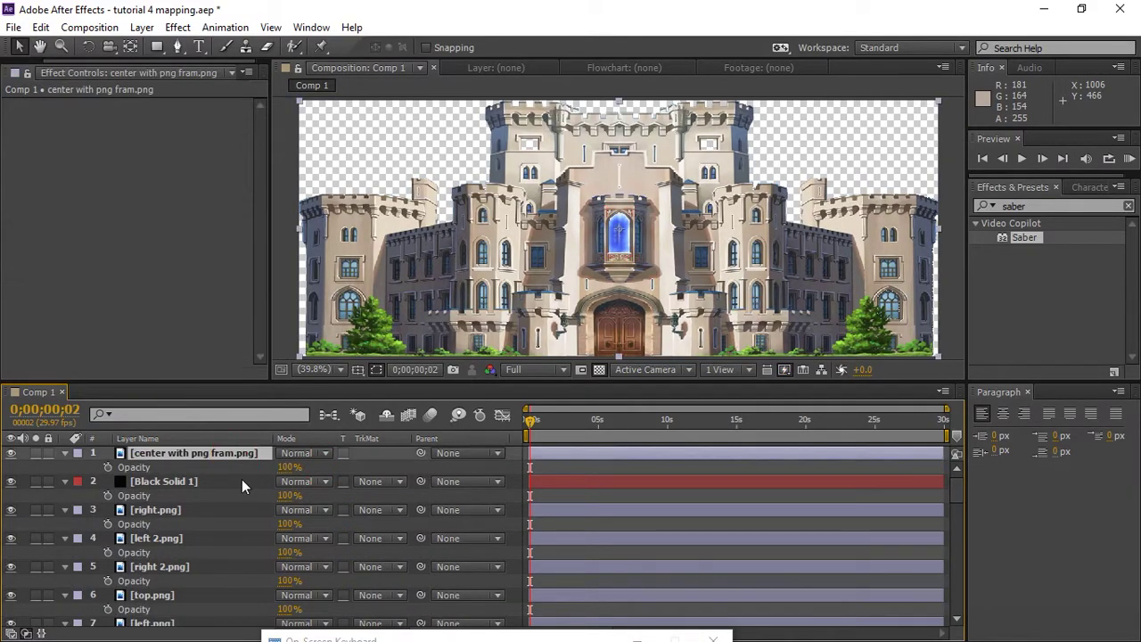
pyautogui.click(241, 481)
pyautogui.moveTo(286, 496); pyautogui.dragTo(265, 498)
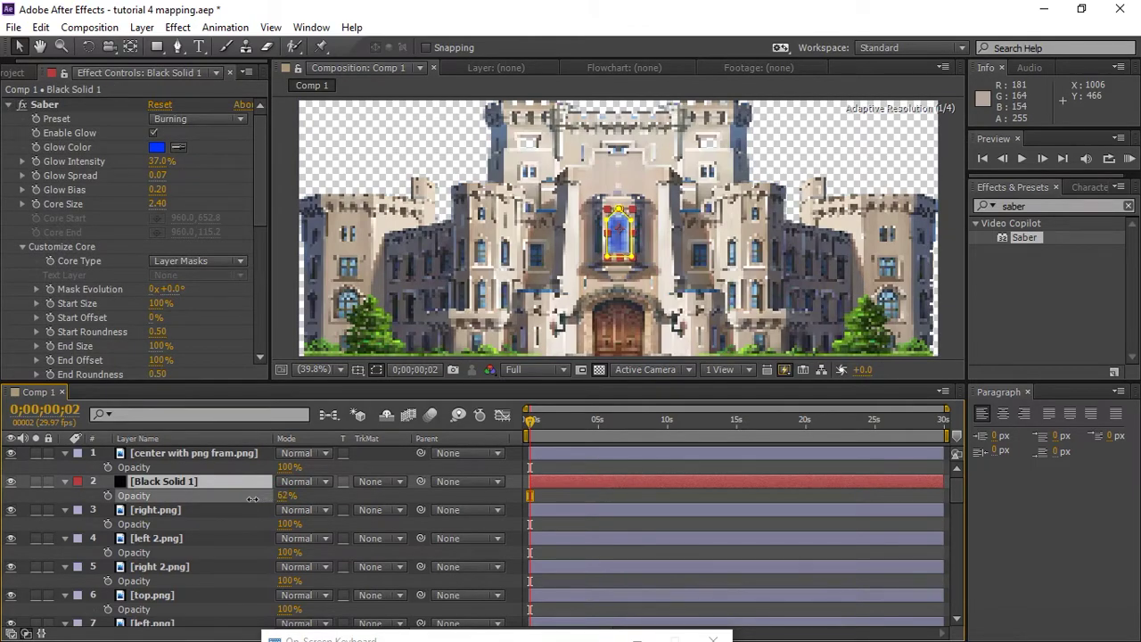
pyautogui.click(548, 493)
pyautogui.moveTo(530, 429); pyautogui.dragTo(523, 429)
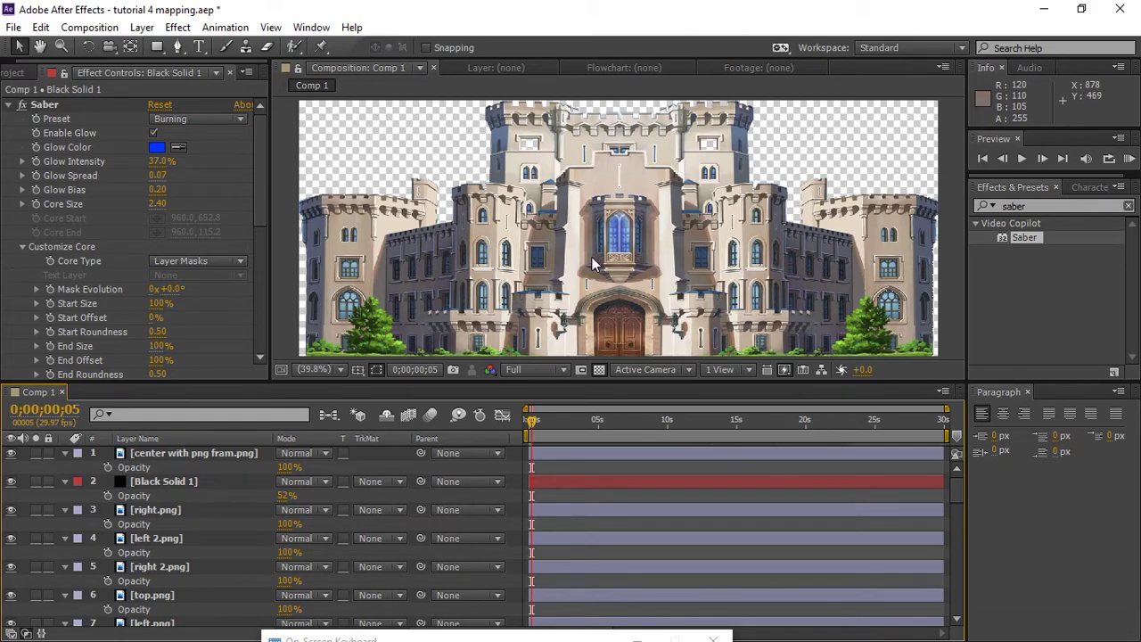
pyautogui.press('`')
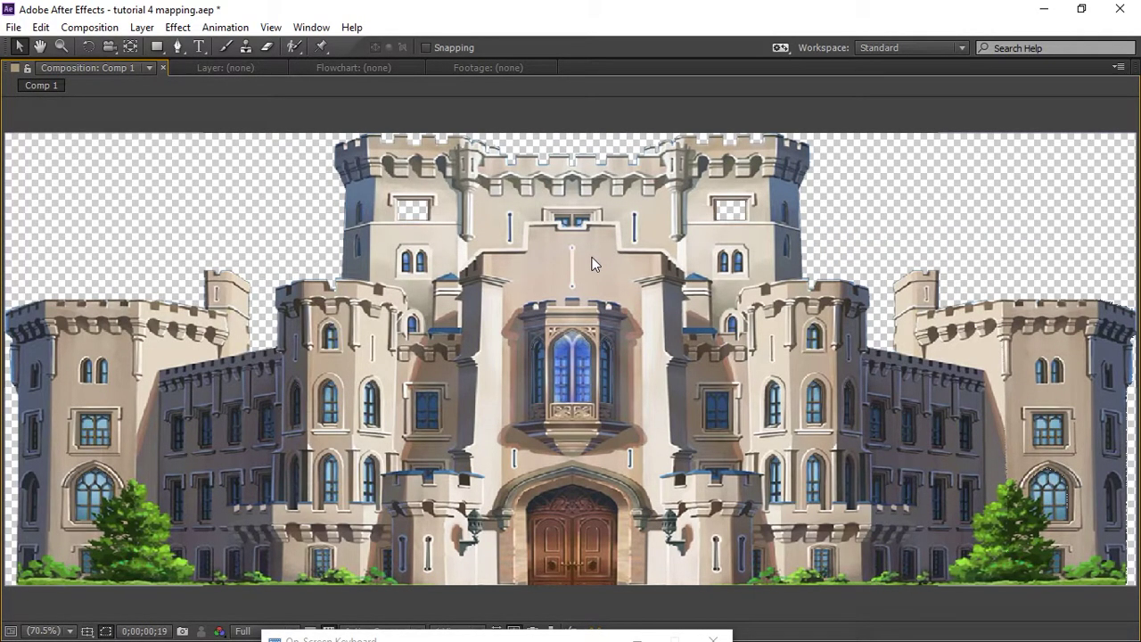
pyautogui.press('`')
# - Try magenta FF00CC as the Saber glow color on Black Solid 1 and preview it enlarged
pyautogui.click(156, 148)
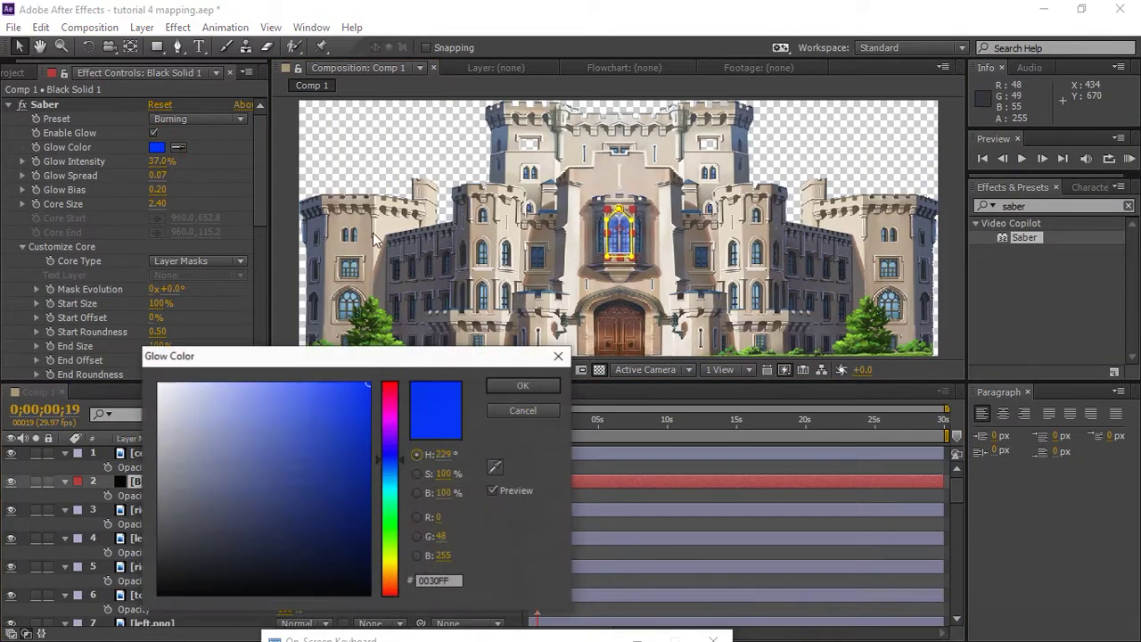
pyautogui.click(390, 412)
pyautogui.click(523, 385)
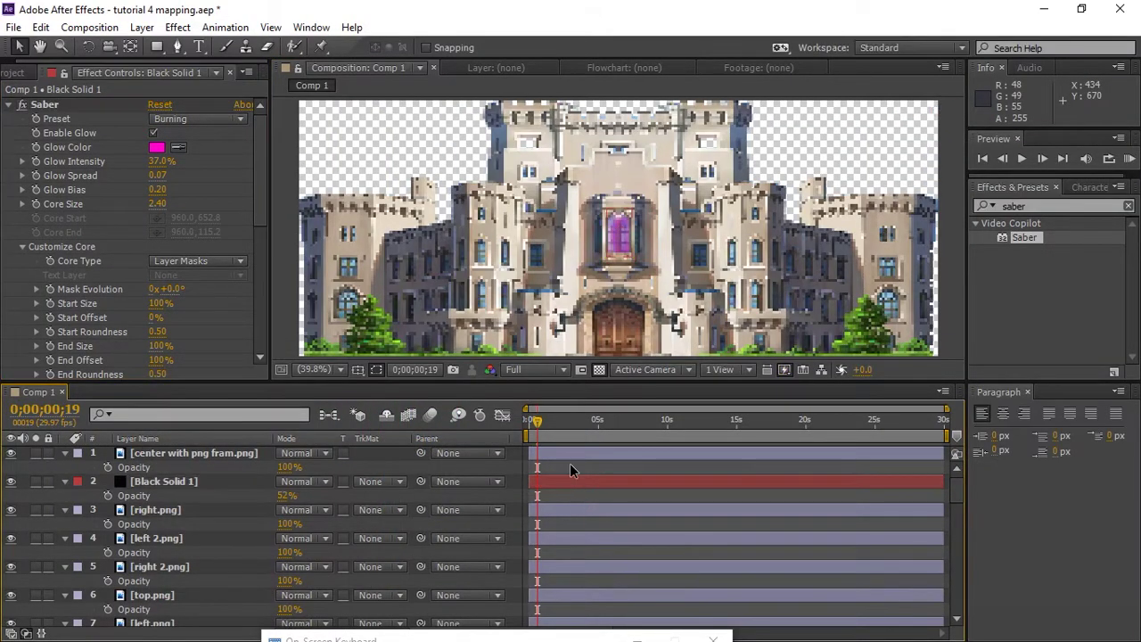
pyautogui.press('`')
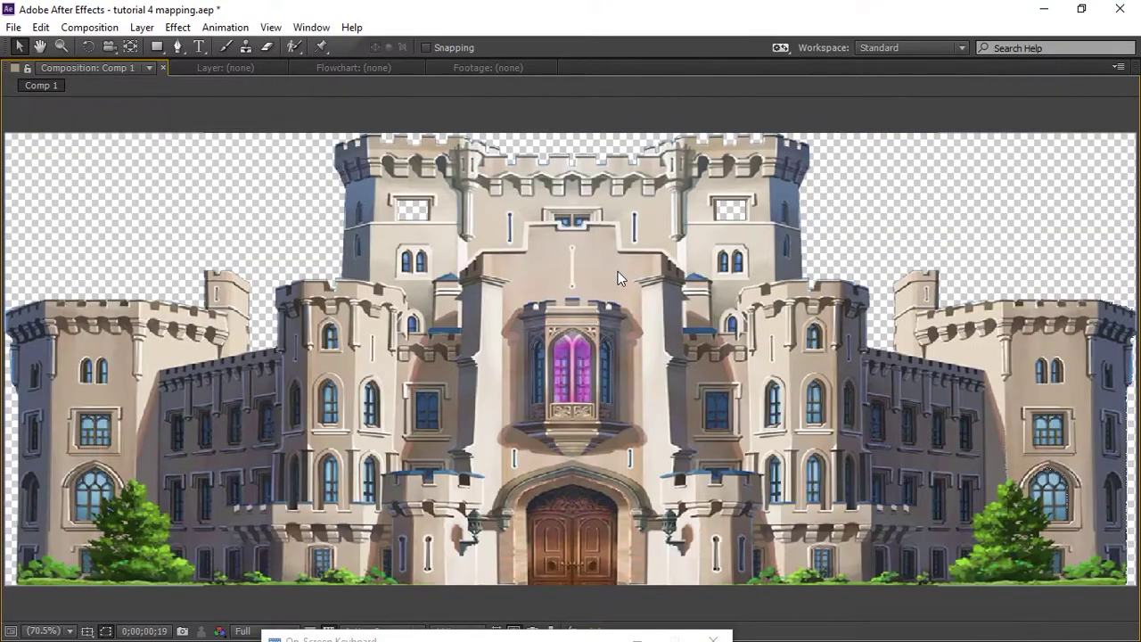
pyautogui.press('`')
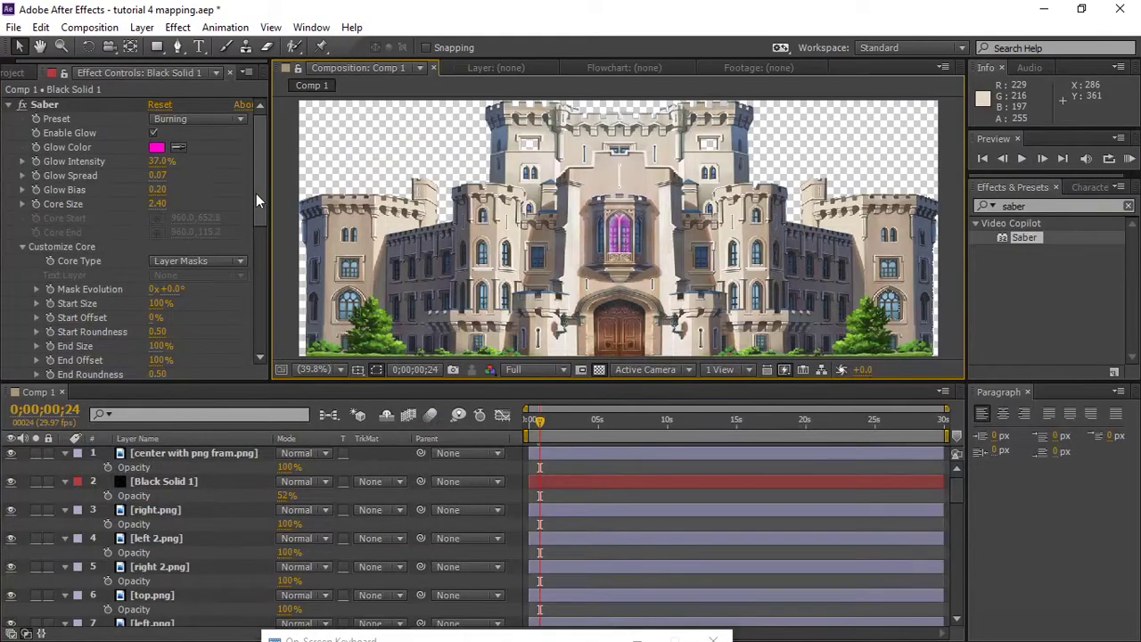
# - Change Black Solid 1's Saber glow color to pure blue
pyautogui.click(156, 148)
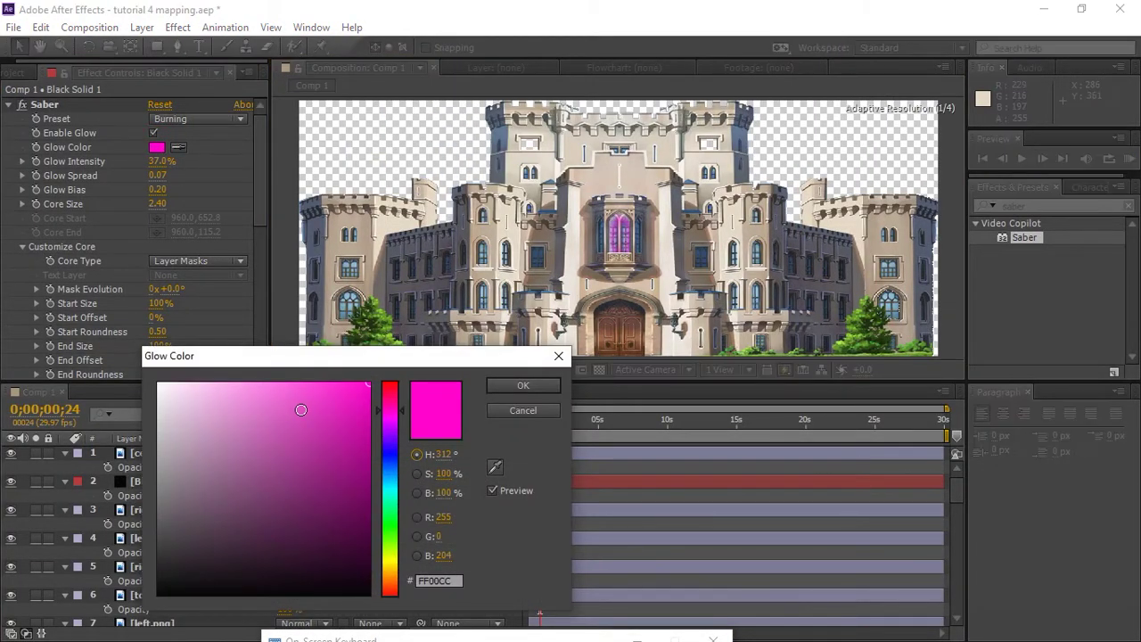
pyautogui.click(390, 453)
pyautogui.click(520, 387)
# - Collapse the revealed Opacity properties of all layers in the Comp 1 timeline
pyautogui.click(156, 509)
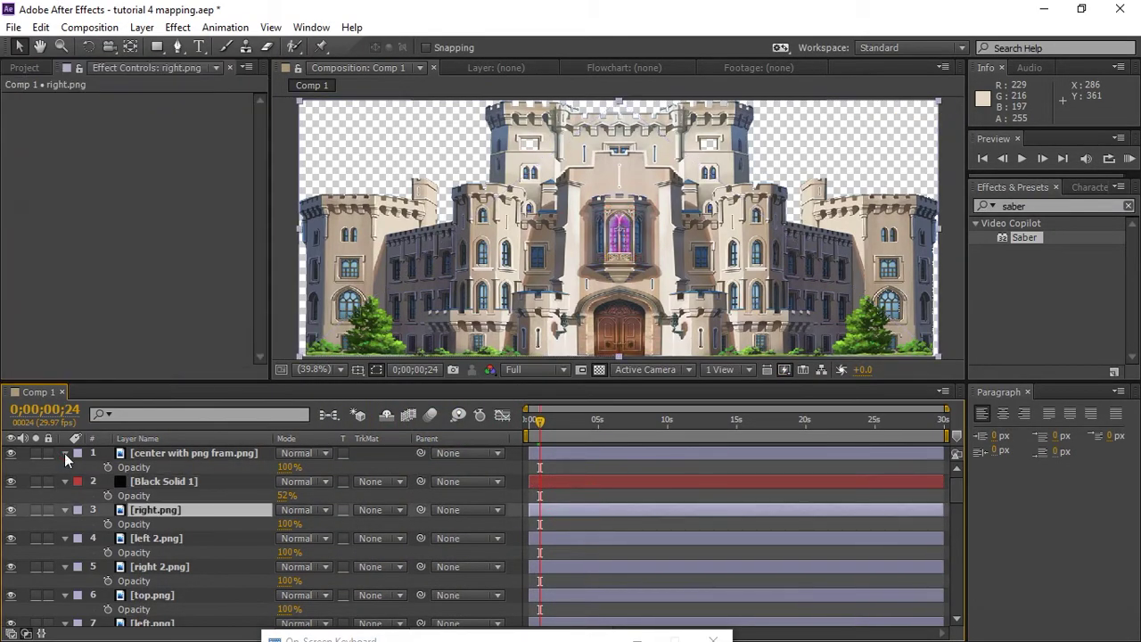
pyautogui.click(65, 453)
pyautogui.click(65, 466)
pyautogui.hotkey('ctrl', 'a')
pyautogui.click(64, 480)
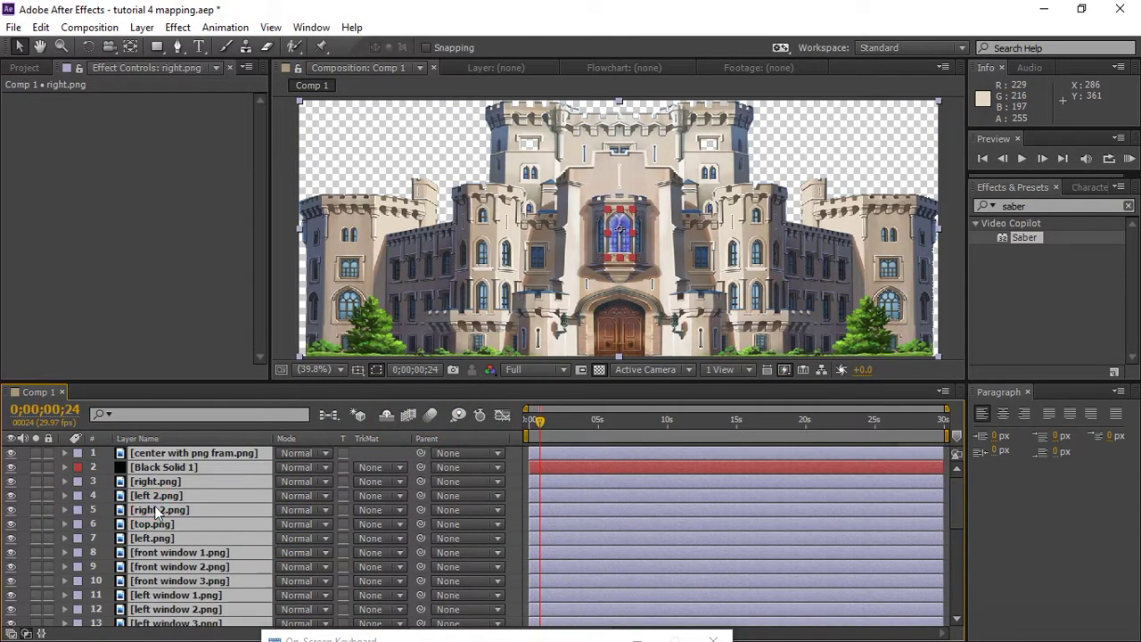
# - Duplicate Black Solid 1 and delete the mask from the upper copy
pyautogui.click(558, 419)
pyautogui.click(157, 466)
pyautogui.hotkey('ctrl', 'd')
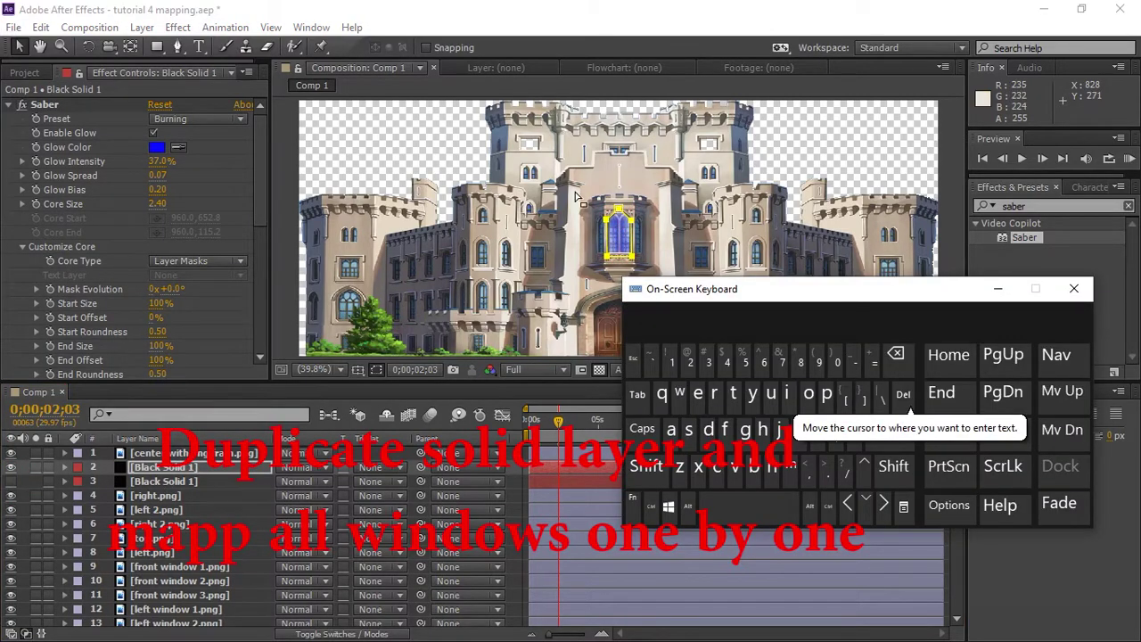
pyautogui.click(638, 259)
pyautogui.click(903, 399)
pyautogui.moveTo(577, 216); pyautogui.dragTo(652, 265)
pyautogui.click(903, 395)
pyautogui.moveTo(864, 287); pyautogui.dragTo(542, 638)
# - Draw a closed rectangular Pen mask on the upper Black Solid 1 around the whole three-pane central window above the door
pyautogui.press('g')
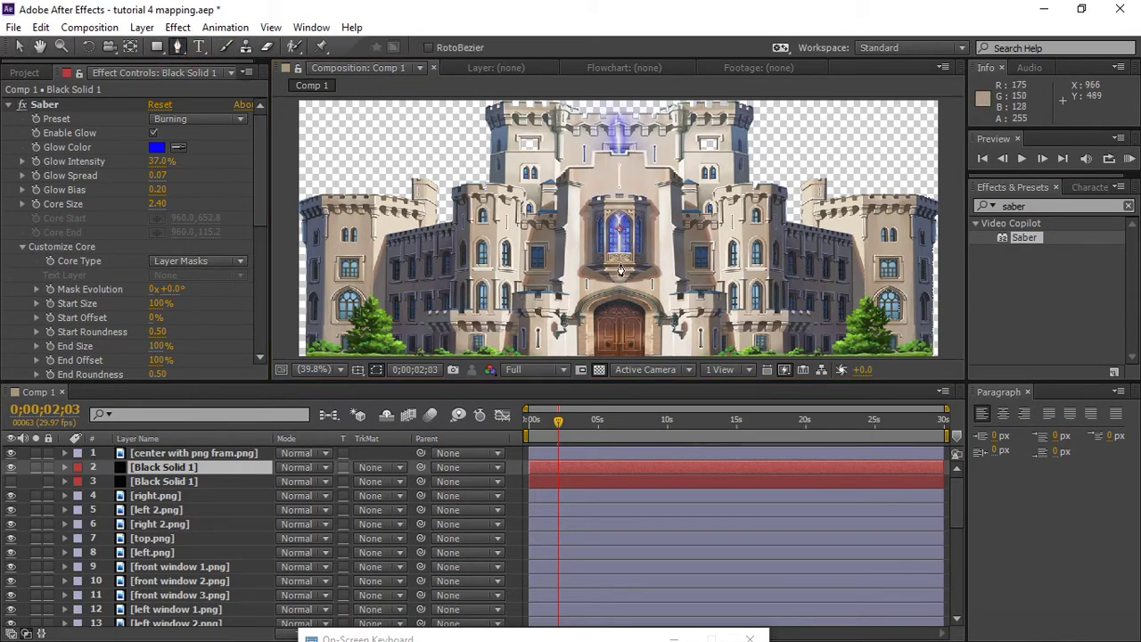
pyautogui.press('`')
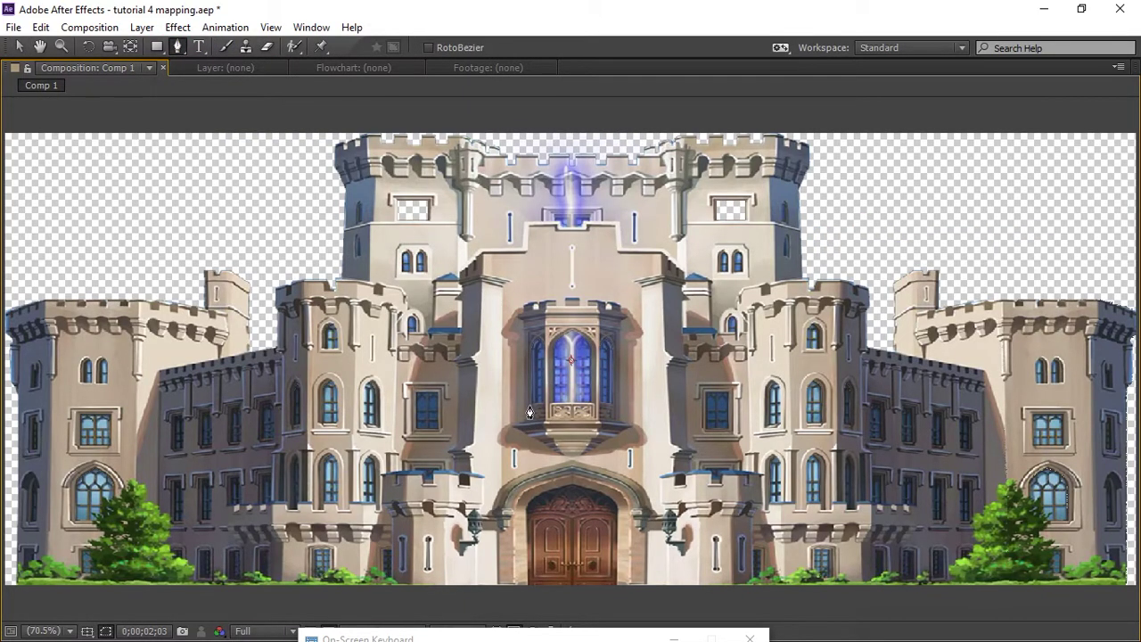
pyautogui.click(526, 406)
pyautogui.click(619, 327)
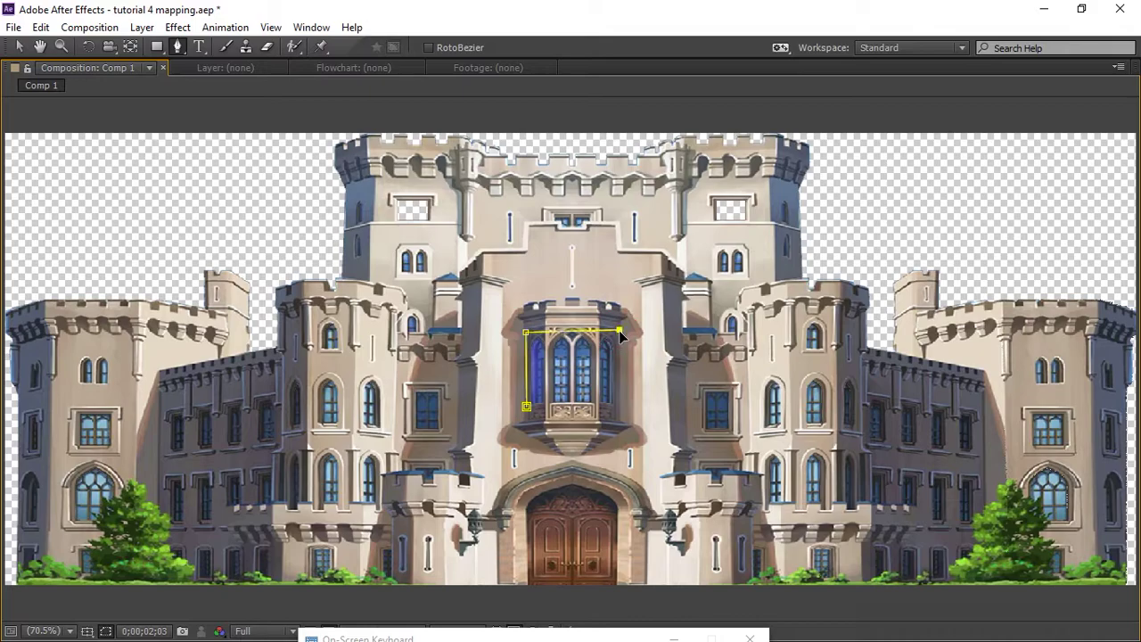
pyautogui.click(616, 416)
pyautogui.click(526, 408)
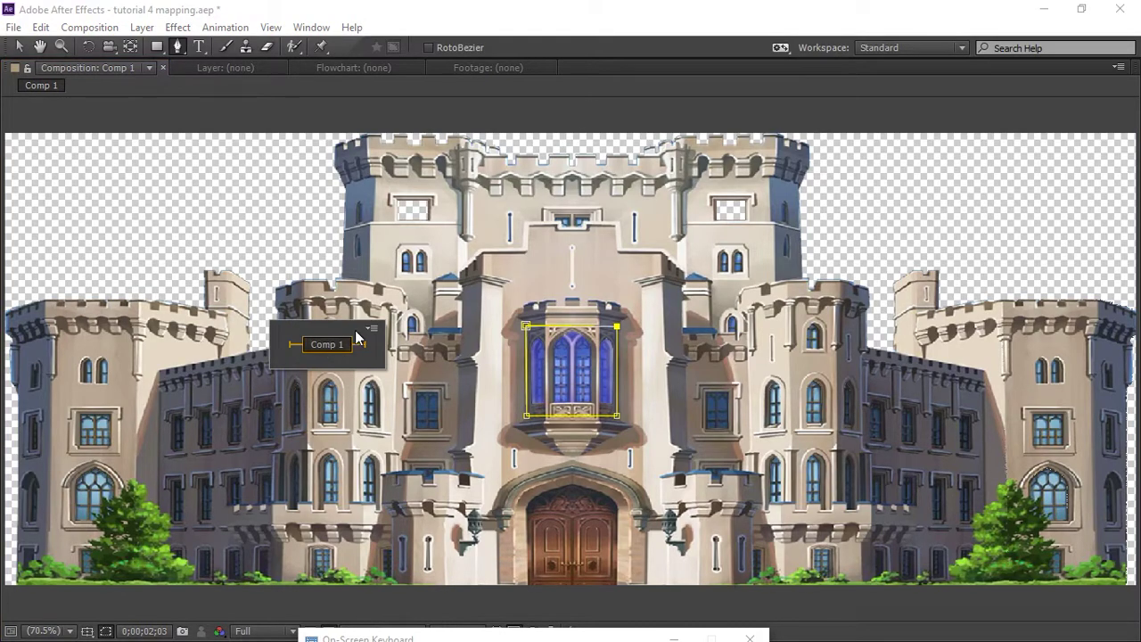
pyautogui.click(436, 298)
pyautogui.press('`')
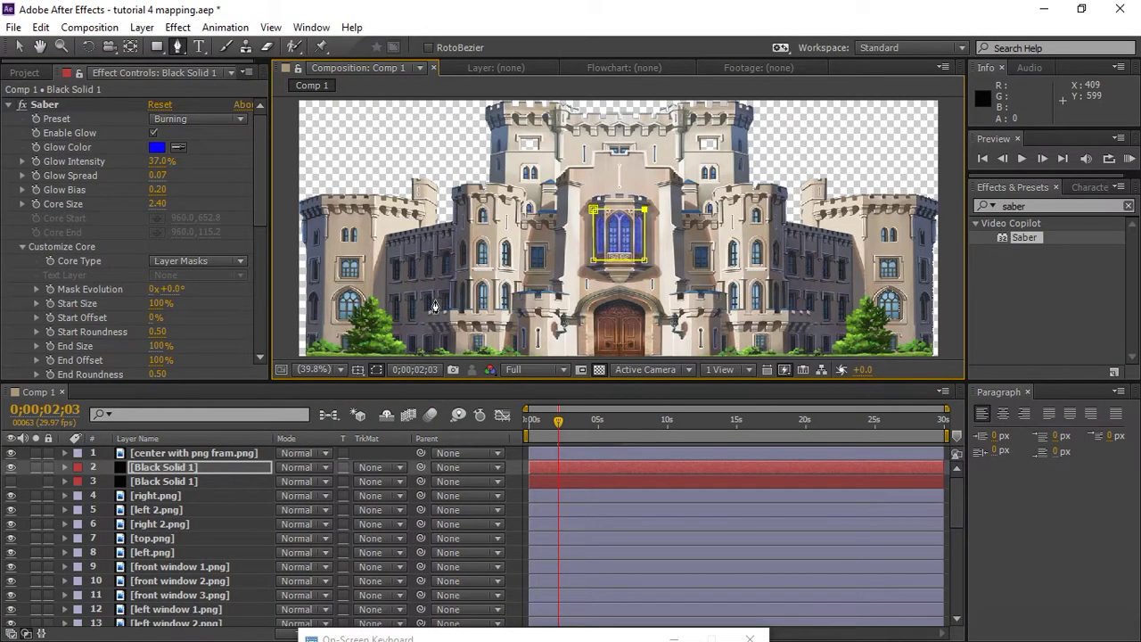
# - Review the upper Black Solid 1's window glow at several points in time and undo the stray mask edit
pyautogui.click(579, 420)
pyautogui.click(552, 457)
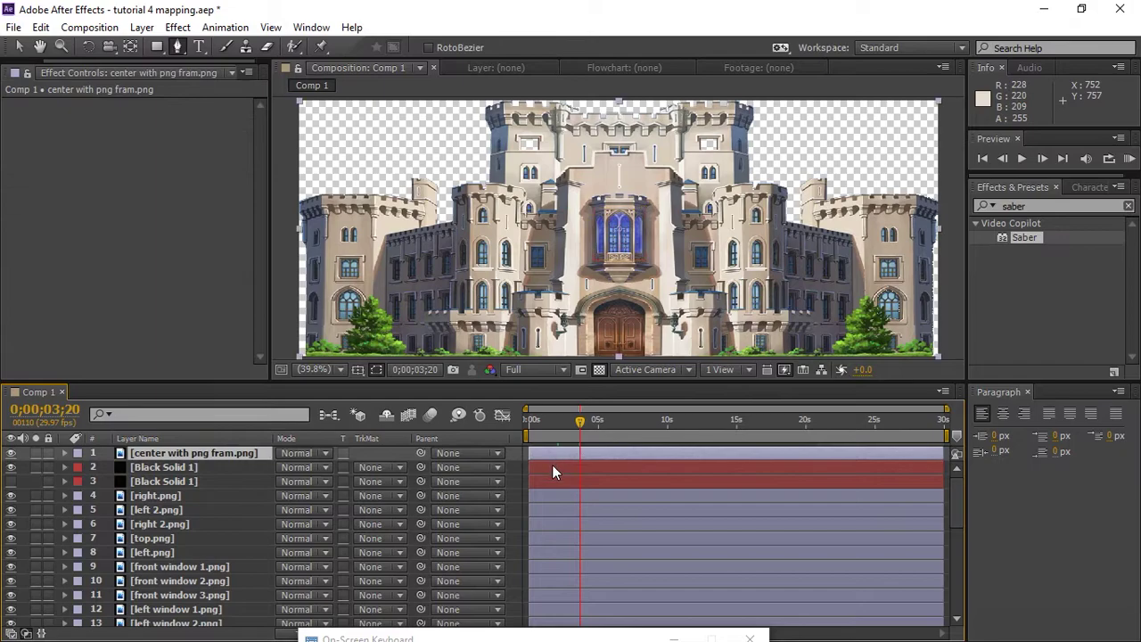
pyautogui.press('KP_0')
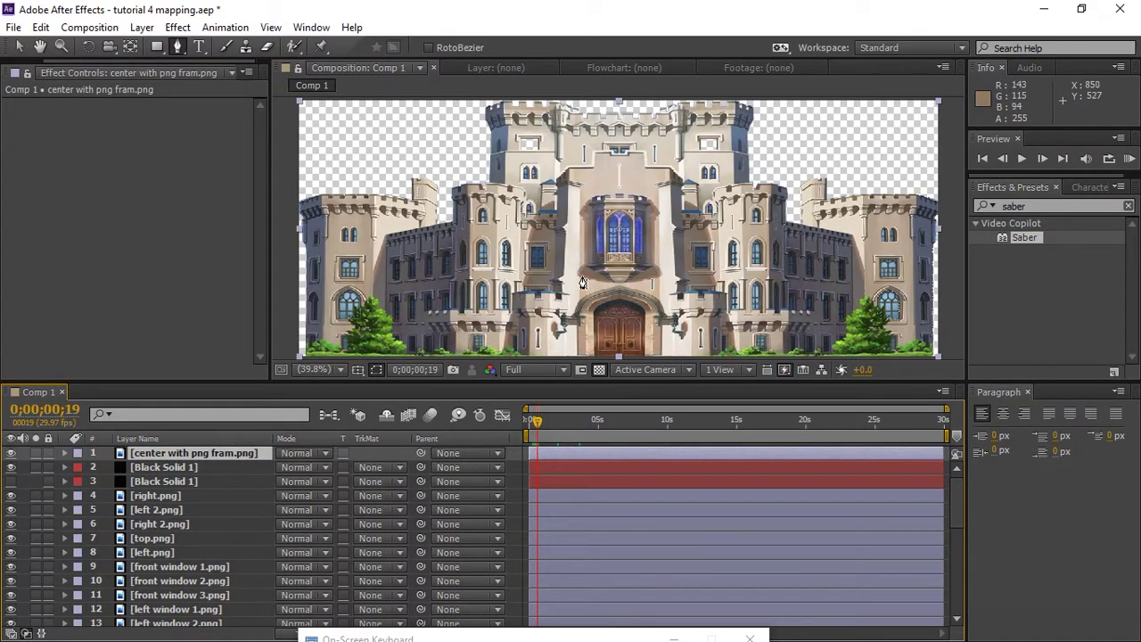
pyautogui.press('`')
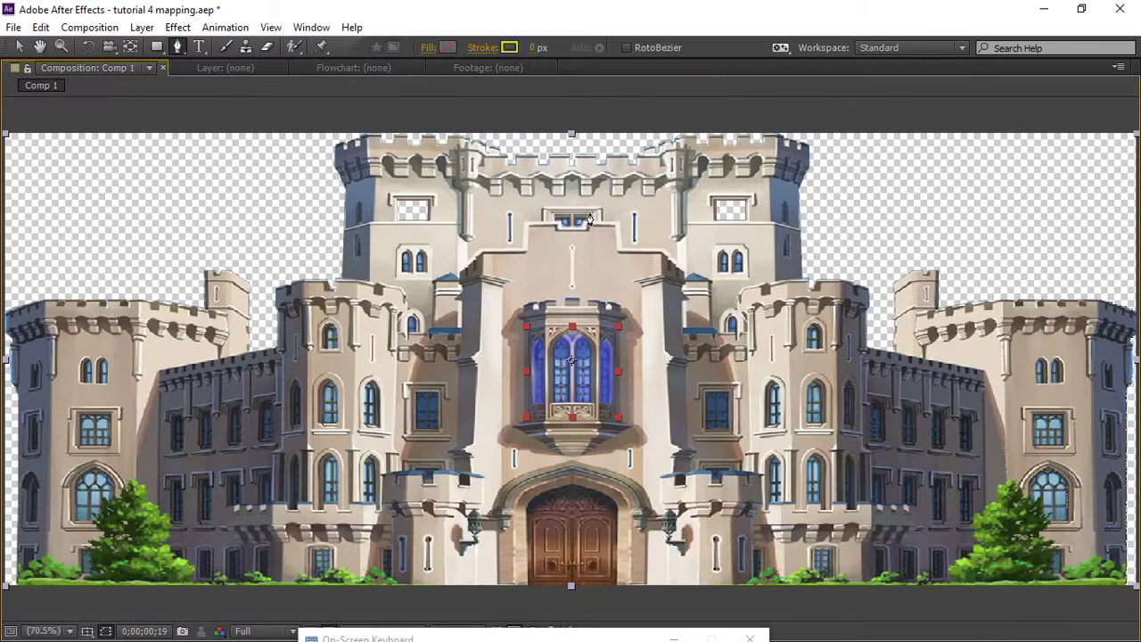
pyautogui.hotkey('ctrl', 'z')
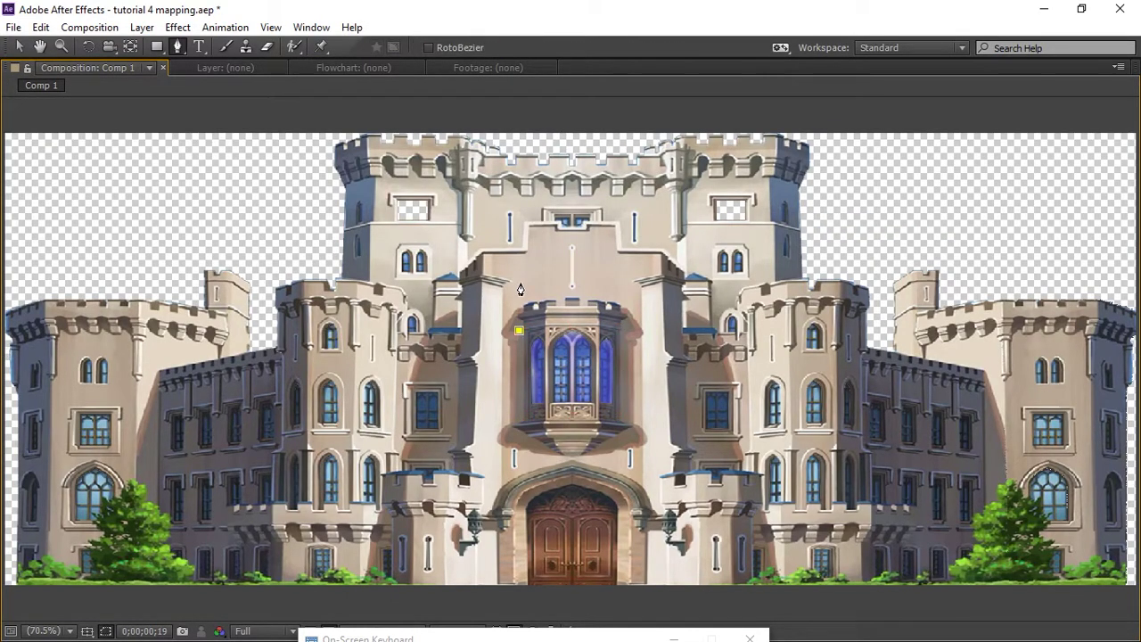
pyautogui.press('`')
pyautogui.click(522, 425)
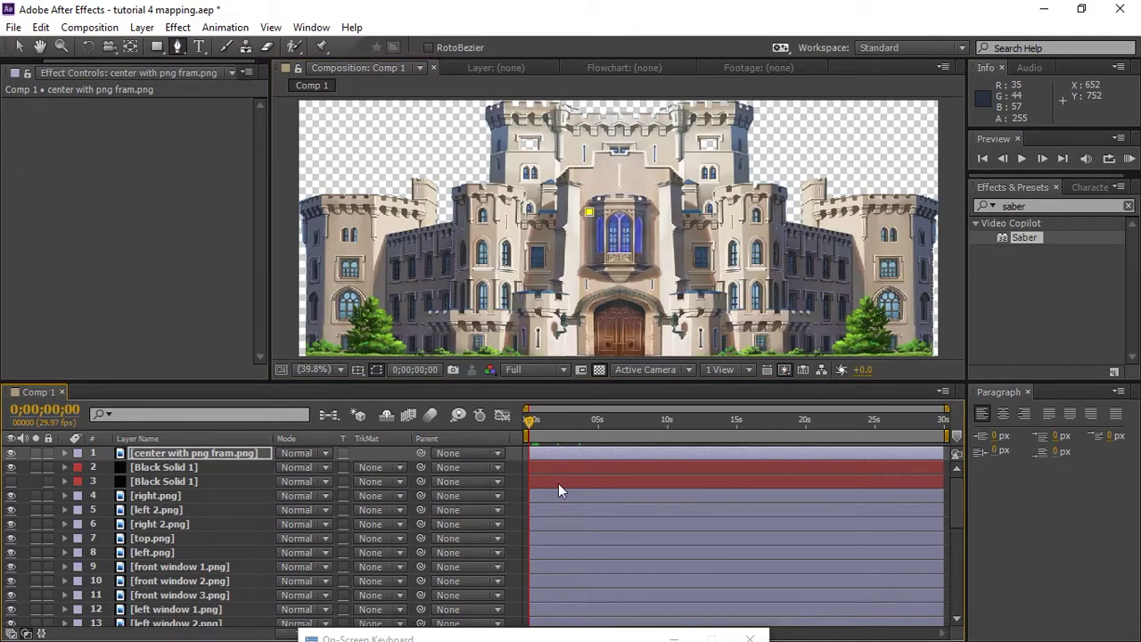
# - Show the lower Black Solid 1 and advance through the opening frames to examine both window glows together
pyautogui.click(187, 470)
pyautogui.click(566, 428)
pyautogui.click(588, 480)
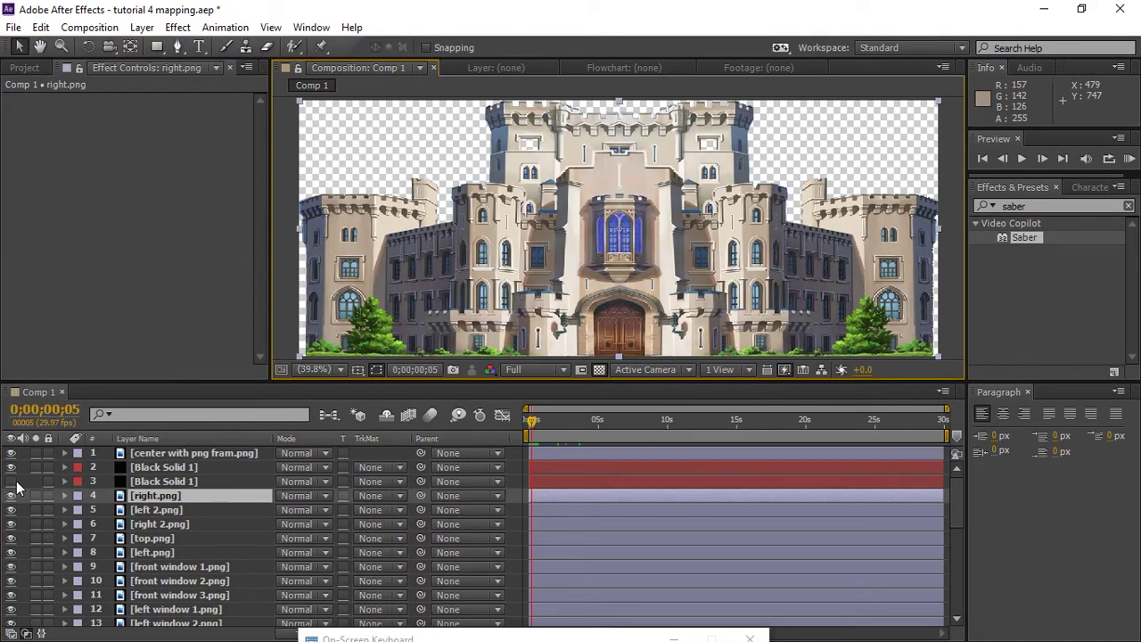
pyautogui.click(11, 482)
pyautogui.press('space')
pyautogui.press('`')
pyautogui.press('pagedown')
pyautogui.press('pagedown')
pyautogui.press('pagedown')
pyautogui.press('pagedown')
pyautogui.press('pagedown')
pyautogui.press('pagedown')
pyautogui.press('pagedown')
pyautogui.press('pagedown')
pyautogui.press('pagedown')
pyautogui.press('pagedown')
pyautogui.press('pagedown')
pyautogui.press('pagedown')
pyautogui.press('pagedown')
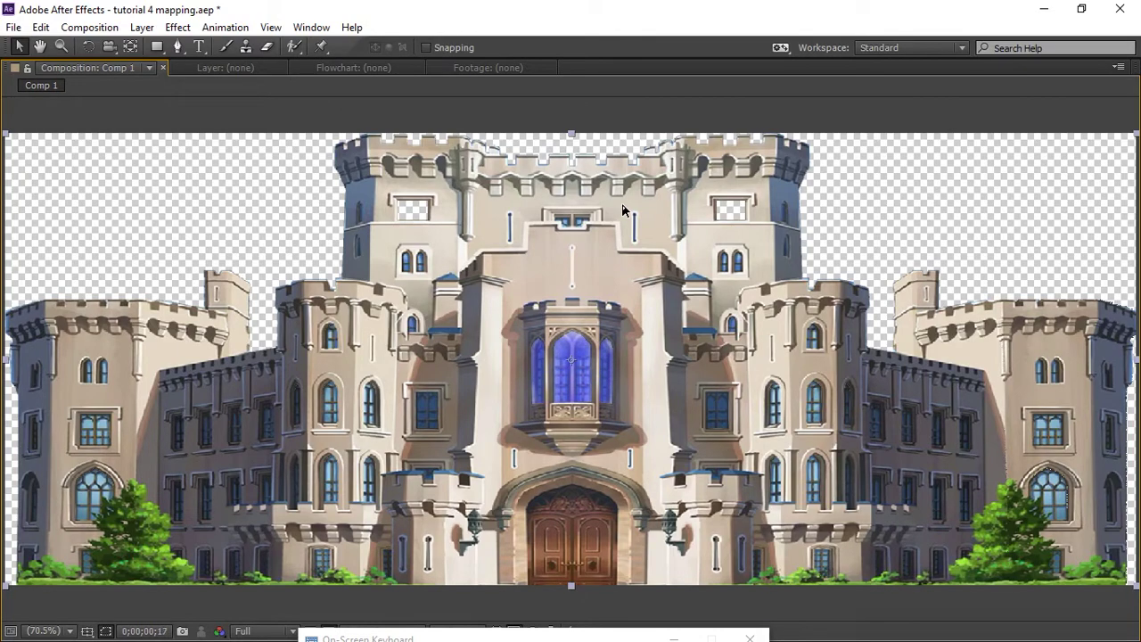
pyautogui.press('`')
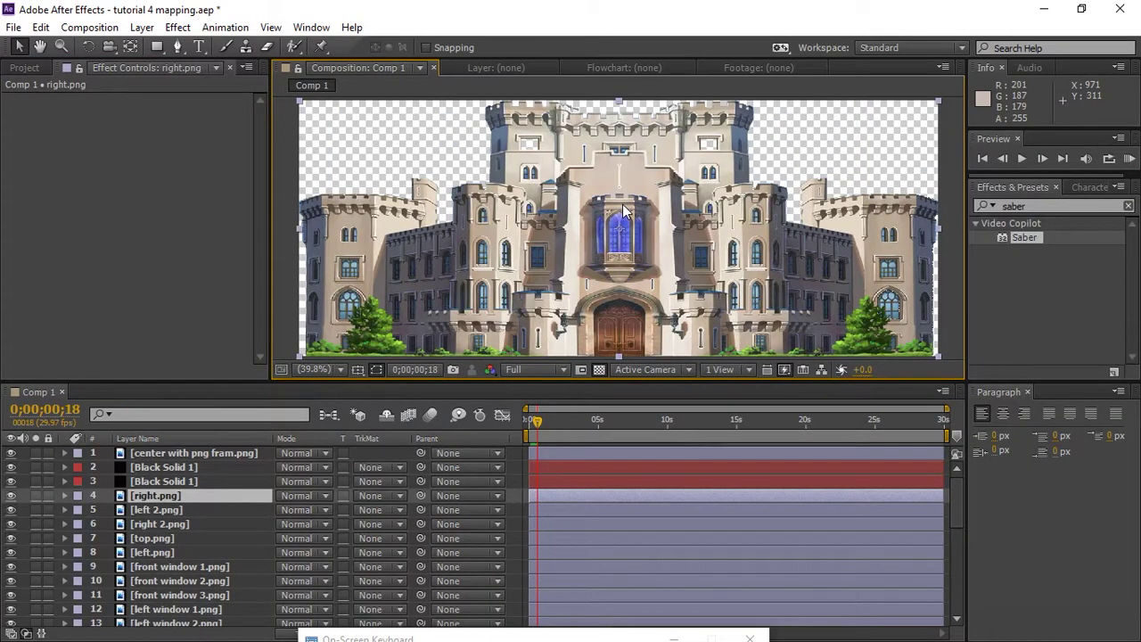
# - Set the preview resolution to Third and keyframe the upper Black Solid 1's blue Glow Color at 0;00;00;07 and 0;00;05;02
pyautogui.click(134, 467)
pyautogui.click(534, 369)
pyautogui.click(539, 449)
pyautogui.click(535, 427)
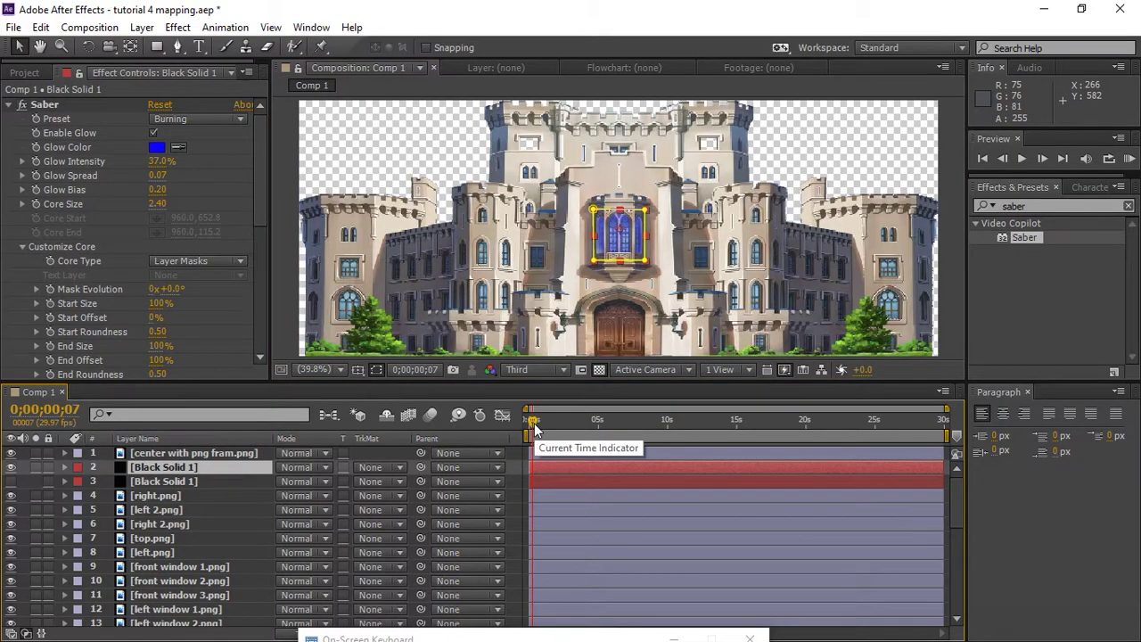
pyautogui.moveTo(540, 421); pyautogui.dragTo(599, 420)
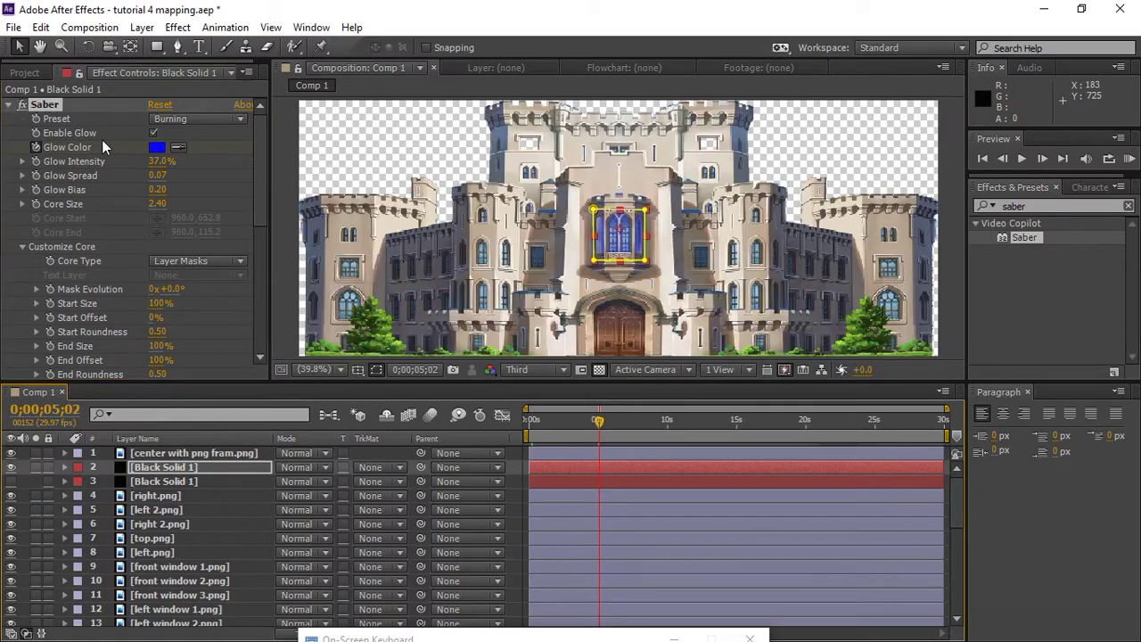
pyautogui.press('u')
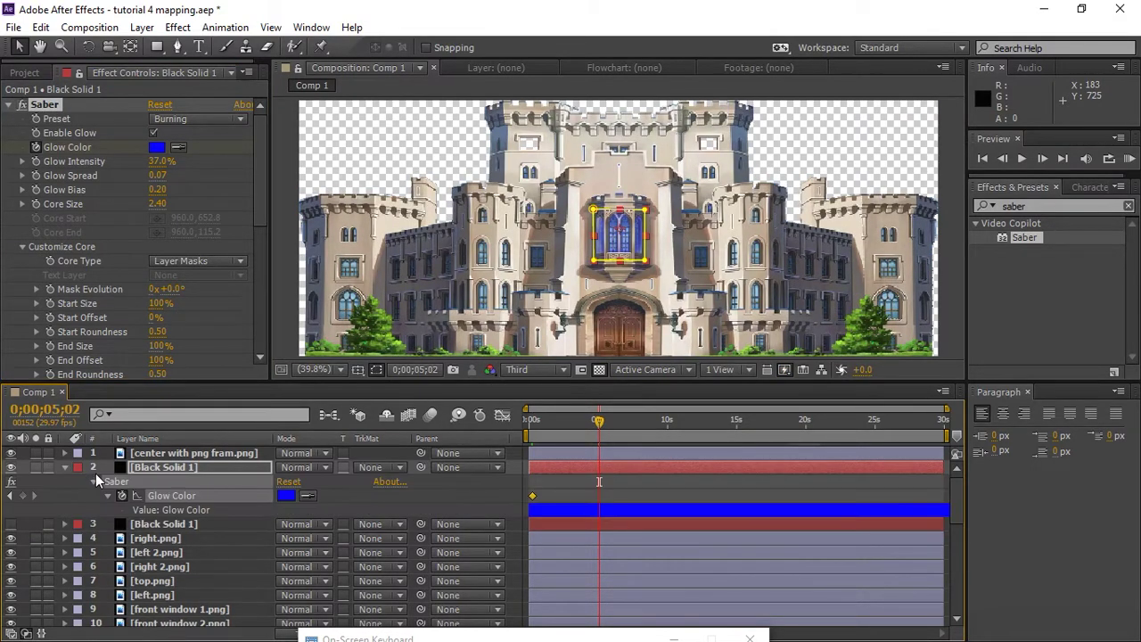
pyautogui.click(22, 496)
# - Set the upper Black Solid 1's Glow Color to red FF0000 at 0;00;10;04
pyautogui.moveTo(599, 422); pyautogui.dragTo(669, 431)
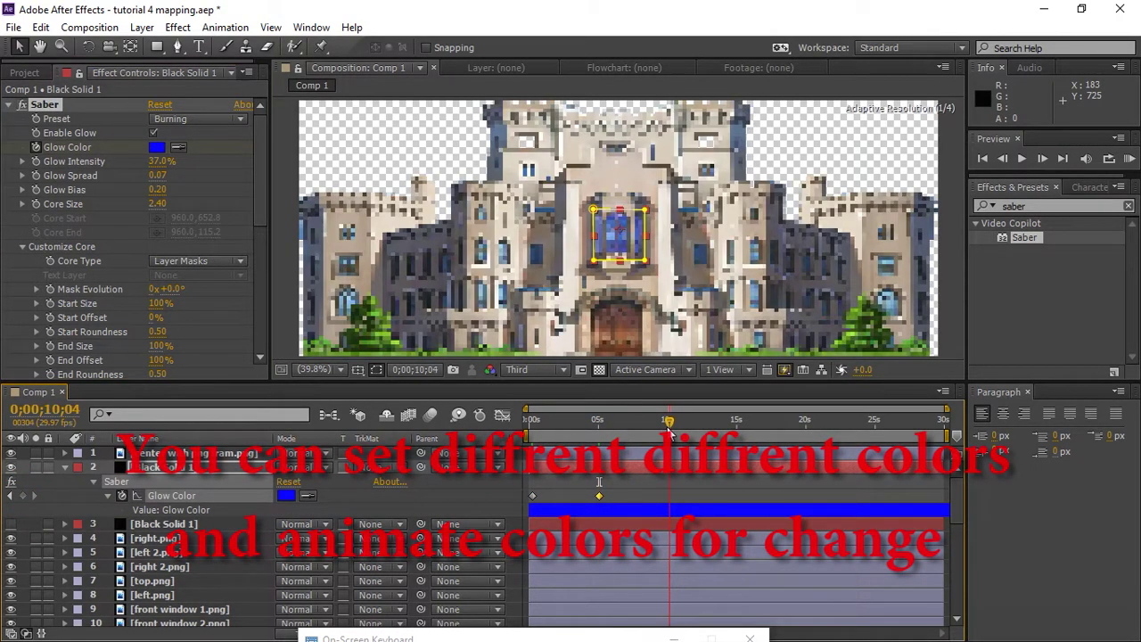
pyautogui.click(285, 495)
pyautogui.moveTo(391, 419); pyautogui.dragTo(390, 383)
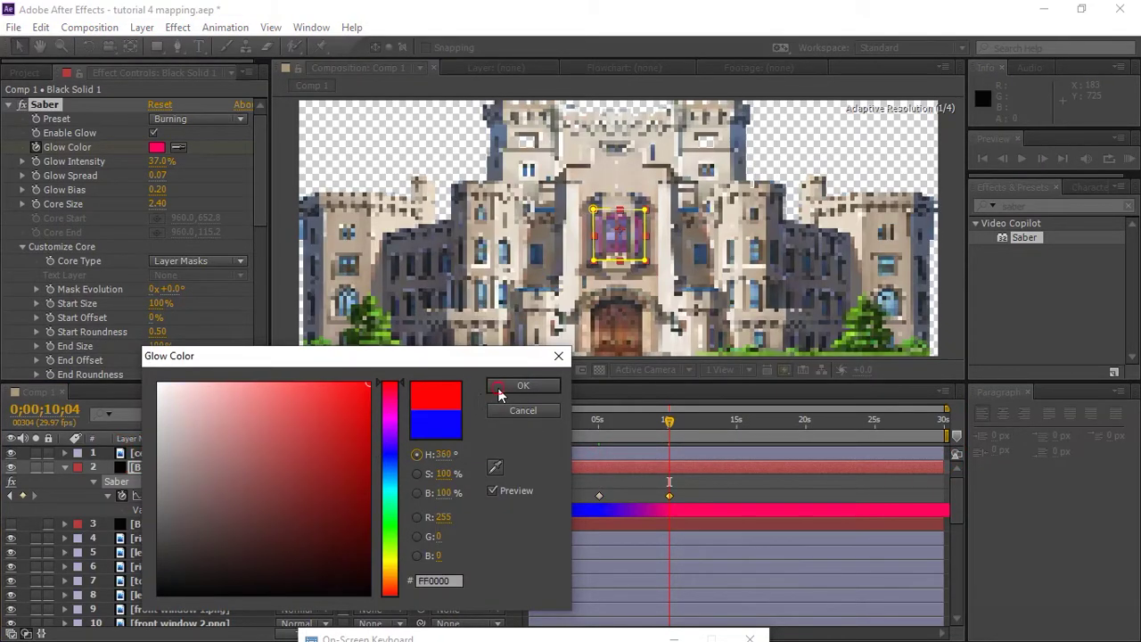
pyautogui.click(523, 385)
# - Try a red Glow Color keyframe at 0;00;05;04, directly after the second blue keyframe
pyautogui.click(607, 419)
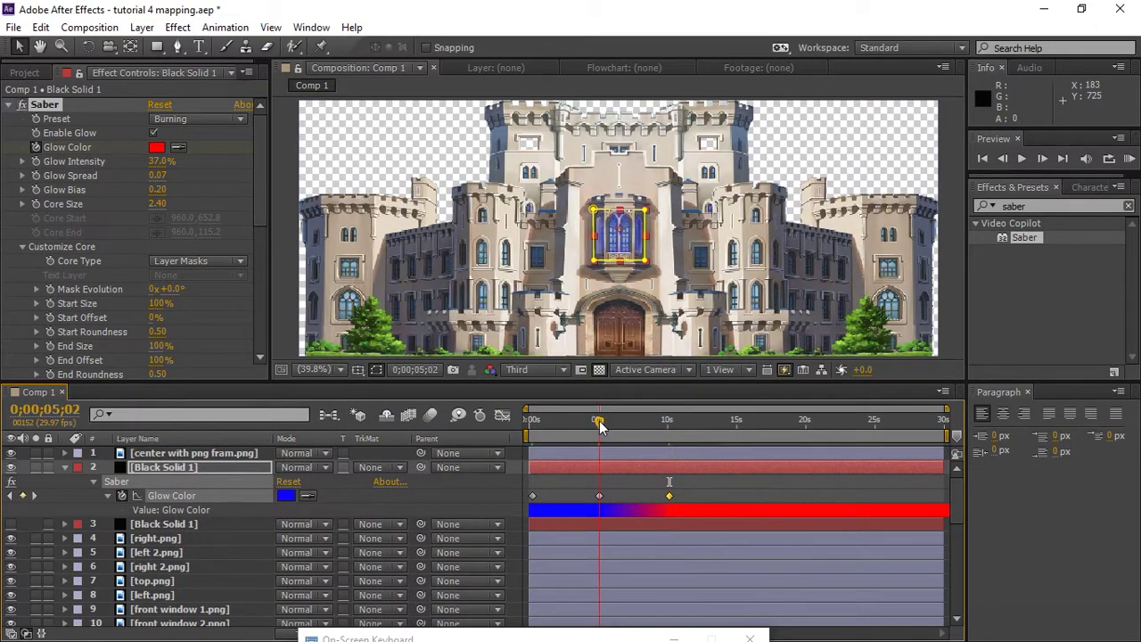
pyautogui.moveTo(624, 421); pyautogui.dragTo(600, 431)
pyautogui.click(287, 495)
pyautogui.click(389, 384)
pyautogui.click(523, 385)
# - Remove the red Glow Color keyframe at 0;00;05;04 and place the second blue keyframe back at about five seconds
pyautogui.moveTo(600, 495); pyautogui.dragTo(580, 497)
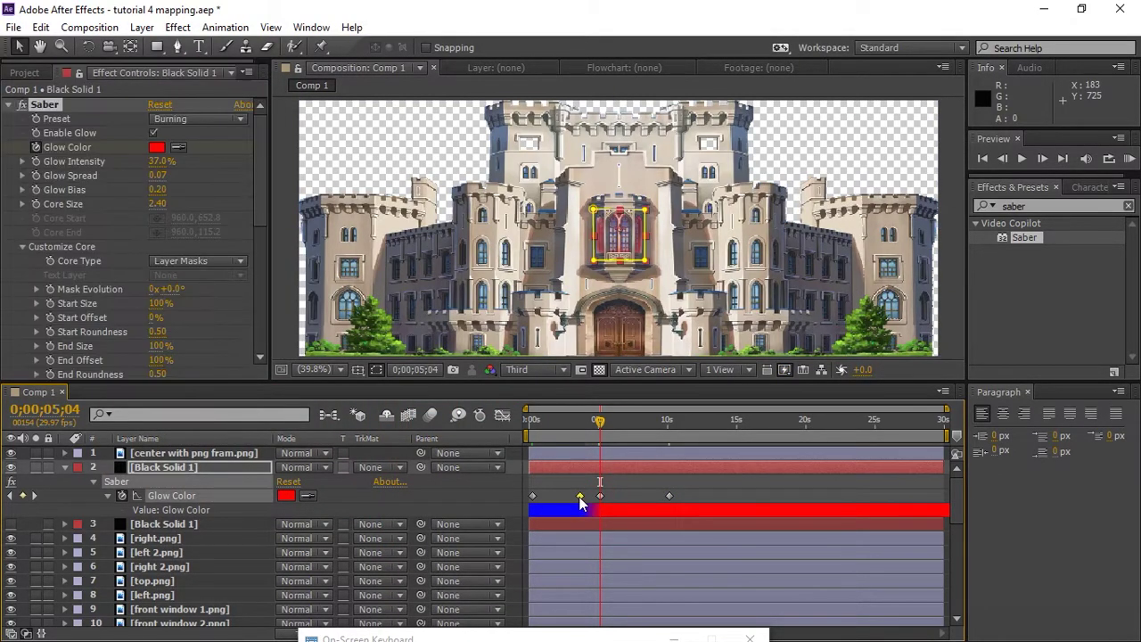
pyautogui.rightClick(580, 497)
pyautogui.click(576, 499)
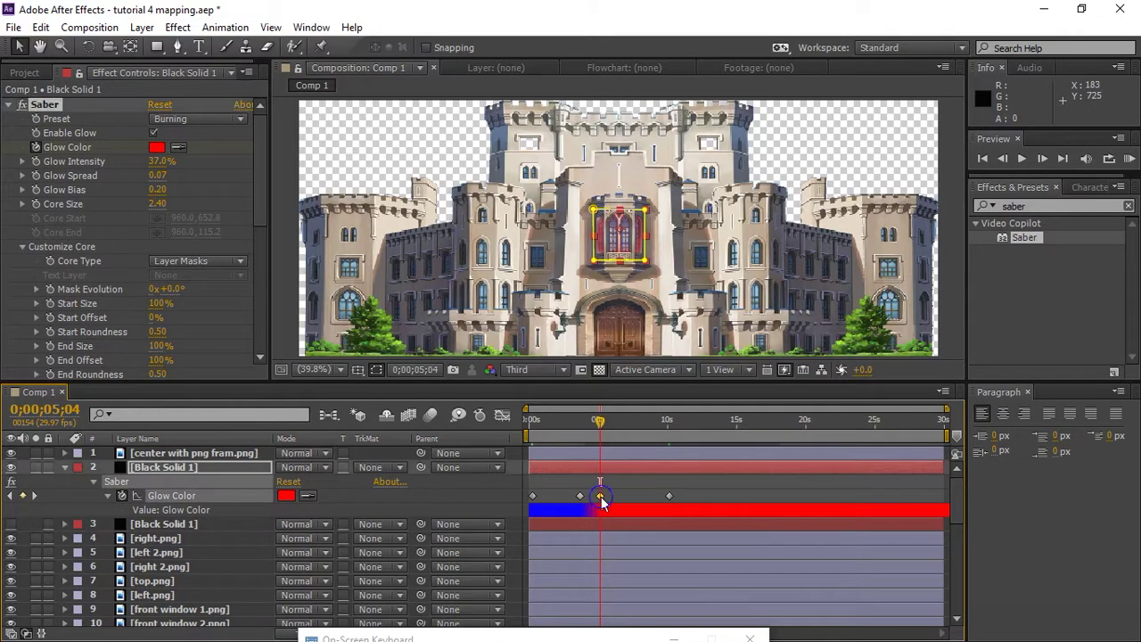
pyautogui.rightClick(600, 499)
pyautogui.click(601, 497)
pyautogui.moveTo(576, 639); pyautogui.dragTo(610, 638)
pyautogui.click(305, 394)
pyautogui.click(600, 497)
pyautogui.click(306, 398)
pyautogui.moveTo(581, 496); pyautogui.dragTo(601, 496)
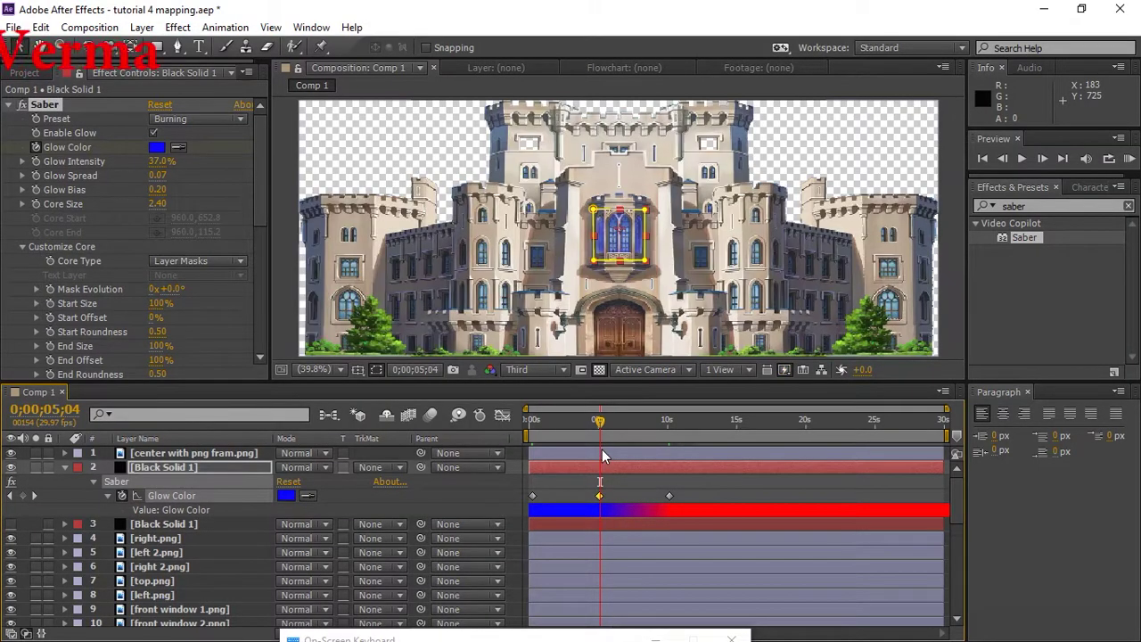
# - Set the Glow Color to red just after the five-second blue keyframe and add another keyframe at 0;00;10;19
pyautogui.click(603, 431)
pyautogui.click(285, 496)
pyautogui.click(390, 391)
pyautogui.click(522, 385)
pyautogui.moveTo(600, 419); pyautogui.dragTo(675, 434)
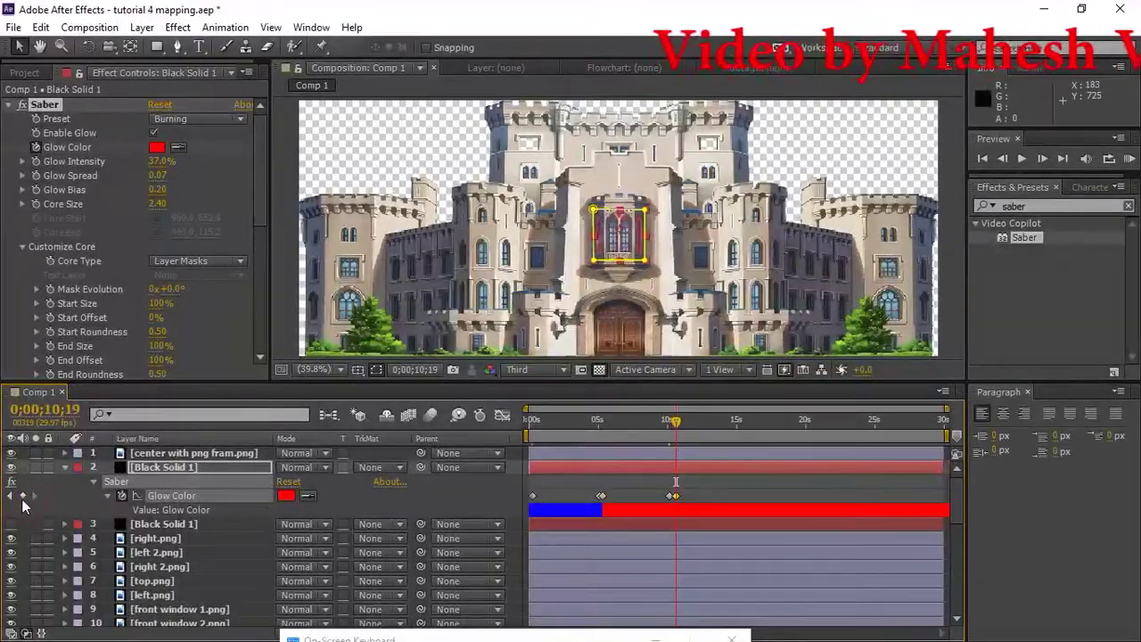
# - Set the upper Black Solid 1's Glow Color to green 0CFF00 at 0;00;10;19 and add another keyframe at about 15 seconds
pyautogui.click(286, 495)
pyautogui.click(390, 524)
pyautogui.click(505, 388)
pyautogui.moveTo(675, 425); pyautogui.dragTo(746, 428)
pyautogui.click(24, 496)
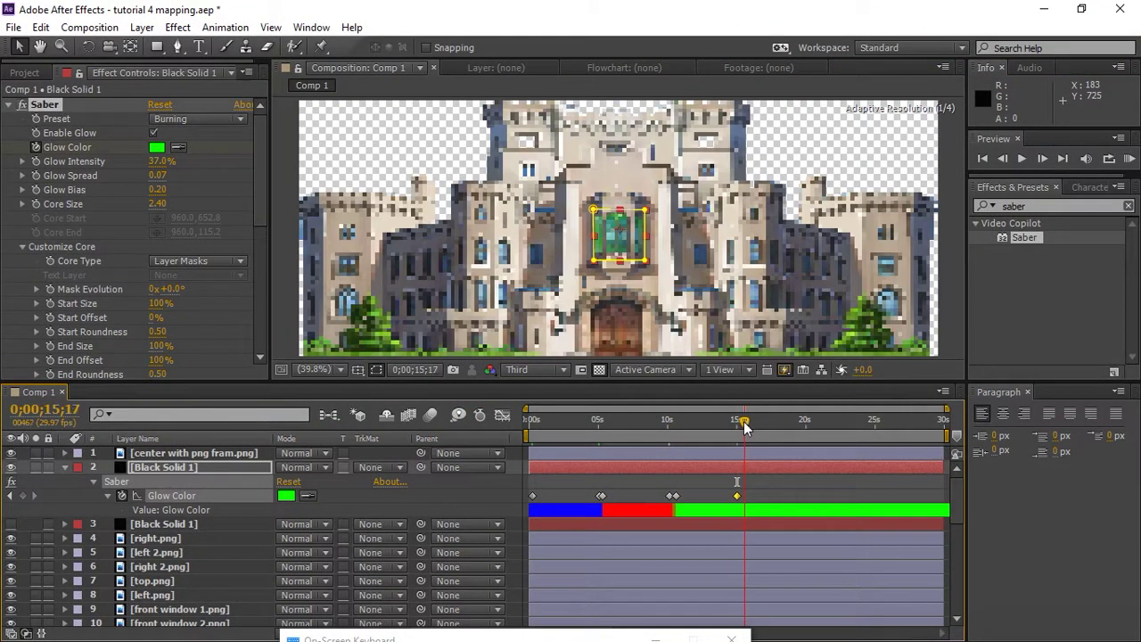
# - Set the Glow Color to yellow at 0;00;15;14 and add another keyframe at 0;00;20;08
pyautogui.click(285, 496)
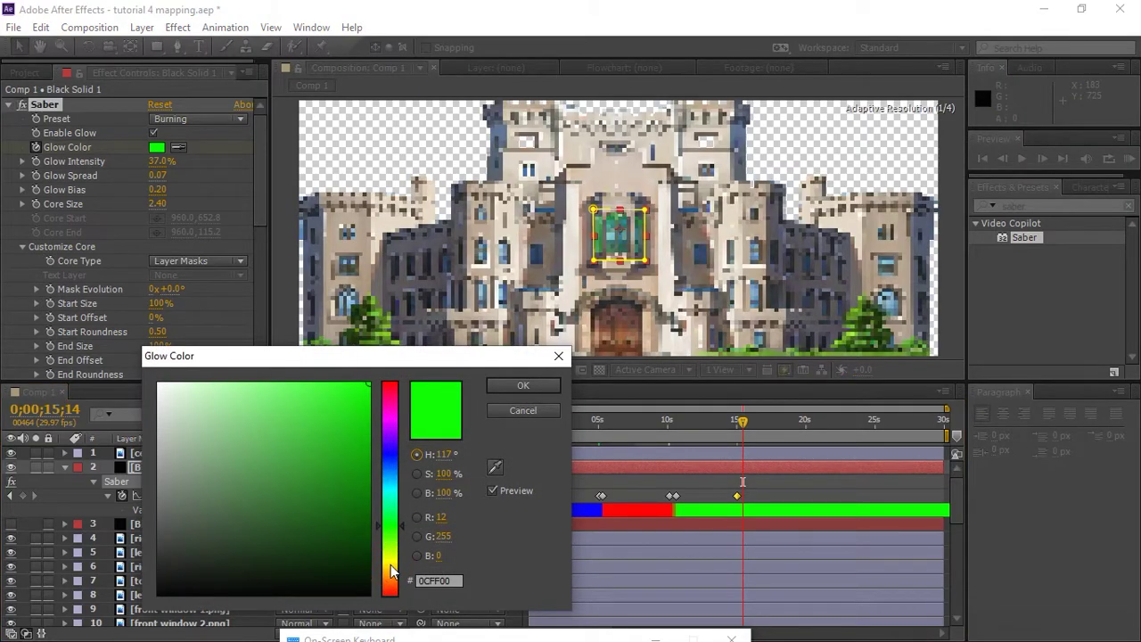
pyautogui.click(391, 564)
pyautogui.click(523, 385)
pyautogui.click(807, 436)
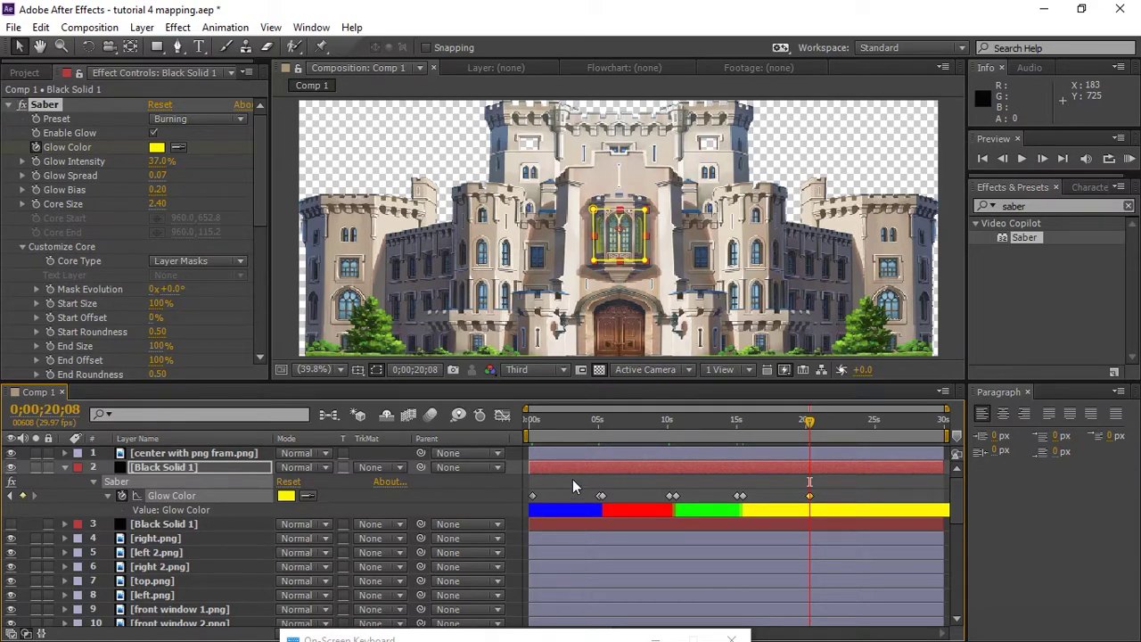
# - Set the Glow Color to blue at 0;00;20;14 and end the work area just after that keyframe
pyautogui.click(811, 437)
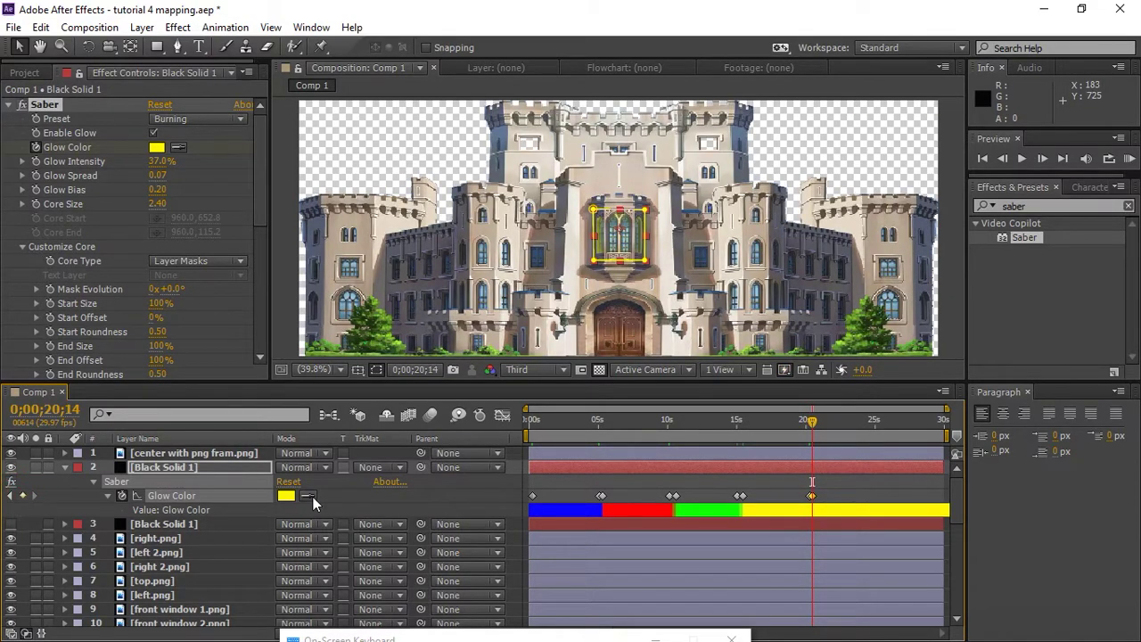
pyautogui.click(285, 495)
pyautogui.click(390, 454)
pyautogui.click(523, 385)
pyautogui.click(816, 425)
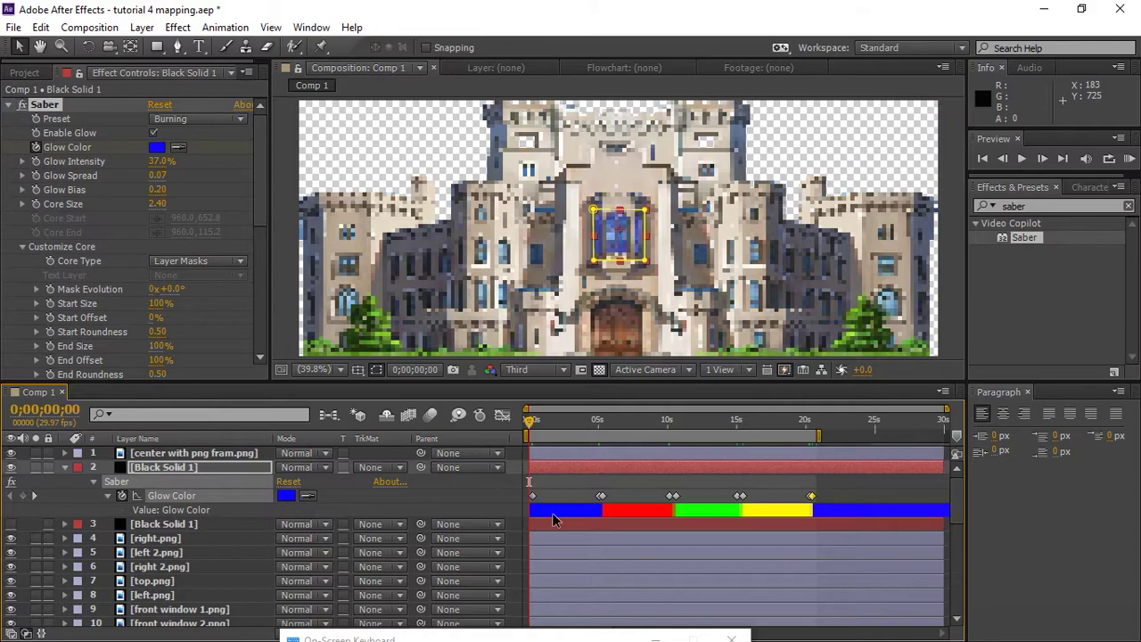
# - Preview the Glow Color animation from the start of the composition through the blue-to-red change
pyautogui.press('Home')
pyautogui.click(564, 541)
pyautogui.press('space')
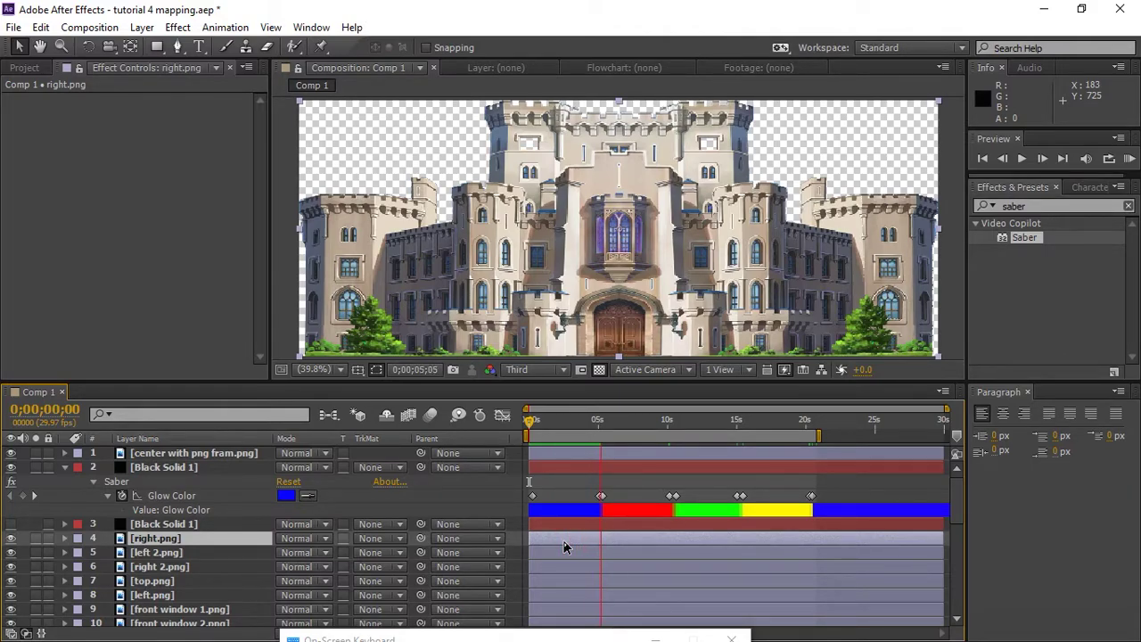
pyautogui.press('space')
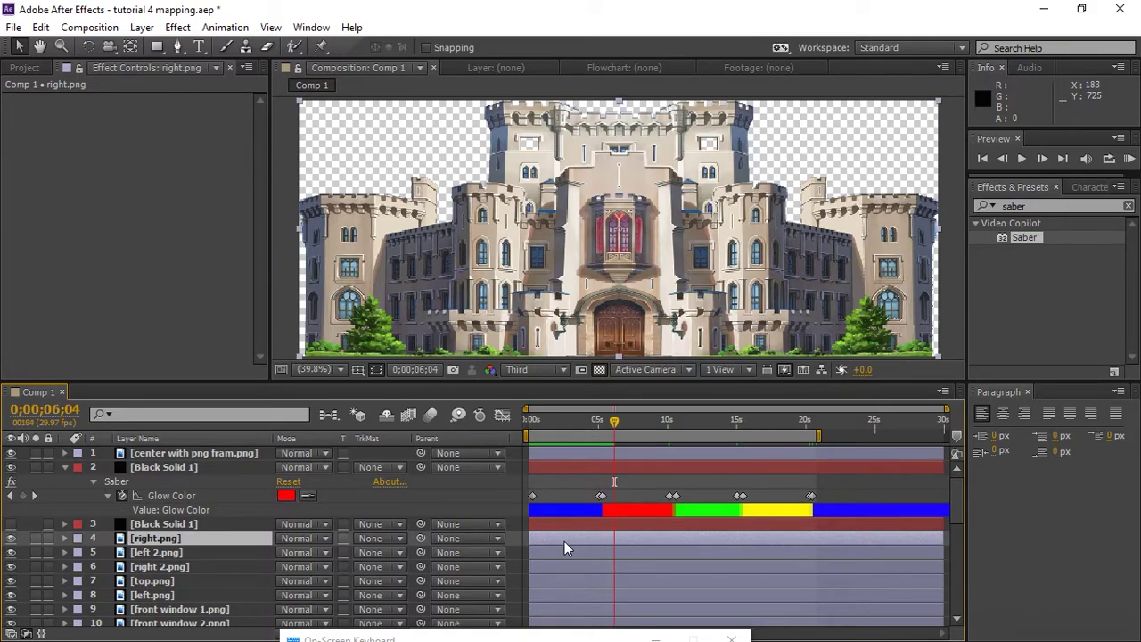
# - Show the lower Black Solid 1 layer, checking playback from about 10 and 15 seconds, and save the project
pyautogui.click(11, 524)
pyautogui.press('space')
pyautogui.click(666, 424)
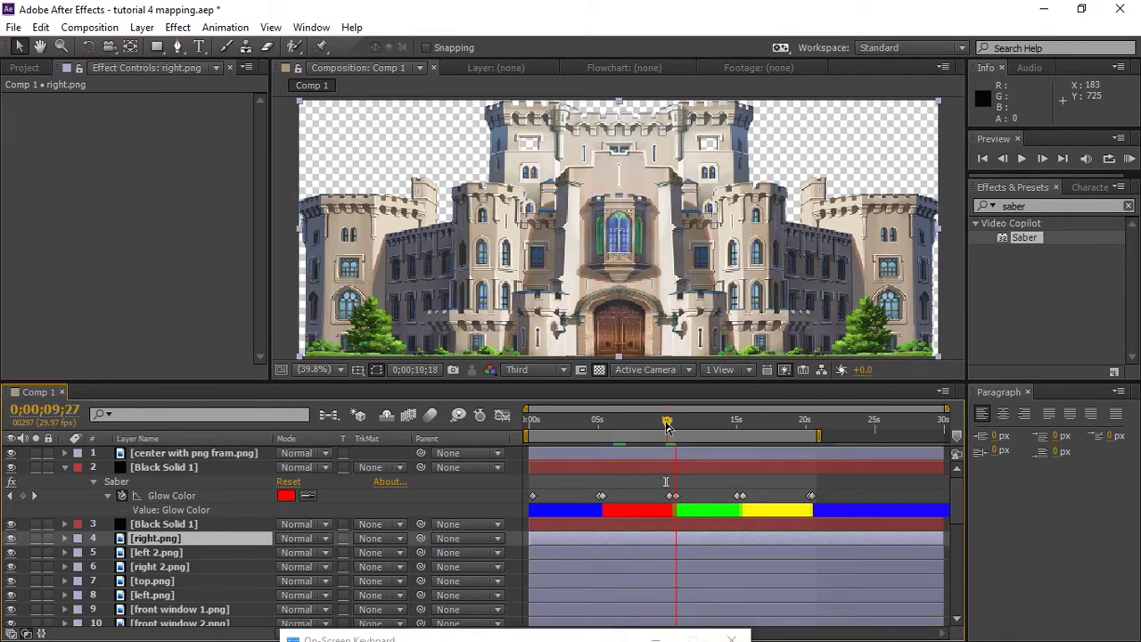
pyautogui.click(735, 425)
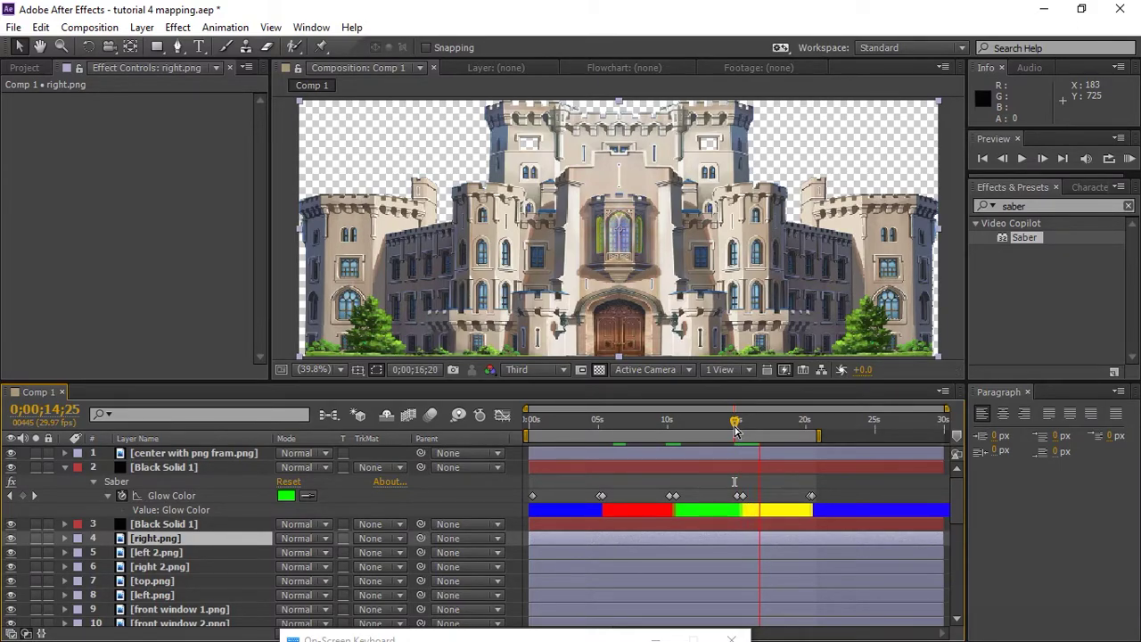
pyautogui.hotkey('ctrl', 's')
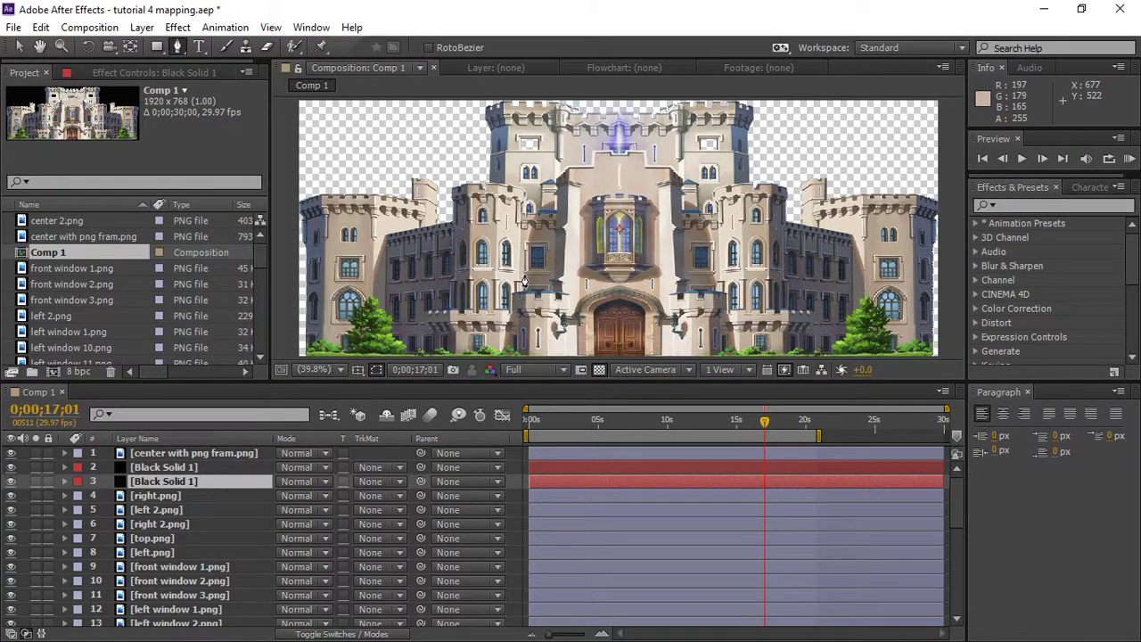
# - Draw a rectangular mask on the layer 3 Black Solid 1 around the square window just left of the central window
pyautogui.click(524, 275)
pyautogui.click(548, 241)
pyautogui.click(549, 273)
pyautogui.click(524, 274)
pyautogui.click(123, 73)
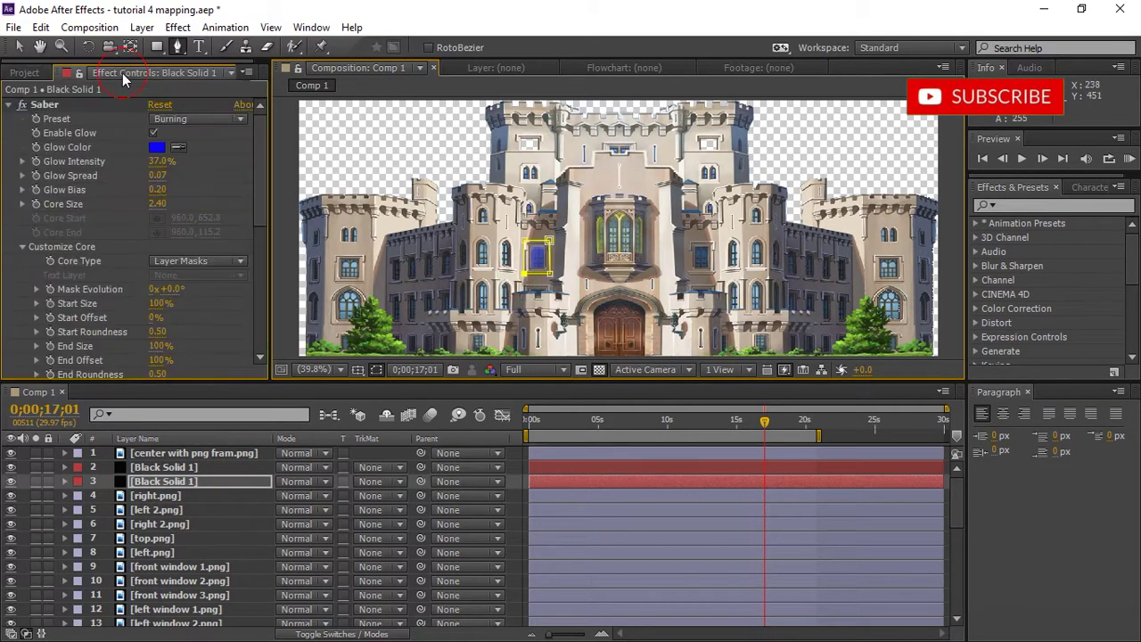
# - Duplicate the layer 3 Black Solid 1 and delete the copied window mask from the layer 4 solid
pyautogui.click(166, 483)
pyautogui.hotkey('ctrl', 'd')
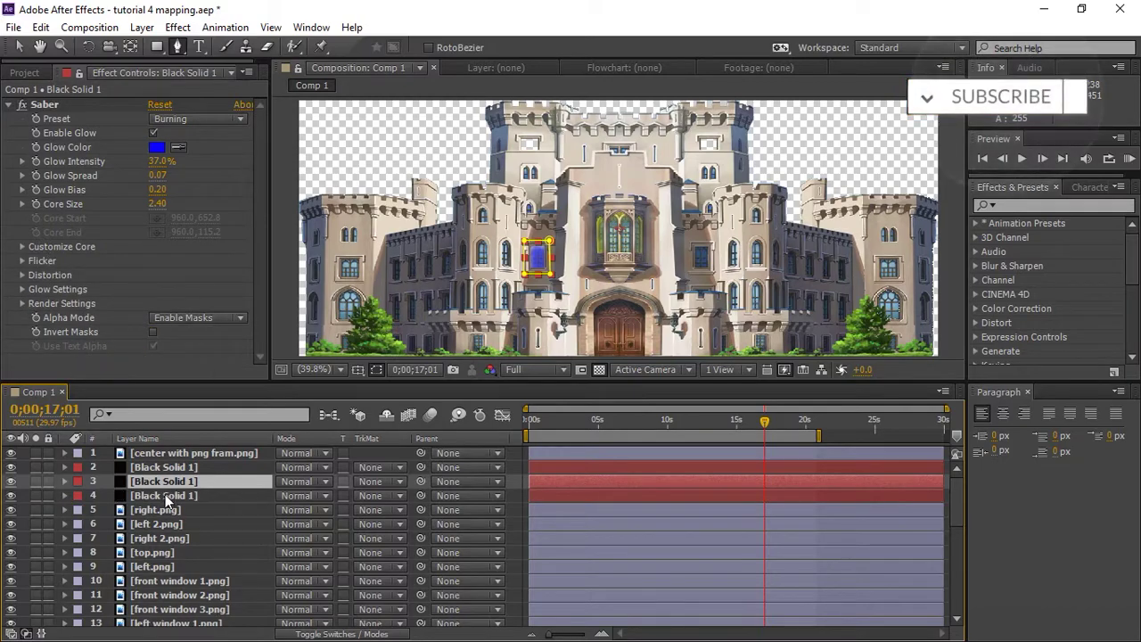
pyautogui.click(165, 495)
pyautogui.press('Return')
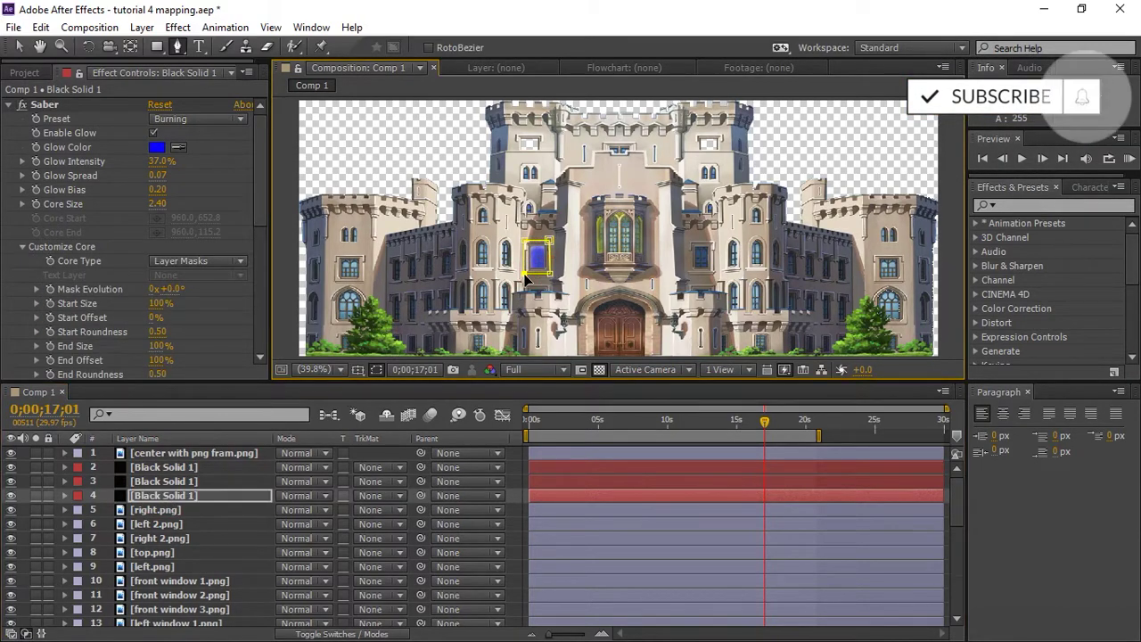
pyautogui.click(19, 46)
pyautogui.moveTo(517, 231); pyautogui.dragTo(563, 279)
pyautogui.press('ctrl+super+o')
pyautogui.click(560, 495)
pyautogui.moveTo(544, 403); pyautogui.dragTo(1139, 71)
# - Draw a rectangular mask on the layer 4 Black Solid 1 around the upper window pair of the left inner tower
pyautogui.click(181, 51)
pyautogui.click(468, 235)
pyautogui.click(516, 235)
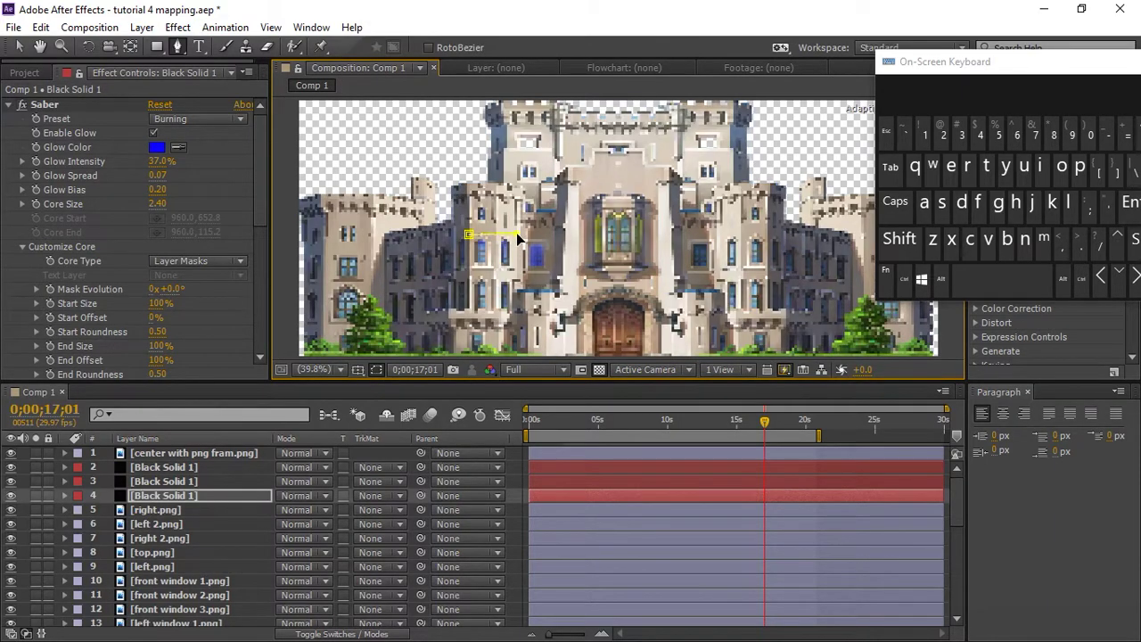
pyautogui.click(519, 369)
pyautogui.click(525, 448)
pyautogui.click(515, 268)
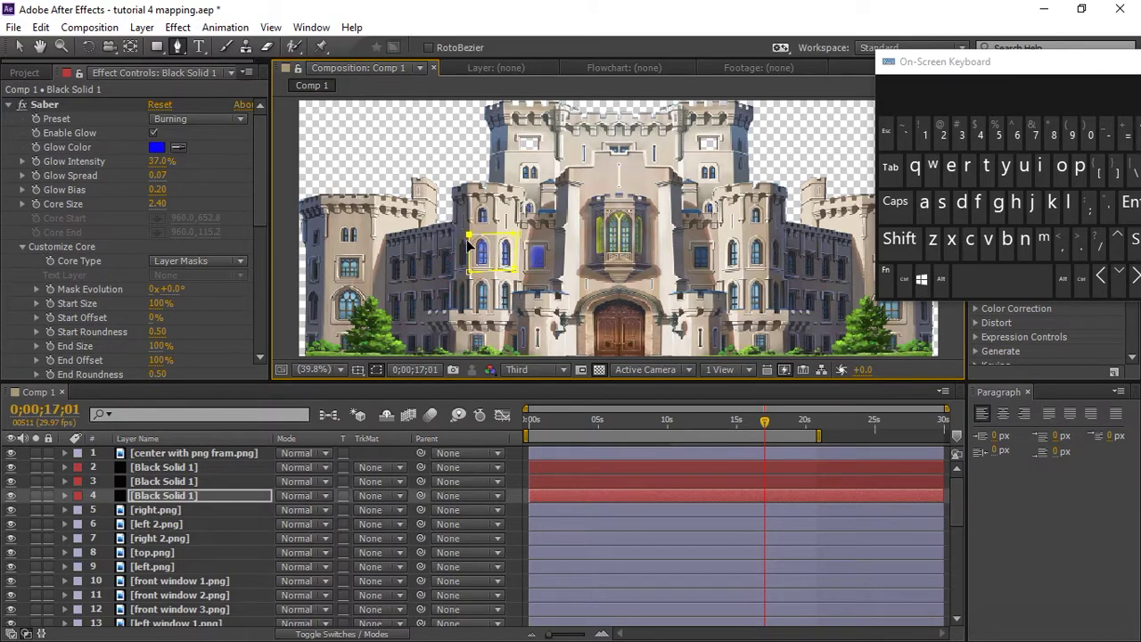
pyautogui.click(468, 268)
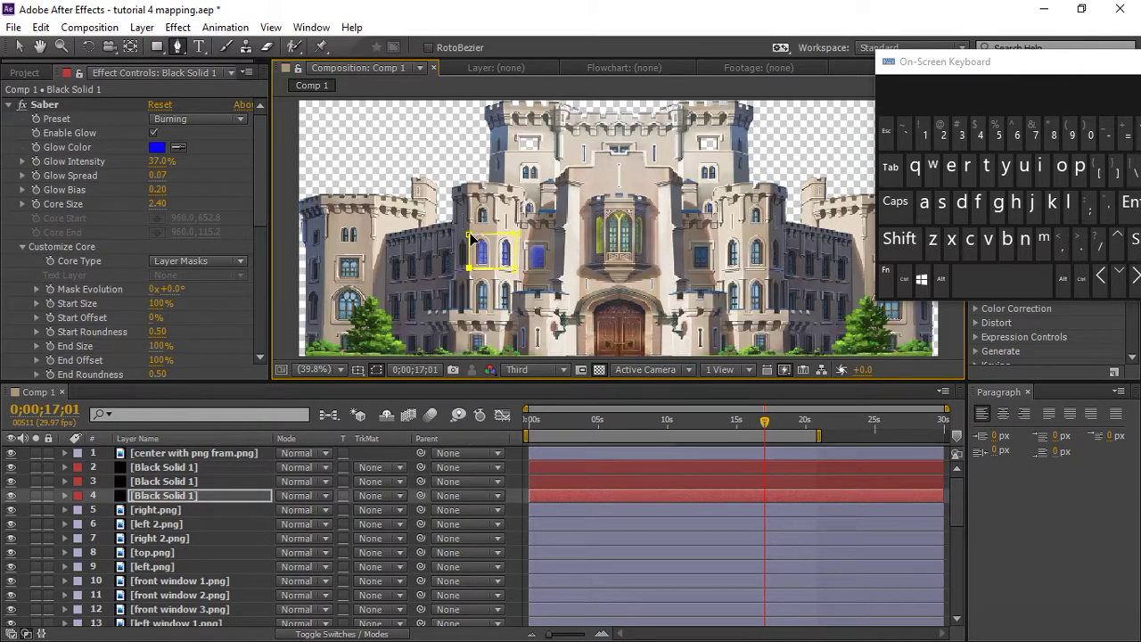
pyautogui.moveTo(512, 236); pyautogui.dragTo(510, 234)
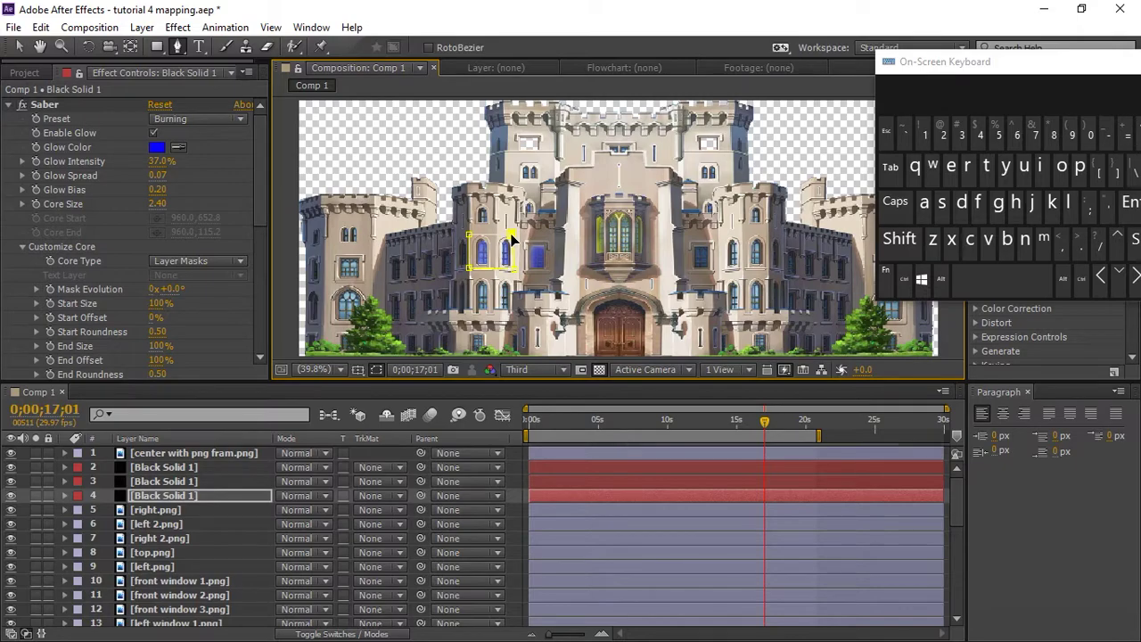
# - Duplicate the layer 4 Black Solid 1 and delete the copied mask from the layer 5 solid
pyautogui.hotkey('ctrl', 'd')
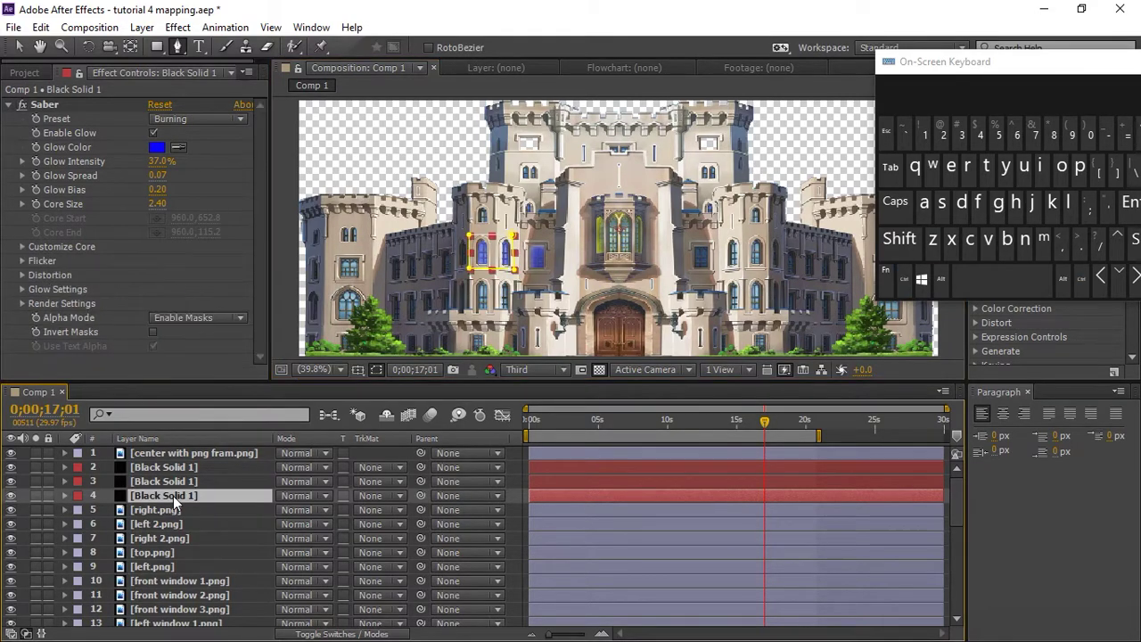
pyautogui.click(173, 508)
pyautogui.click(16, 49)
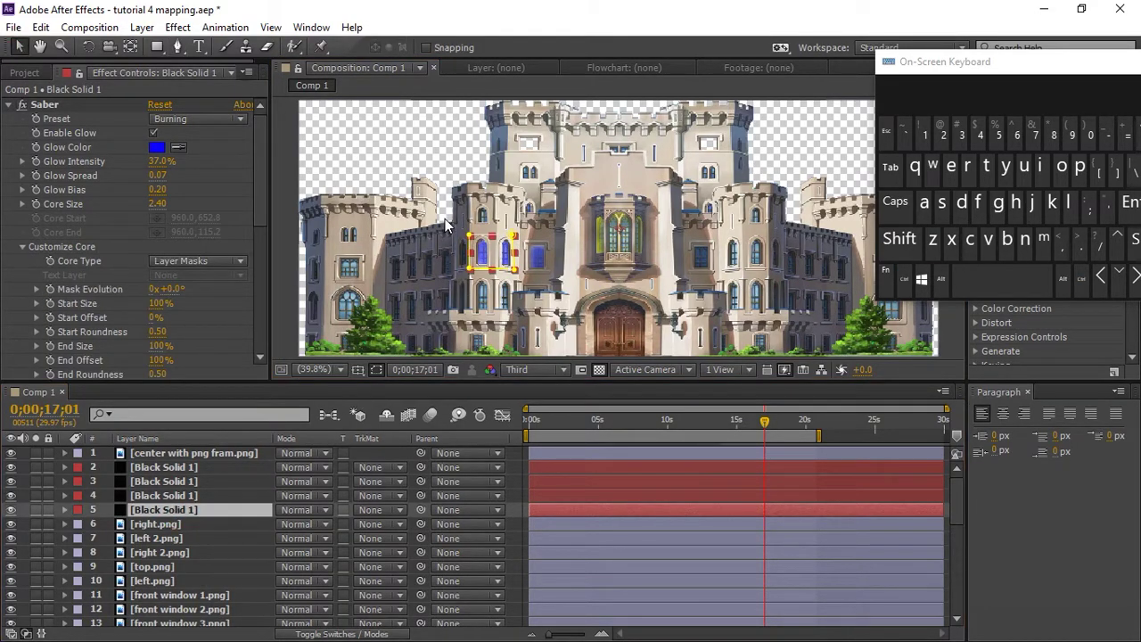
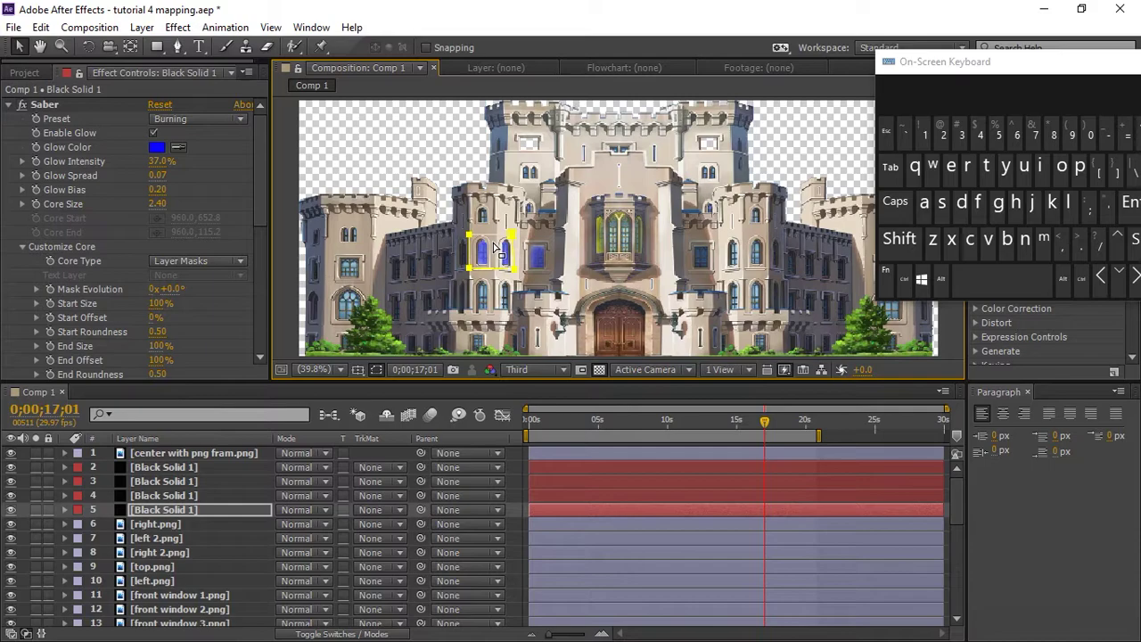
pyautogui.click(481, 278)
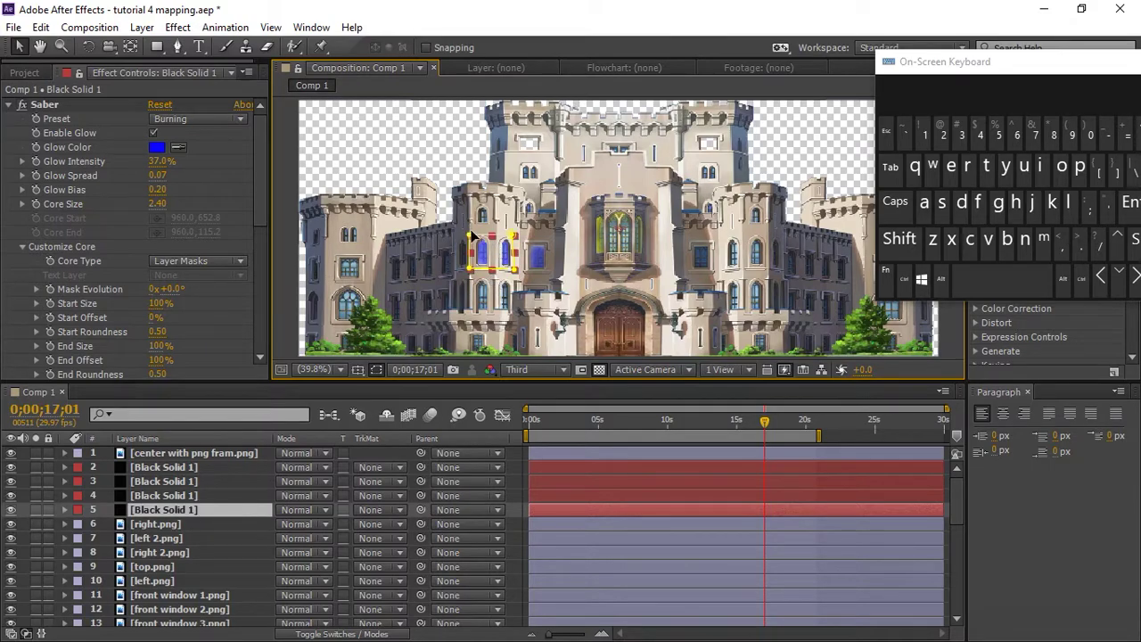
pyautogui.click(469, 234)
pyautogui.moveTo(1099, 78); pyautogui.dragTo(1027, 57)
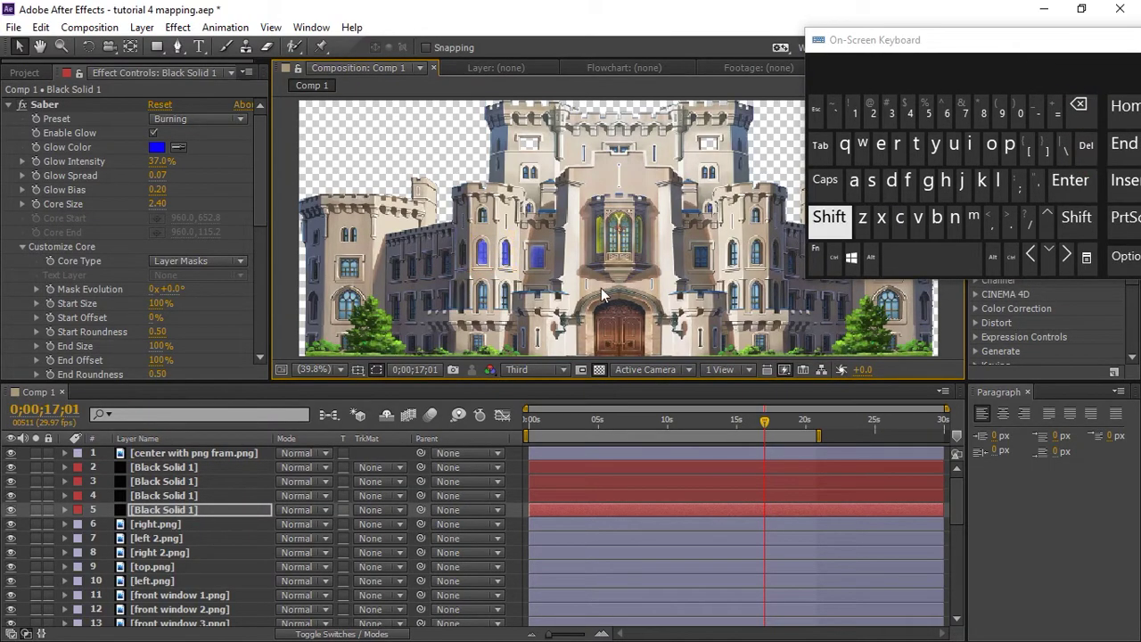
# - Draw a rectangular mask on the layer 5 Black Solid 1 around the lower window pair of the left inner tower
pyautogui.click(175, 47)
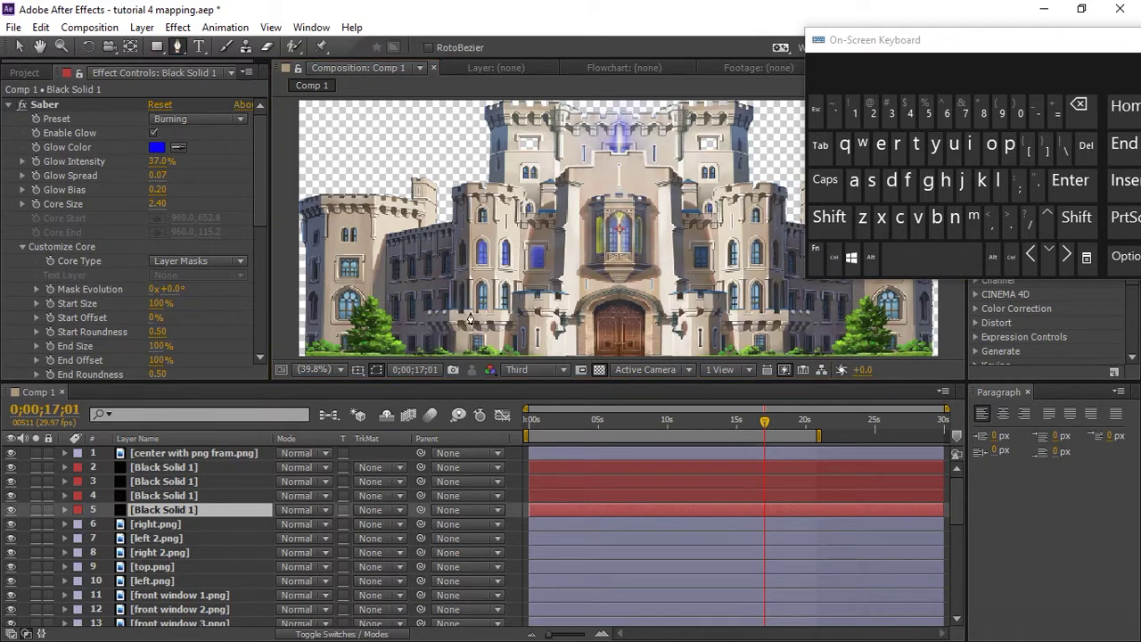
pyautogui.click(470, 313)
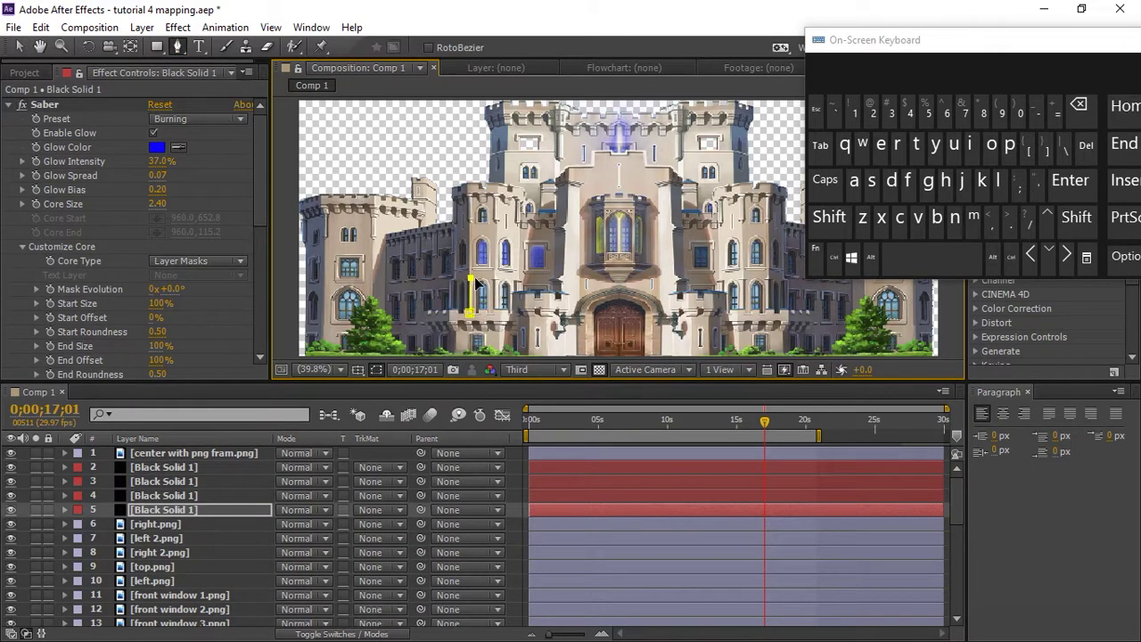
pyautogui.click(469, 312)
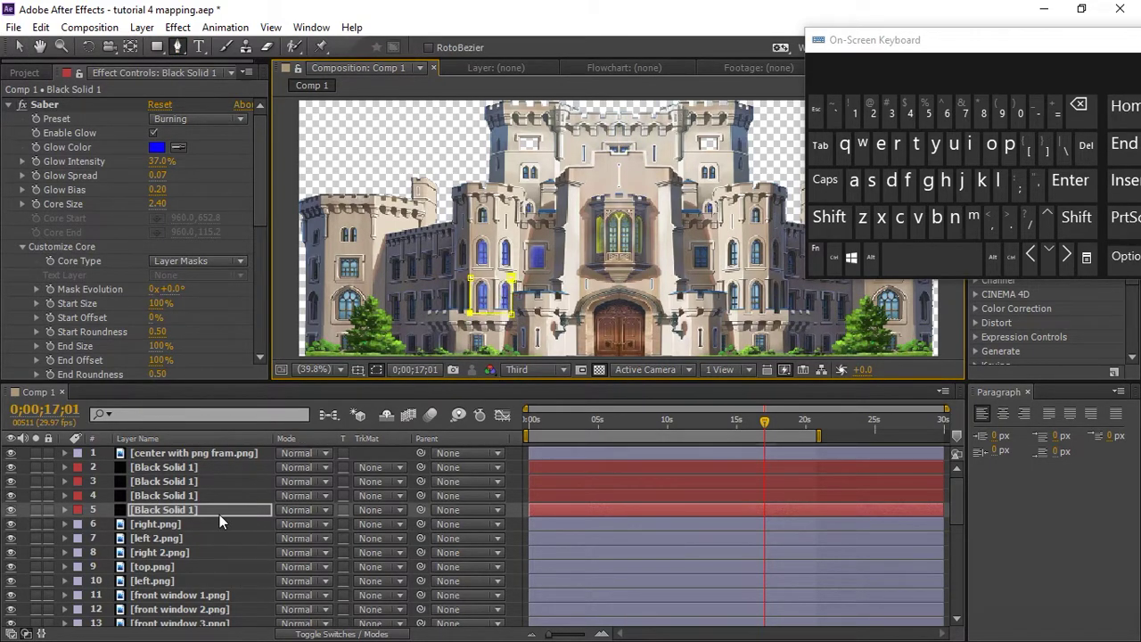
# - Duplicate the layer 5 Black Solid 1 and delete the copied mask from the layer 6 solid
pyautogui.click(192, 510)
pyautogui.hotkey('ctrl', 'd')
pyautogui.click(185, 524)
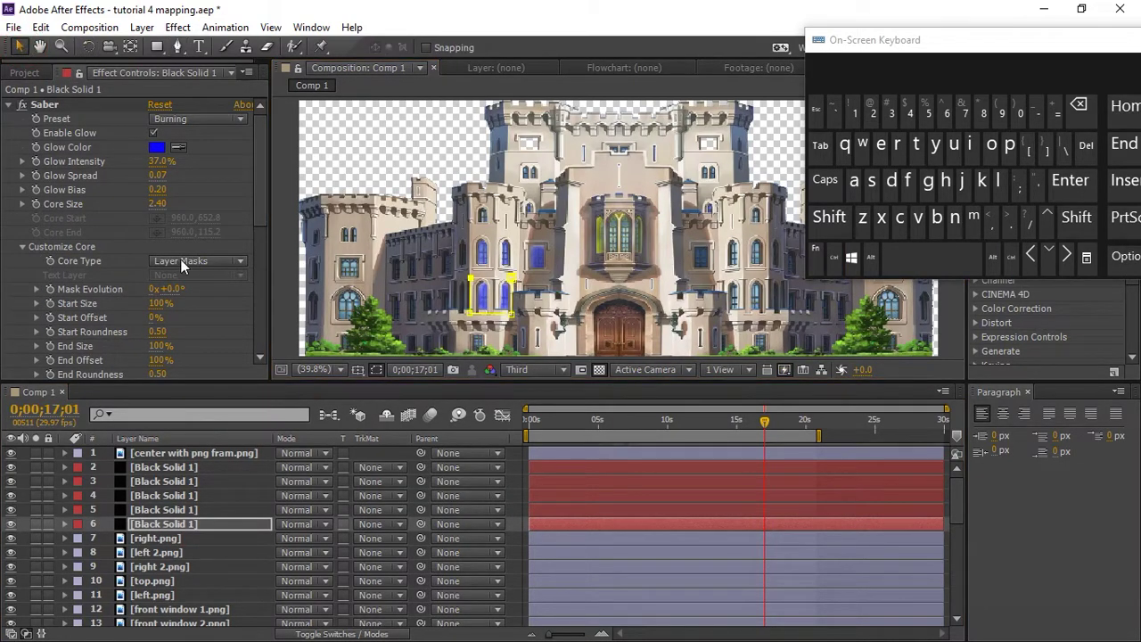
pyautogui.press('v')
pyautogui.moveTo(532, 334); pyautogui.dragTo(534, 337)
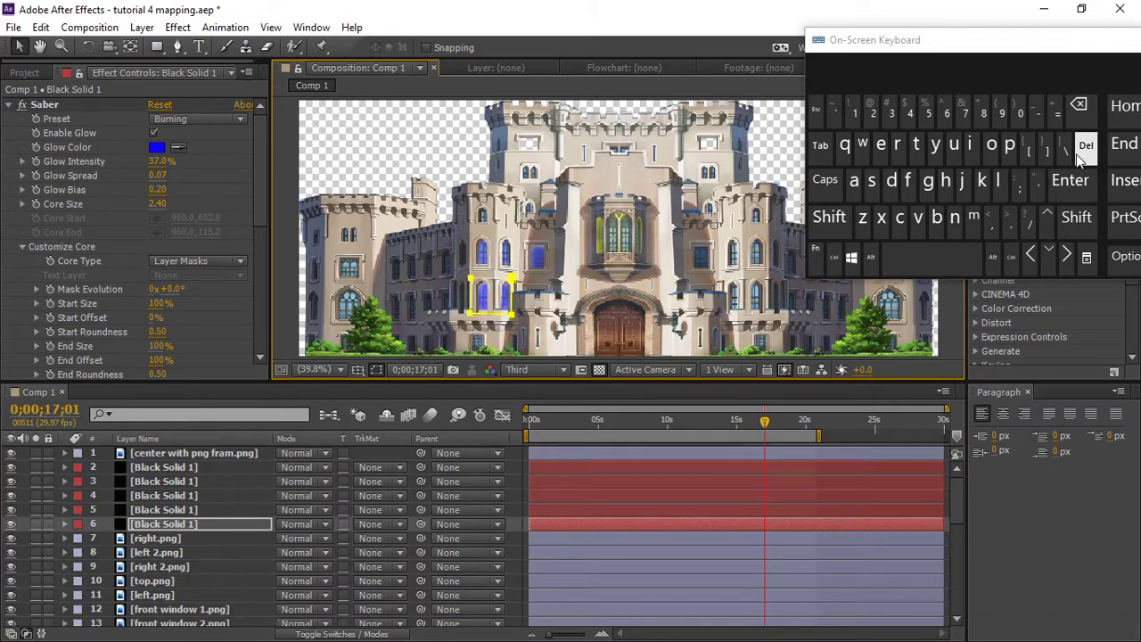
pyautogui.click(1086, 147)
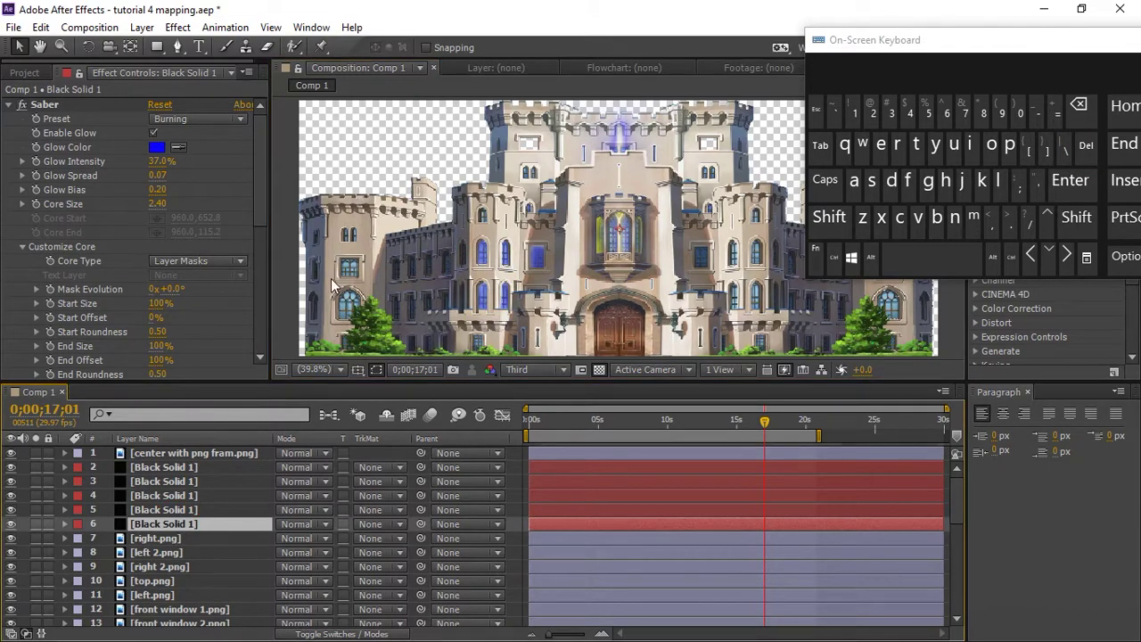
# - Mask the two stacked windows of the far-left tower on the layer 6 Black Solid 1 and move that layer below left.png
pyautogui.press('g')
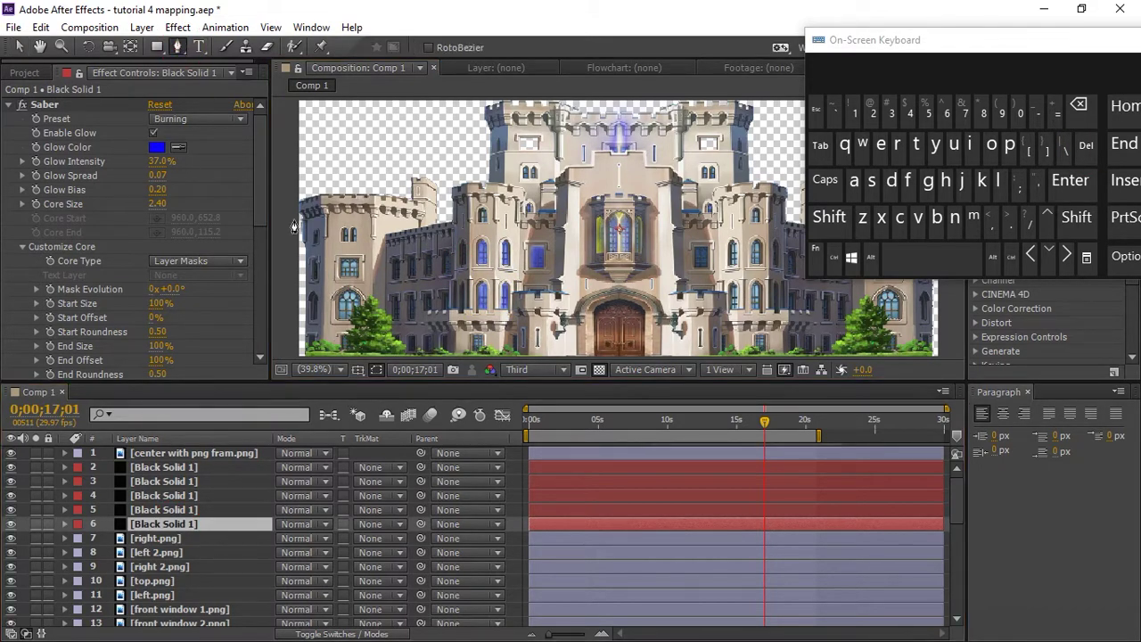
pyautogui.click(329, 329)
pyautogui.click(332, 253)
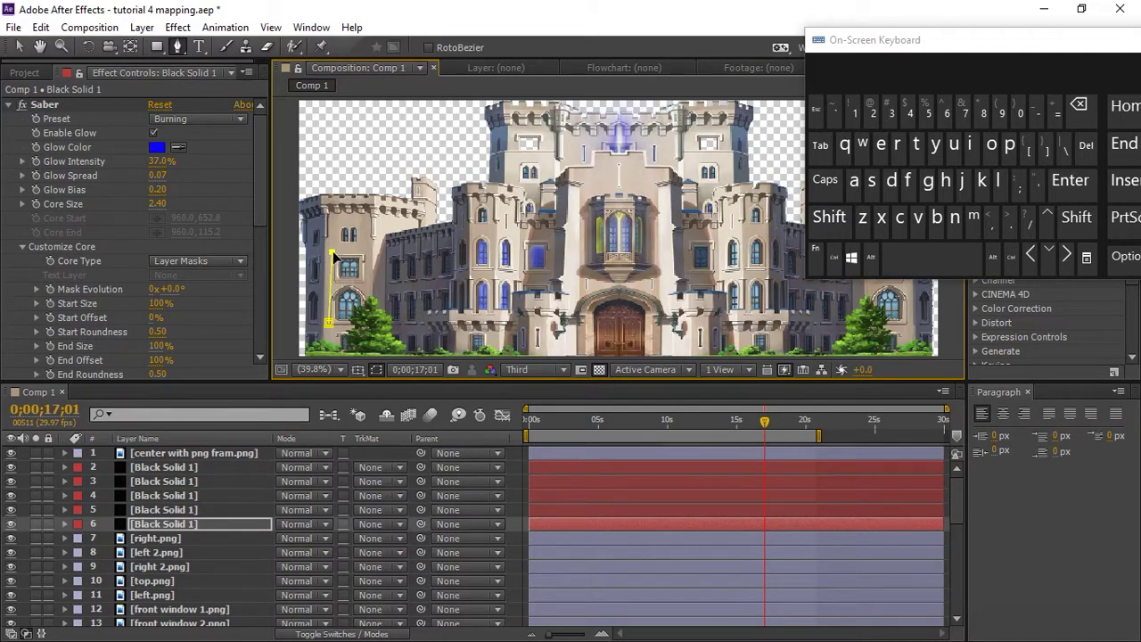
pyautogui.click(371, 326)
pyautogui.click(329, 322)
pyautogui.moveTo(367, 252); pyautogui.dragTo(371, 249)
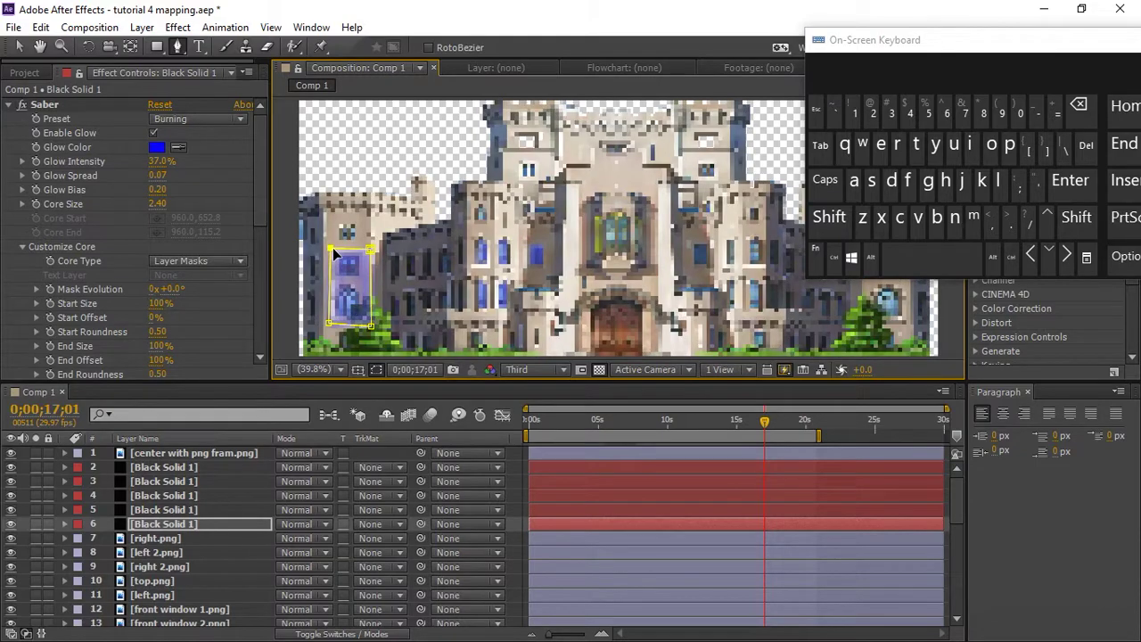
pyautogui.moveTo(370, 326); pyautogui.dragTo(368, 324)
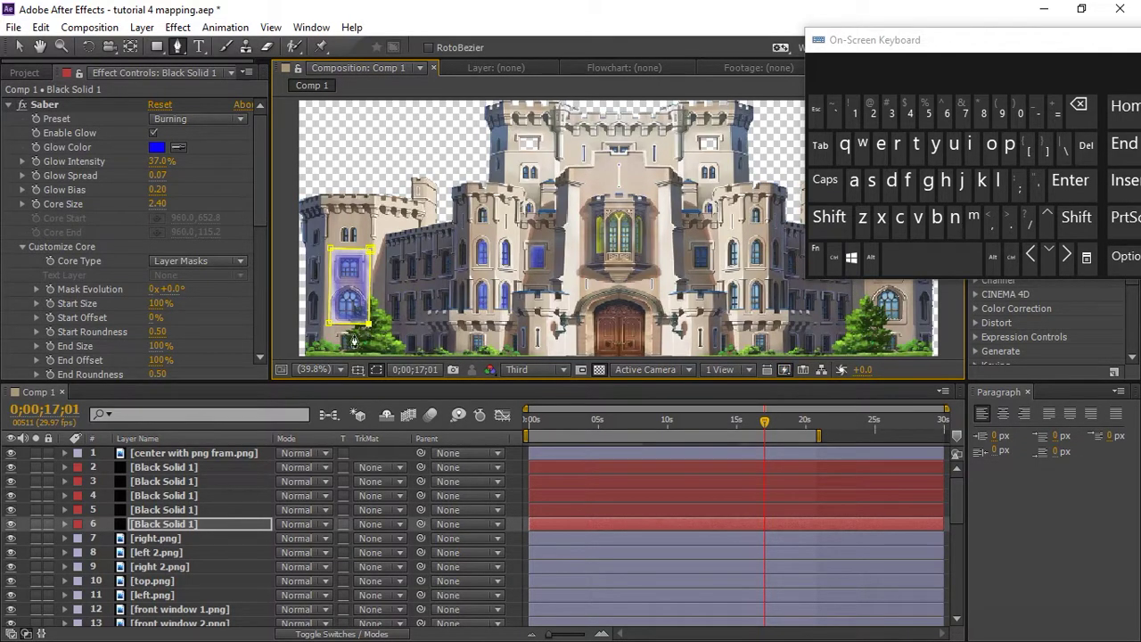
pyautogui.moveTo(164, 524); pyautogui.dragTo(165, 598)
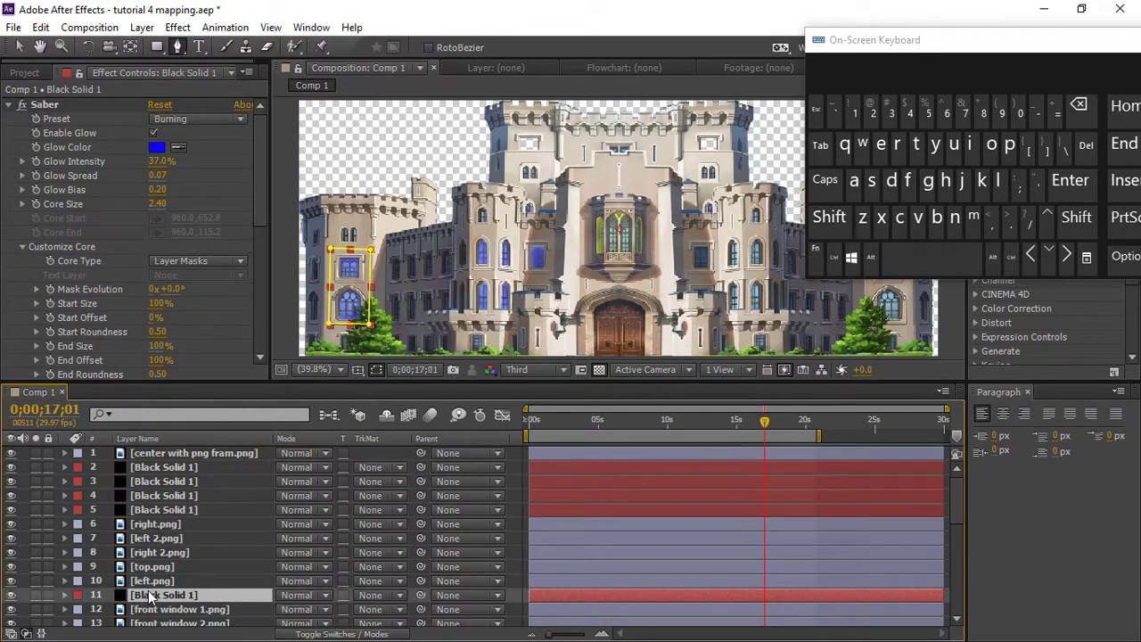
pyautogui.click(189, 578)
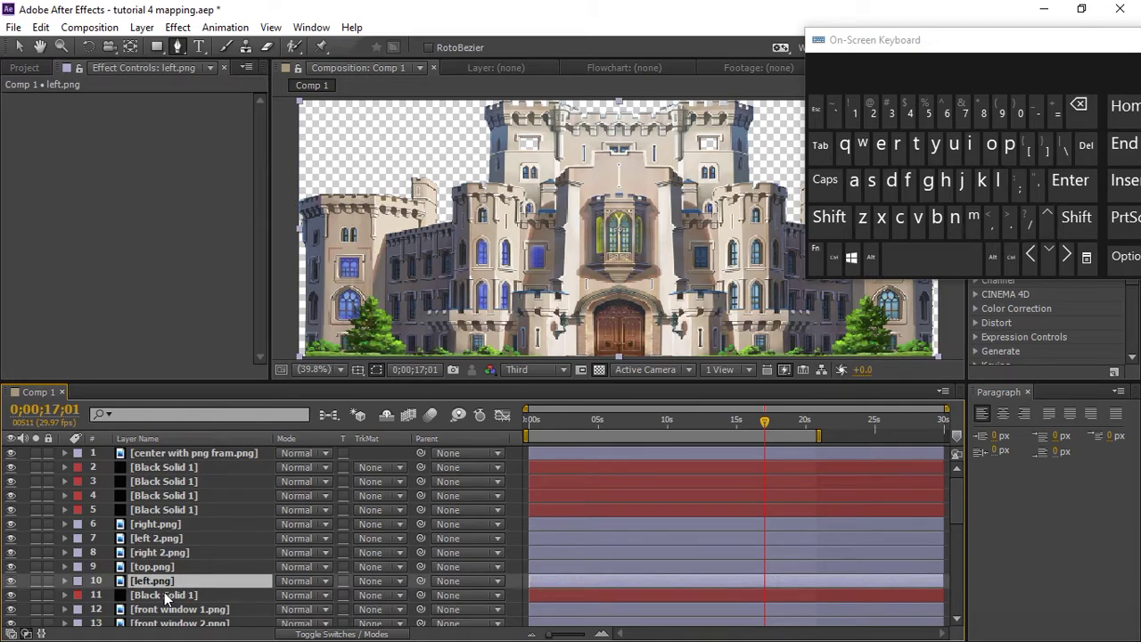
# - Duplicate the Black Solid 1 below left.png and select the whole mask on the layer 12 copy
pyautogui.click(183, 594)
pyautogui.hotkey('ctrl', 'd')
pyautogui.click(176, 609)
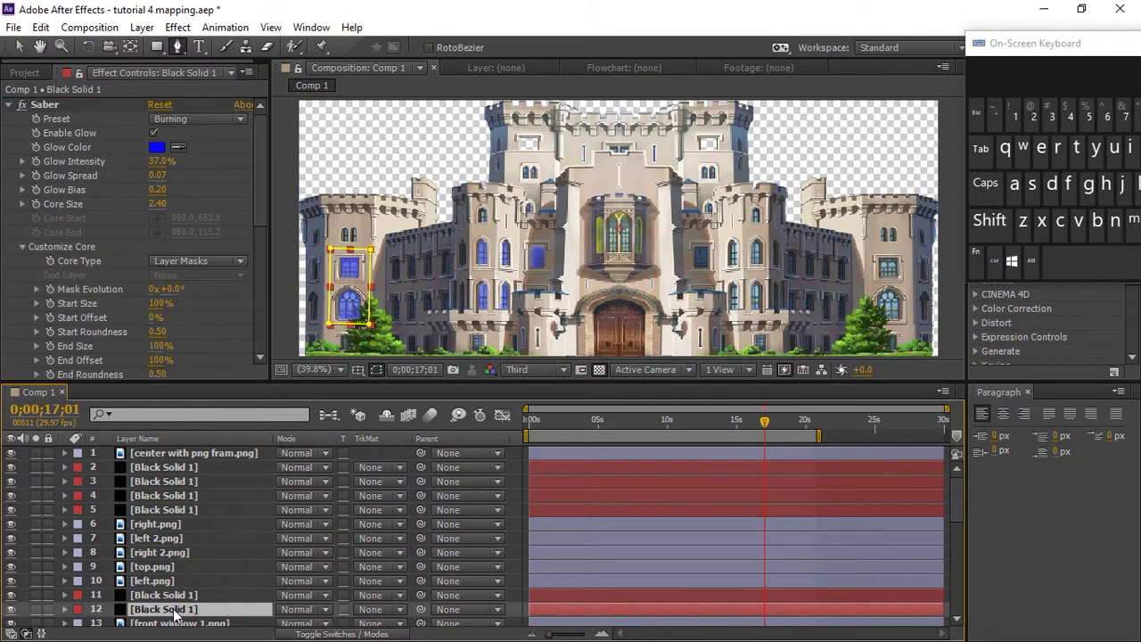
pyautogui.click(331, 249)
pyautogui.moveTo(1103, 49); pyautogui.dragTo(948, 41)
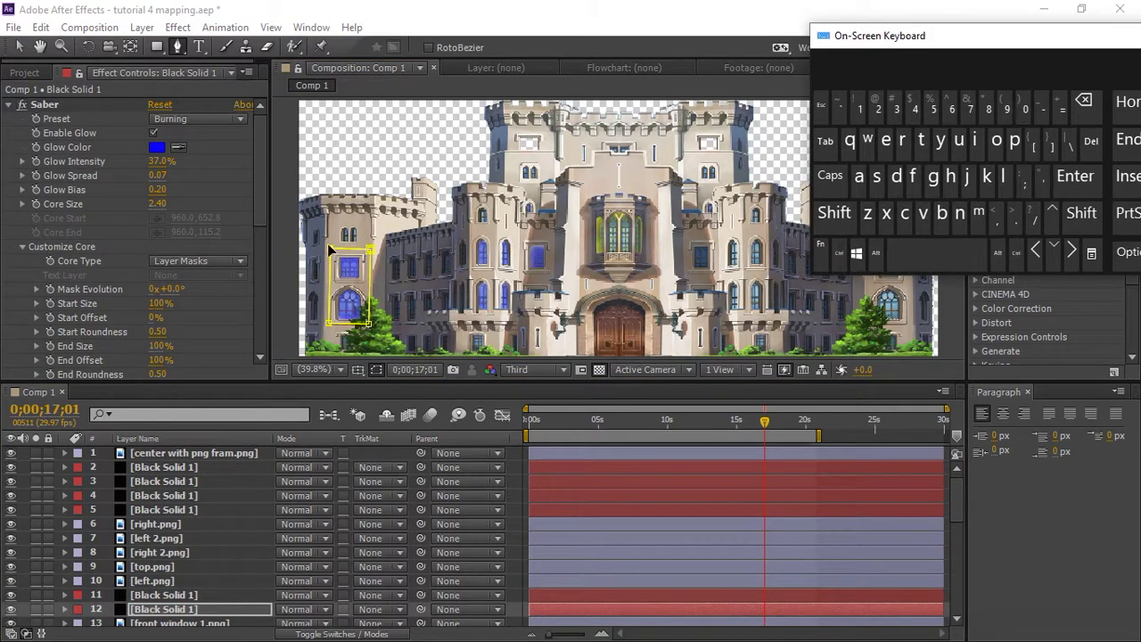
pyautogui.press('v')
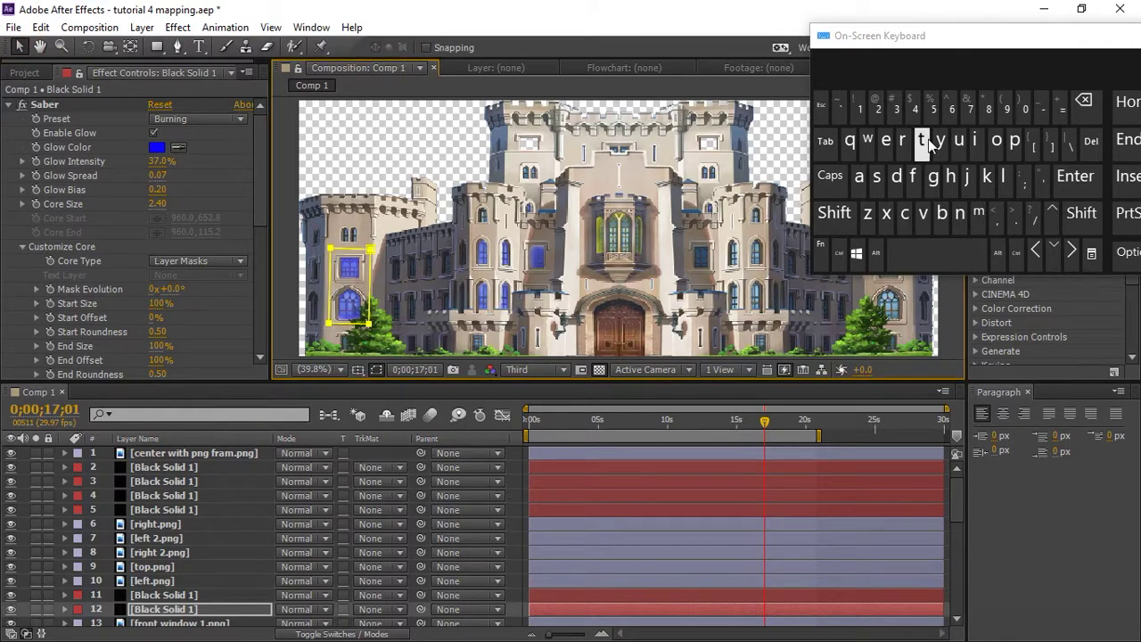
# - Replace the copied mask on the layer 12 solid with a Pen mask around the right turret's upper windows
pyautogui.click(1085, 108)
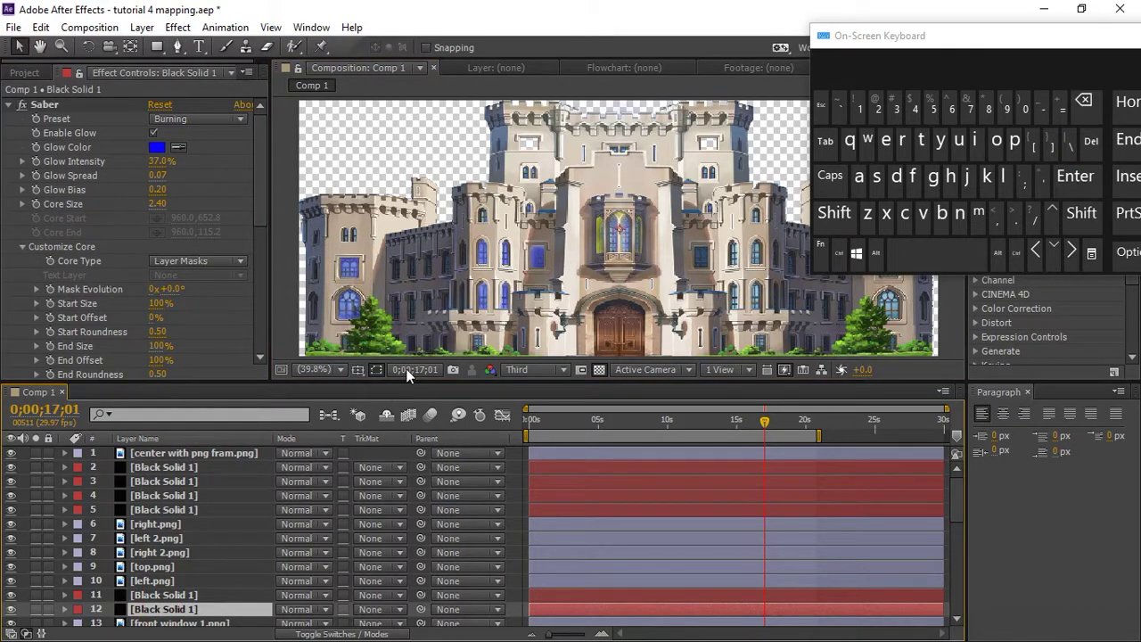
pyautogui.click(179, 46)
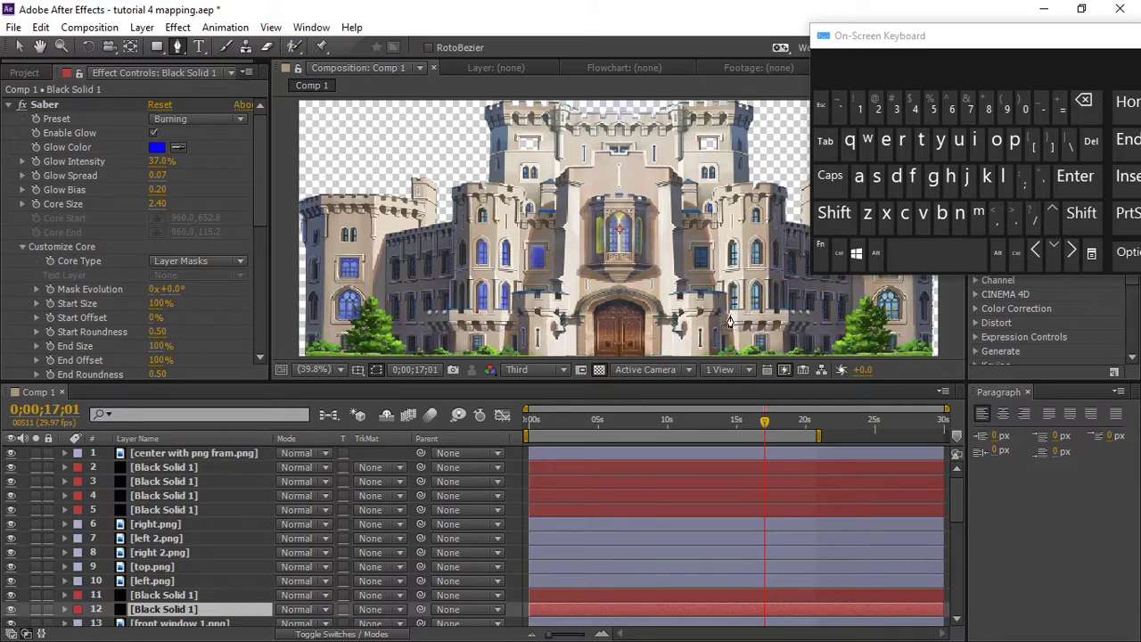
pyautogui.click(723, 268)
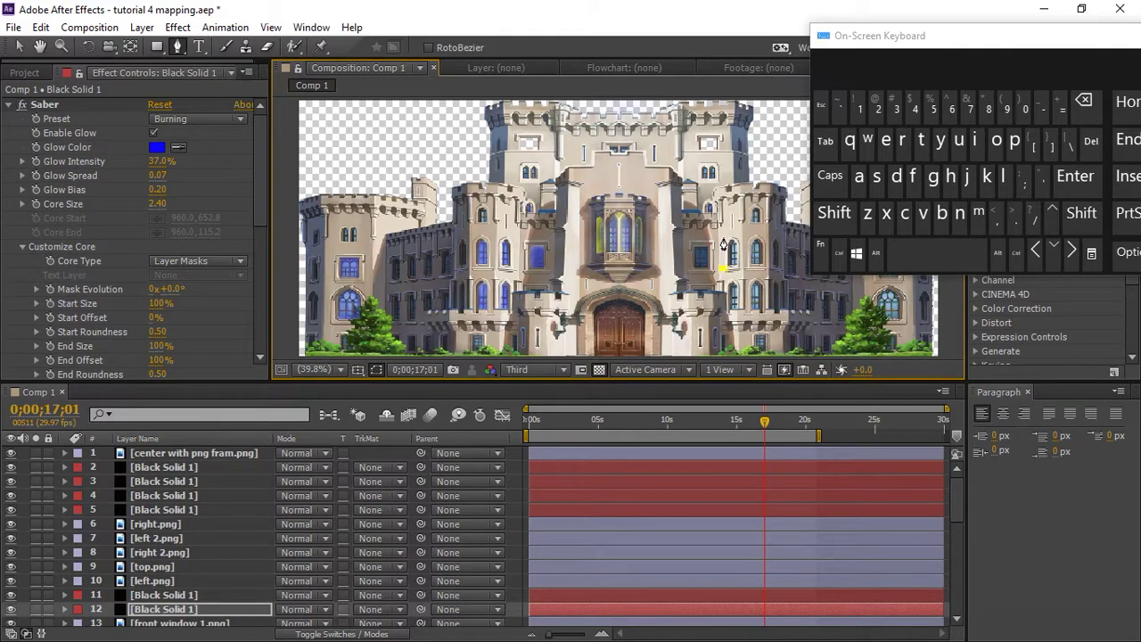
pyautogui.click(765, 238)
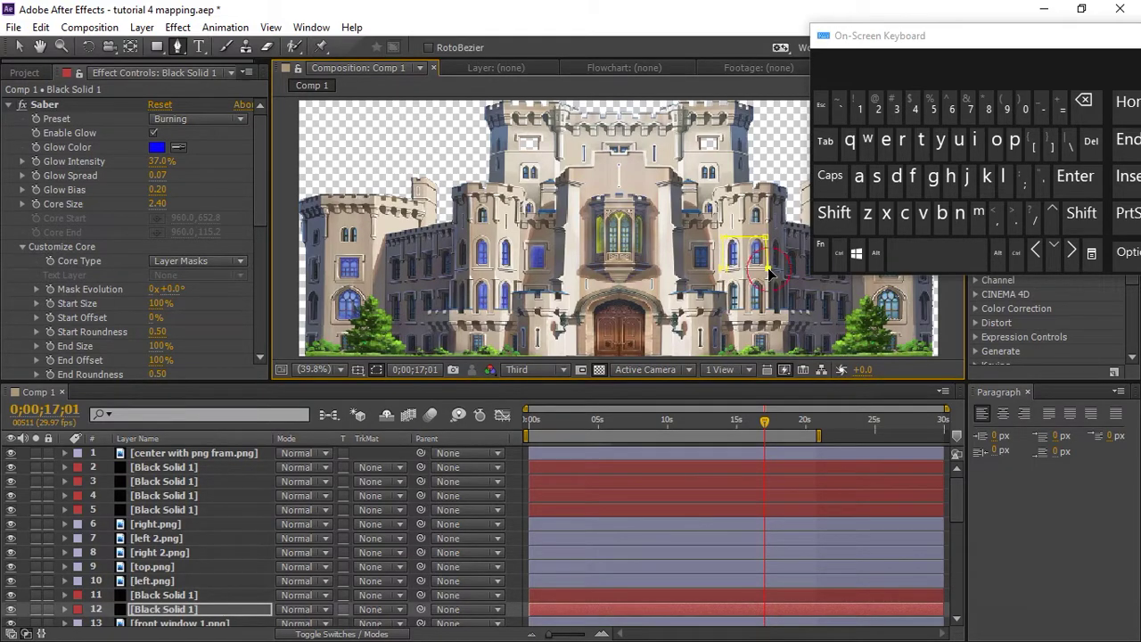
pyautogui.hotkey('ctrl', 'z')
pyautogui.click(781, 275)
pyautogui.click(724, 274)
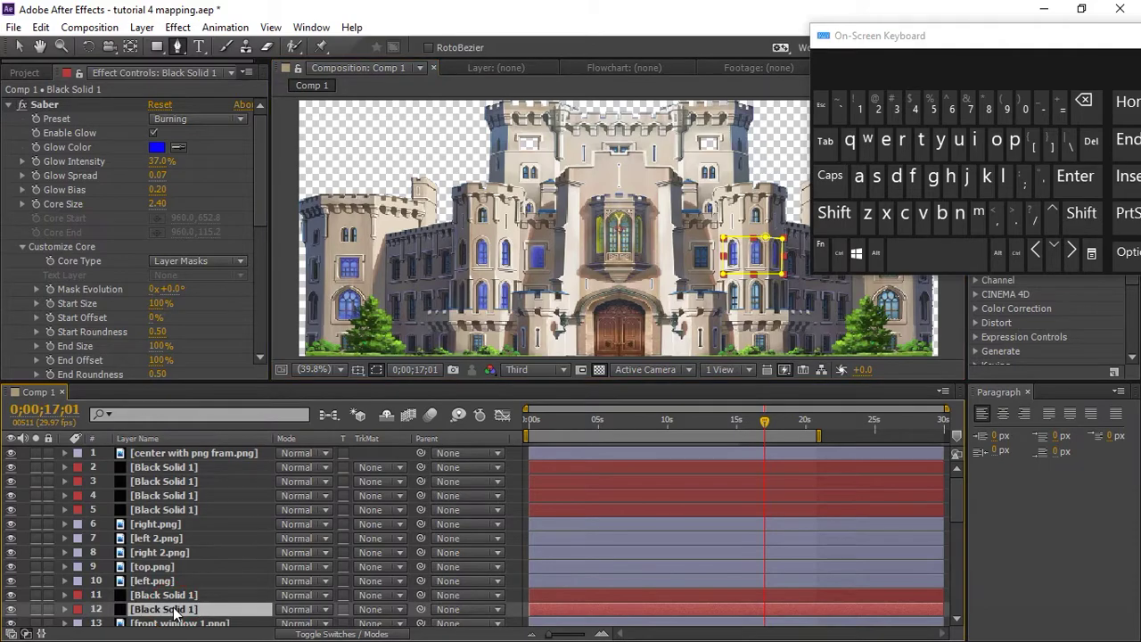
# - Widen the mask on the layer 4 solid outward to include the left turret's outermost upper window
pyautogui.click(173, 509)
pyautogui.click(175, 495)
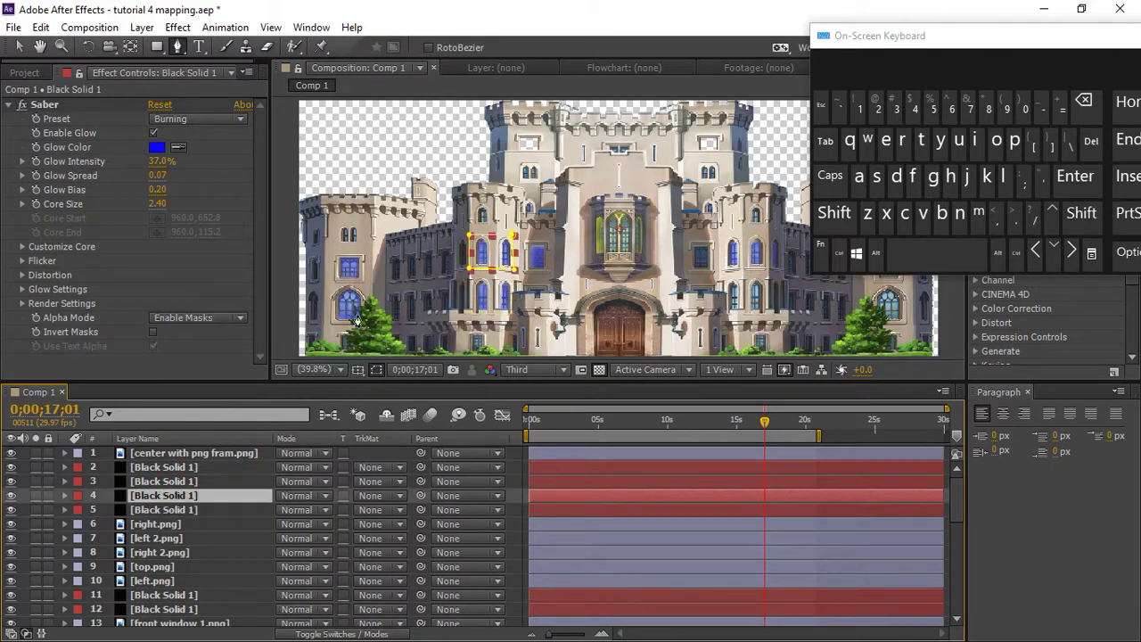
pyautogui.moveTo(471, 272); pyautogui.dragTo(463, 274)
pyautogui.moveTo(469, 234); pyautogui.dragTo(451, 236)
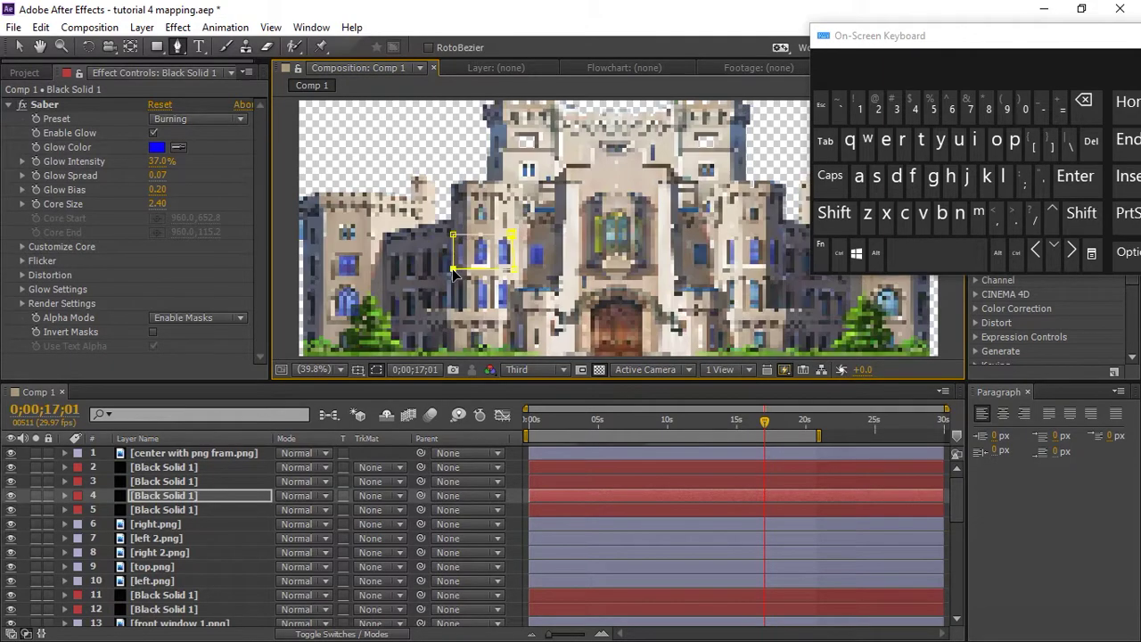
# - Duplicate the layer 12 Black Solid 1 and select the lower copy
pyautogui.click(173, 609)
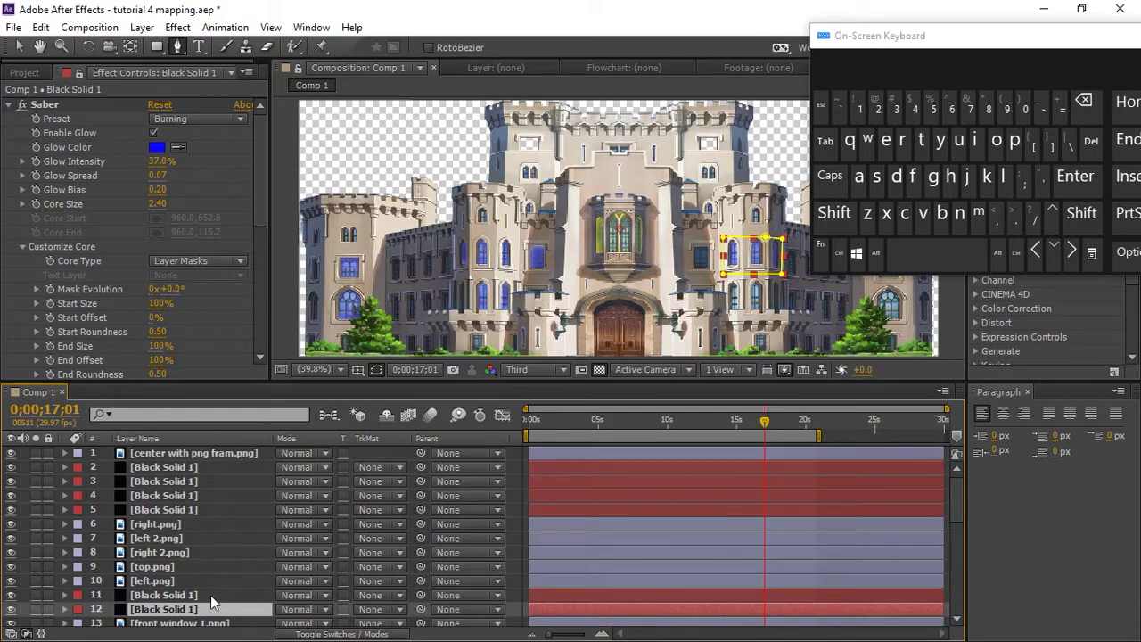
pyautogui.hotkey('ctrl', 'd')
pyautogui.click(178, 620)
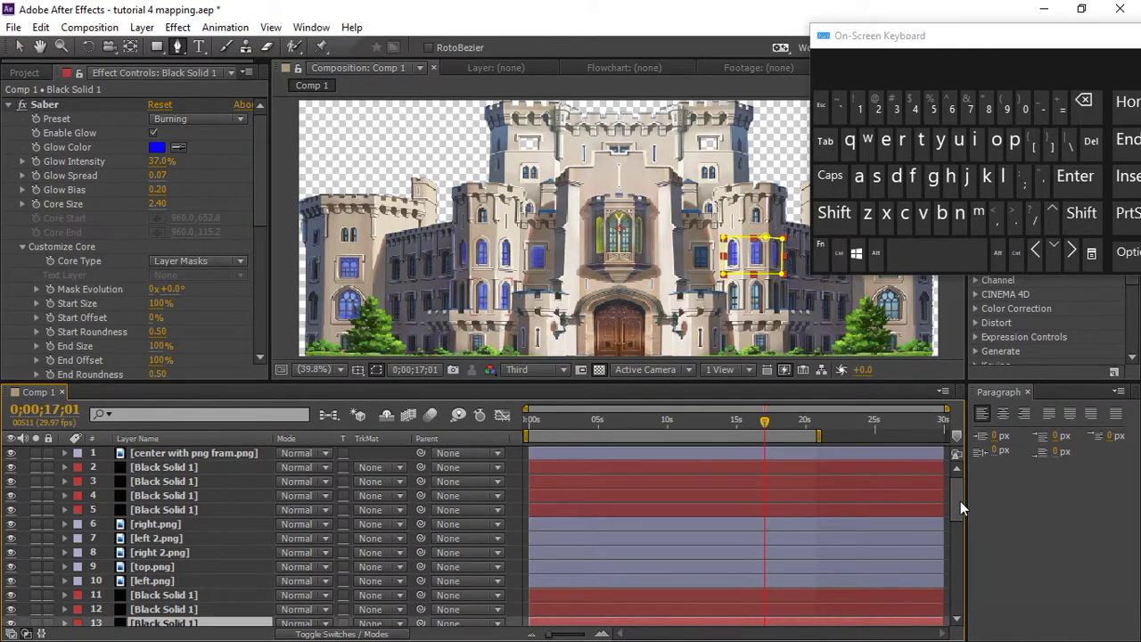
pyautogui.moveTo(960, 500); pyautogui.dragTo(960, 519)
# - Delete the copied mask around the right turret's upper windows from the layer 13 solid
pyautogui.click(19, 47)
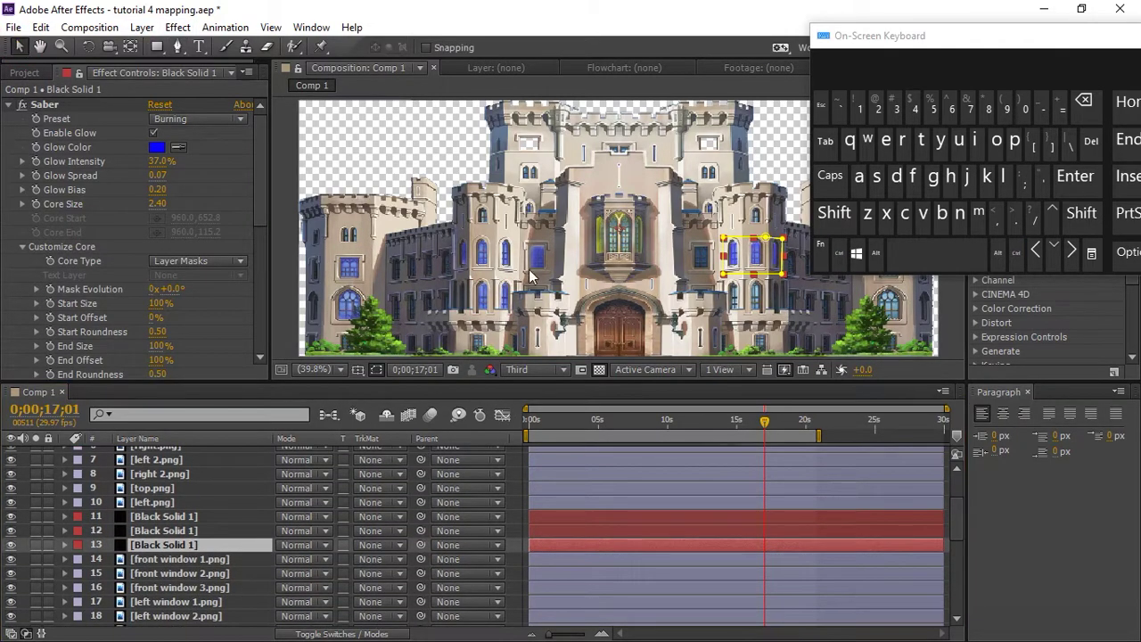
pyautogui.click(714, 230)
pyautogui.click(186, 546)
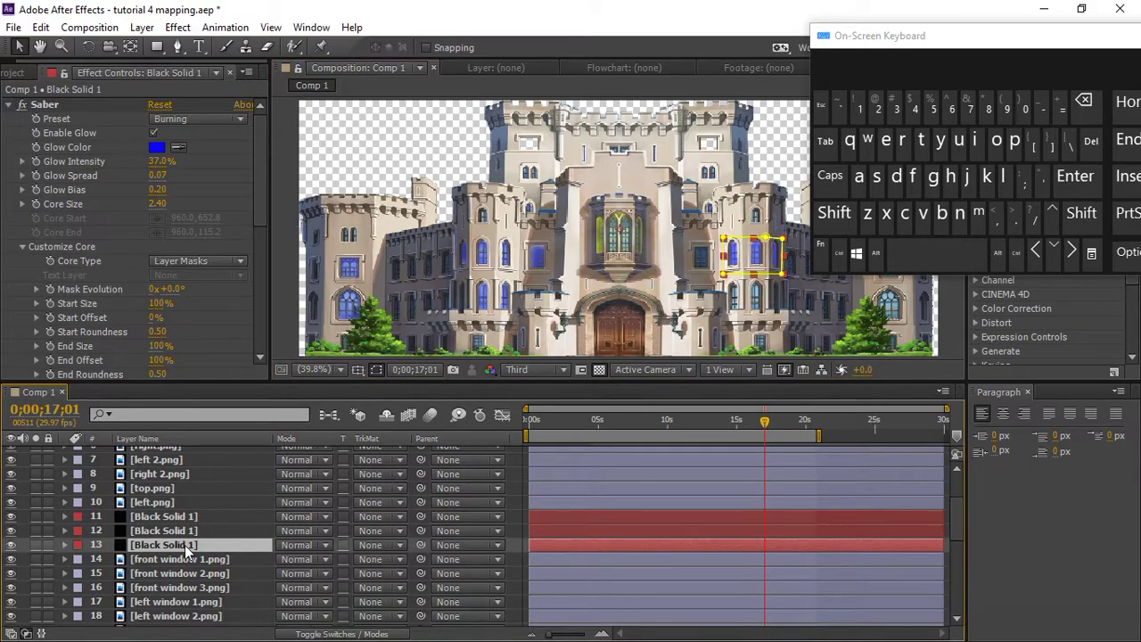
pyautogui.click(723, 238)
pyautogui.moveTo(756, 223); pyautogui.dragTo(789, 281)
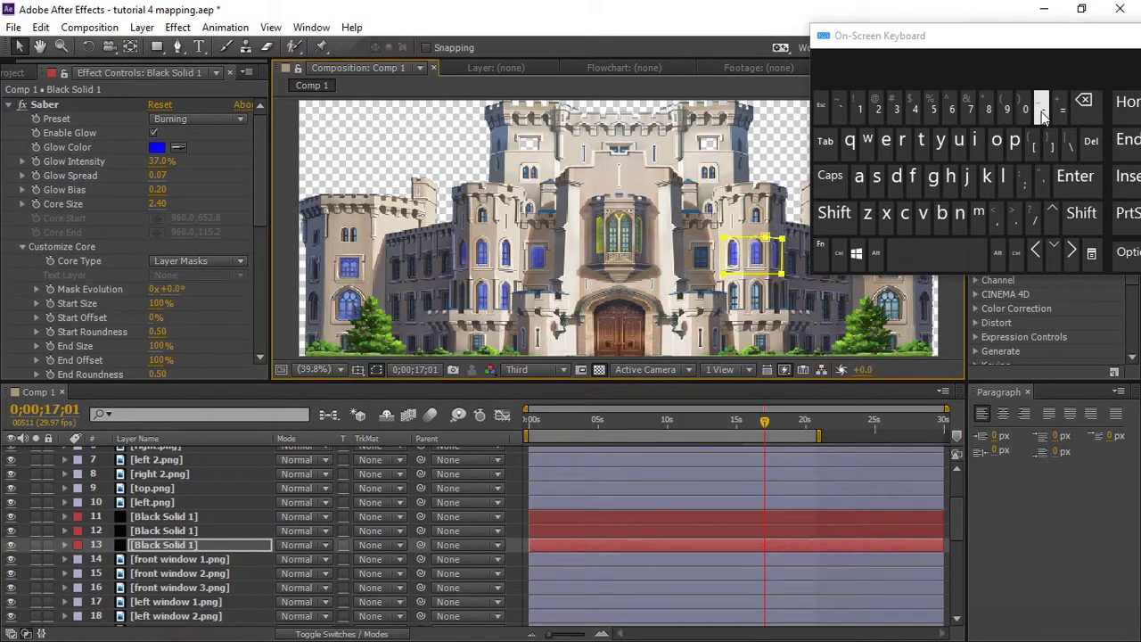
pyautogui.click(1091, 144)
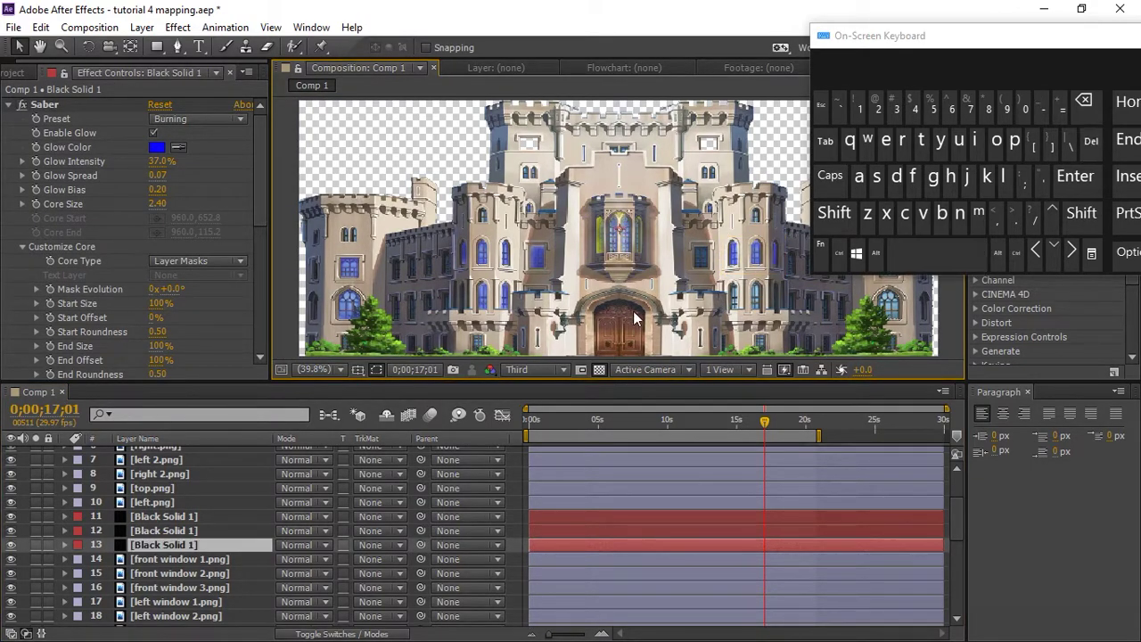
# - Draw a Pen mask around the right turret's lower pair of windows on the layer 13 solid
pyautogui.click(177, 47)
pyautogui.click(728, 316)
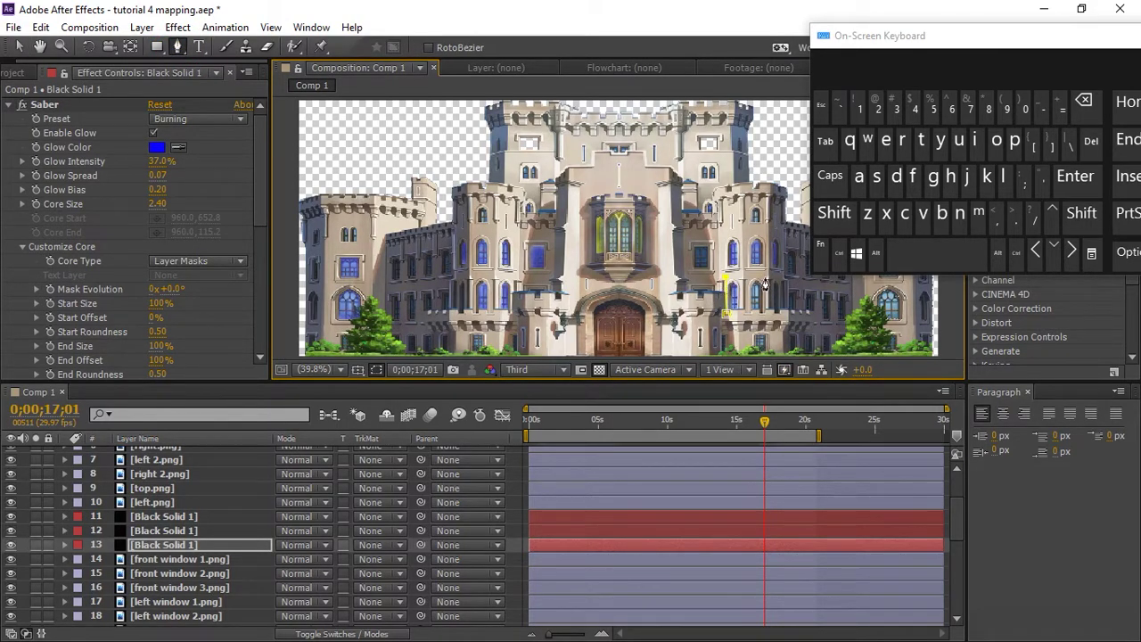
pyautogui.click(767, 315)
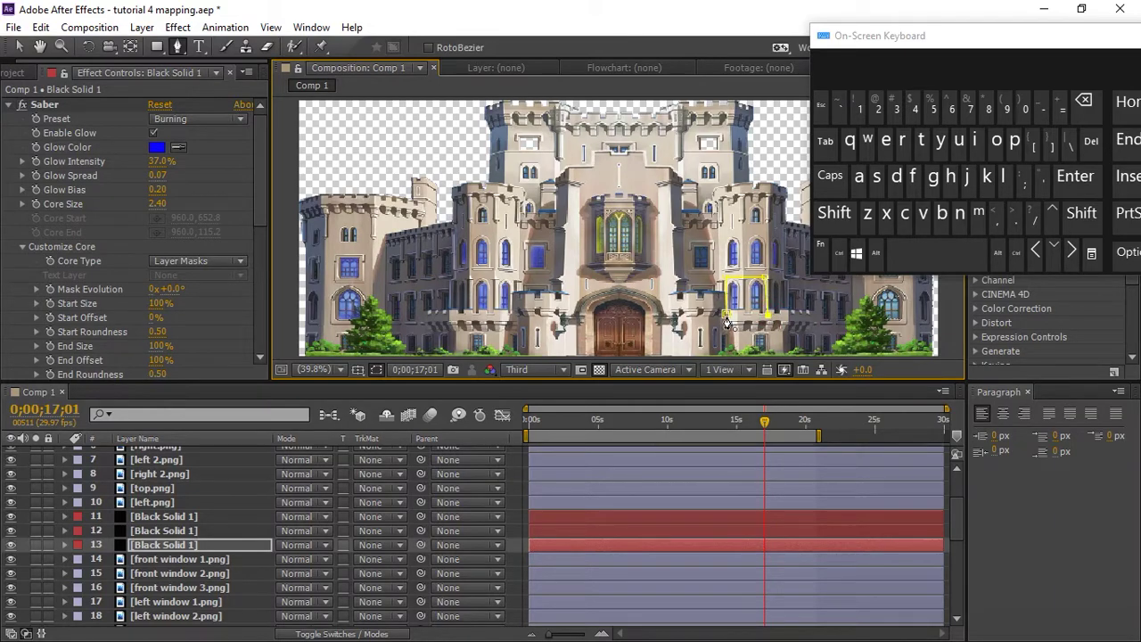
pyautogui.moveTo(765, 278); pyautogui.dragTo(784, 277)
pyautogui.hotkey('ctrl', 'z')
# - Duplicate the layer 13 solid and delete the copied mask from layer 14, moving the on-screen keyboard clear of the composition view
pyautogui.click(178, 546)
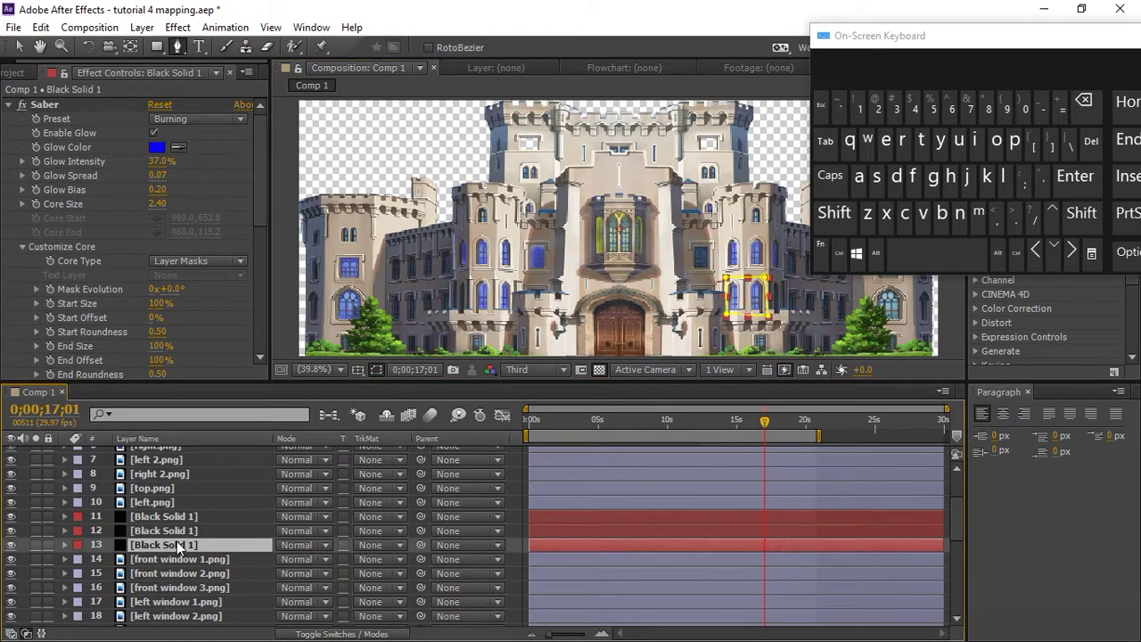
pyautogui.moveTo(849, 82); pyautogui.dragTo(952, 60)
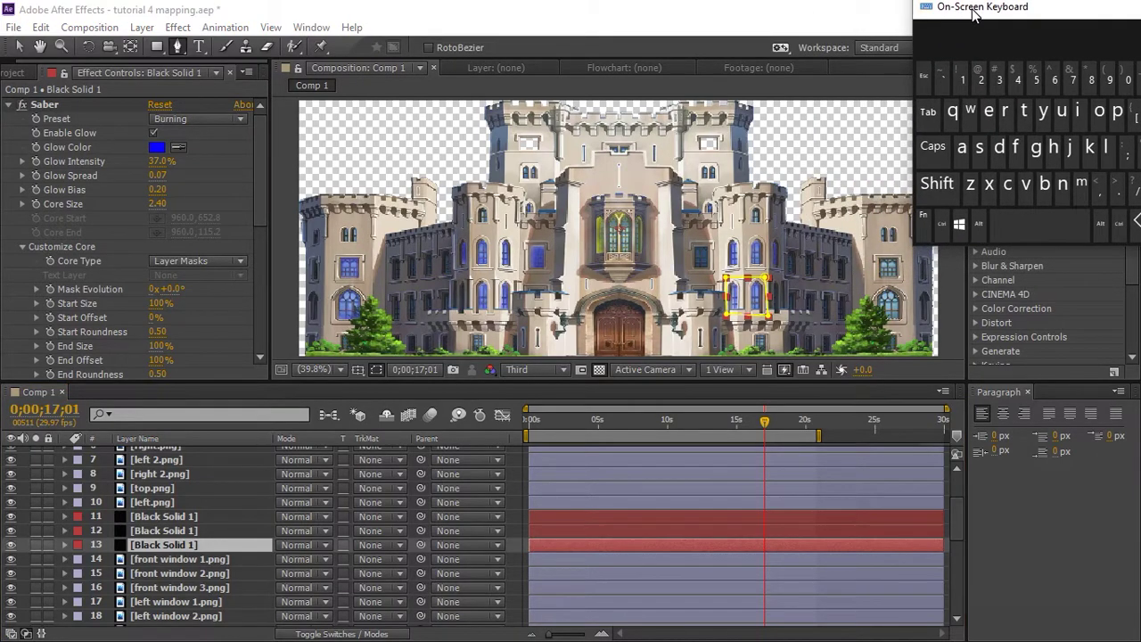
pyautogui.click(165, 558)
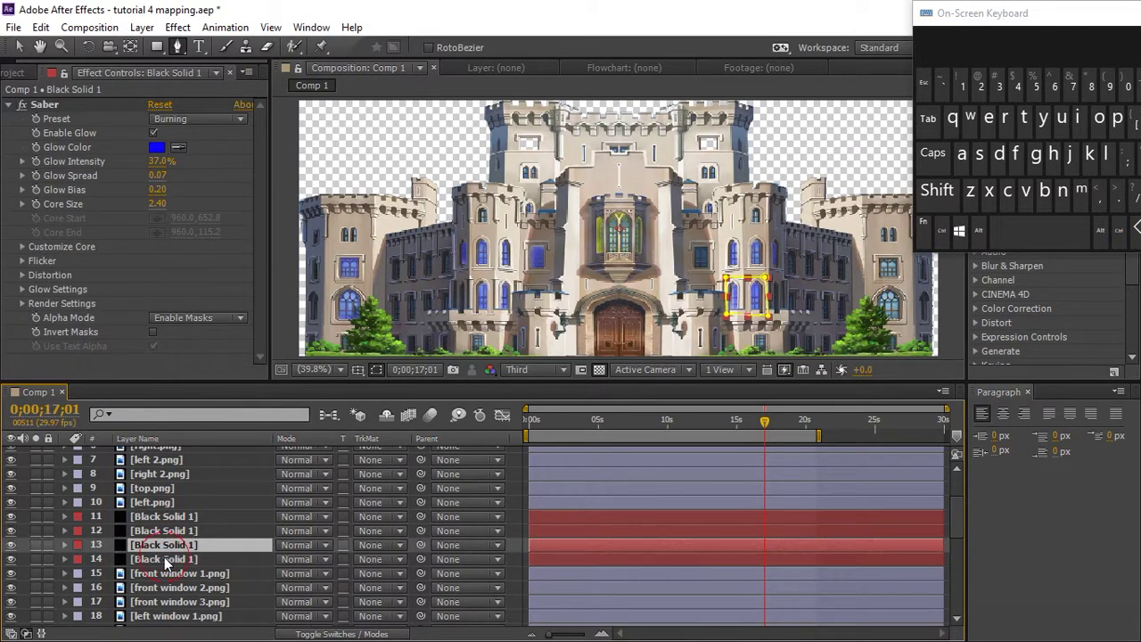
pyautogui.click(20, 47)
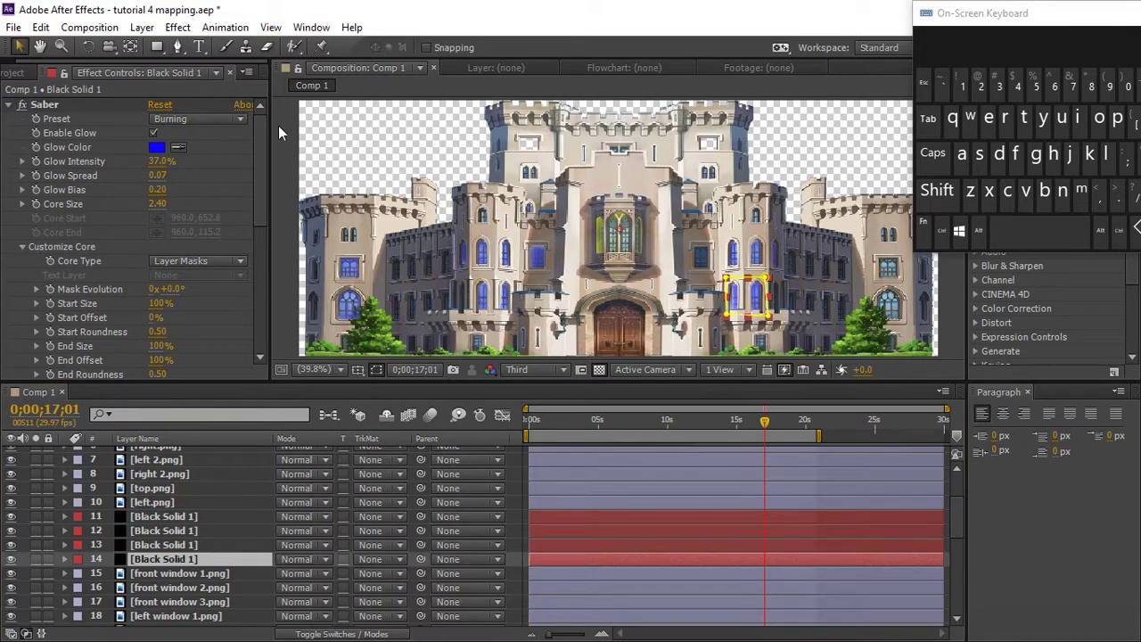
pyautogui.click(726, 278)
pyautogui.moveTo(1056, 10); pyautogui.dragTo(986, 14)
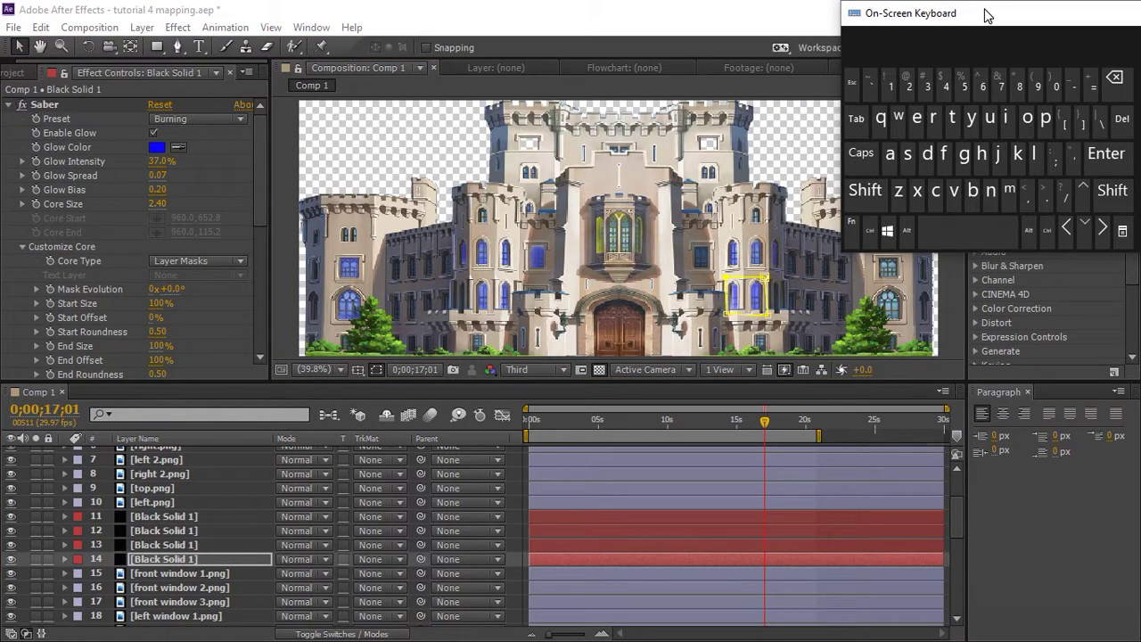
pyautogui.click(1122, 119)
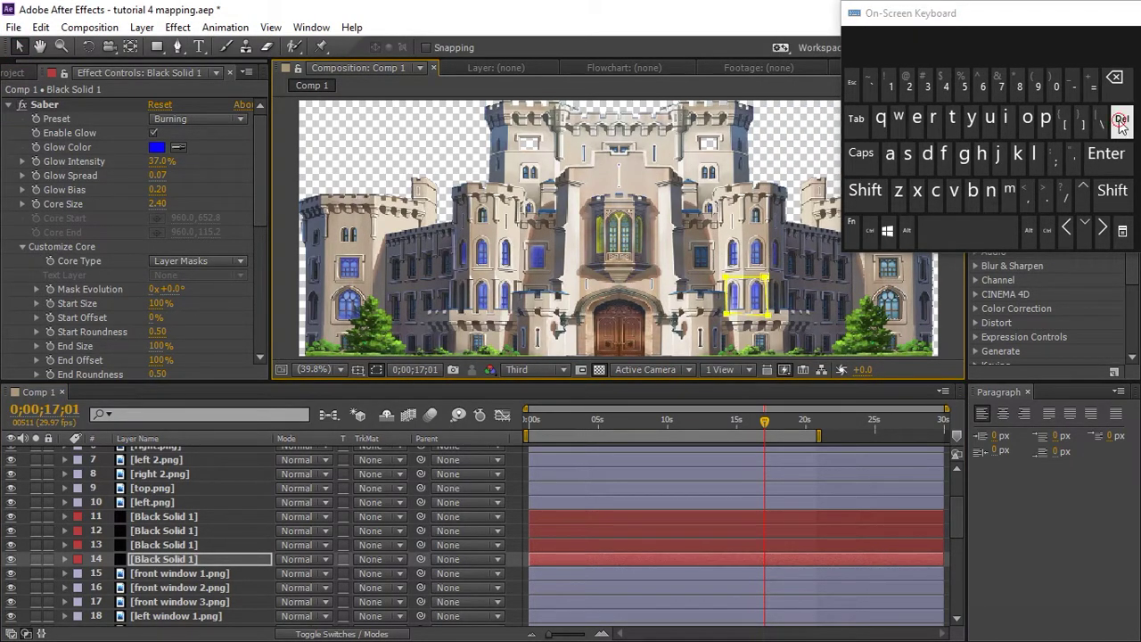
pyautogui.moveTo(963, 24); pyautogui.dragTo(994, 392)
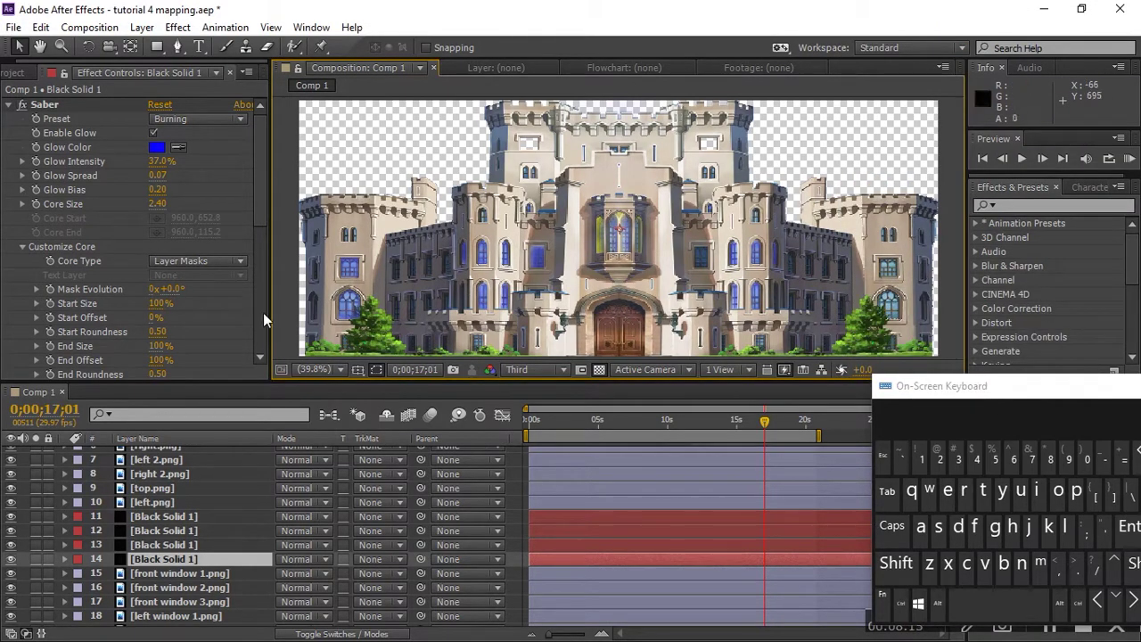
# - Draw a rectangular Pen mask around the far-right tower's square and arched windows on the layer 14 solid
pyautogui.click(178, 47)
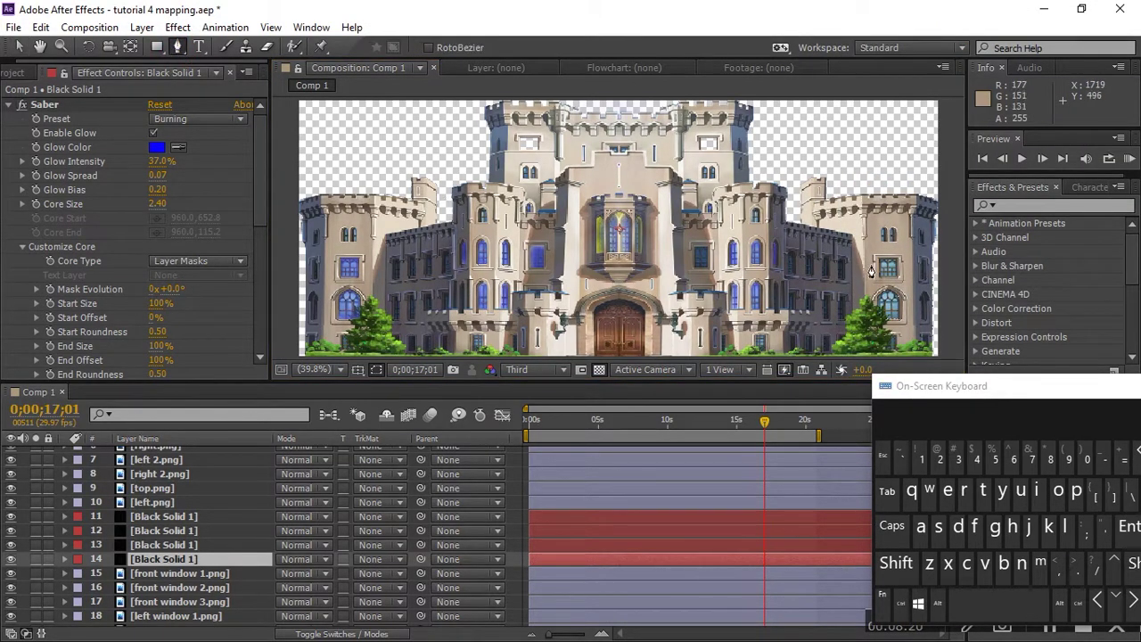
pyautogui.click(871, 323)
pyautogui.click(871, 254)
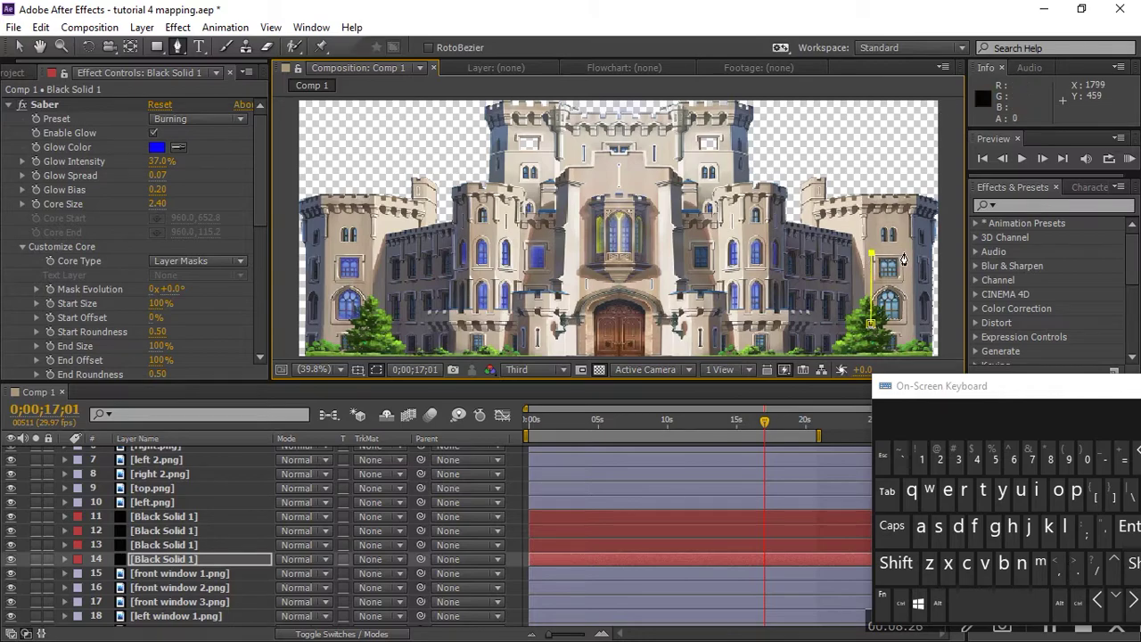
pyautogui.click(908, 254)
pyautogui.click(907, 327)
pyautogui.click(871, 324)
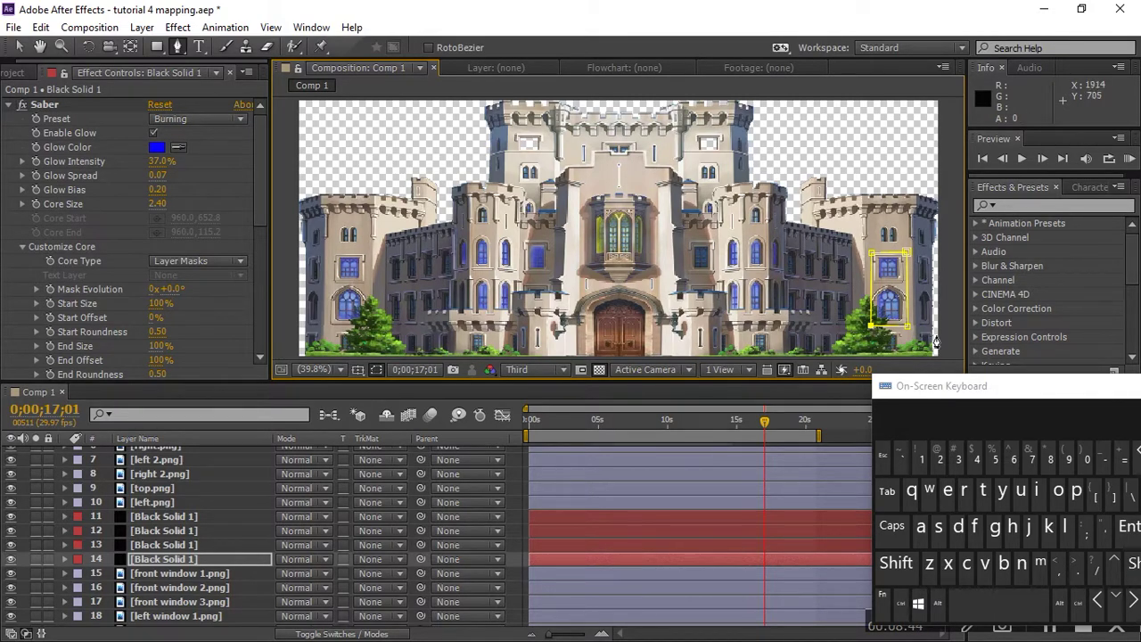
# - Duplicate the layer 14 solid and delete the copied mask from layer 15
pyautogui.hotkey('ctrl', 'd')
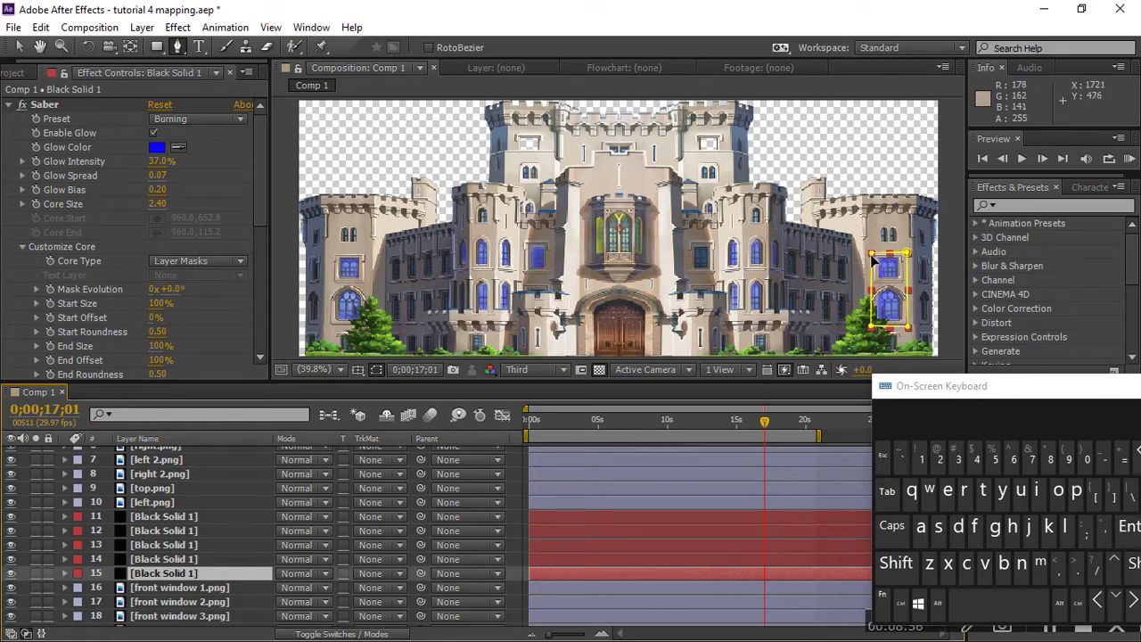
pyautogui.click(18, 47)
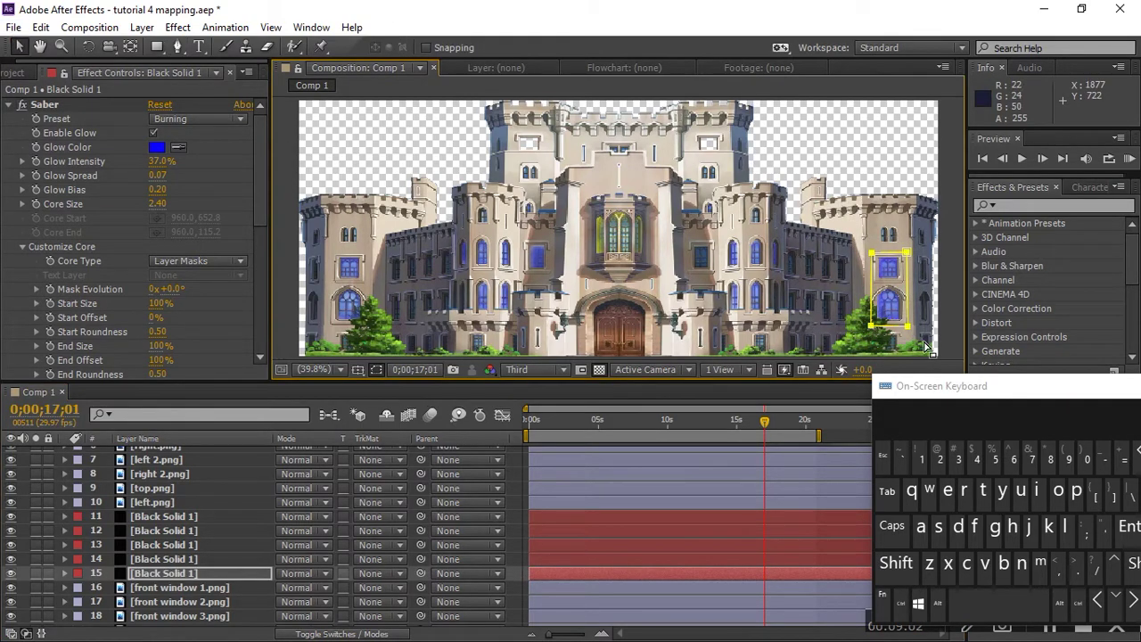
pyautogui.moveTo(1059, 374); pyautogui.dragTo(1140, 356)
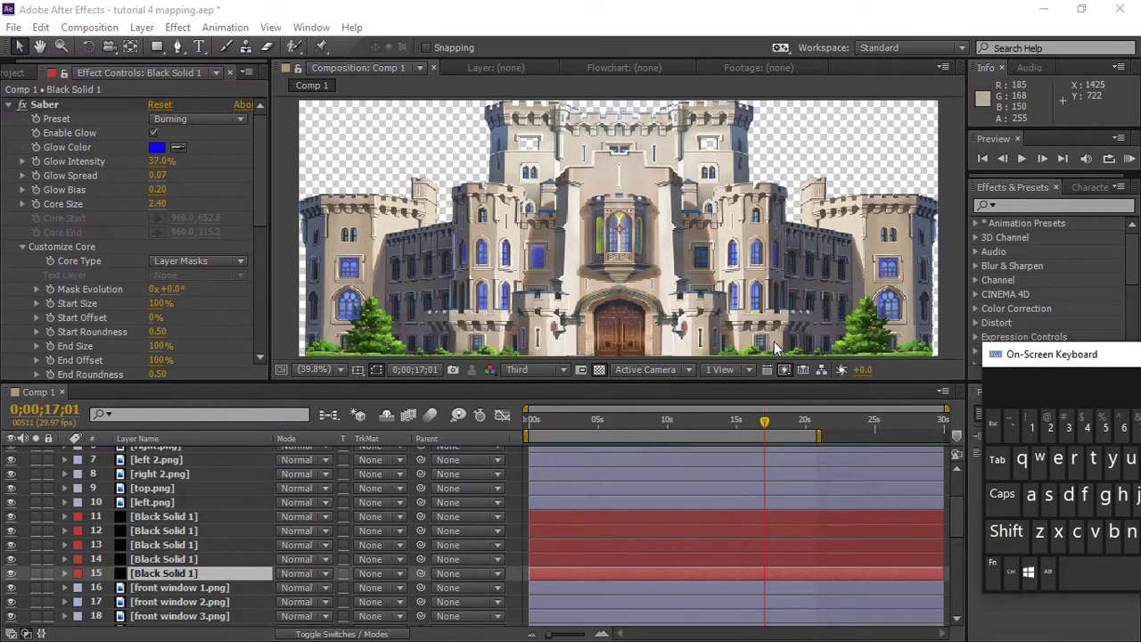
# - Draw a Pen mask around the single square window between the central gate and right turret on the layer 15 solid
pyautogui.click(178, 47)
pyautogui.click(688, 242)
pyautogui.click(714, 240)
pyautogui.click(714, 266)
pyautogui.click(686, 271)
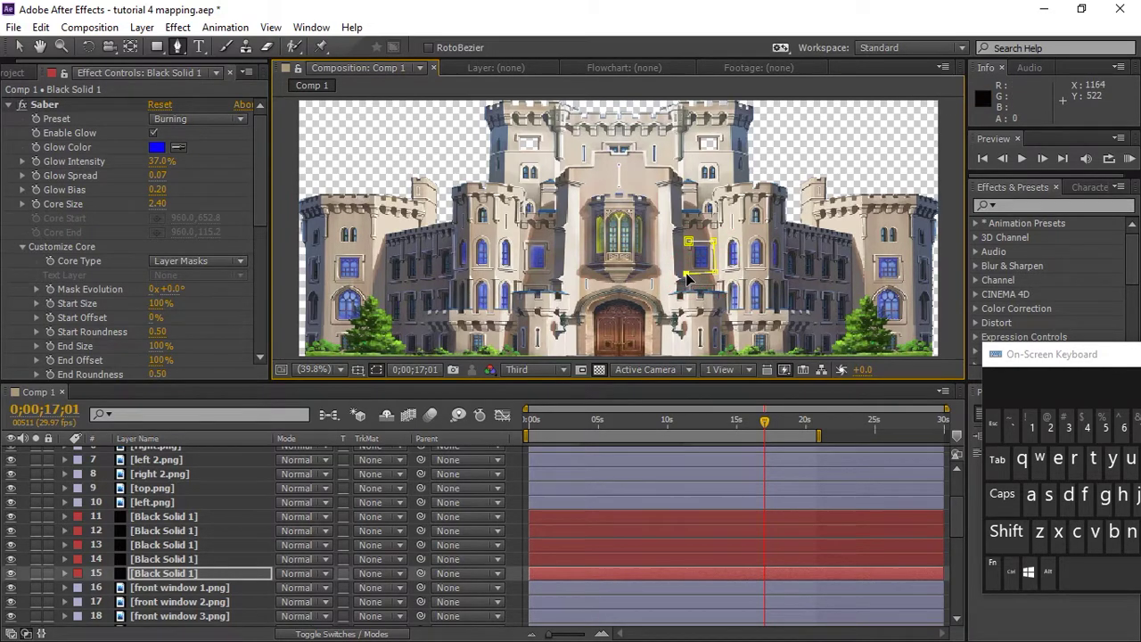
pyautogui.moveTo(685, 274); pyautogui.dragTo(688, 271)
pyautogui.click(713, 271)
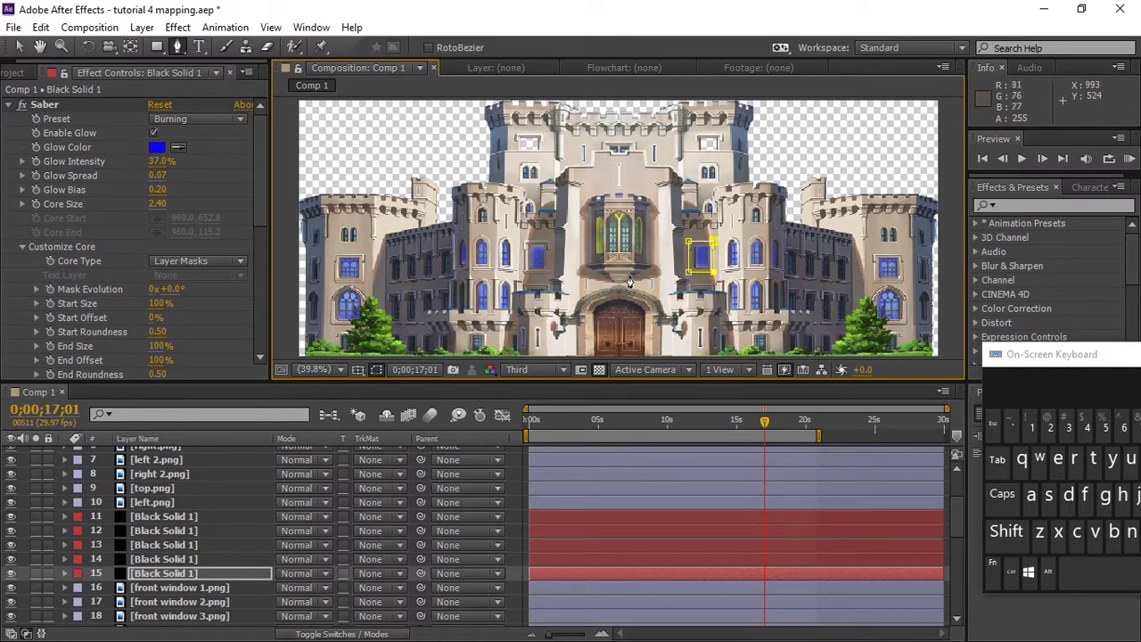
pyautogui.click(146, 573)
# - Add top window 1.png and top window 2.png to the composition directly below the top.png layer
pyautogui.click(20, 73)
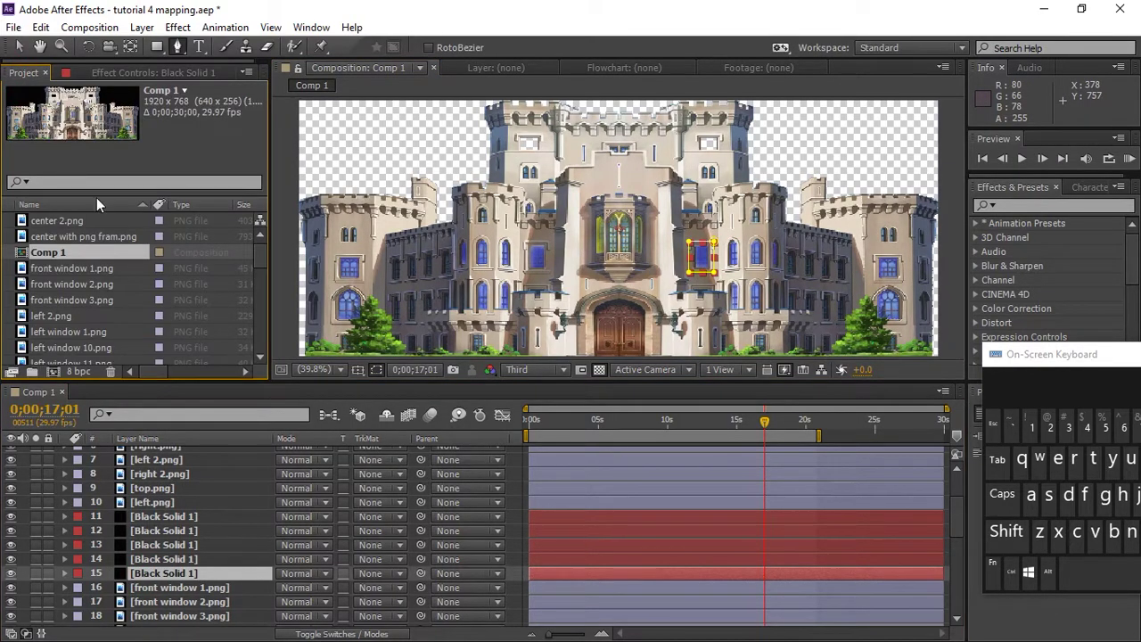
pyautogui.moveTo(264, 254); pyautogui.dragTo(262, 336)
pyautogui.click(953, 490)
pyautogui.scroll(2, 891, 490)
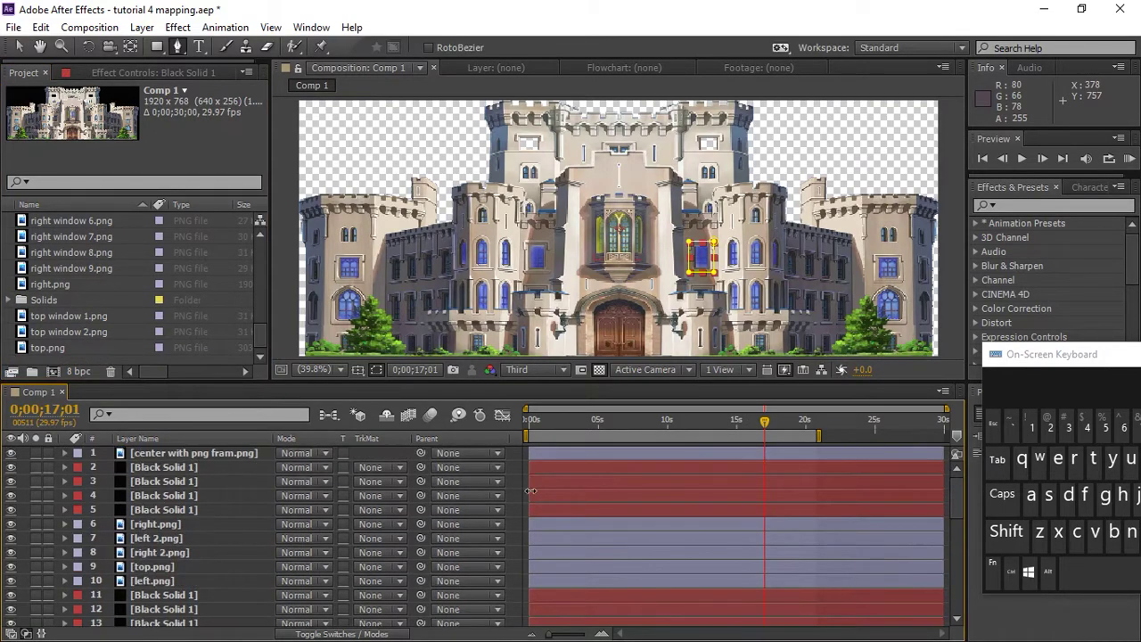
pyautogui.click(163, 567)
pyautogui.moveTo(62, 326); pyautogui.dragTo(134, 574)
pyautogui.moveTo(70, 347); pyautogui.dragTo(119, 586)
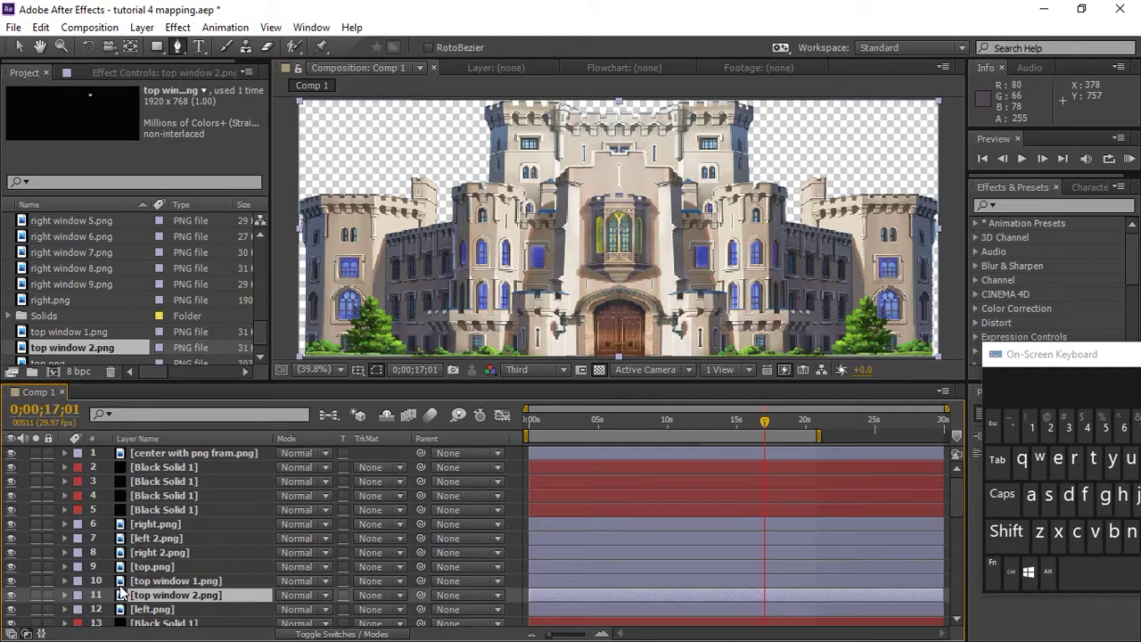
# - Duplicate the layer 5 solid and place the copy directly below the top window 2.png layer
pyautogui.click(165, 510)
pyautogui.hotkey('ctrl', 'd')
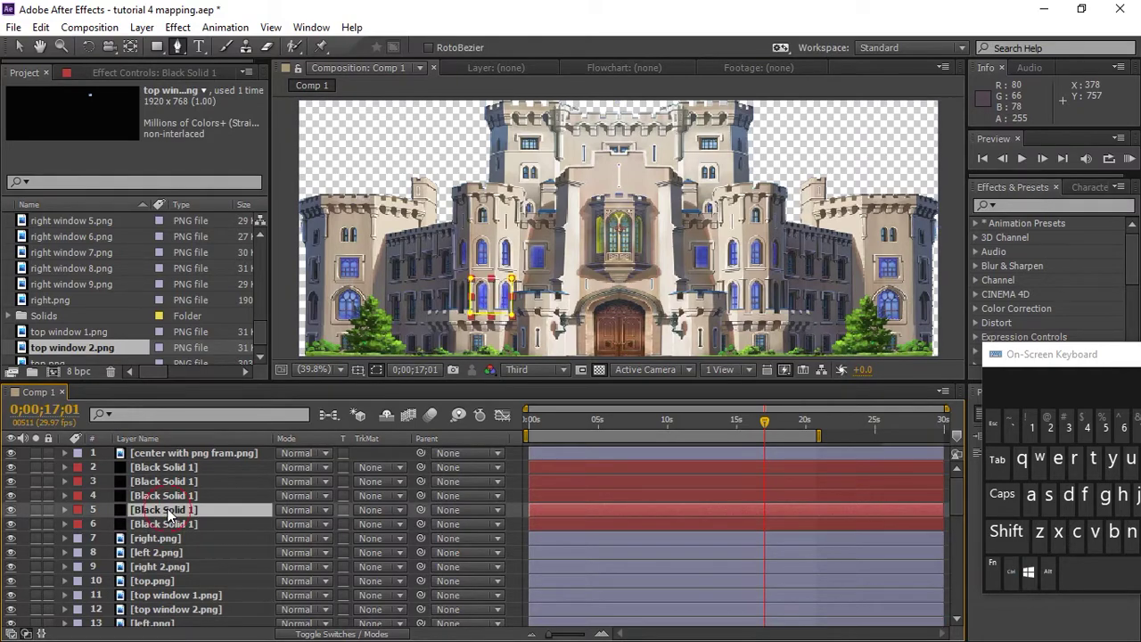
pyautogui.moveTo(167, 515); pyautogui.dragTo(167, 615)
pyautogui.press('v')
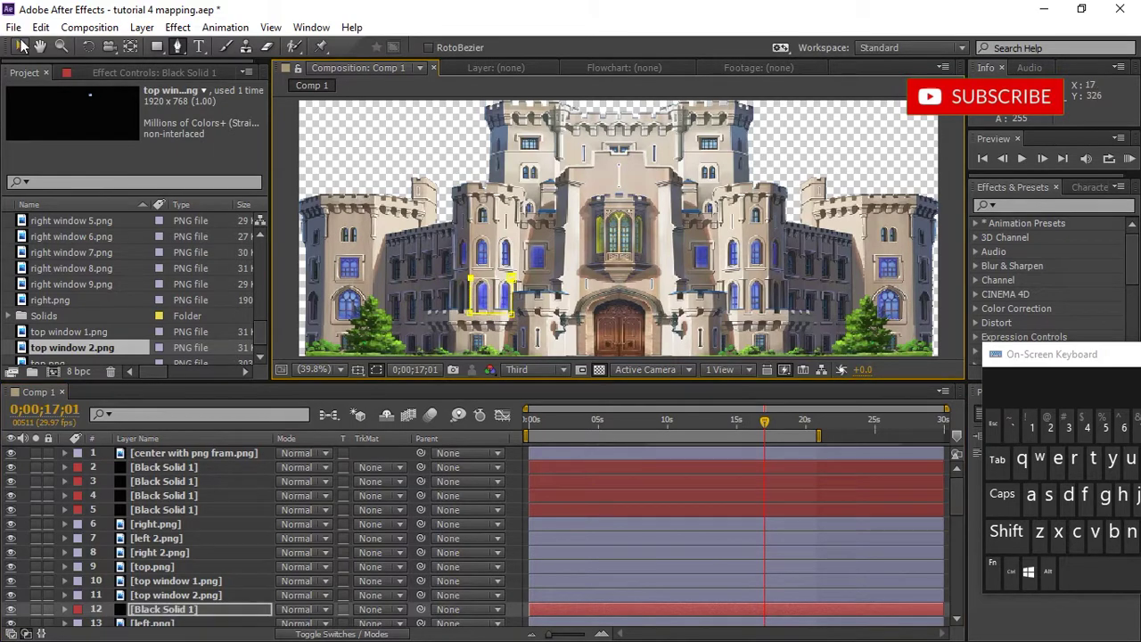
# - Replace the copied mask on the layer 12 solid with a Pen mask around the rectangular window in the upper-left tower
pyautogui.moveTo(1116, 364); pyautogui.dragTo(850, 165)
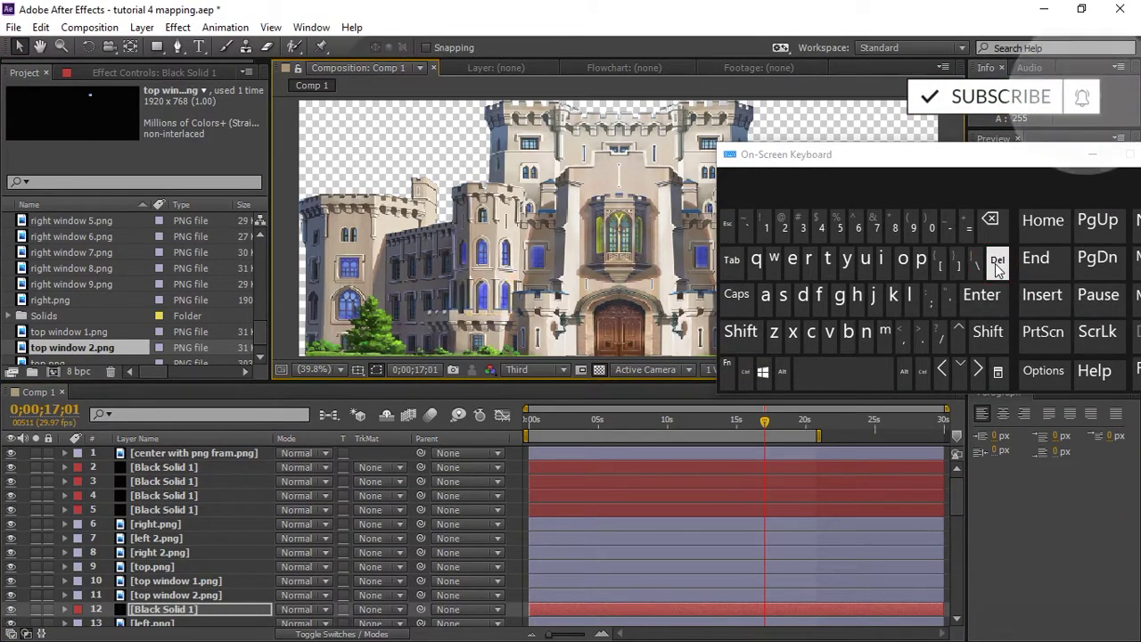
pyautogui.moveTo(1019, 158); pyautogui.dragTo(975, 435)
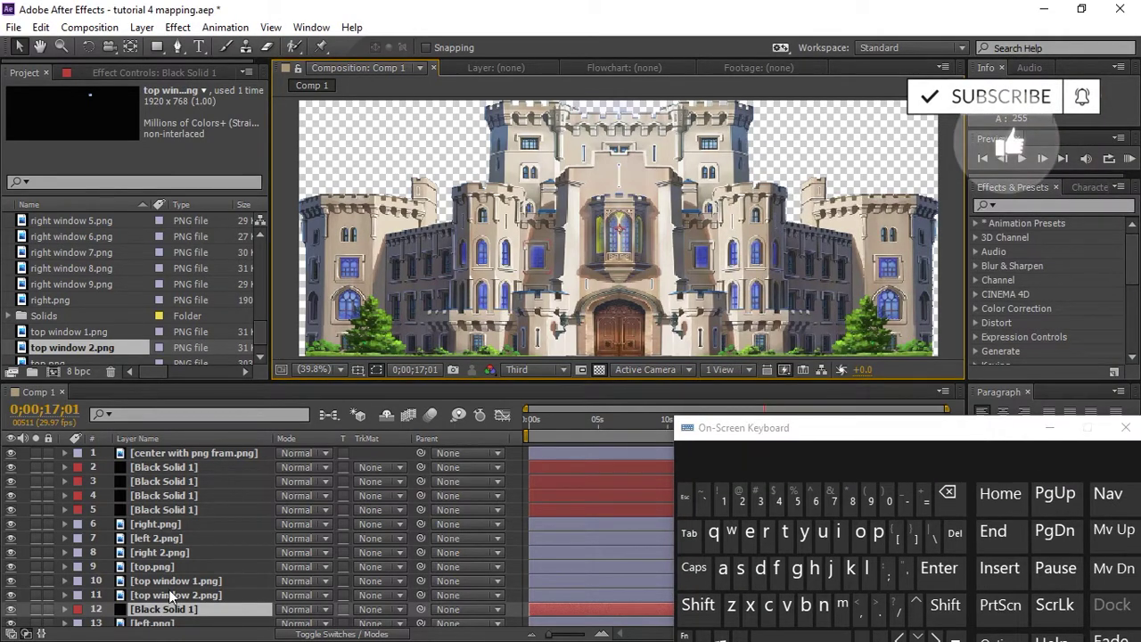
pyautogui.click(179, 47)
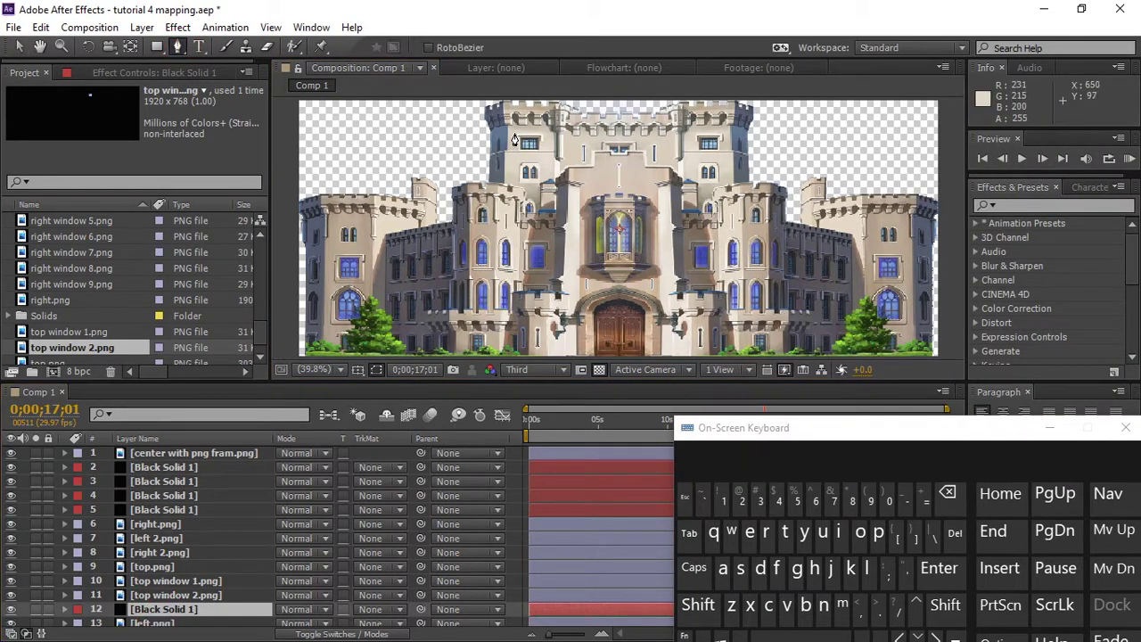
pyautogui.click(513, 133)
pyautogui.click(544, 134)
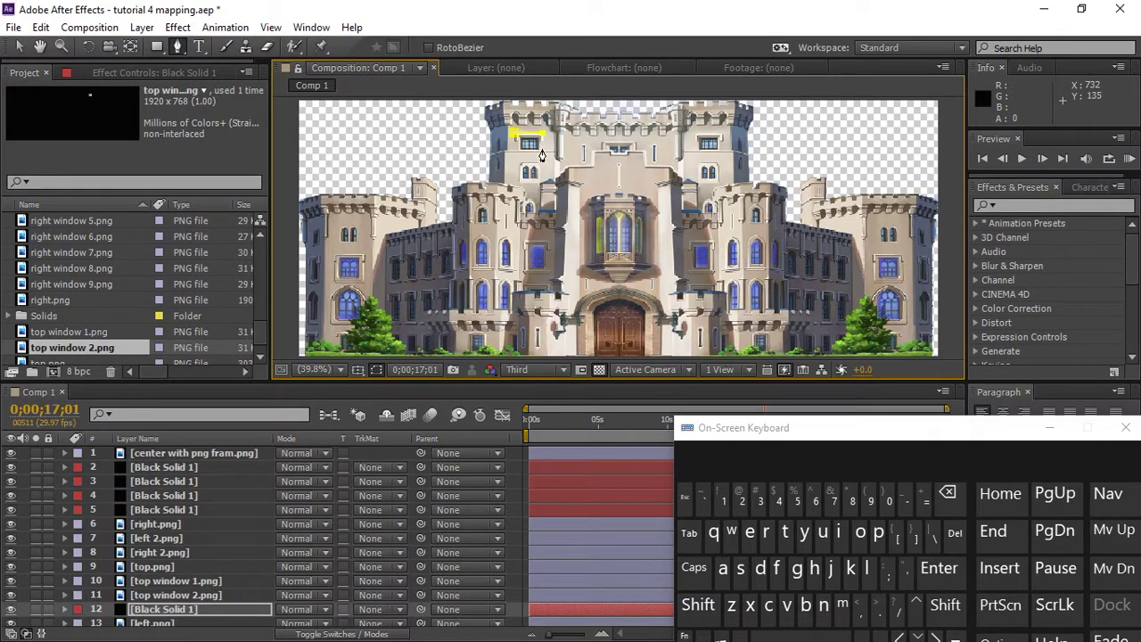
pyautogui.click(540, 150)
pyautogui.click(515, 149)
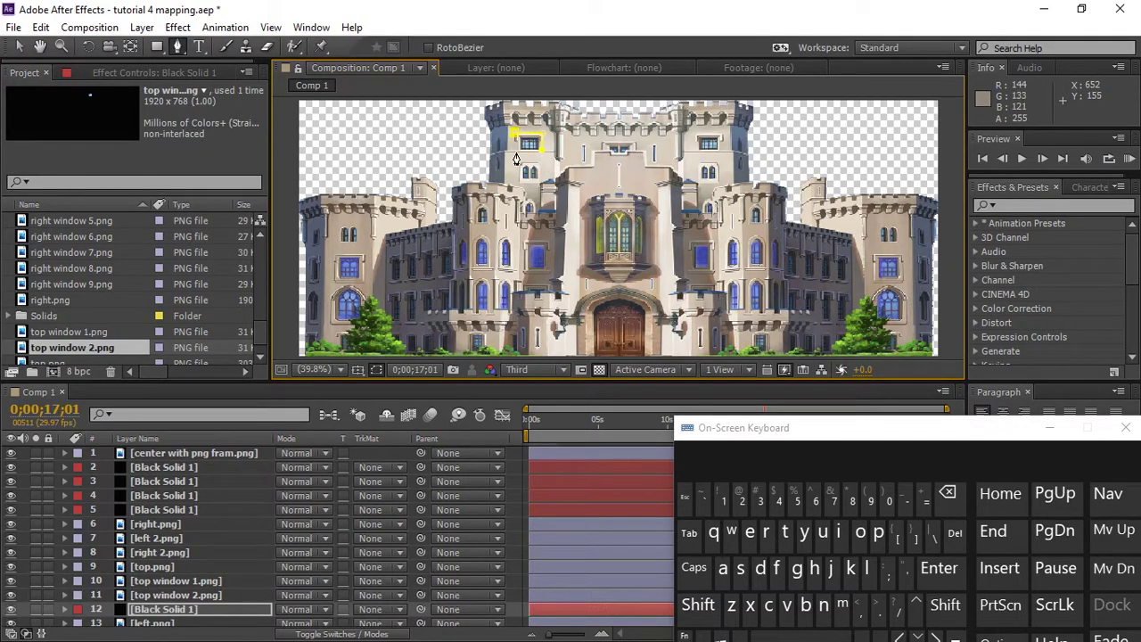
pyautogui.click(515, 134)
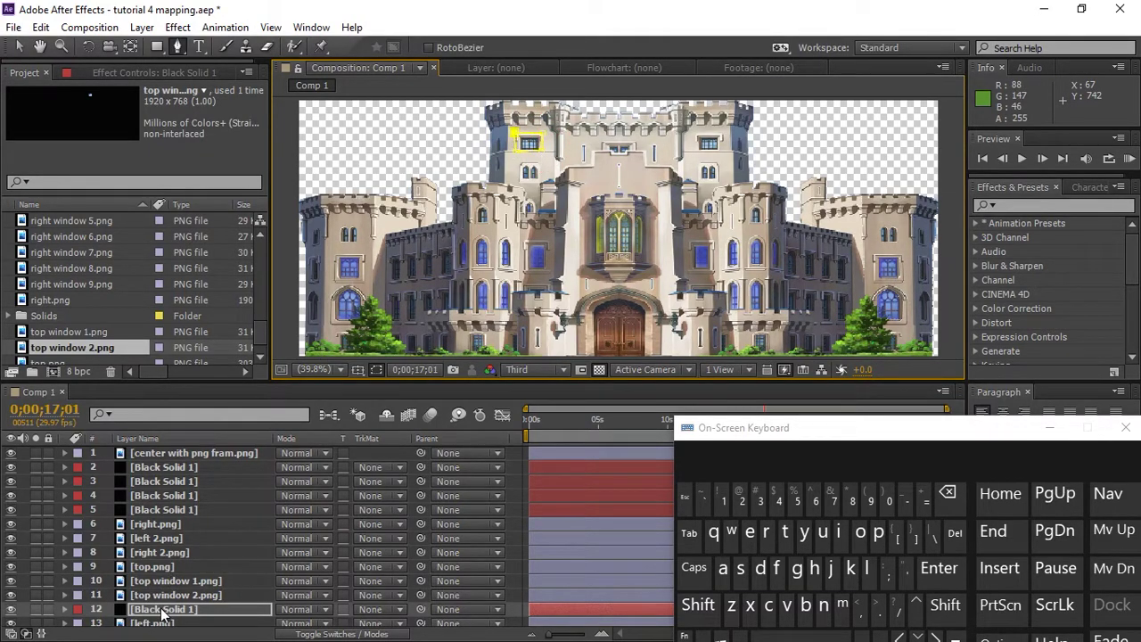
# - Move the layer 12 solid directly below top.png and duplicate it, removing the copied mask from the new layer 11
pyautogui.moveTo(161, 613); pyautogui.dragTo(161, 578)
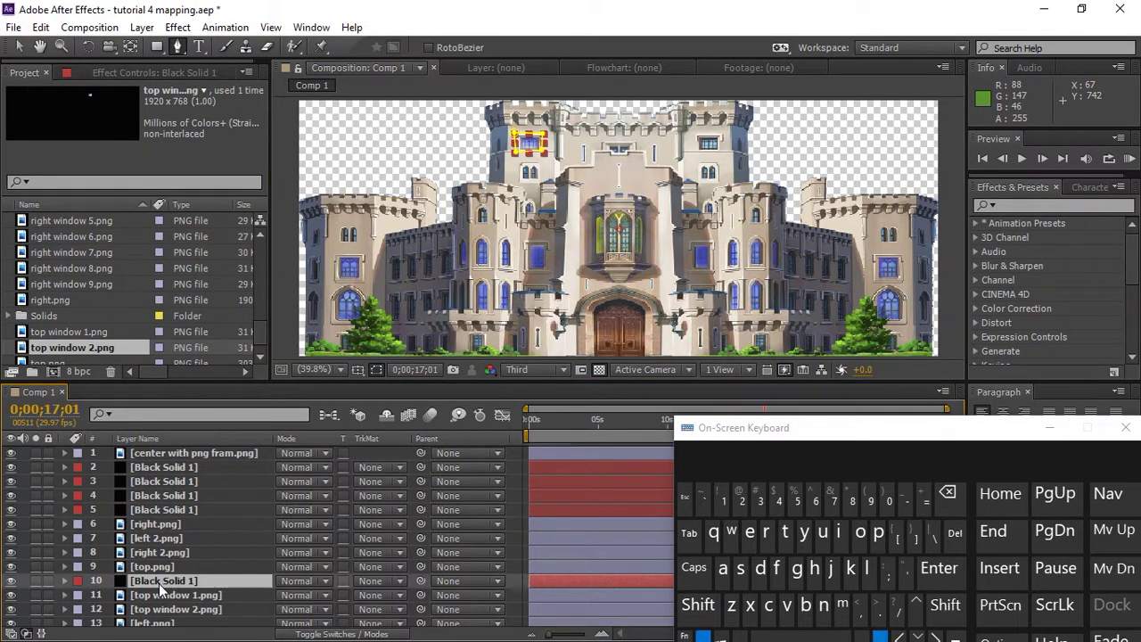
pyautogui.hotkey('ctrl', 'd')
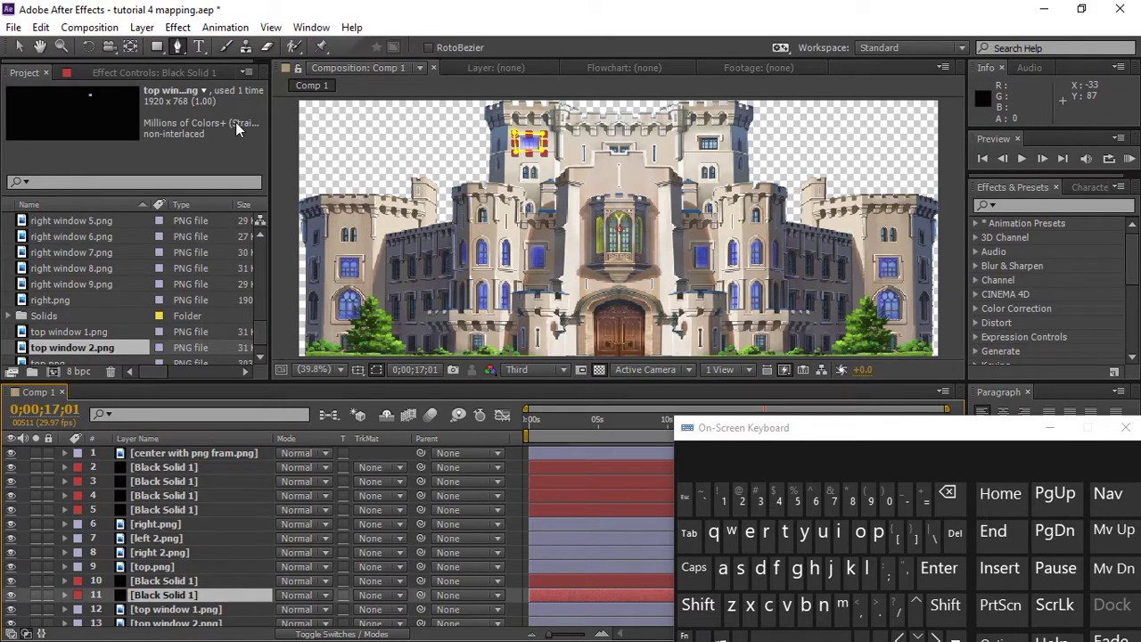
pyautogui.click(514, 133)
pyautogui.click(19, 46)
pyautogui.moveTo(502, 123); pyautogui.dragTo(559, 167)
pyautogui.click(954, 540)
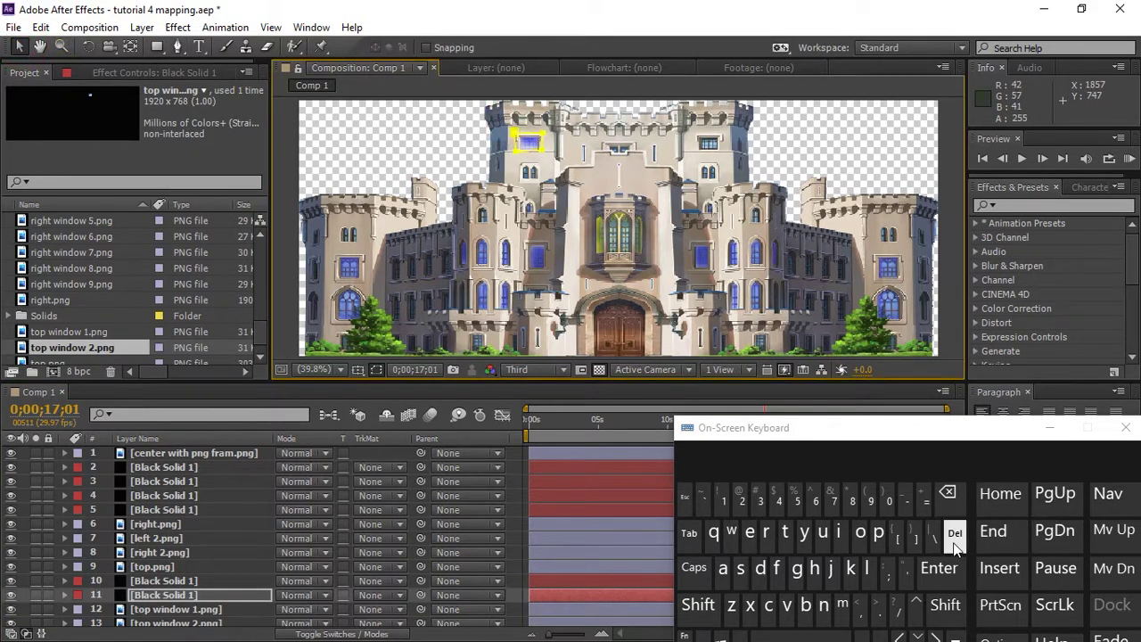
# - Draw a Pen mask around the rectangular window in the upper-right tower on the layer 11 solid
pyautogui.press('g')
pyautogui.click(692, 134)
pyautogui.click(724, 135)
pyautogui.click(724, 150)
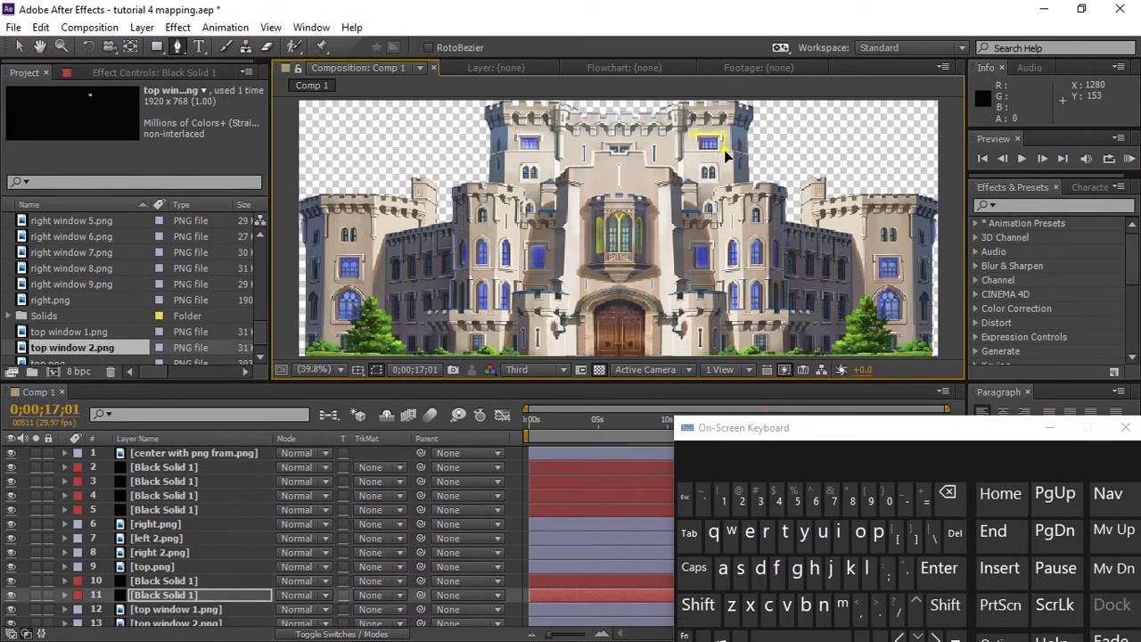
pyautogui.click(693, 150)
pyautogui.click(693, 139)
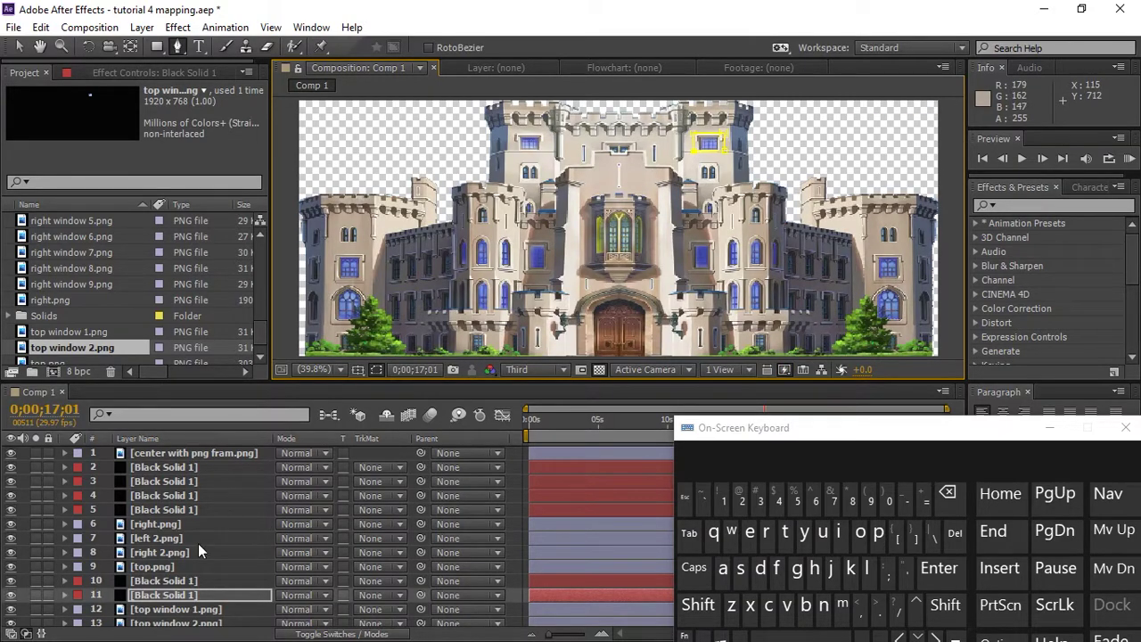
# - Adjust the lower corners of the layer 10 mask around the upper-left tower window and save the project
pyautogui.click(191, 580)
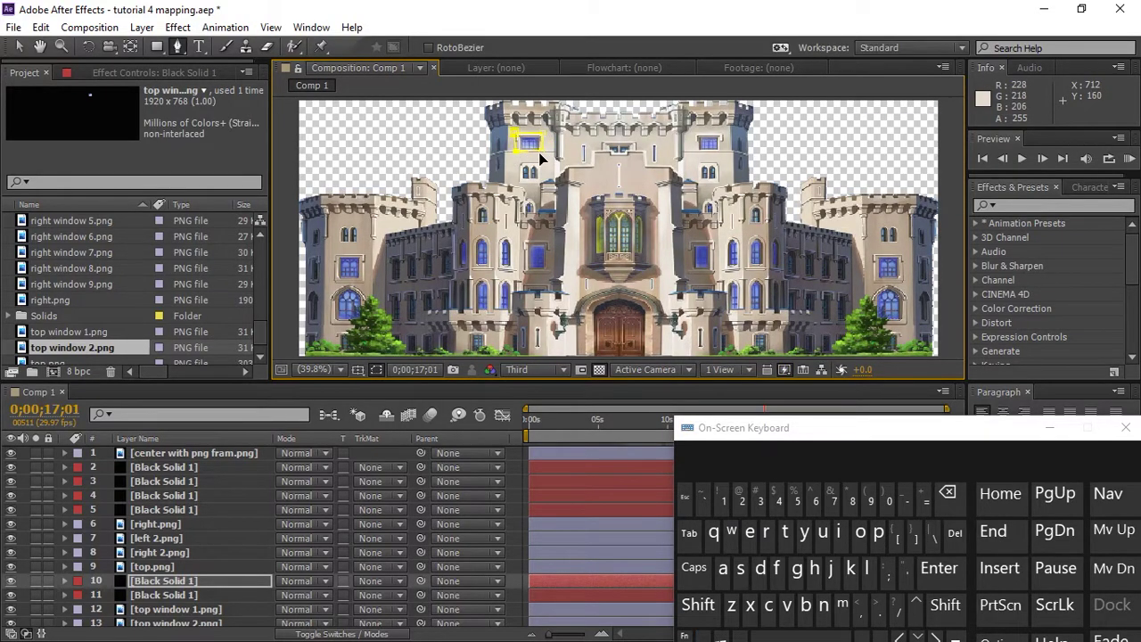
pyautogui.moveTo(542, 150); pyautogui.dragTo(516, 152)
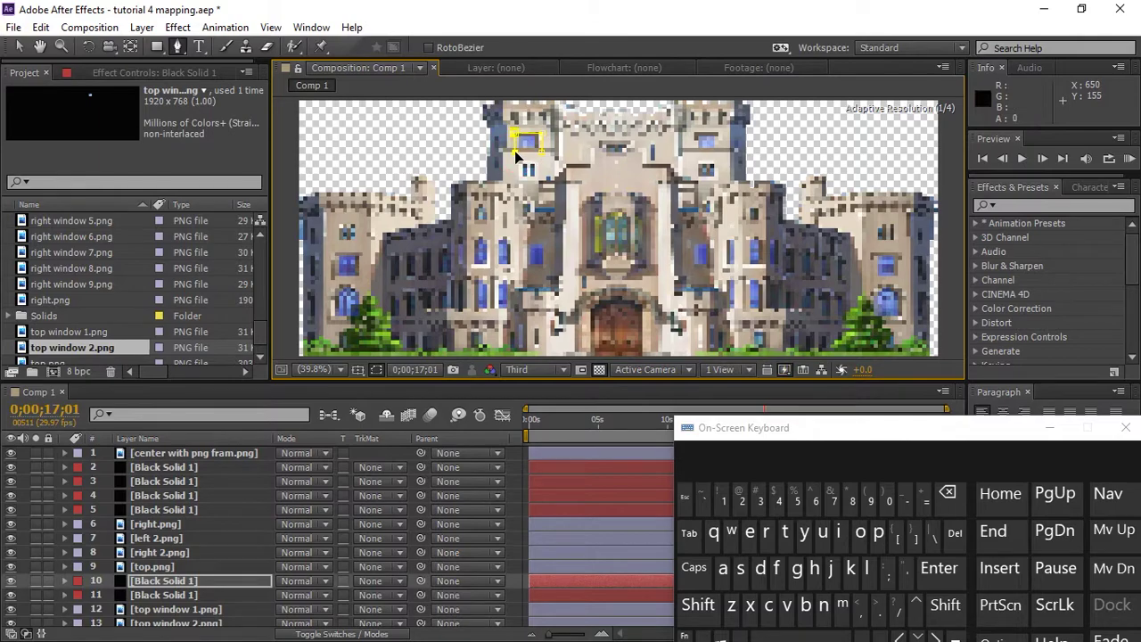
pyautogui.moveTo(798, 427); pyautogui.dragTo(567, 273)
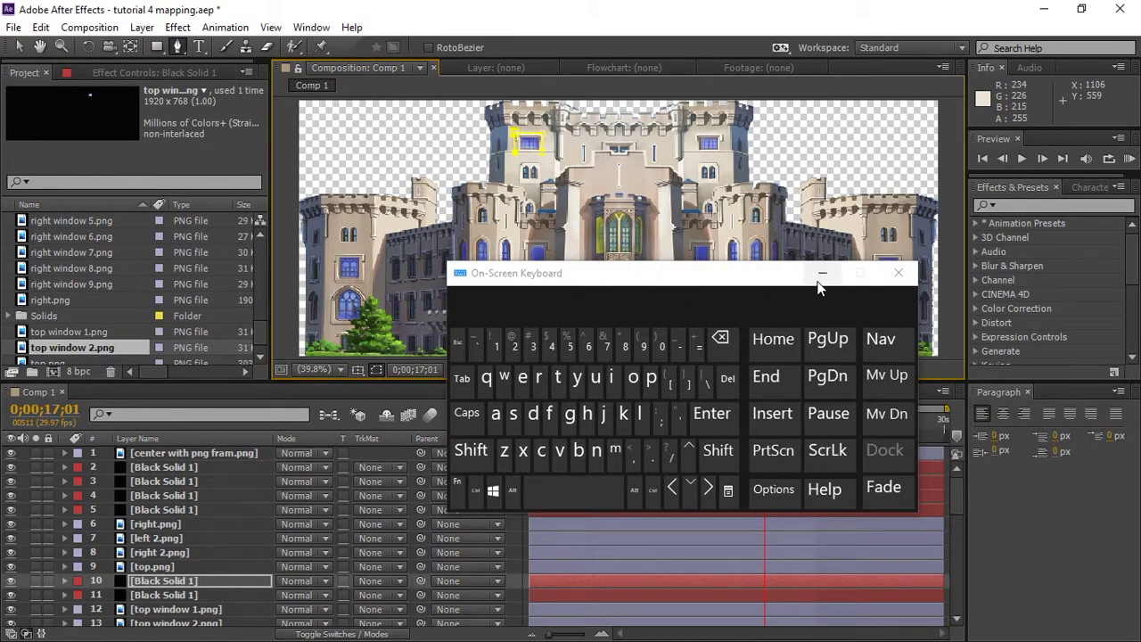
pyautogui.click(818, 281)
pyautogui.scroll(-1, 264, 346)
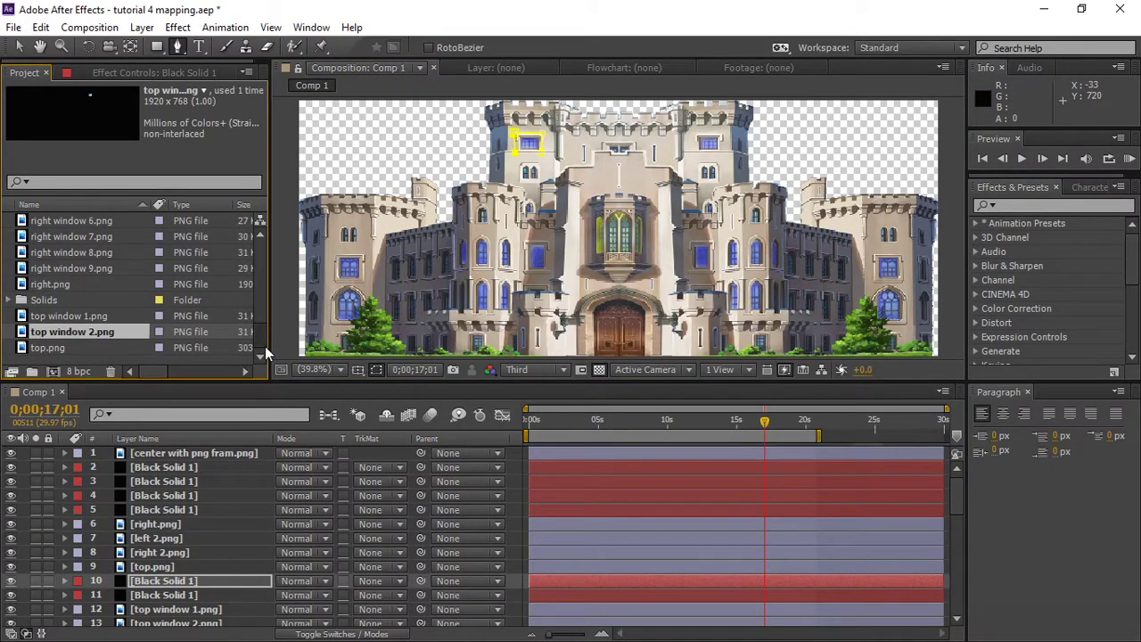
pyautogui.scroll(6, 265, 345)
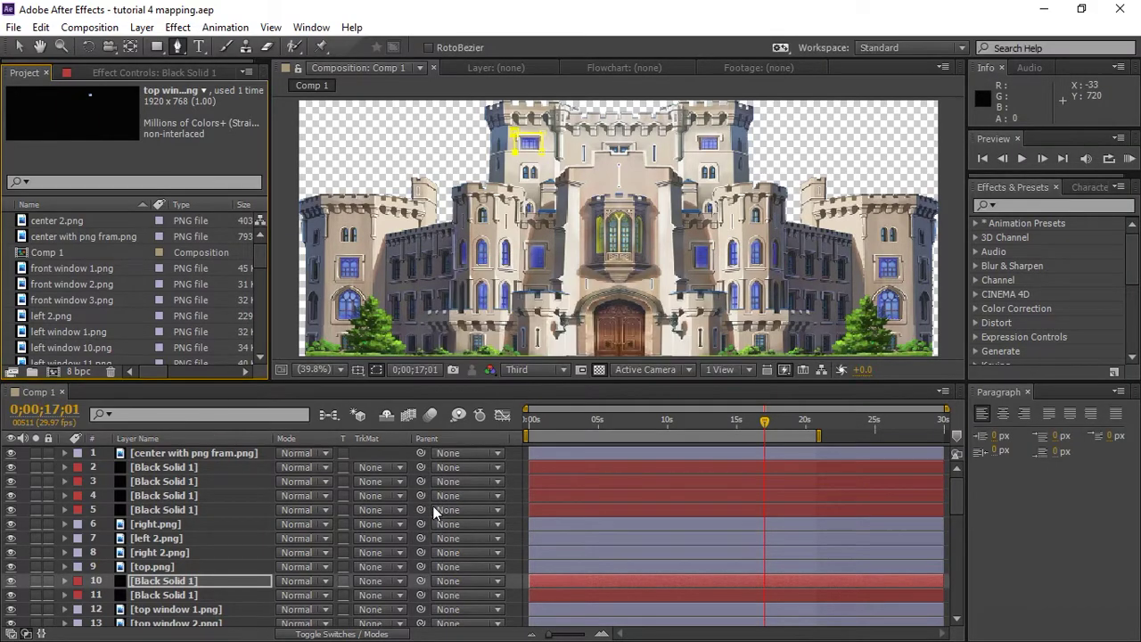
# - Split all layers at 0;00;21;09 and delete the segments after the split
pyautogui.click(821, 426)
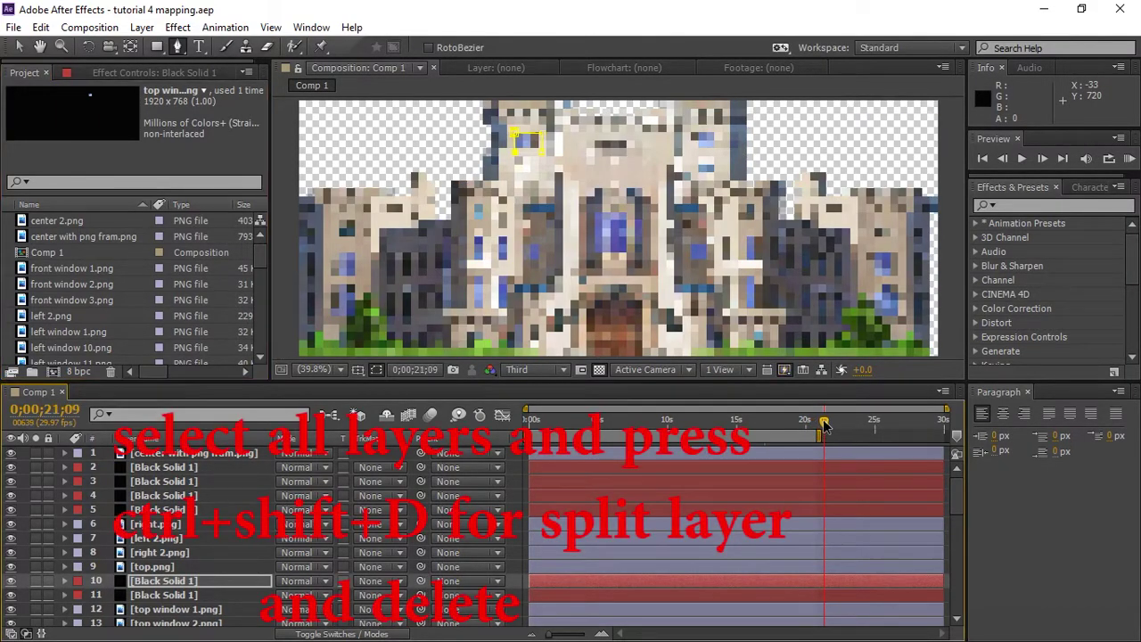
pyautogui.click(176, 511)
pyautogui.hotkey('ctrl', 'a')
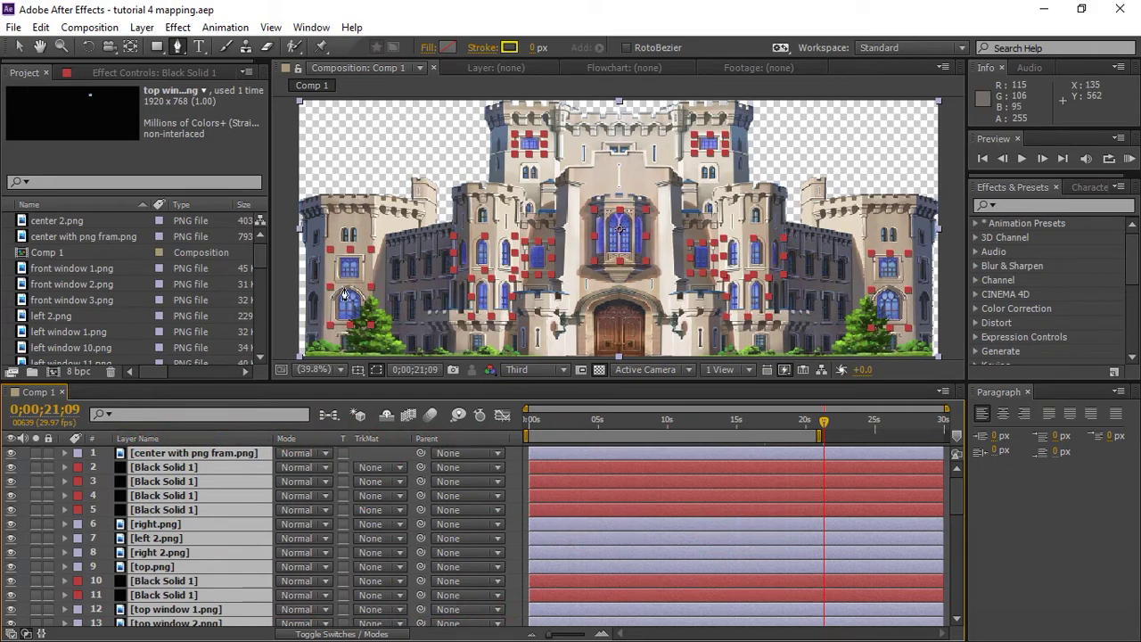
pyautogui.click(41, 26)
pyautogui.click(85, 229)
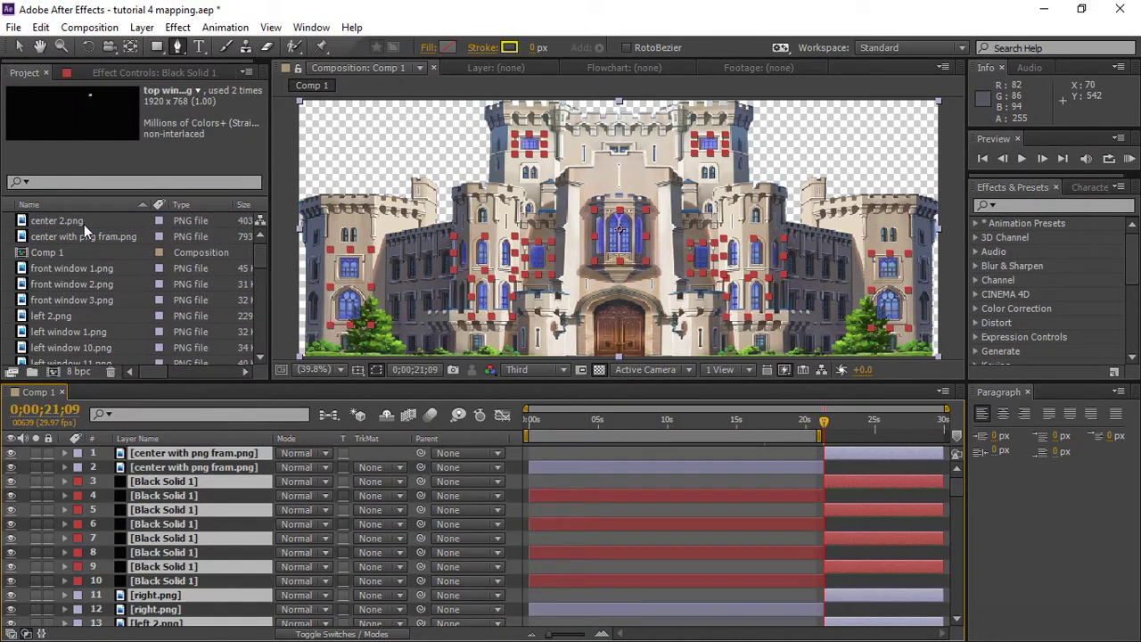
pyautogui.click(53, 28)
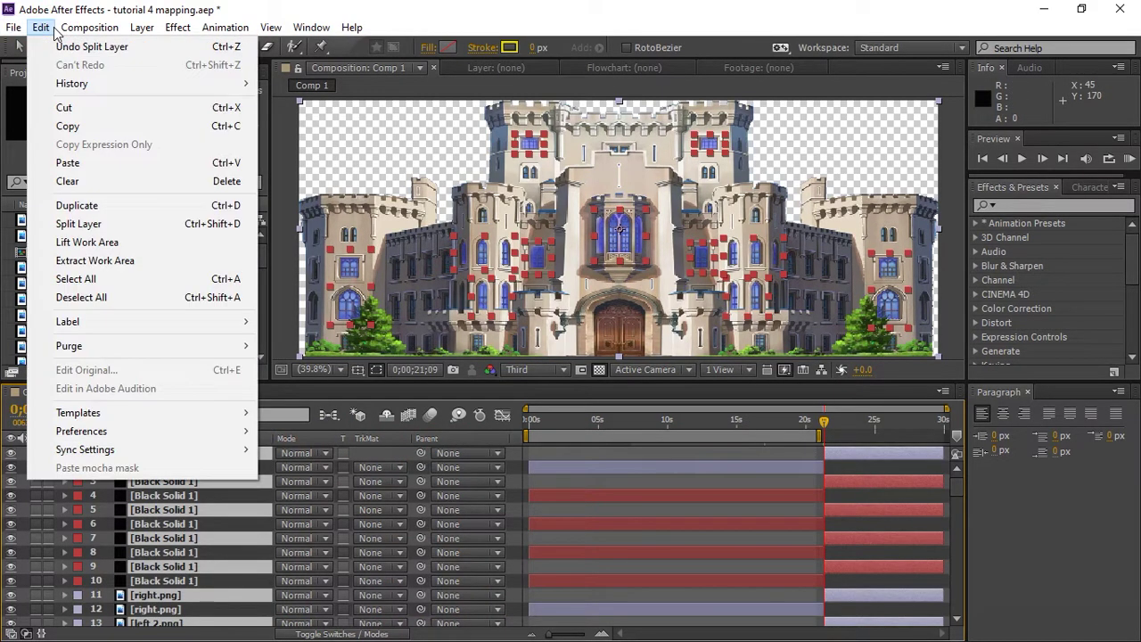
pyautogui.click(68, 182)
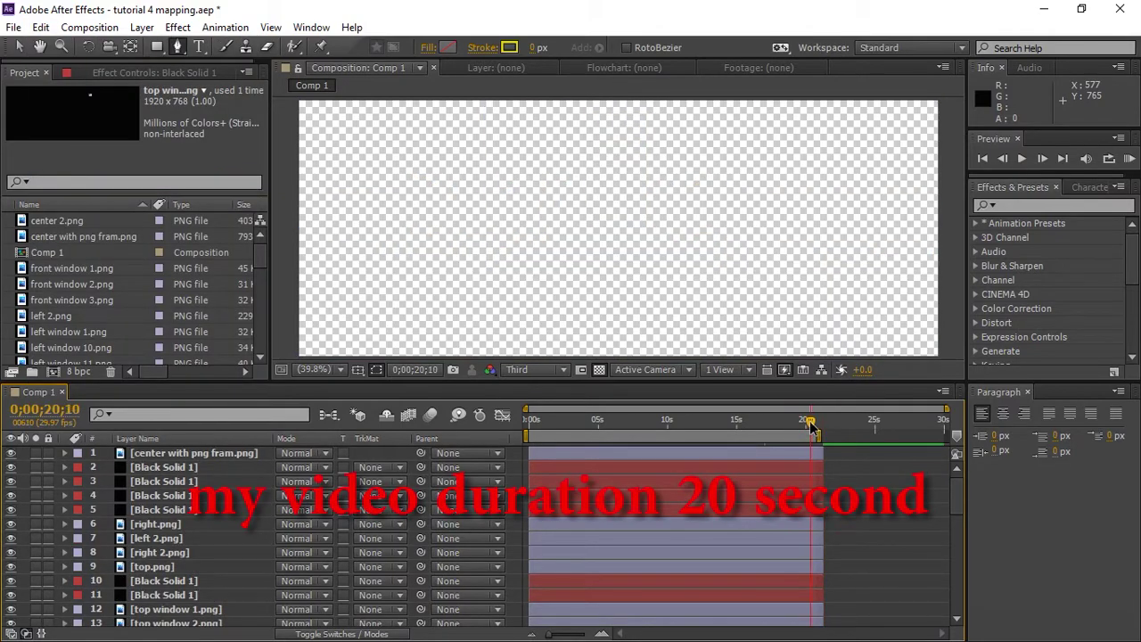
# - Examine the castle's glowing windows at the beginning of the timeline in a maximized Composition view
pyautogui.moveTo(580, 425); pyautogui.dragTo(516, 430)
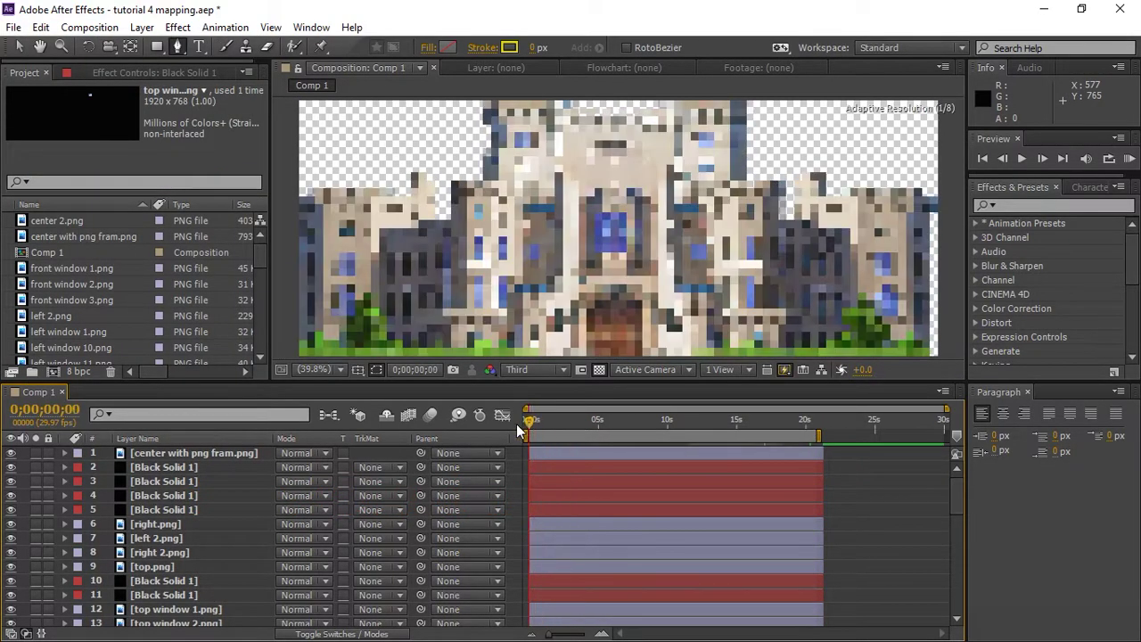
pyautogui.click(619, 210)
pyautogui.click(19, 46)
pyautogui.click(669, 300)
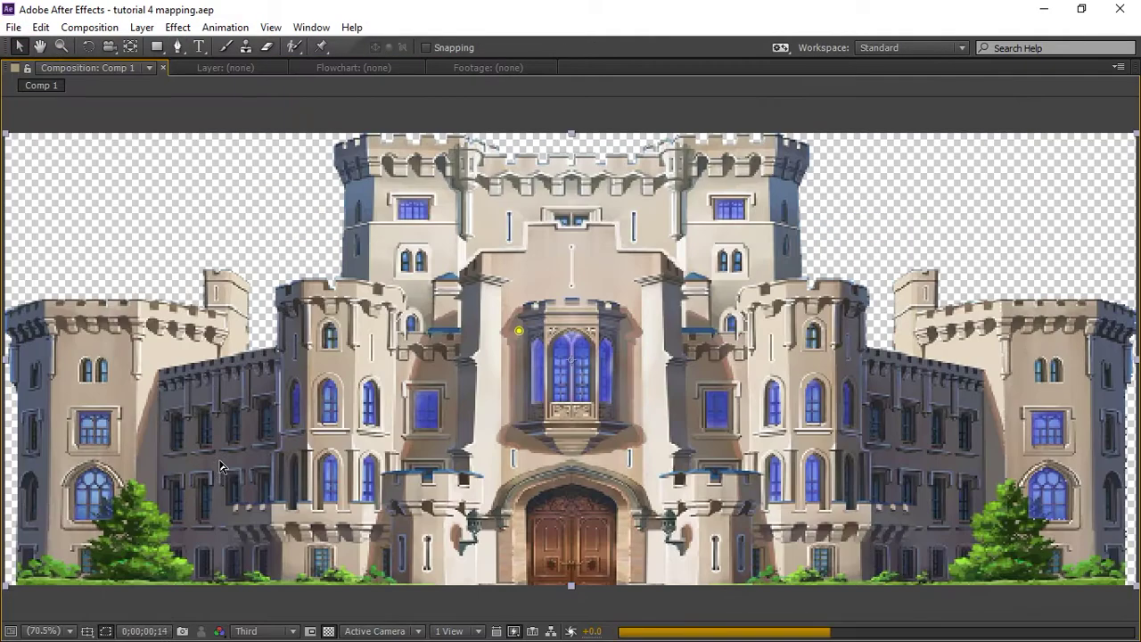
pyautogui.press('`')
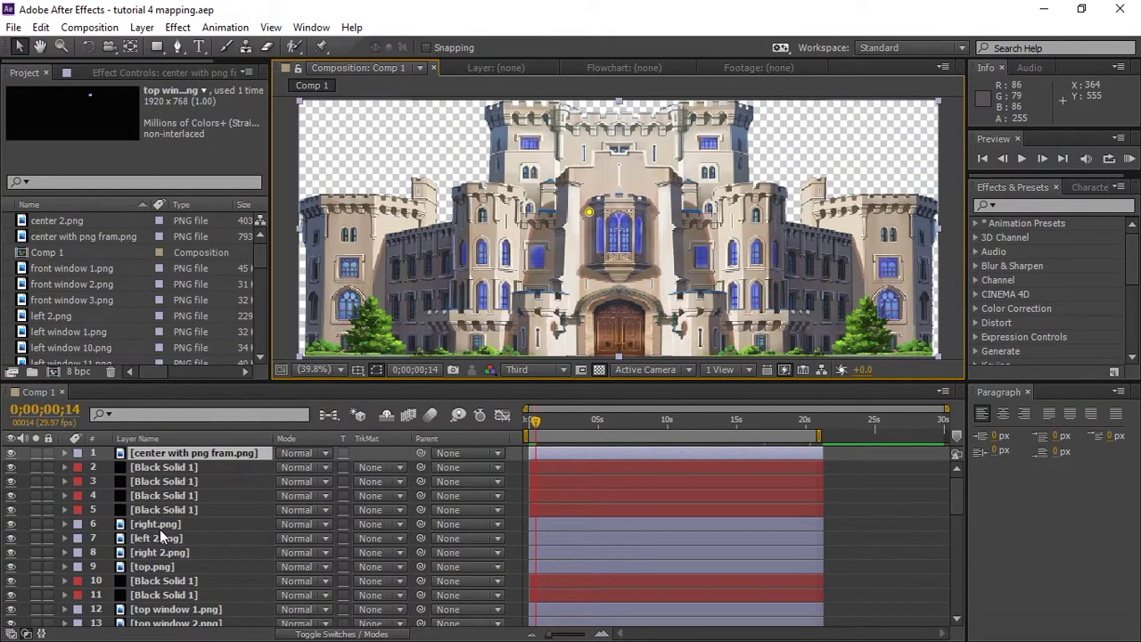
# - Set the opacity of the layer 18 solid, which masks the windows of the far-right wing, to 80%
pyautogui.click(157, 580)
pyautogui.moveTo(955, 501); pyautogui.dragTo(961, 531)
pyautogui.click(154, 575)
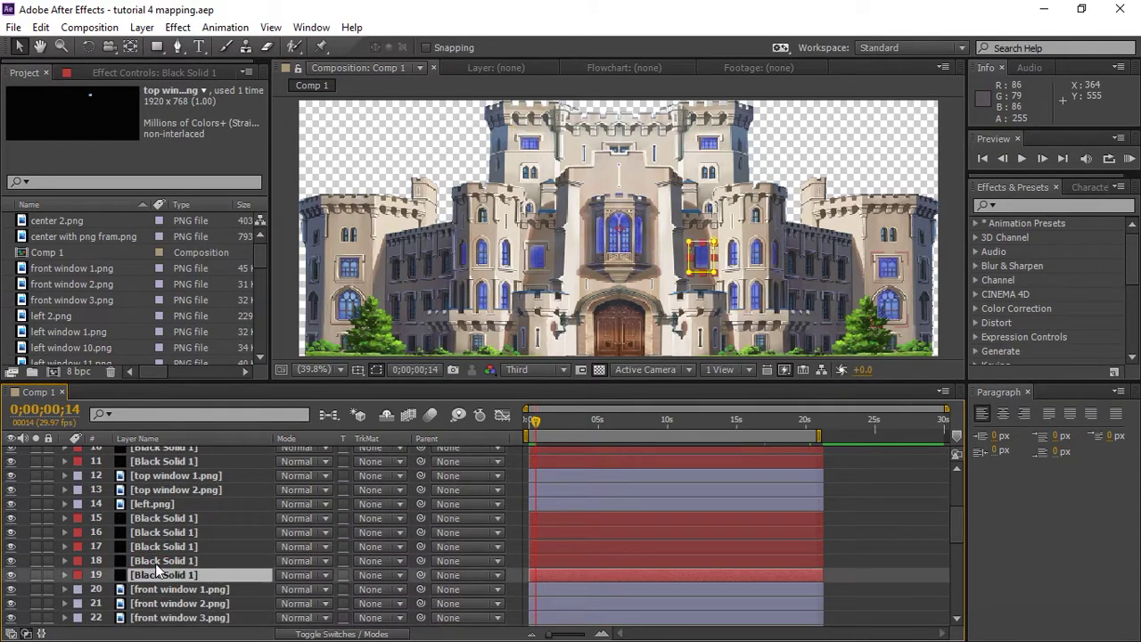
pyautogui.click(155, 561)
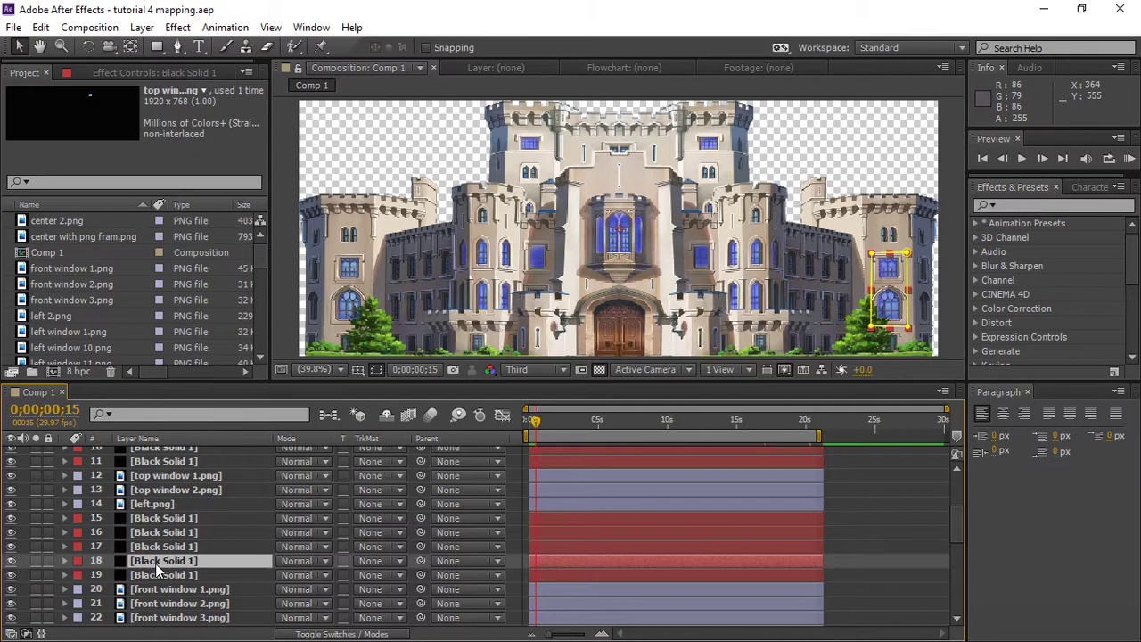
pyautogui.press('t')
pyautogui.moveTo(287, 575); pyautogui.dragTo(321, 576)
pyautogui.click(287, 575)
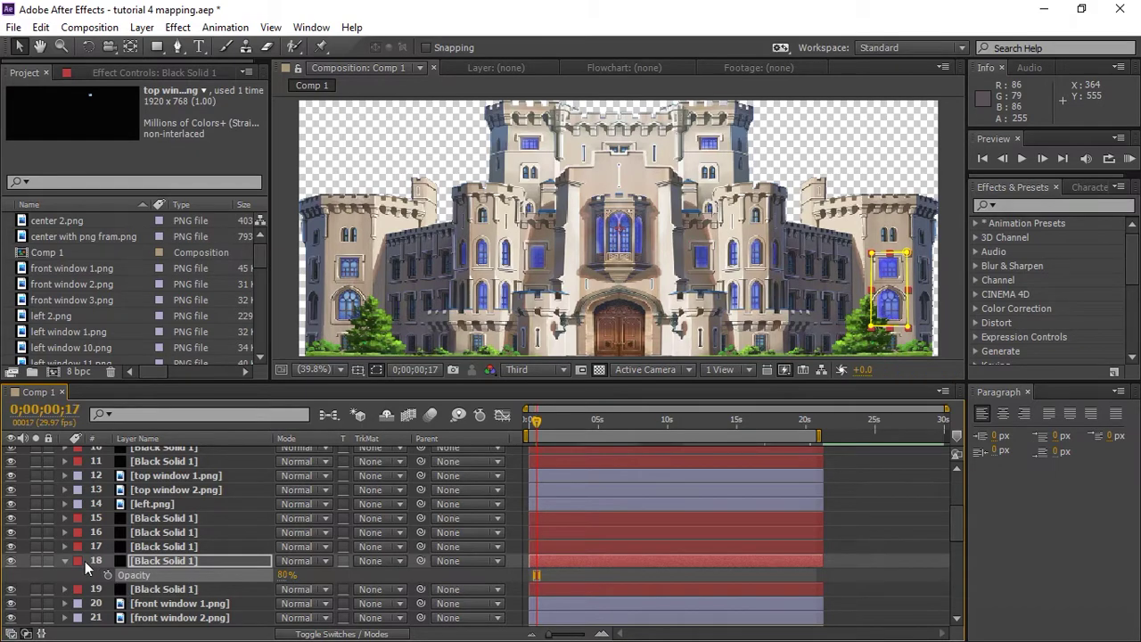
pyautogui.click(65, 562)
# - Set the opacity of all solids from layer 15 to layer 19 to 80% and save the project
pyautogui.click(116, 575)
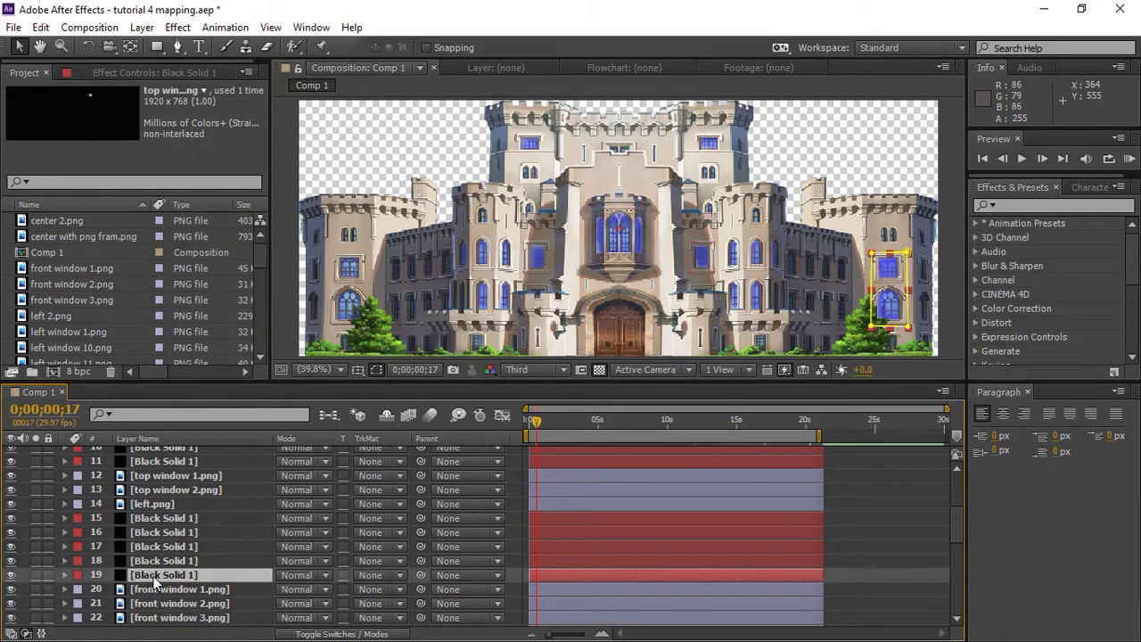
pyautogui.keyDown('shift'); pyautogui.click(160, 520); pyautogui.keyUp('shift')
pyautogui.press('t')
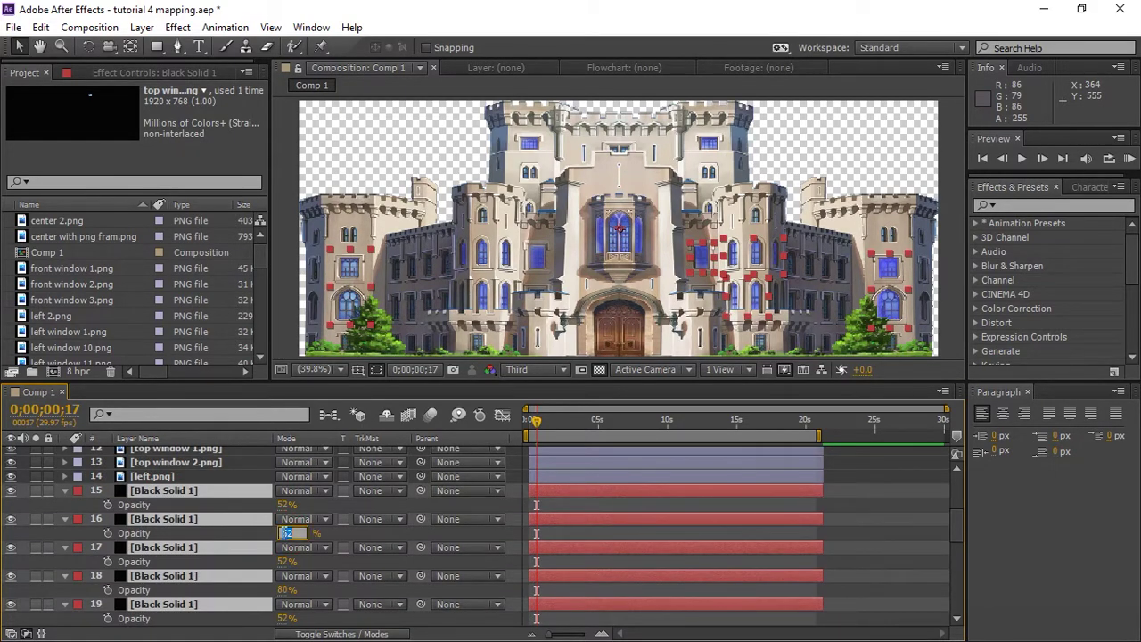
pyautogui.press('Return')
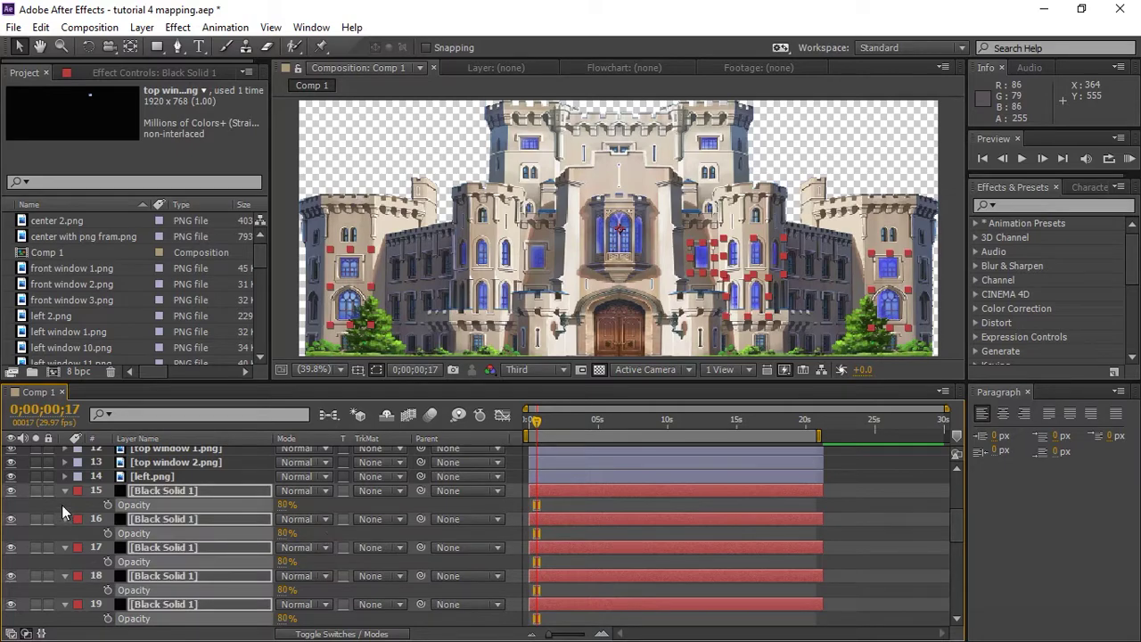
pyautogui.press('t')
pyautogui.click(183, 561)
pyautogui.hotkey('ctrl', 's')
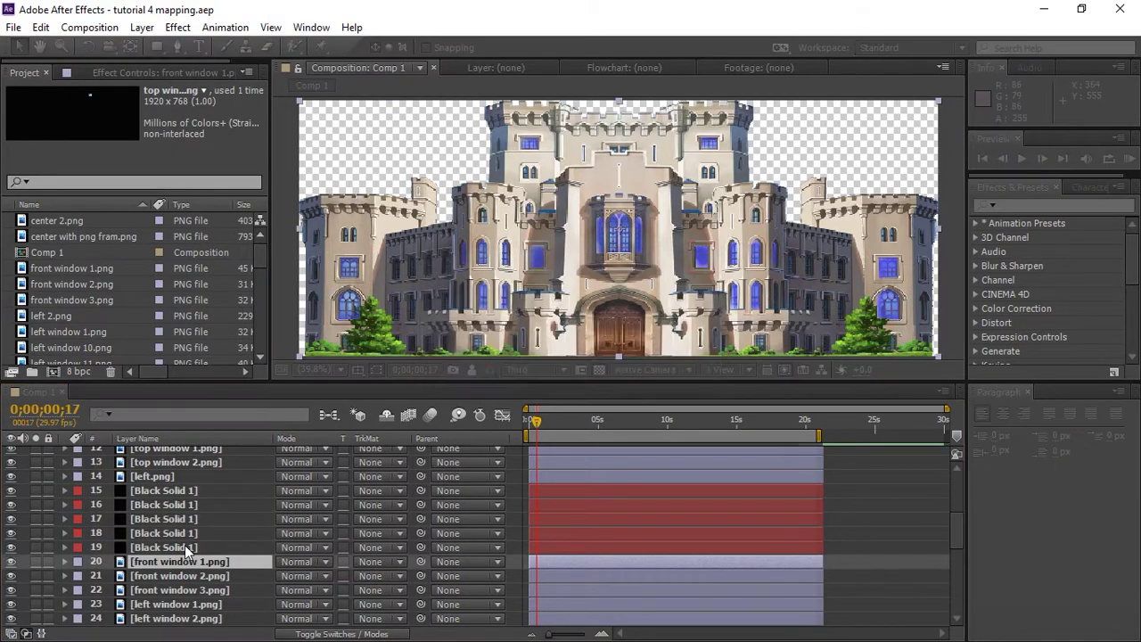
# - Check the opacity of the layer 15 solid and scrub the timeline to review the window glow
pyautogui.scroll(6, 957, 533)
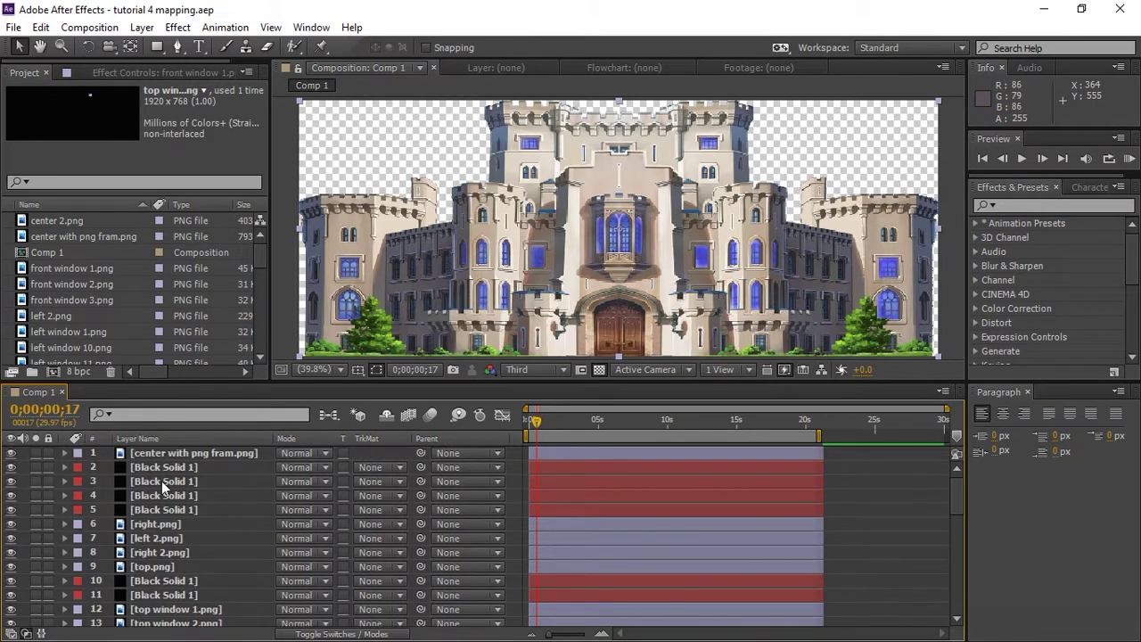
pyautogui.click(161, 467)
pyautogui.click(155, 580)
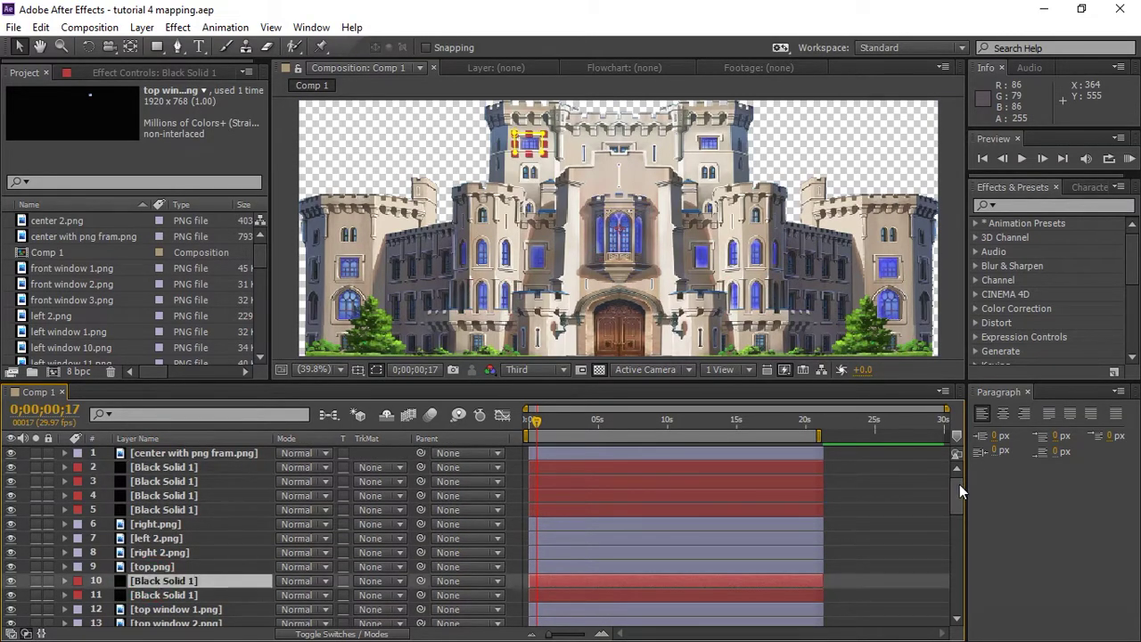
pyautogui.moveTo(959, 484); pyautogui.dragTo(959, 517)
pyautogui.click(175, 528)
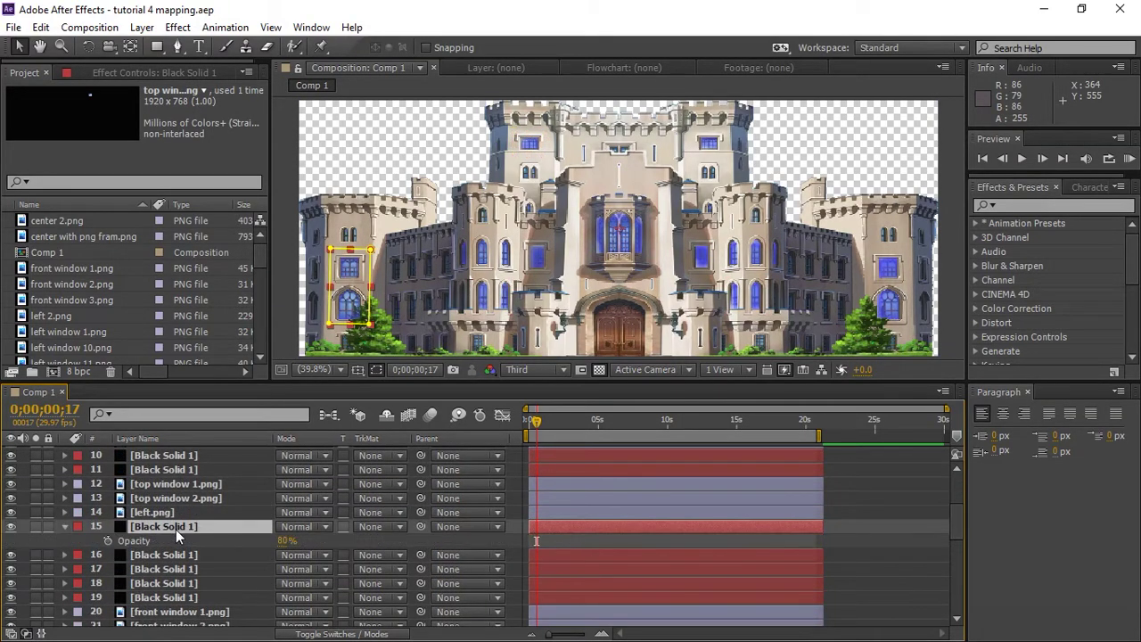
pyautogui.moveTo(536, 421); pyautogui.dragTo(672, 421)
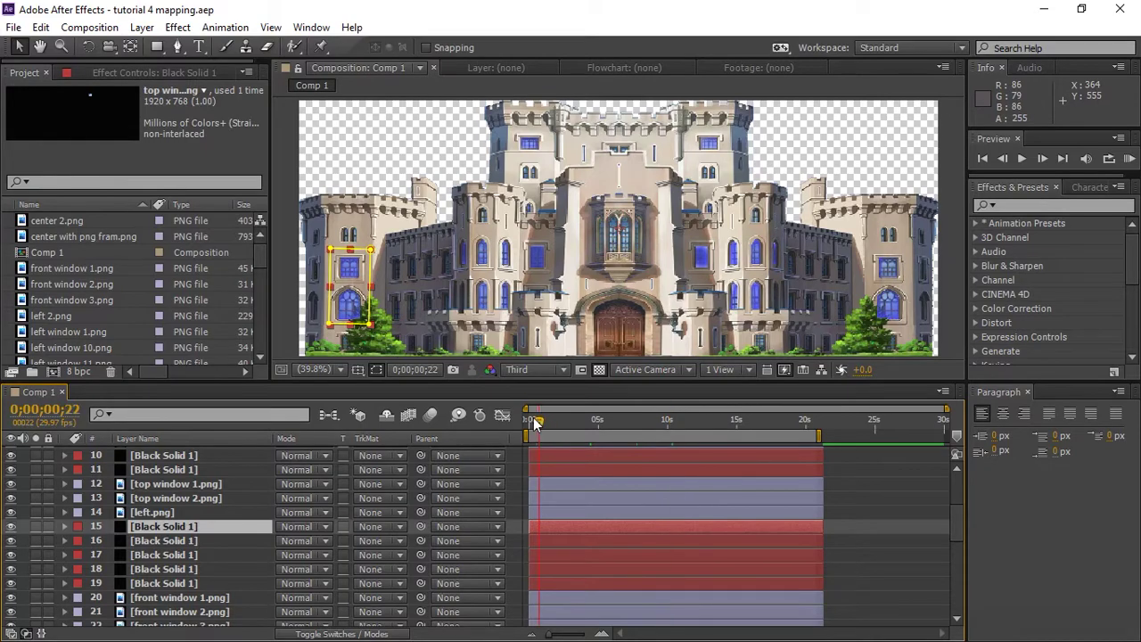
# - Check the animated dash offset of Shape Layer 1's border at 0;00;06;10 and collapse the layer's properties
pyautogui.moveTo(535, 423); pyautogui.dragTo(529, 420)
pyautogui.click(184, 481)
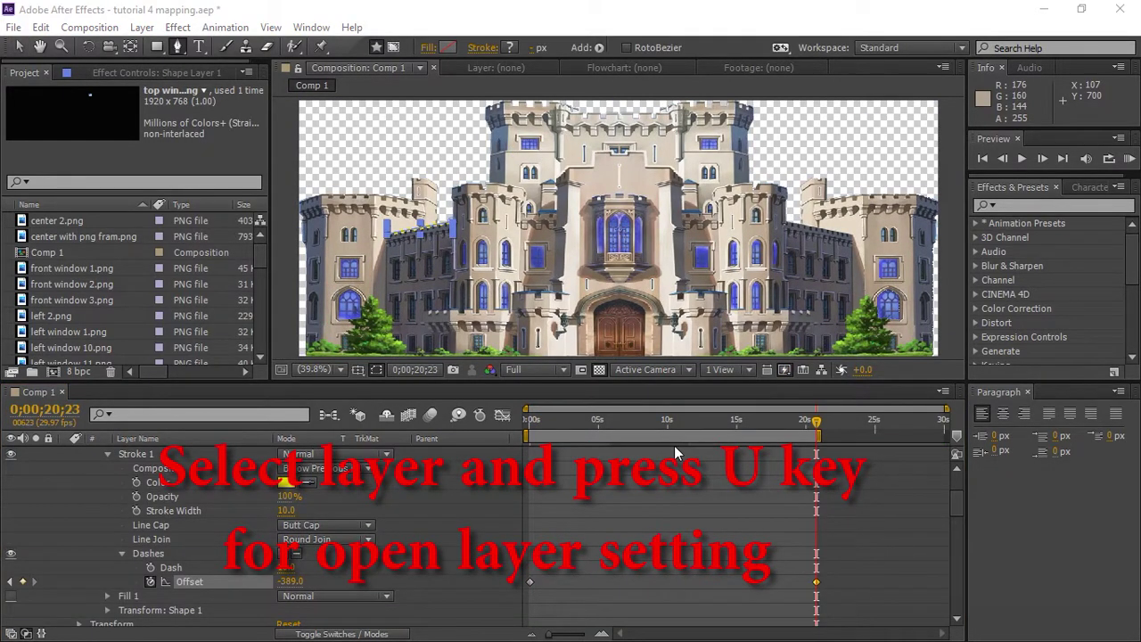
pyautogui.click(616, 418)
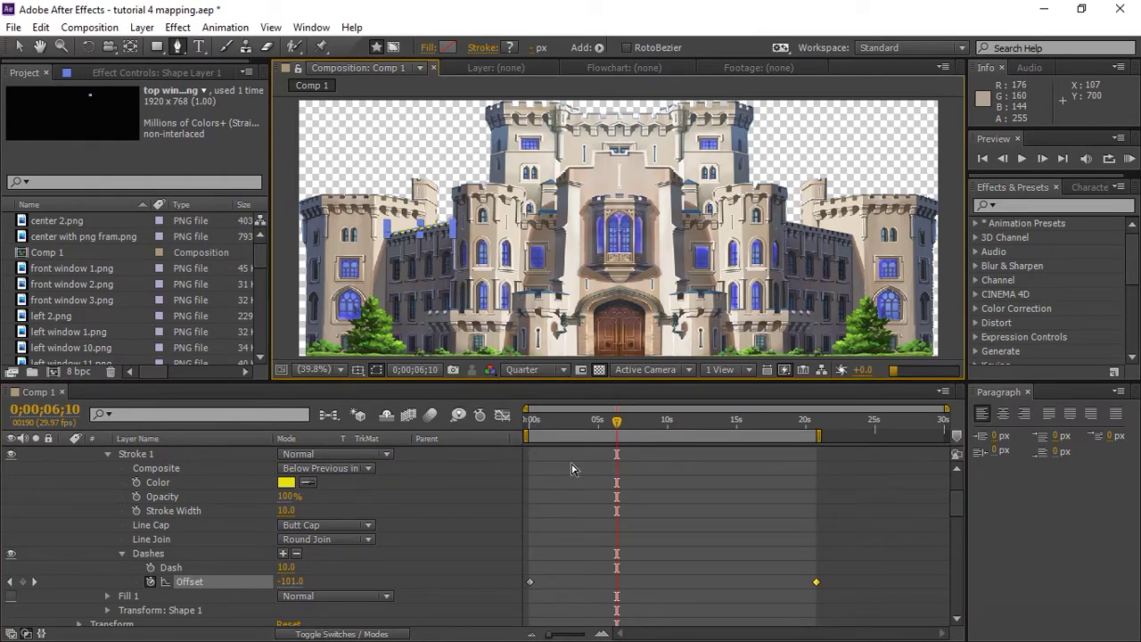
pyautogui.click(107, 454)
pyautogui.moveTo(956, 495); pyautogui.dragTo(955, 477)
pyautogui.click(65, 467)
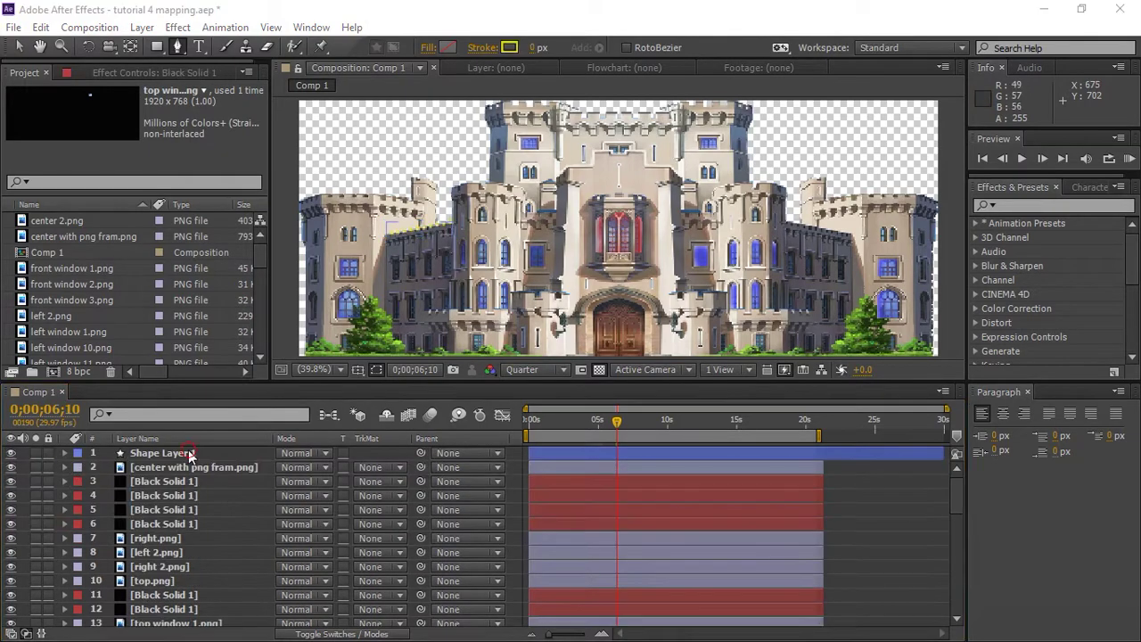
# - Draw a yellow border path along the top of the castle's right side wall with the Pen tool on a new shape layer
pyautogui.click(190, 452)
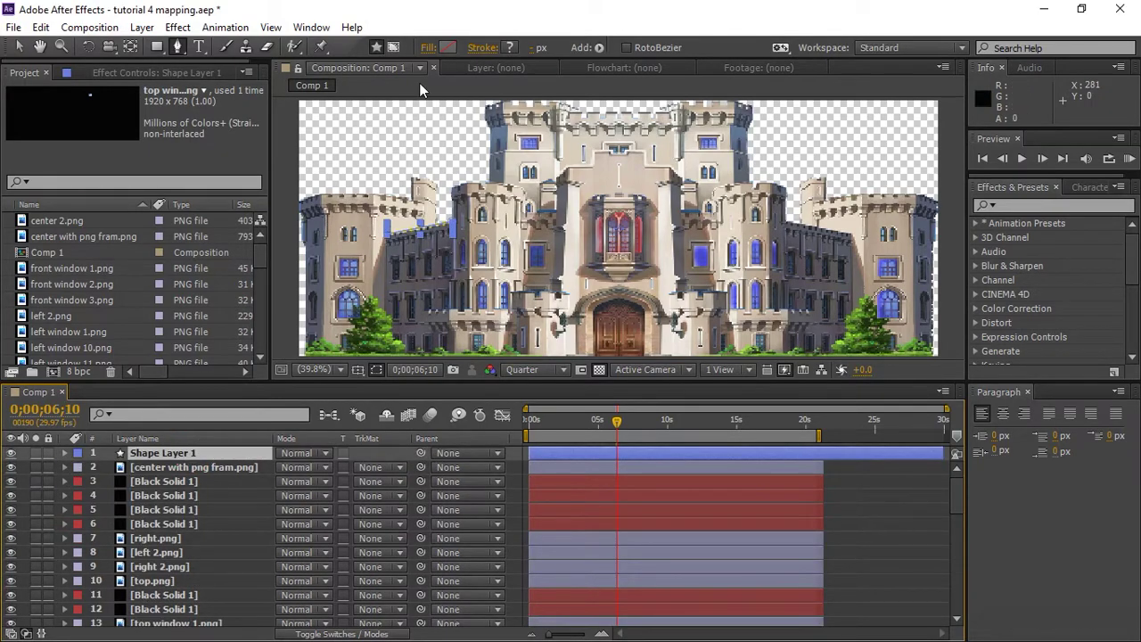
pyautogui.click(868, 488)
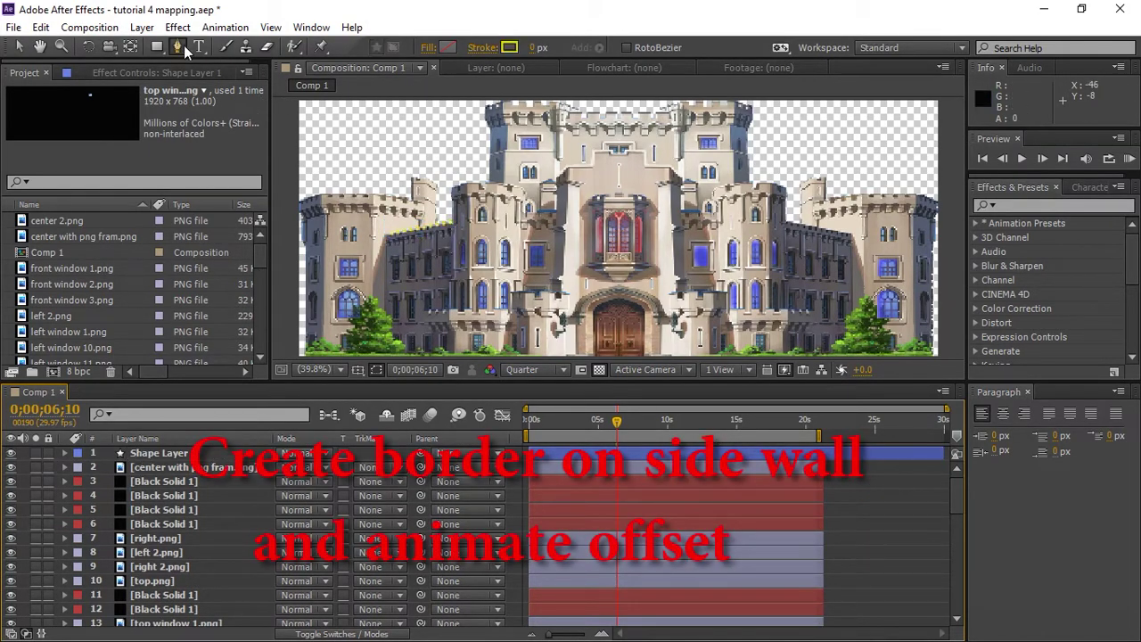
pyautogui.press('`')
pyautogui.click(869, 356)
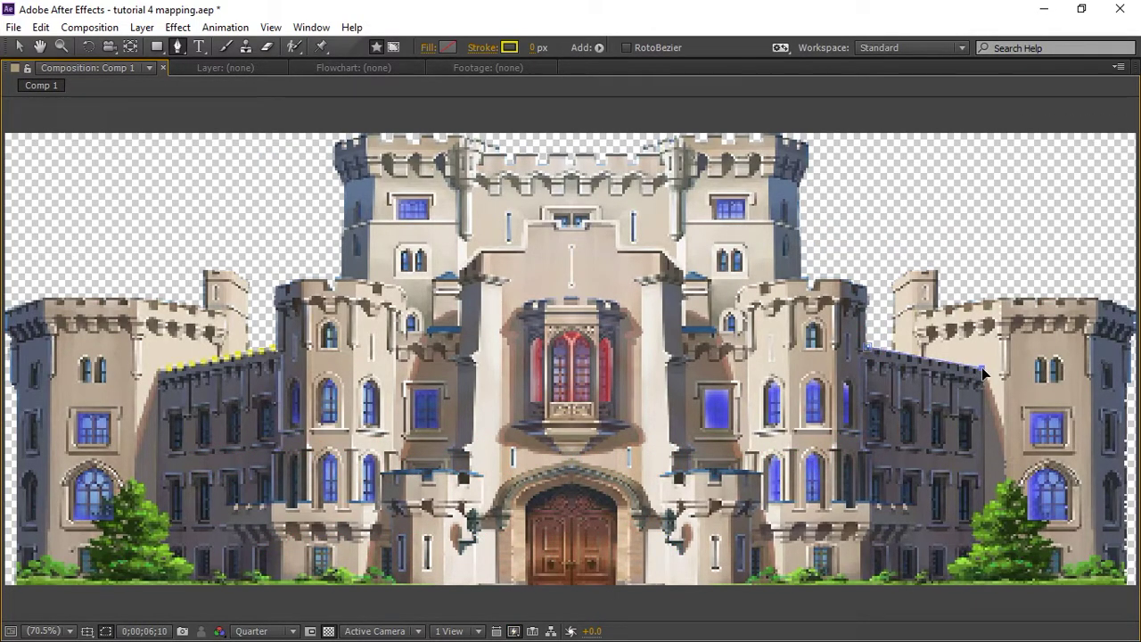
pyautogui.press('`')
pyautogui.click(151, 454)
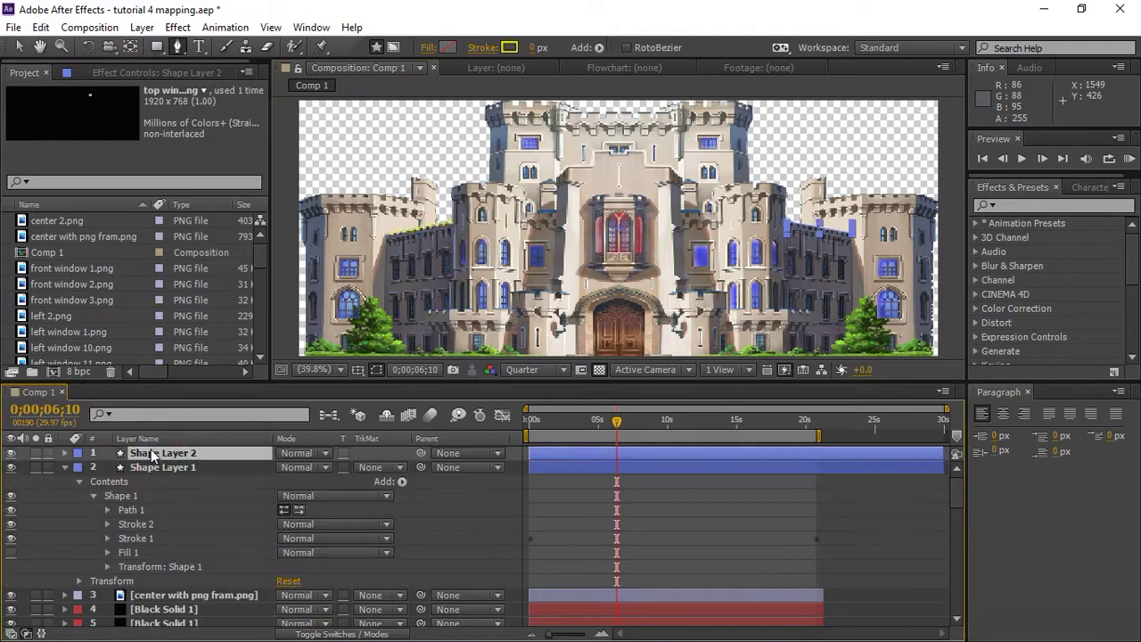
pyautogui.press('Delete')
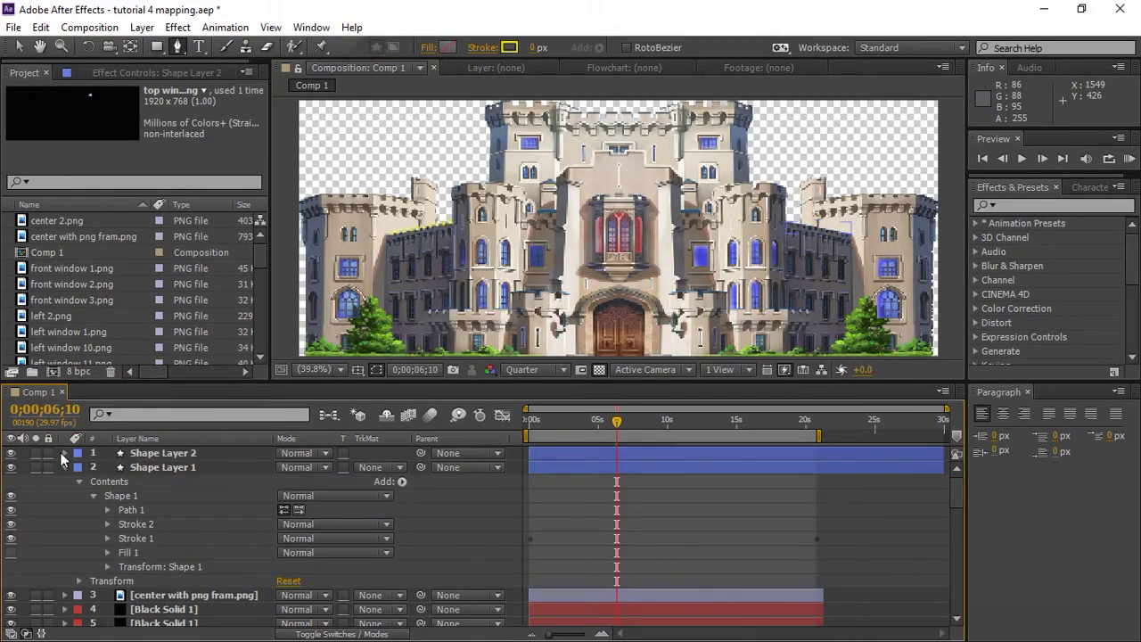
# - Add a dash to Shape Layer 2's Stroke 1 and set the stroke width to 10
pyautogui.click(64, 453)
pyautogui.click(79, 467)
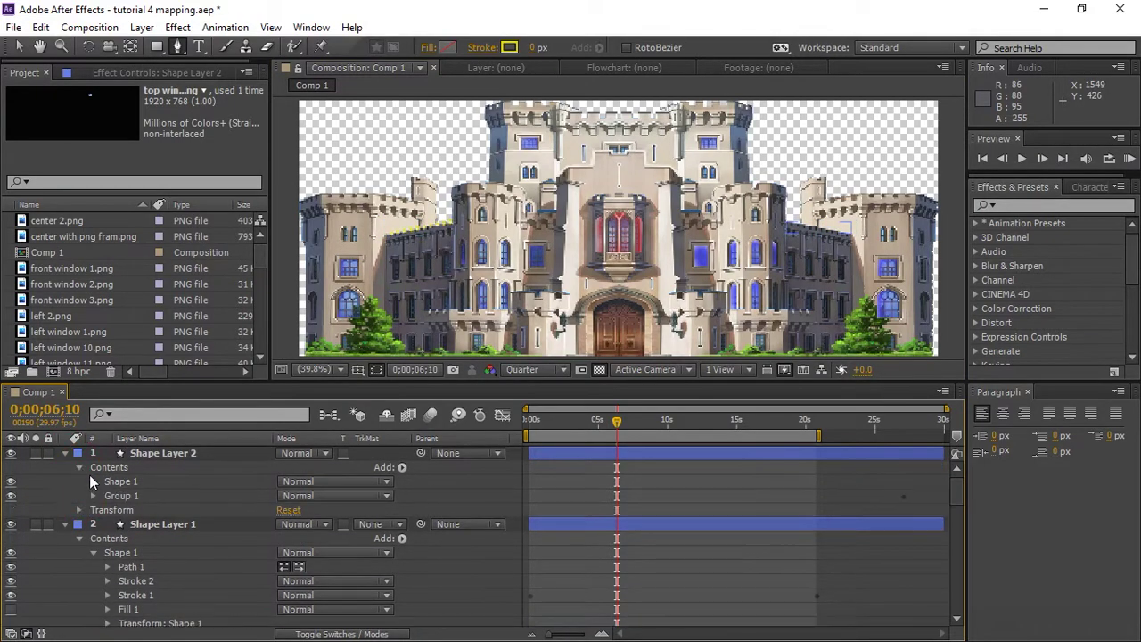
pyautogui.click(94, 480)
pyautogui.click(108, 510)
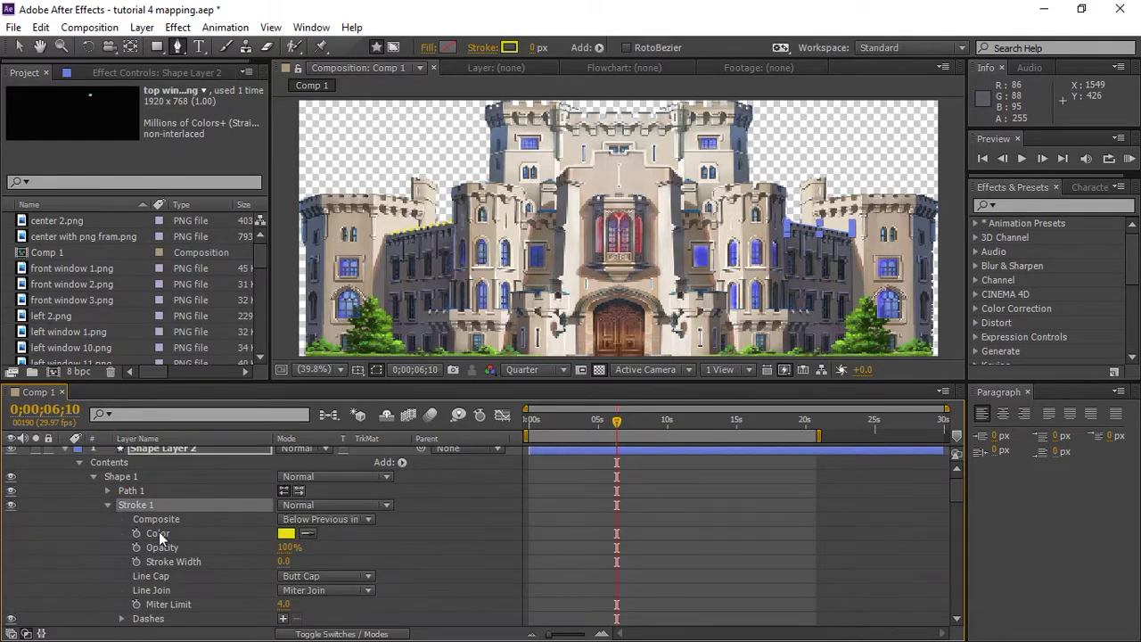
pyautogui.moveTo(956, 493); pyautogui.dragTo(957, 500)
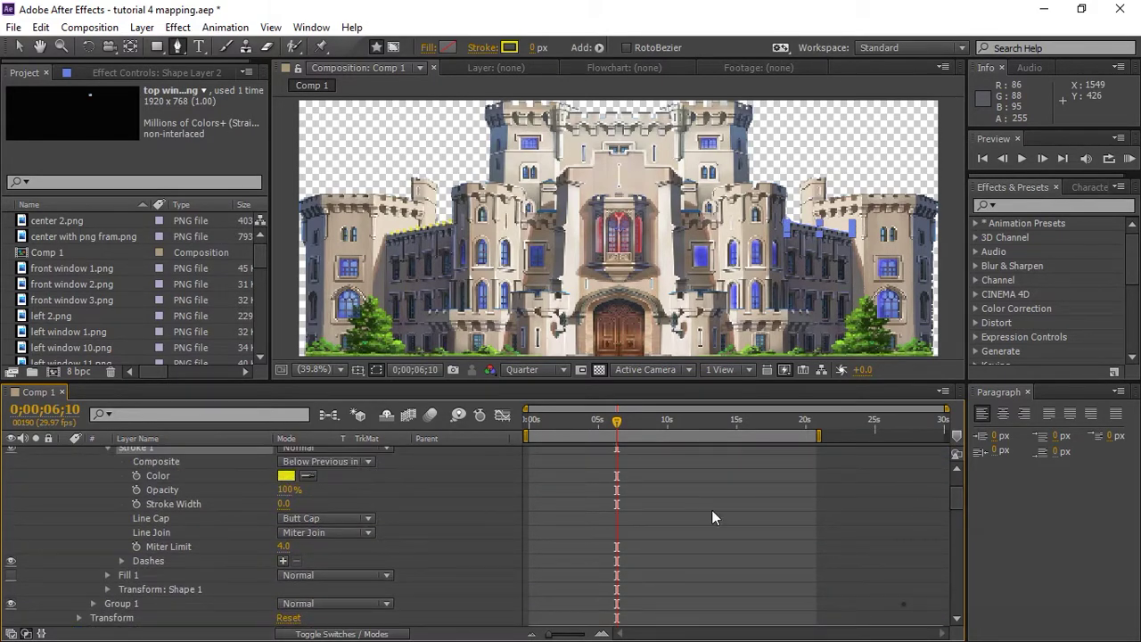
pyautogui.click(283, 561)
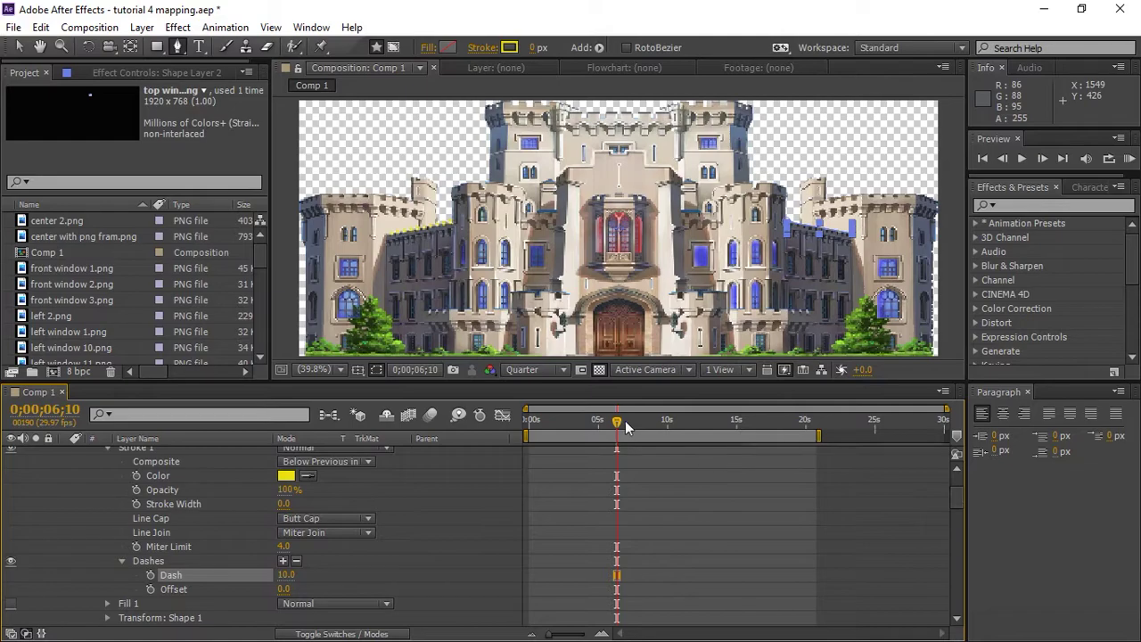
pyautogui.write('0')
pyautogui.press('Return')
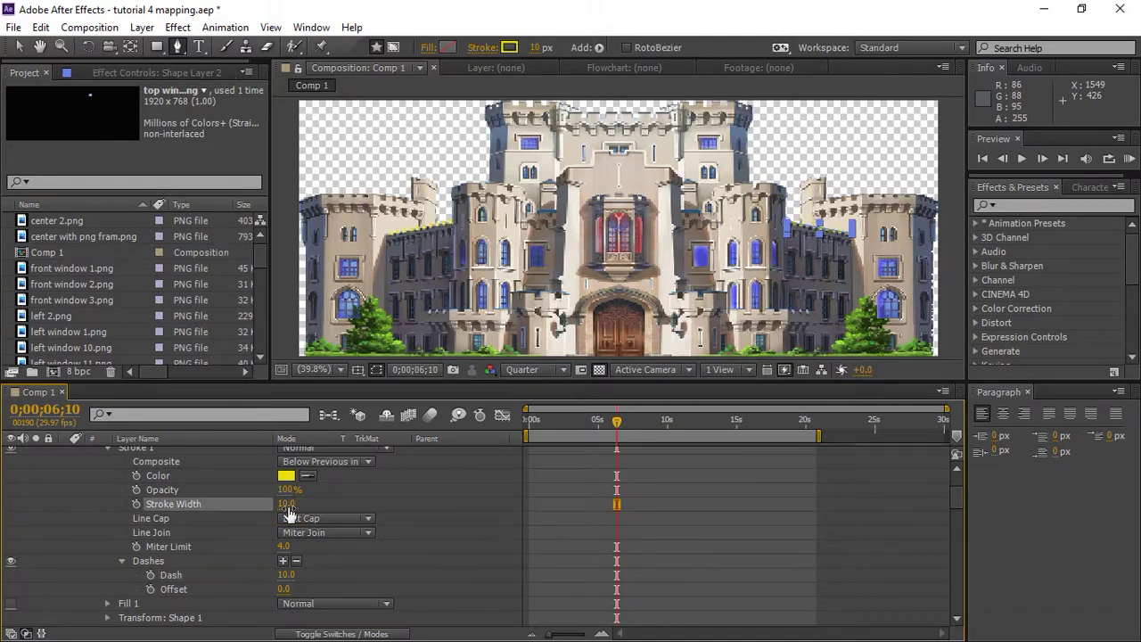
# - Keyframe Shape Layer 2's dash offset at 0 on the first frame and at -735 at 0;00;20;19
pyautogui.moveTo(615, 420); pyautogui.dragTo(376, 478)
pyautogui.click(150, 589)
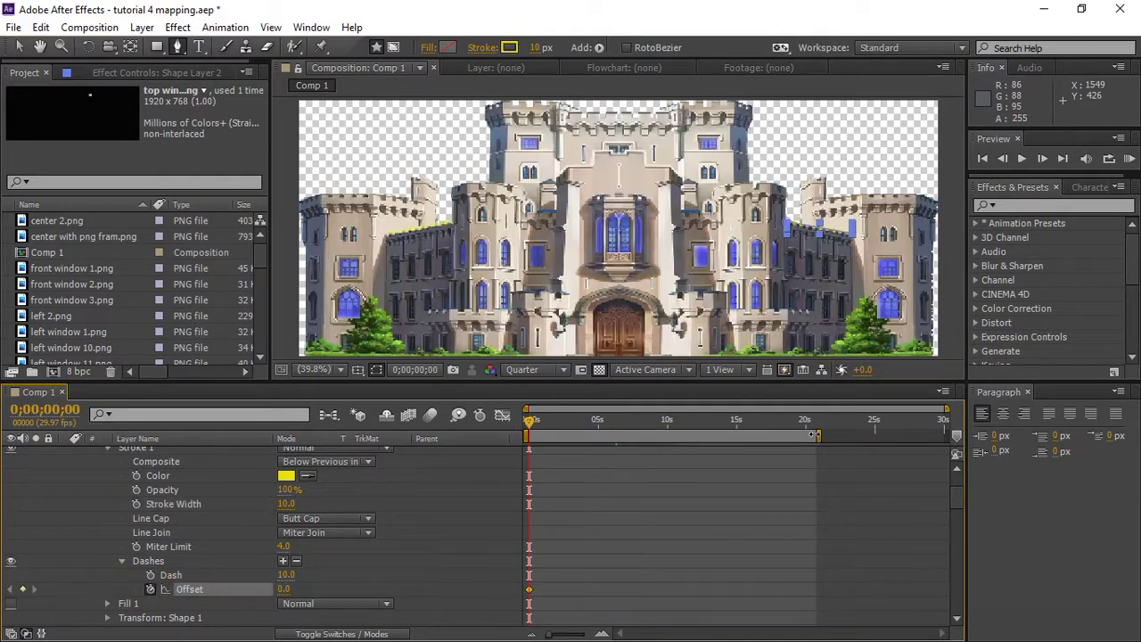
pyautogui.click(814, 426)
pyautogui.moveTo(68, 598); pyautogui.dragTo(36, 598)
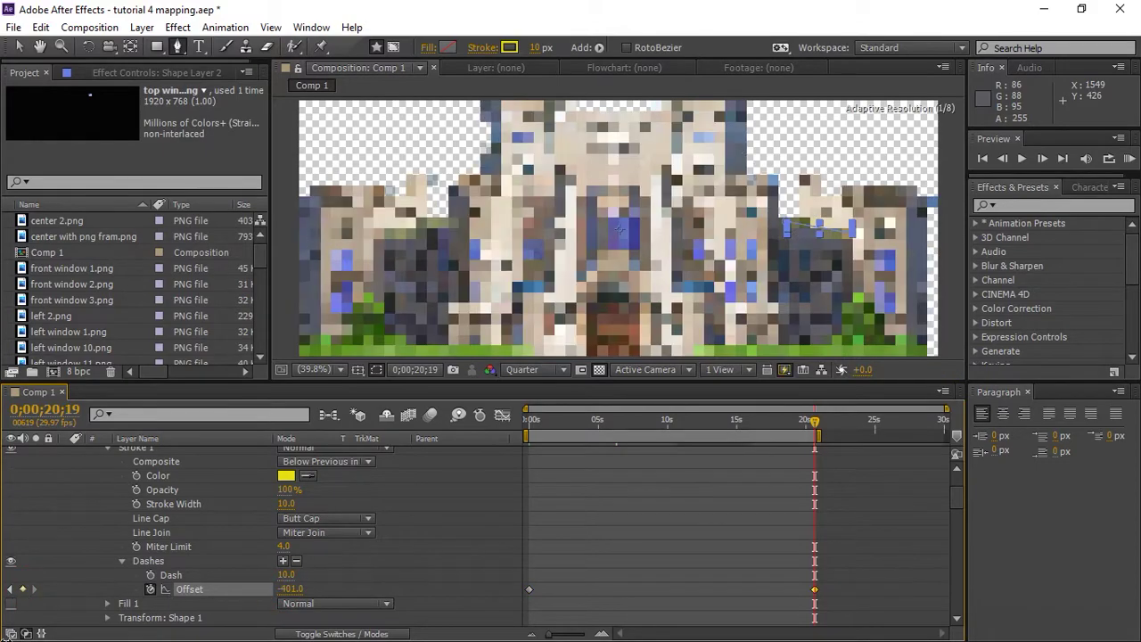
# - Scrub through the moving dashes on the right wall, collapse both shape layers and save the project
pyautogui.moveTo(678, 422); pyautogui.dragTo(565, 421)
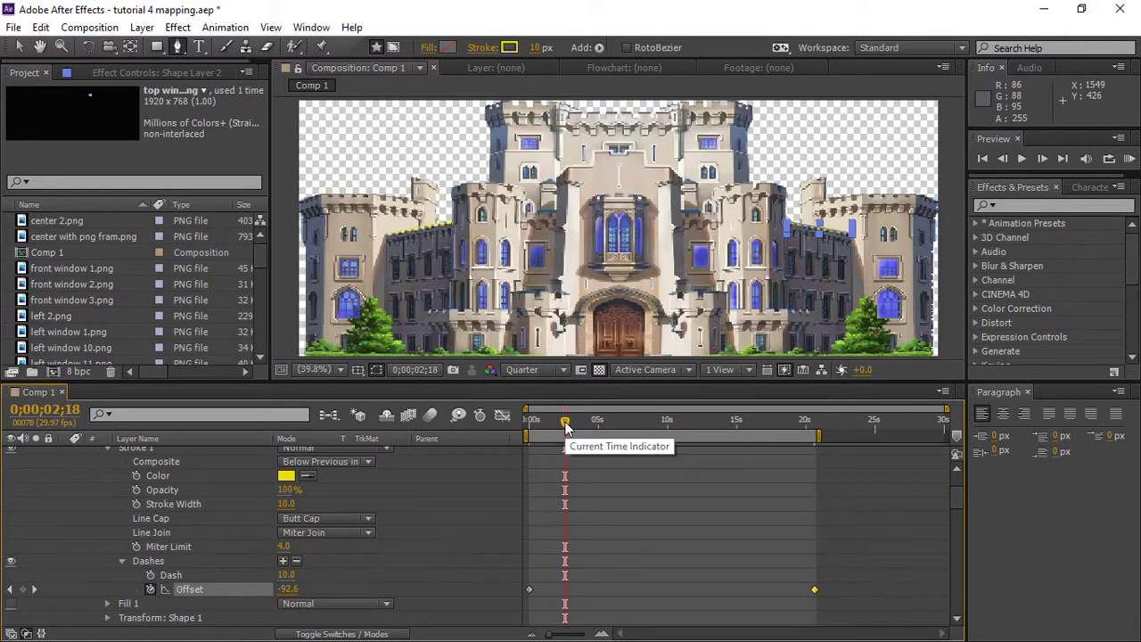
pyautogui.click(580, 468)
pyautogui.moveTo(958, 499); pyautogui.dragTo(959, 459)
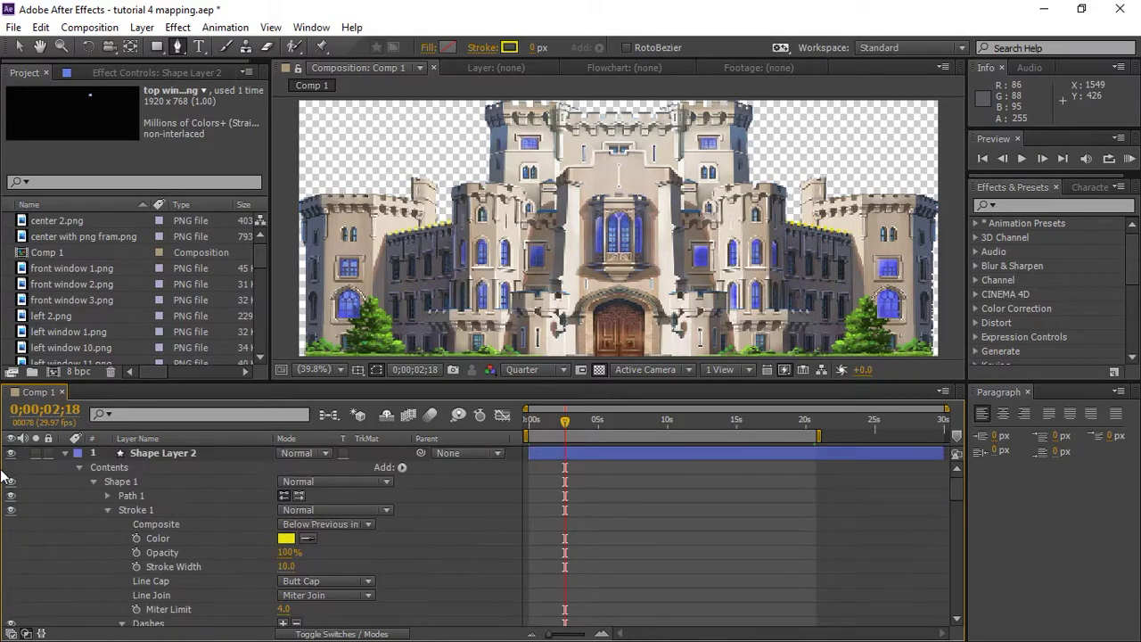
pyautogui.click(64, 453)
pyautogui.click(64, 466)
pyautogui.hotkey('ctrl', 's')
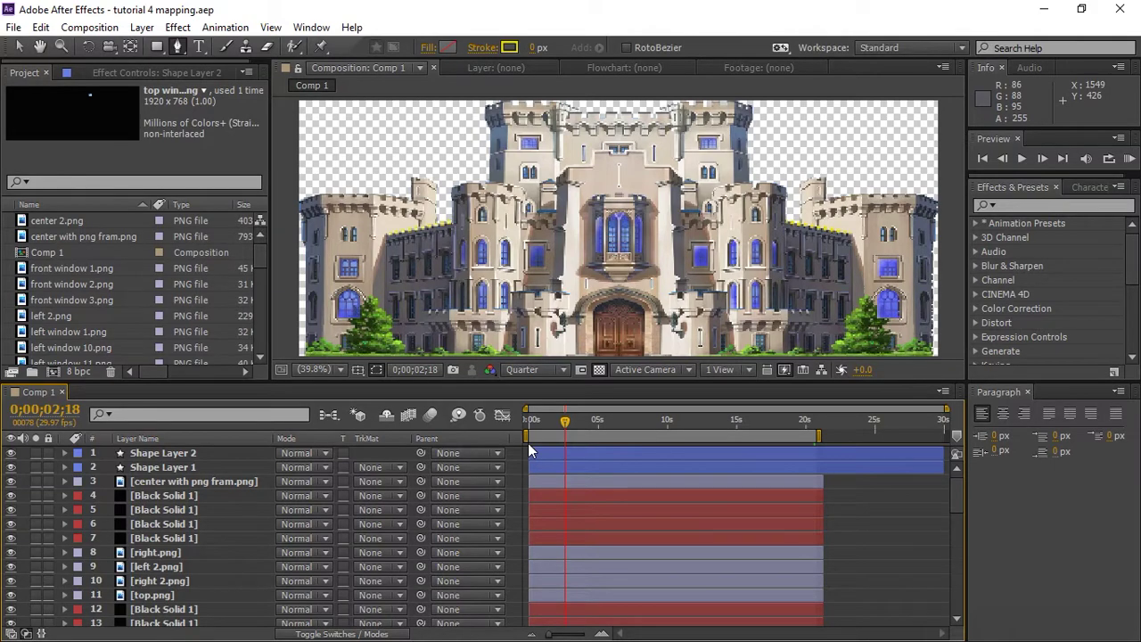
# - Split Shape Layer 1 and Shape Layer 2 at 0;00;21;07 and delete the parts after that time
pyautogui.click(821, 424)
pyautogui.click(823, 422)
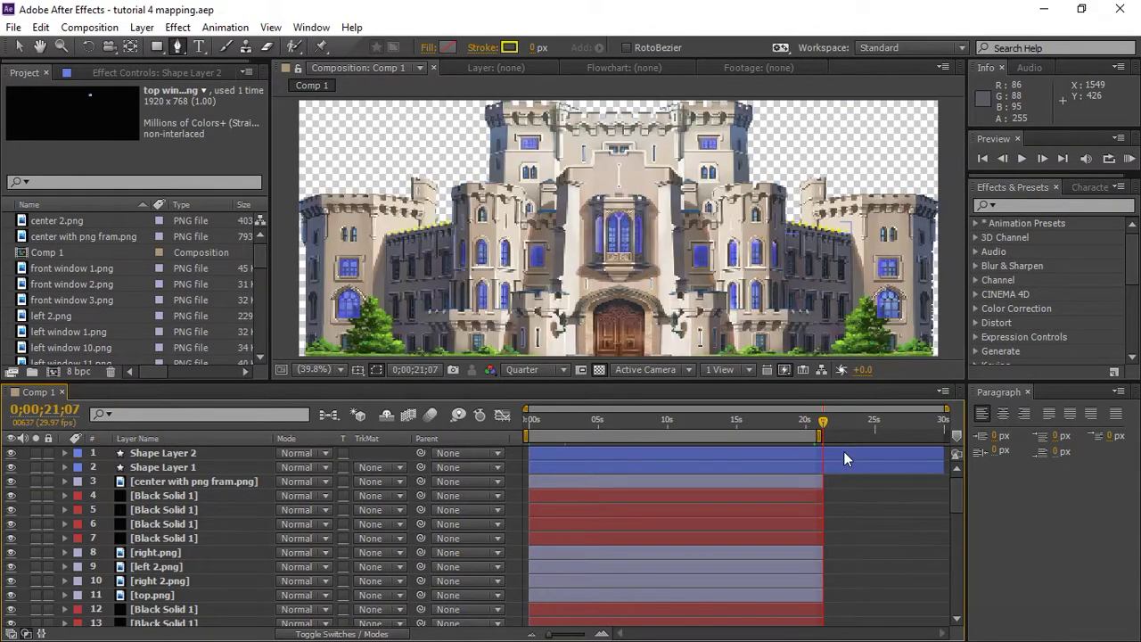
pyautogui.click(1049, 622)
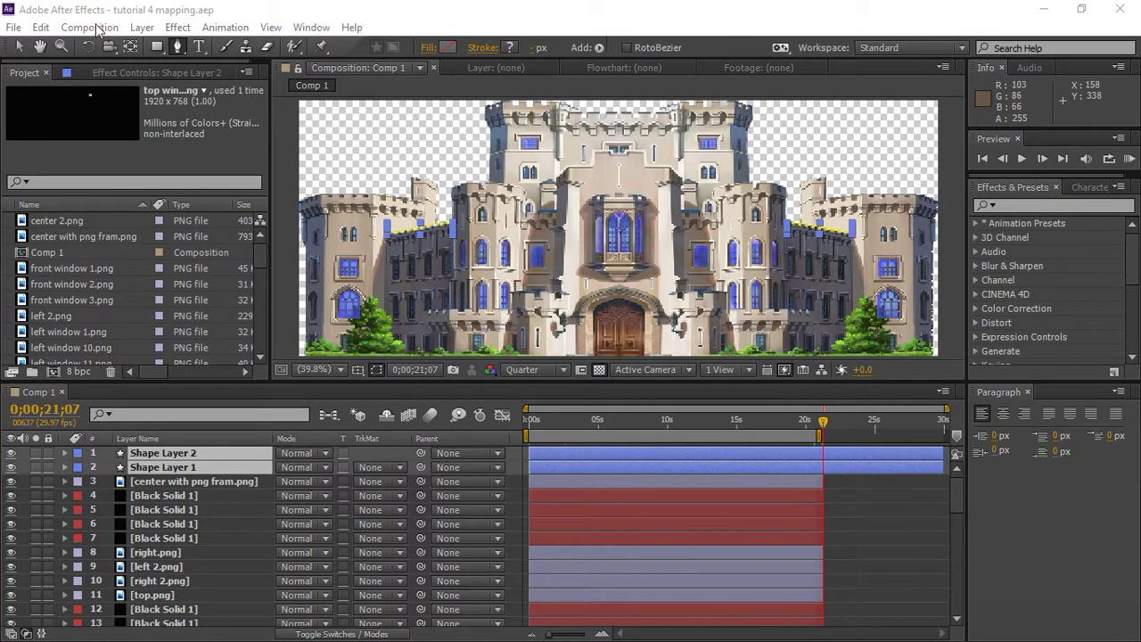
pyautogui.click(87, 27)
pyautogui.moveTo(41, 28)
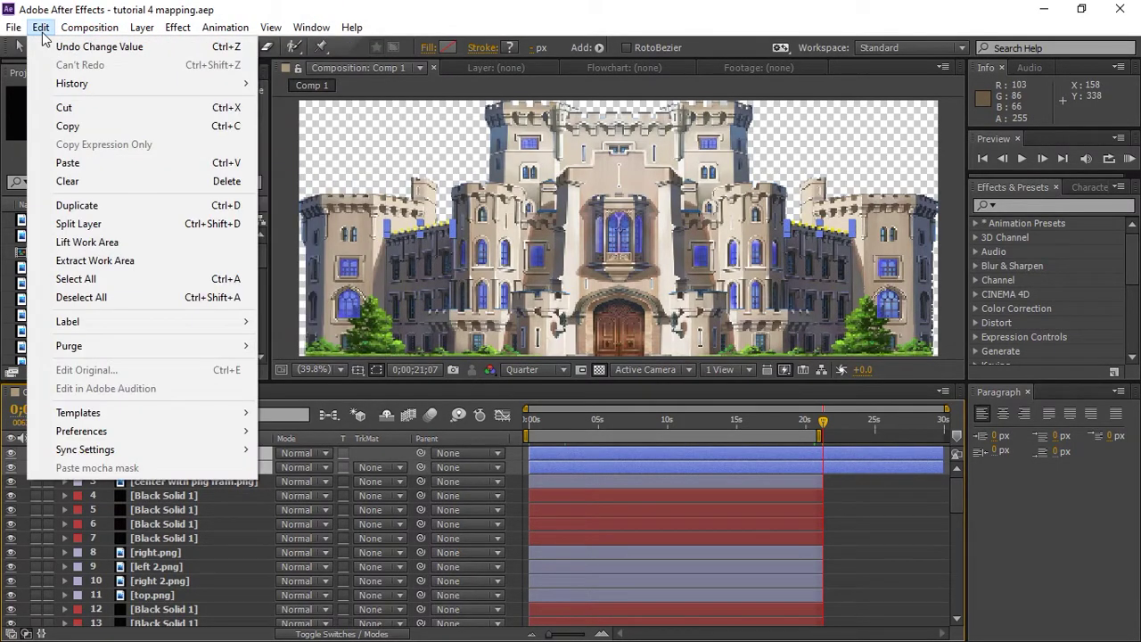
pyautogui.click(77, 224)
pyautogui.click(41, 27)
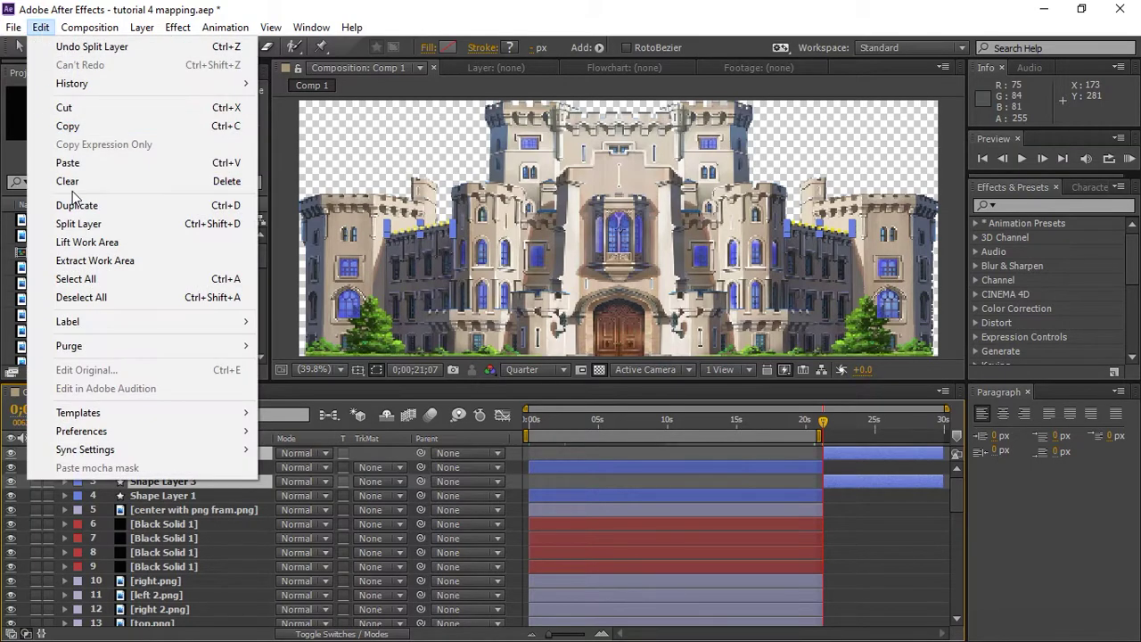
pyautogui.click(68, 181)
# - Preview the wall border animation from the beginning of the timeline
pyautogui.click(784, 421)
pyautogui.moveTo(751, 421); pyautogui.dragTo(524, 426)
pyautogui.press('KP_0')
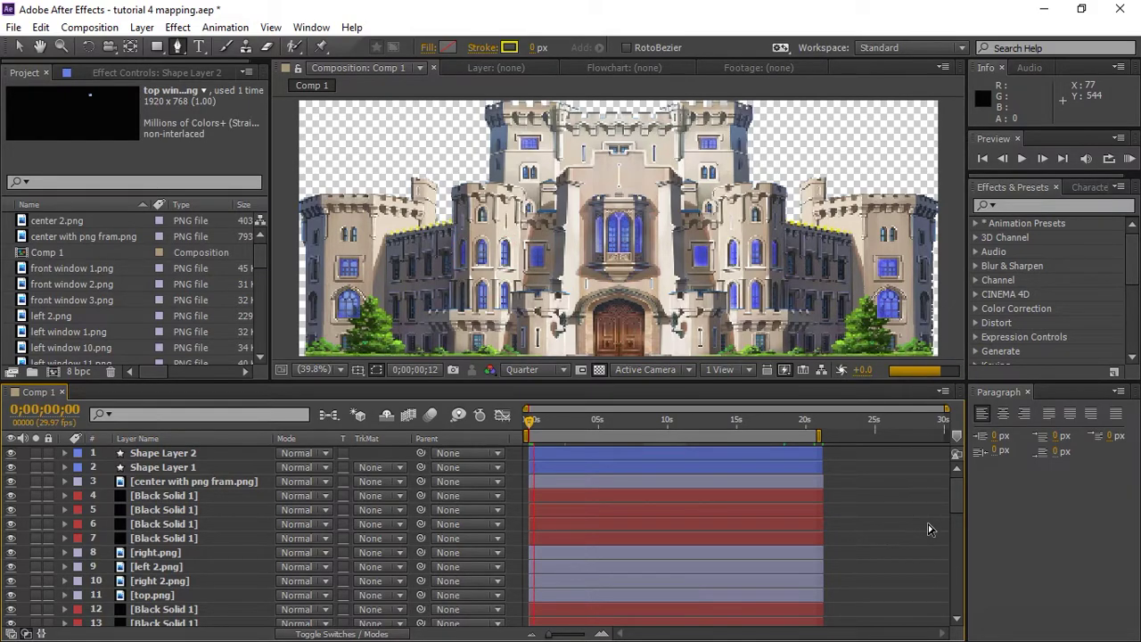
# - Read the dash offset value at Shape Layer 2's final keyframe and collapse the layer
pyautogui.click(194, 457)
pyautogui.click(63, 453)
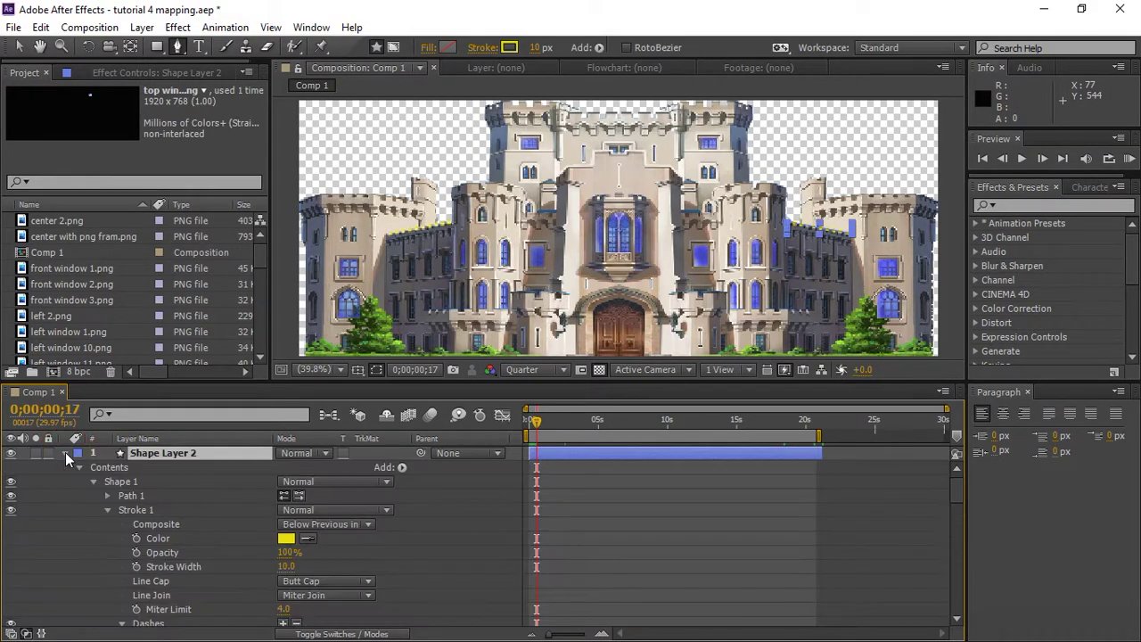
pyautogui.scroll(-4, 960, 498)
pyautogui.scroll(-3, 960, 505)
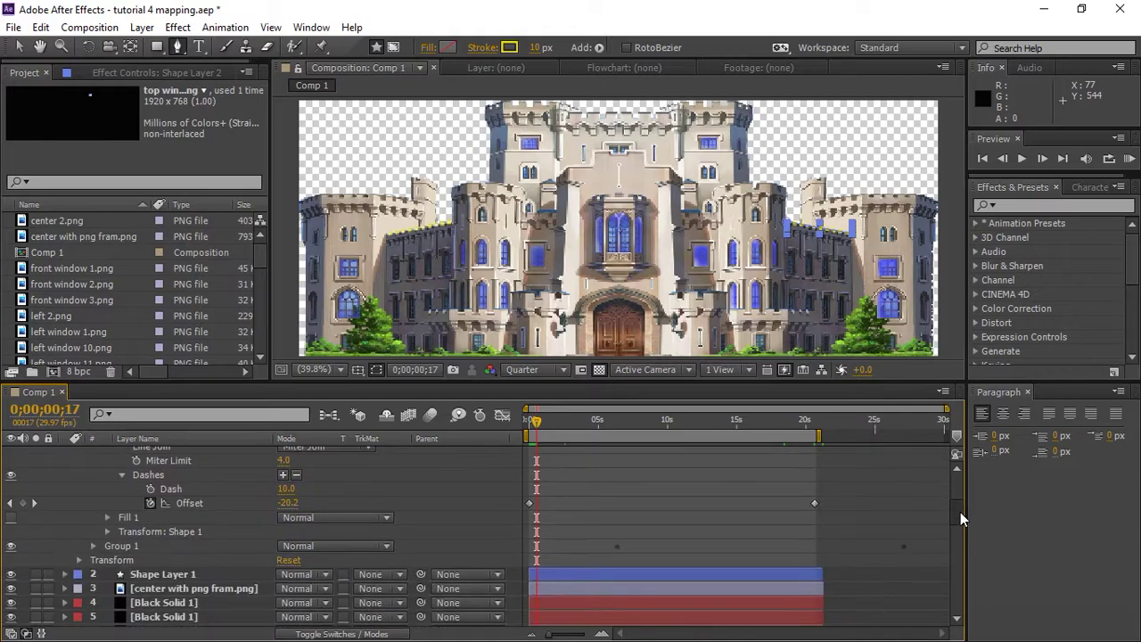
pyautogui.click(33, 503)
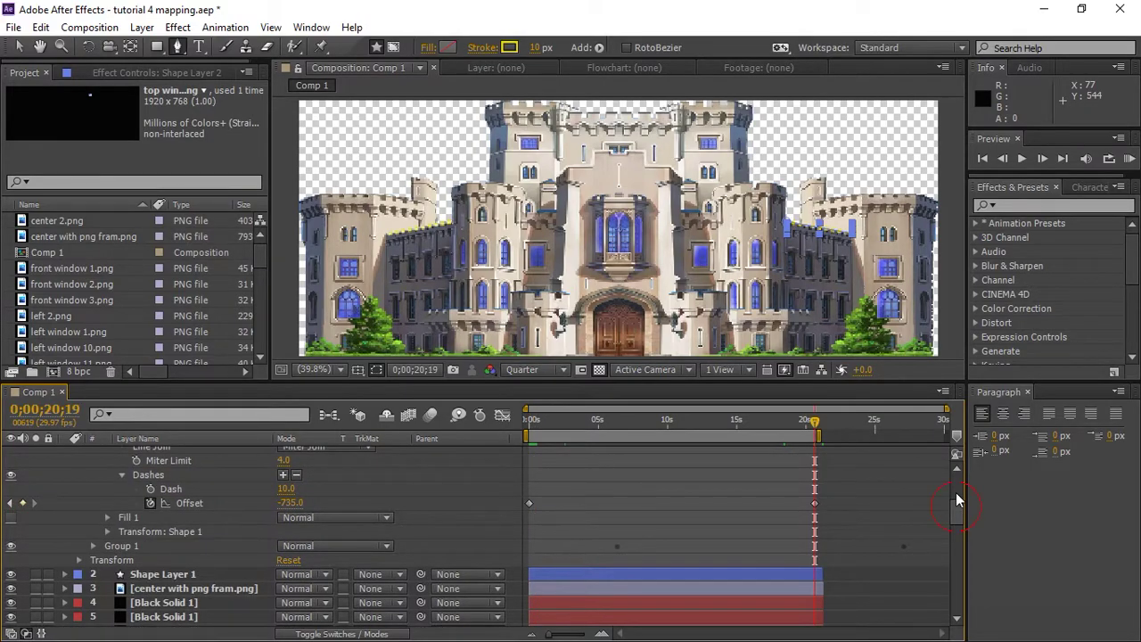
pyautogui.scroll(7, 956, 504)
pyautogui.click(66, 453)
# - Set the final dash Offset keyframe of Shape Layer 1's Stroke 1 to -735 and save the project
pyautogui.click(65, 467)
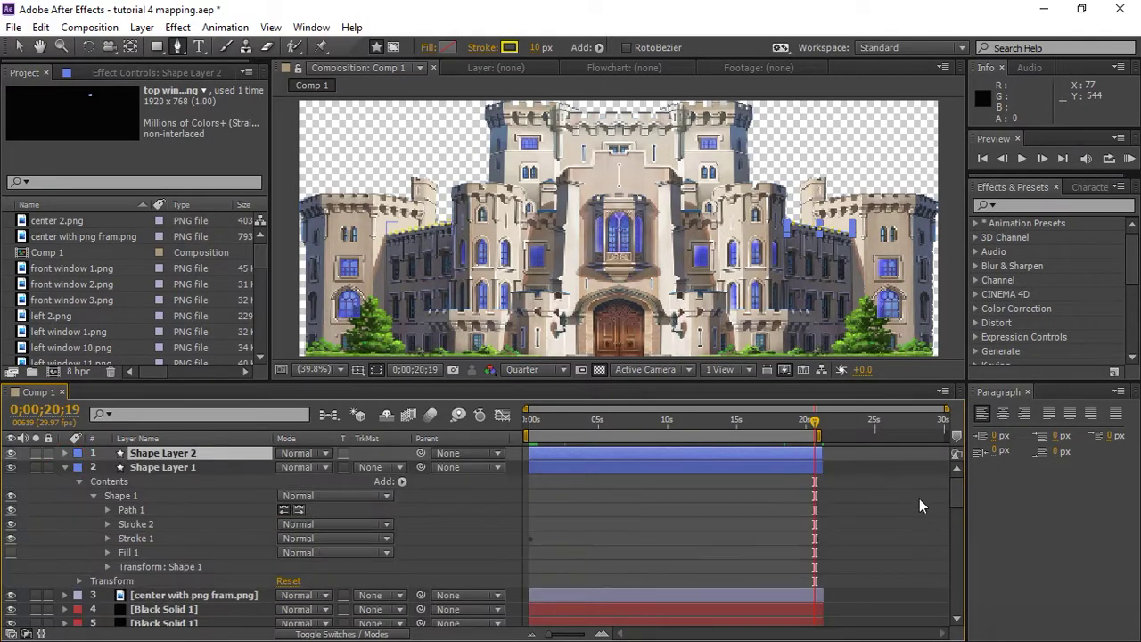
pyautogui.click(107, 538)
pyautogui.scroll(-5, 963, 525)
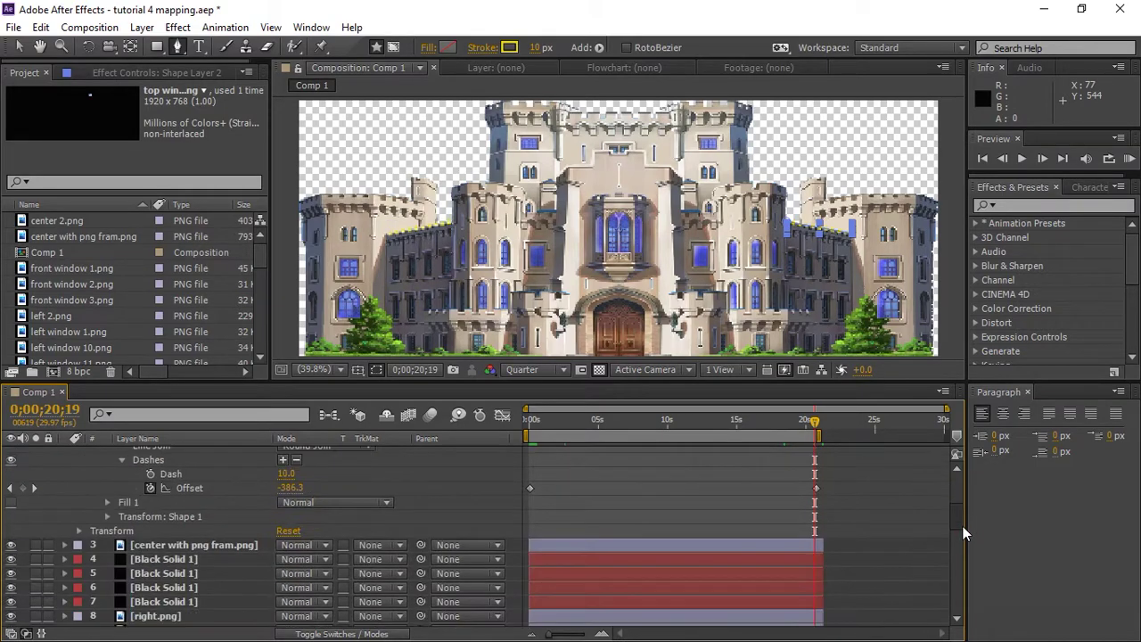
pyautogui.click(33, 499)
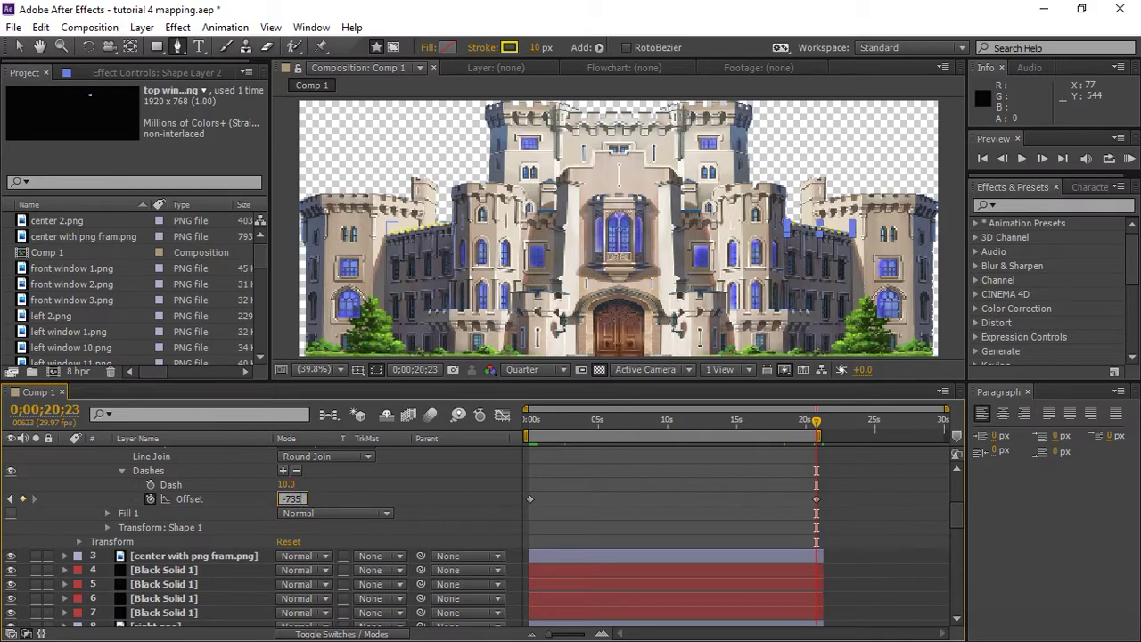
pyautogui.press('Return')
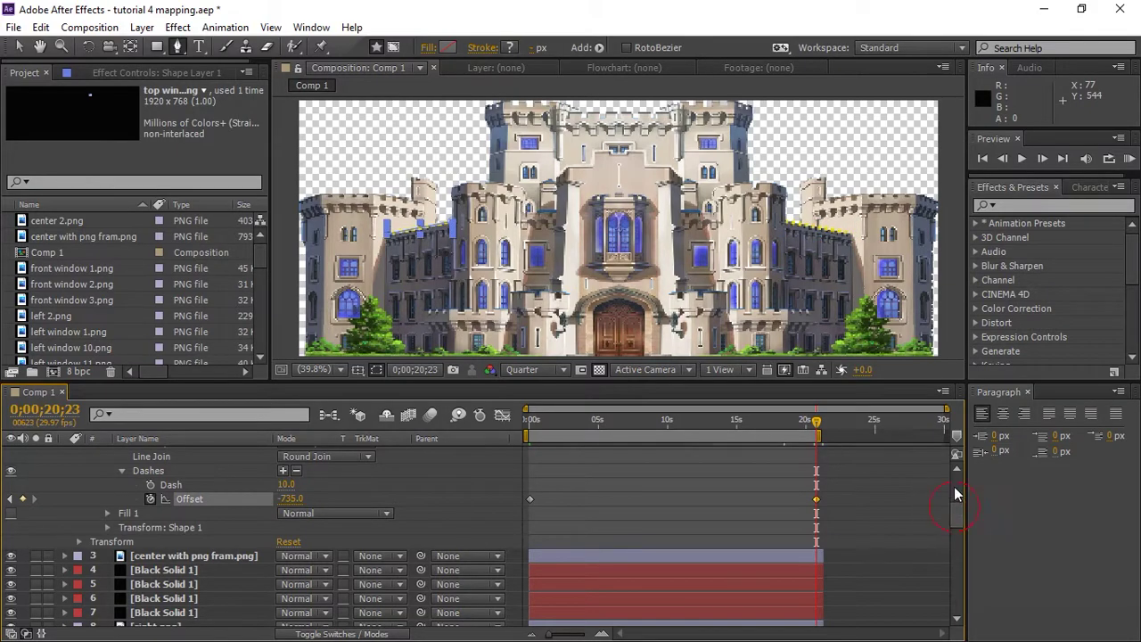
pyautogui.moveTo(955, 493); pyautogui.dragTo(955, 465)
pyautogui.click(64, 467)
pyautogui.click(708, 423)
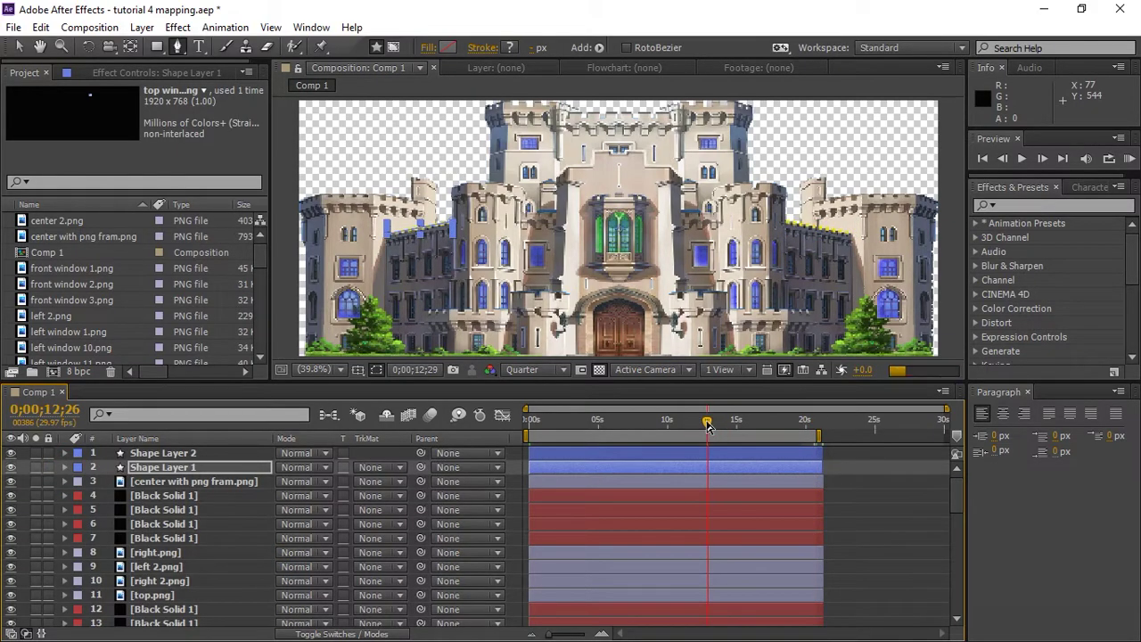
pyautogui.hotkey('ctrl', 's')
# - Import the white gazebo PNG from the design tutorial folder in File Explorer and place it in Comp 1 below right.png
pyautogui.click(258, 238)
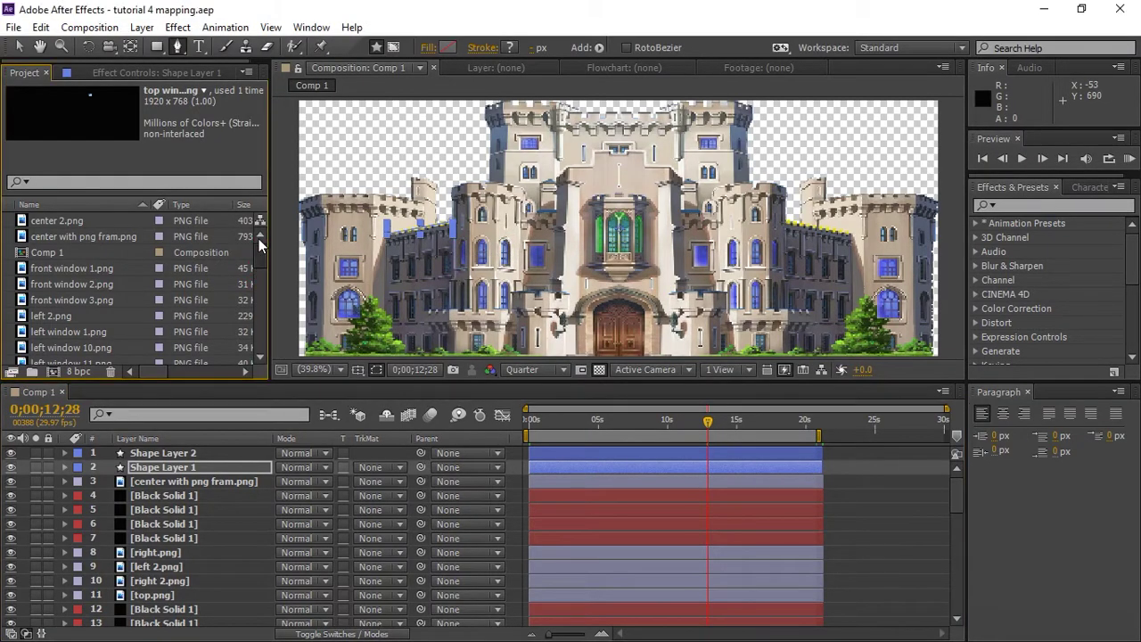
pyautogui.moveTo(258, 248)
pyautogui.mouseDown()
pyautogui.moveTo(261, 340)
pyautogui.moveTo(259, 255)
pyautogui.mouseUp()
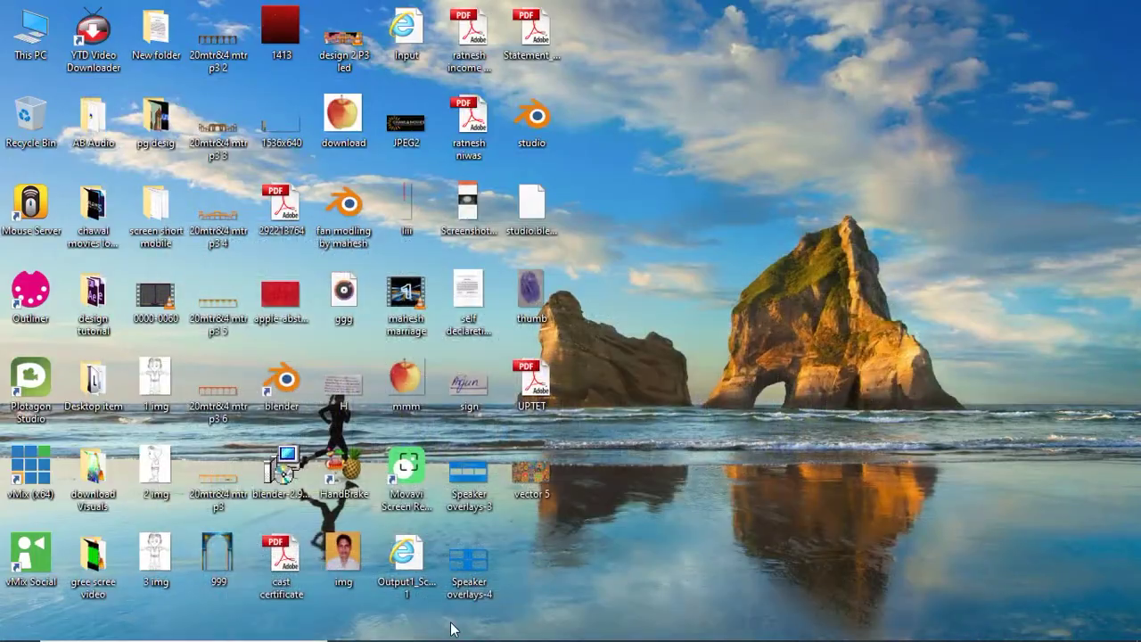
pyautogui.click(436, 629)
pyautogui.doubleClick(186, 214)
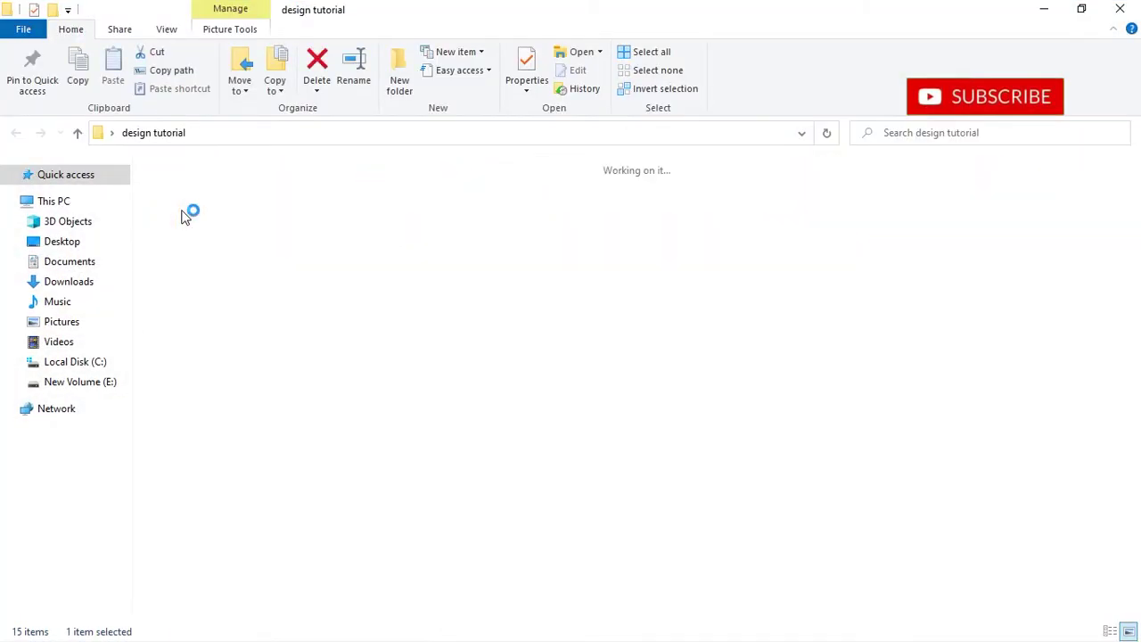
pyautogui.moveTo(189, 209); pyautogui.dragTo(139, 562)
pyautogui.hotkey('alt', 'Tab')
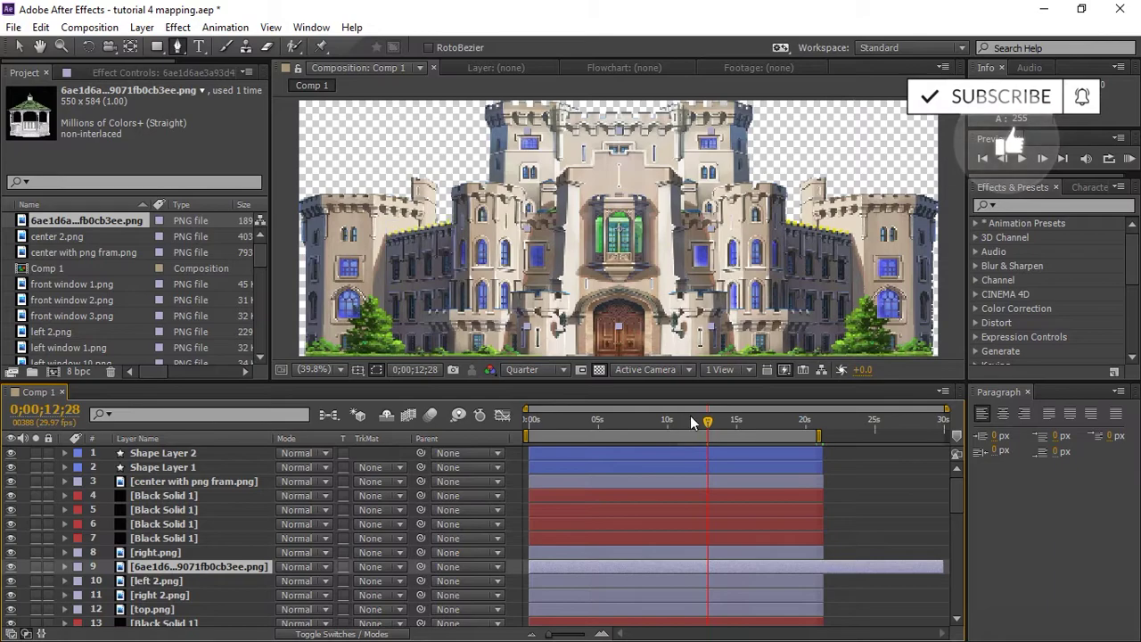
# - Position the white gazebo on top of the castle's right tower and move its layer below right 2.png
pyautogui.press('v')
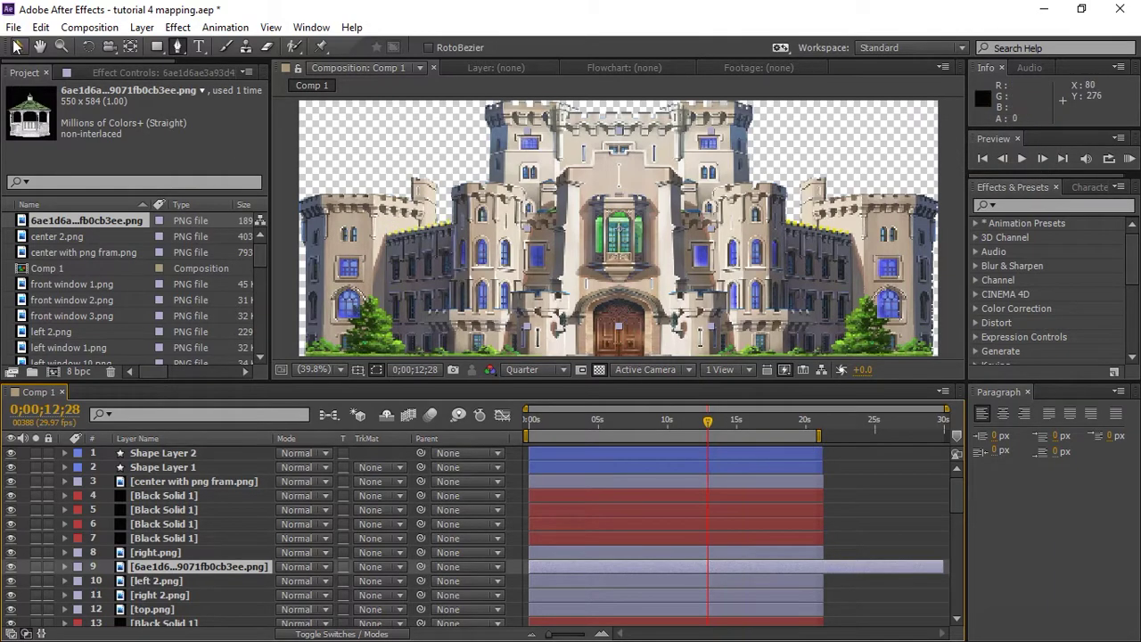
pyautogui.moveTo(619, 297); pyautogui.dragTo(911, 227)
pyautogui.moveTo(851, 182)
pyautogui.mouseDown()
pyautogui.moveTo(894, 193)
pyautogui.moveTo(851, 181)
pyautogui.mouseUp()
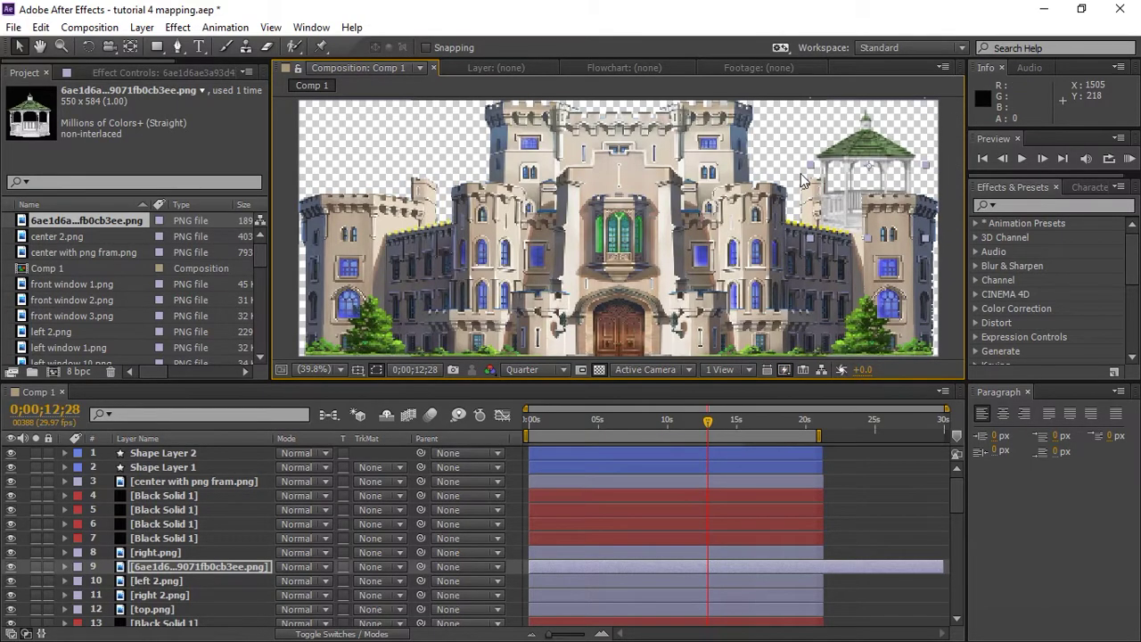
pyautogui.moveTo(133, 567); pyautogui.dragTo(149, 596)
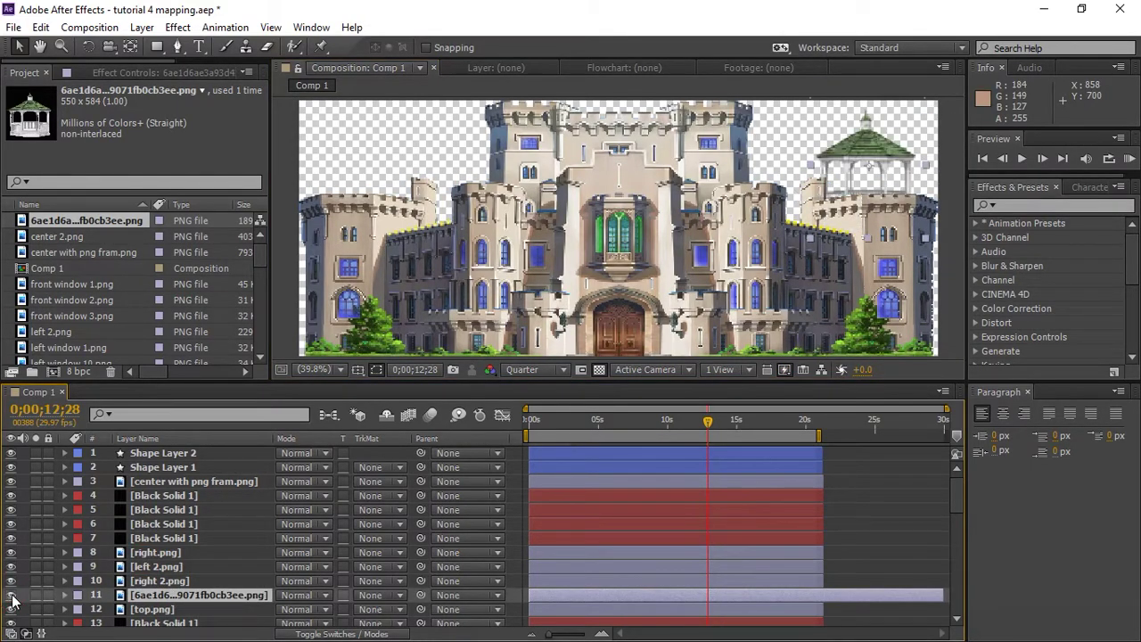
pyautogui.moveTo(861, 181); pyautogui.dragTo(875, 186)
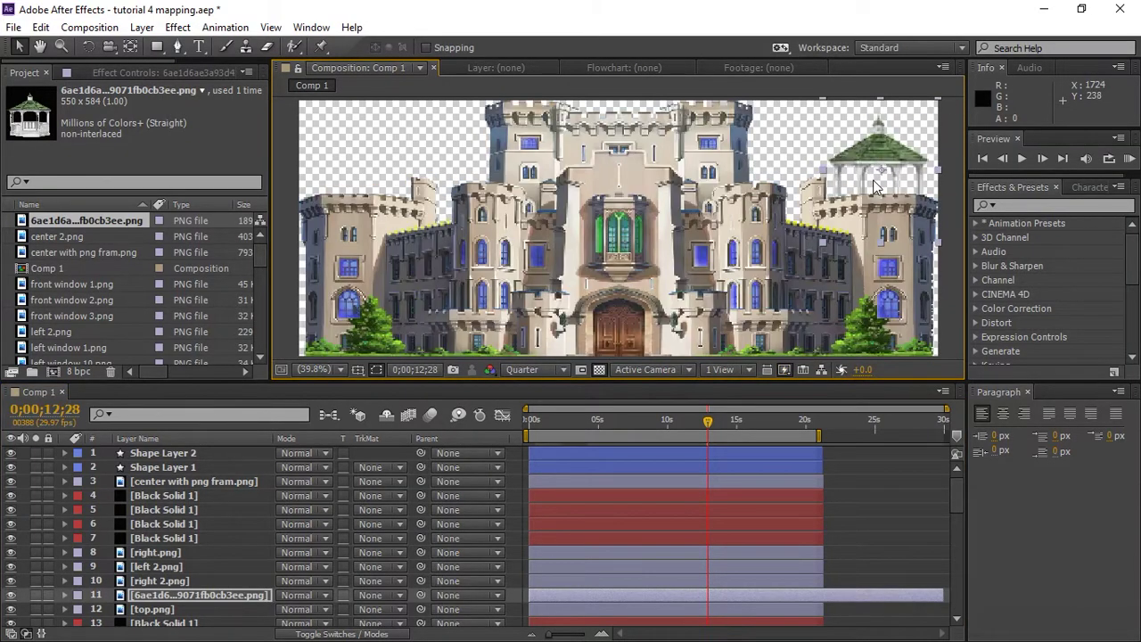
pyautogui.moveTo(880, 184); pyautogui.dragTo(878, 183)
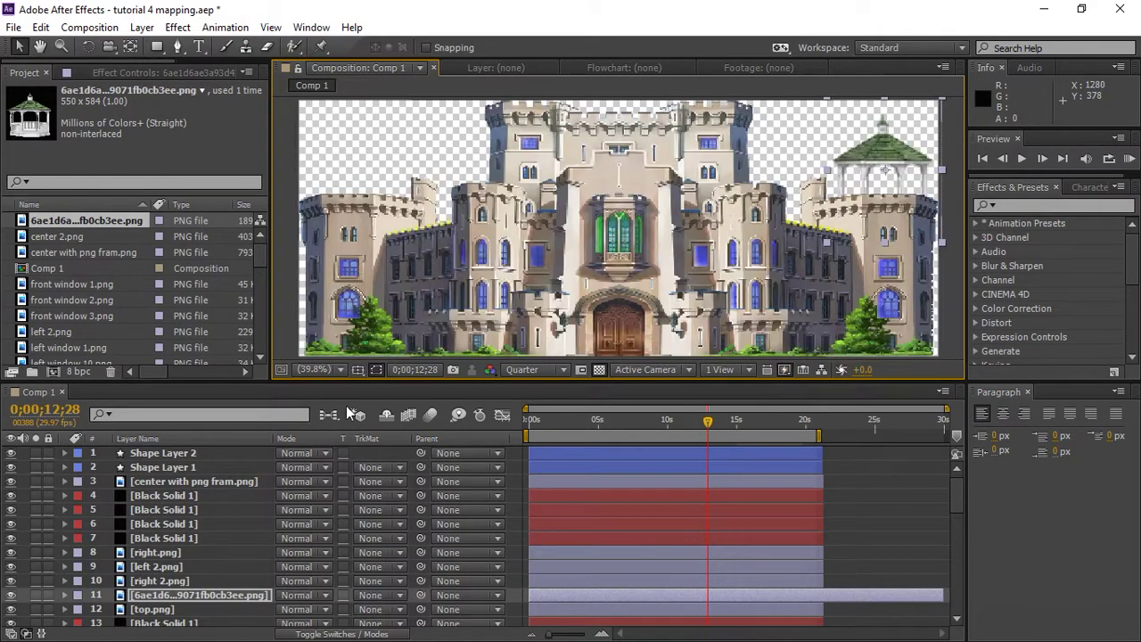
# - Duplicate the gazebo layer, move the copy below left.png and position it on top of the castle's left tower
pyautogui.hotkey('ctrl', 'd')
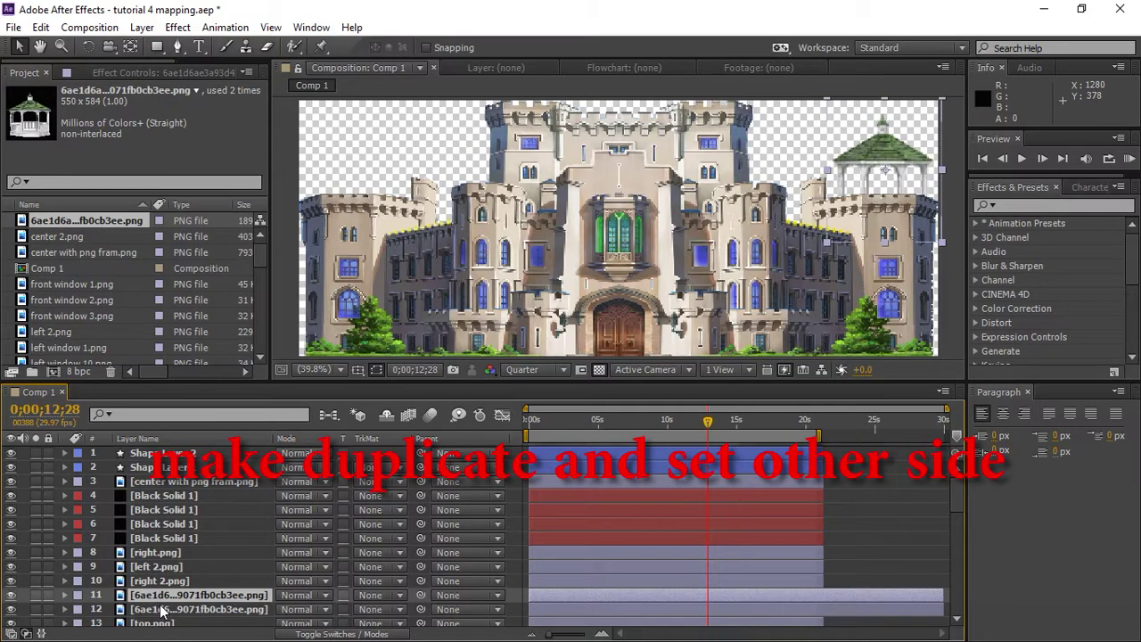
pyautogui.click(161, 608)
pyautogui.moveTo(875, 182); pyautogui.dragTo(343, 179)
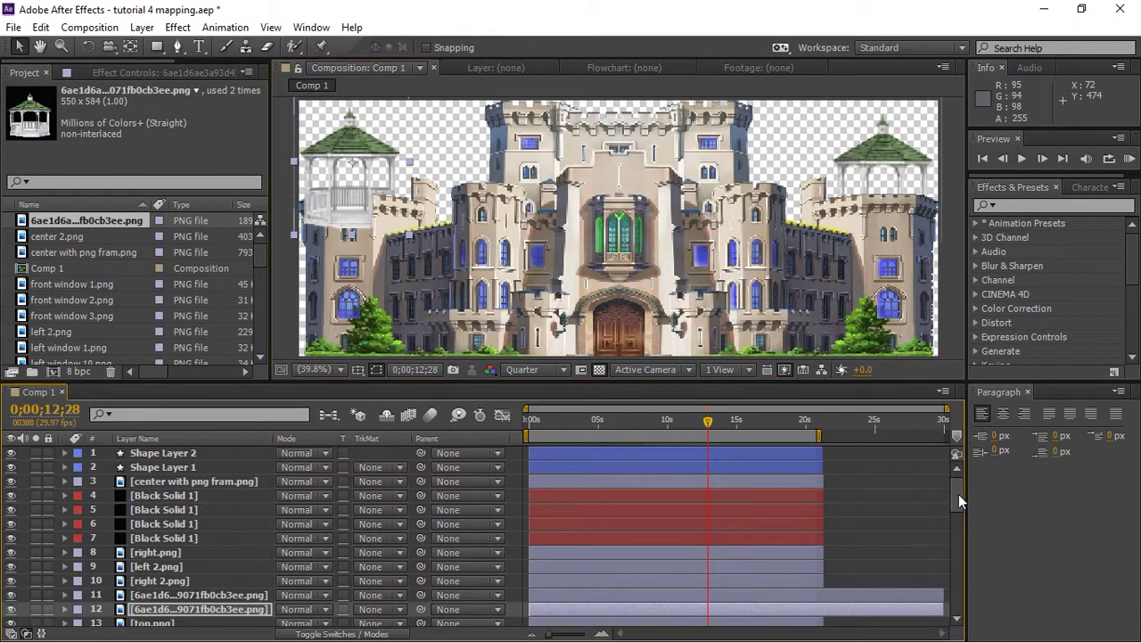
pyautogui.scroll(-5, 958, 494)
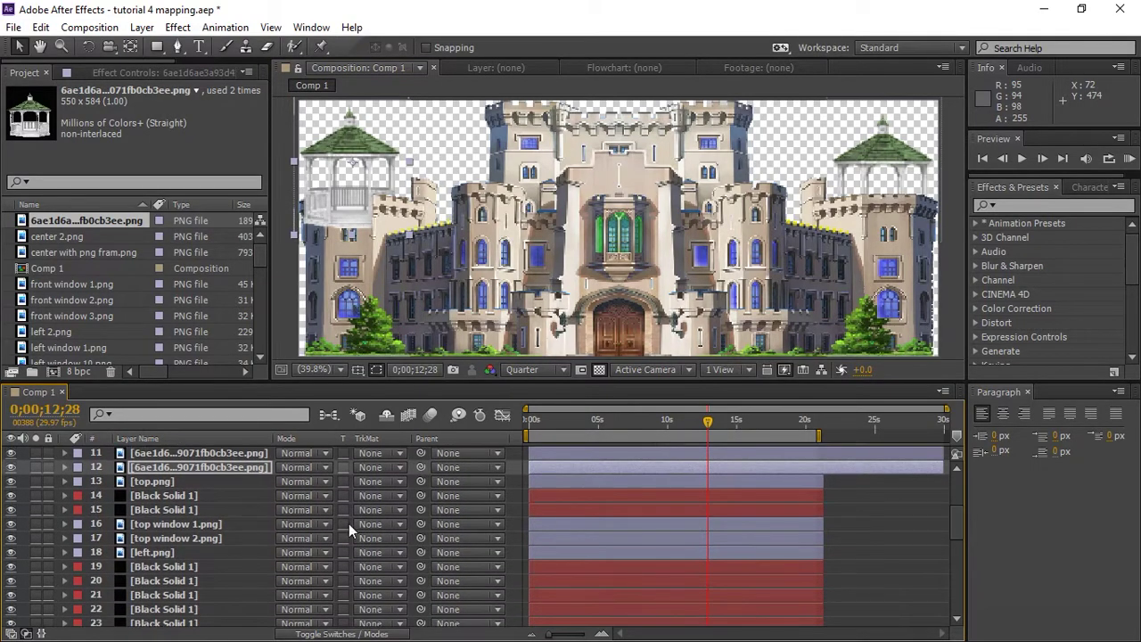
pyautogui.moveTo(175, 467); pyautogui.dragTo(172, 553)
pyautogui.moveTo(364, 167); pyautogui.dragTo(370, 176)
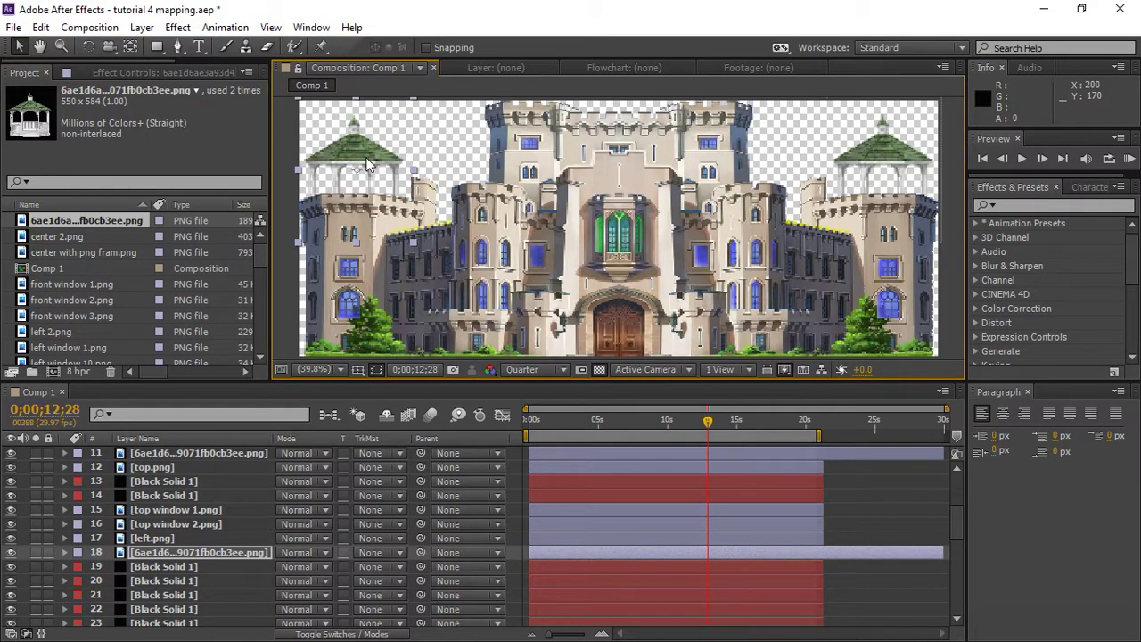
# - Set the composition preview resolution to Full and add Comp 1 to the render queue
pyautogui.click(533, 369)
pyautogui.click(544, 396)
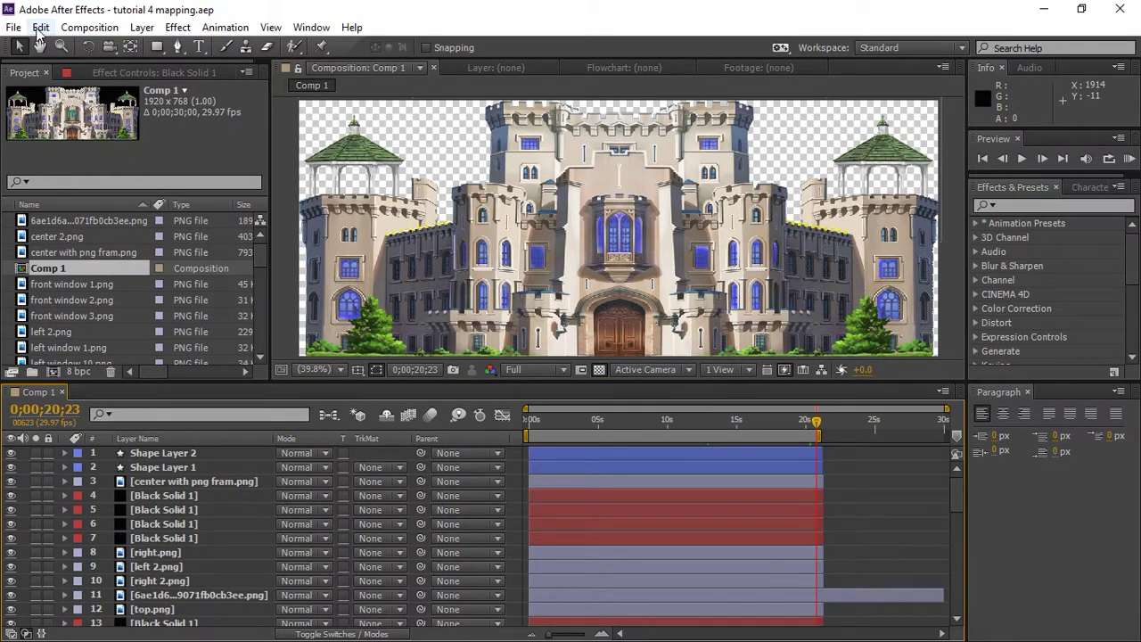
pyautogui.click(15, 28)
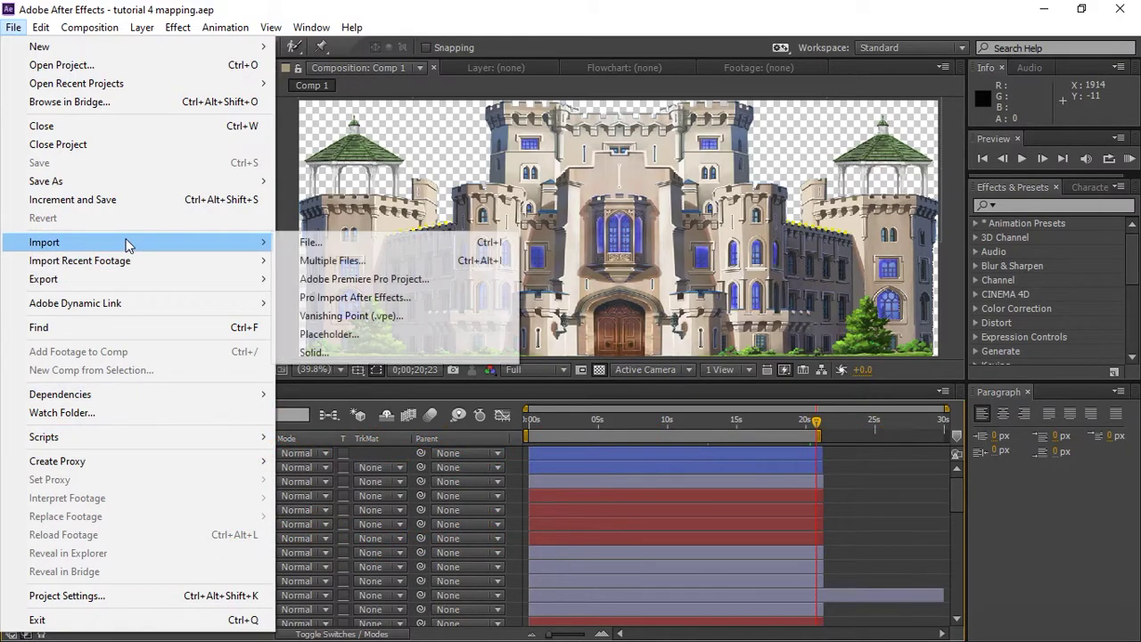
pyautogui.moveTo(224, 281)
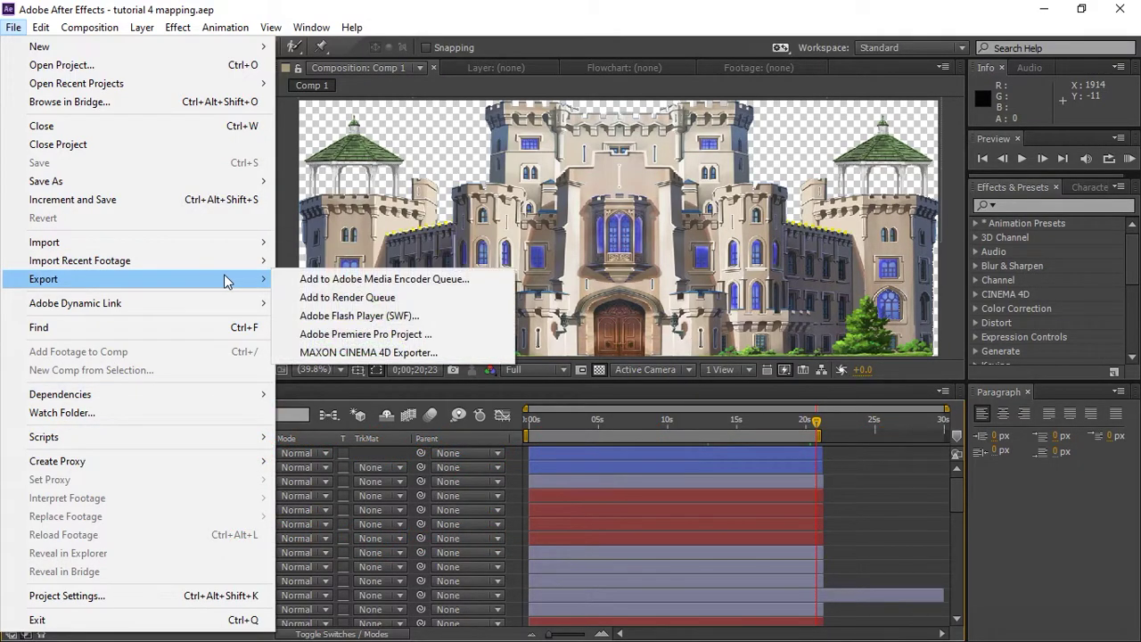
pyautogui.click(316, 297)
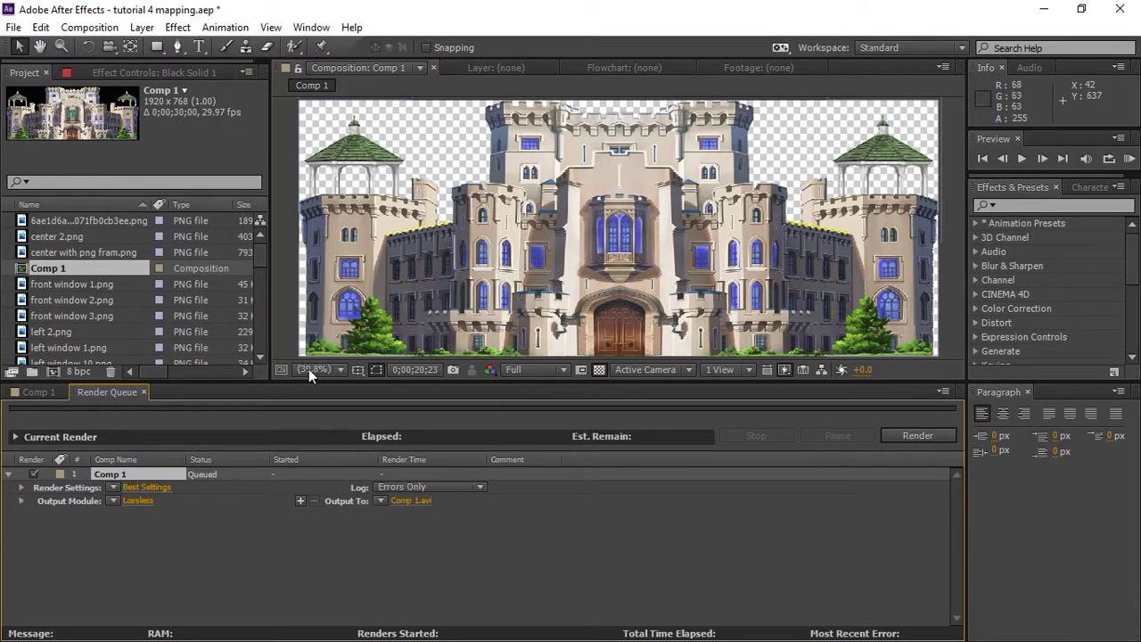
# - Set the render's output file to mahal in the mahal folder of design tutorial
pyautogui.click(417, 504)
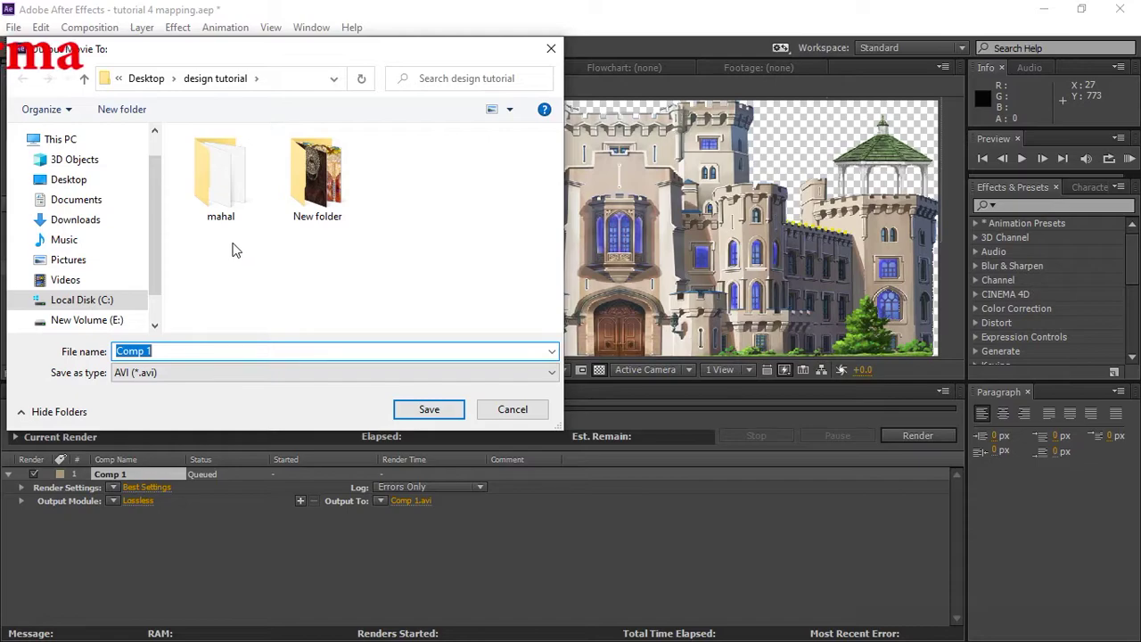
pyautogui.doubleClick(224, 184)
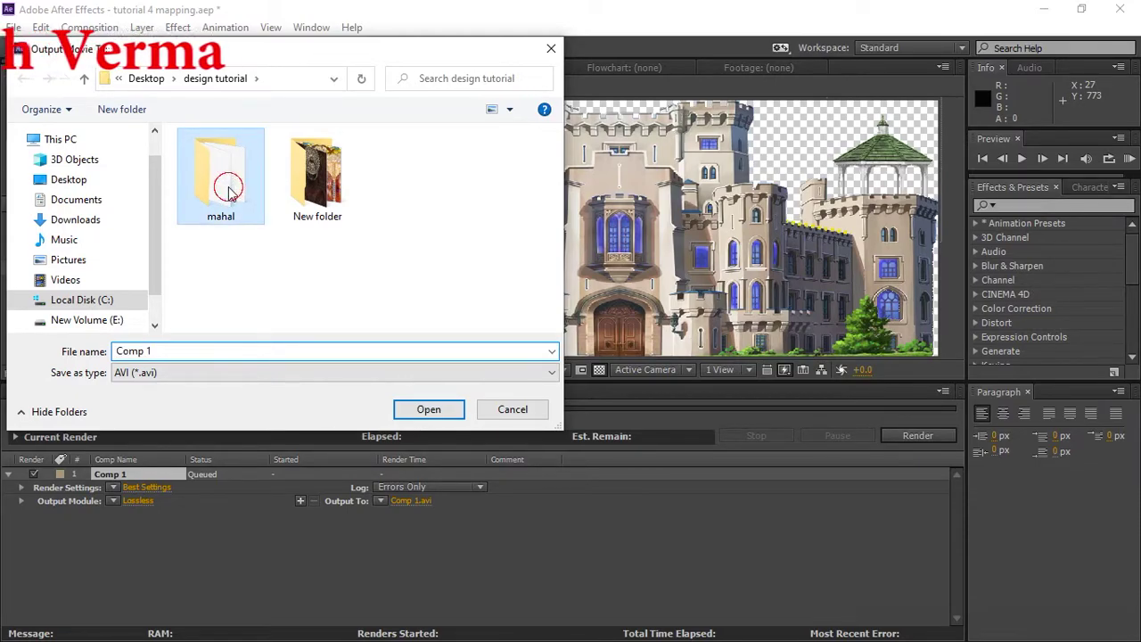
pyautogui.click(169, 349)
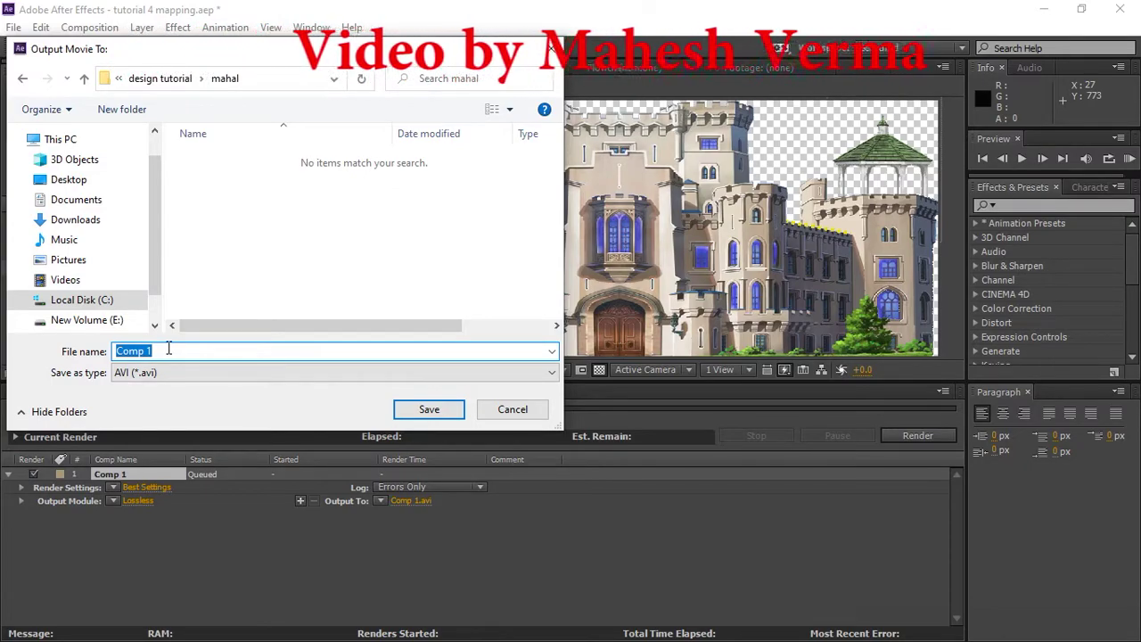
pyautogui.write('mahal')
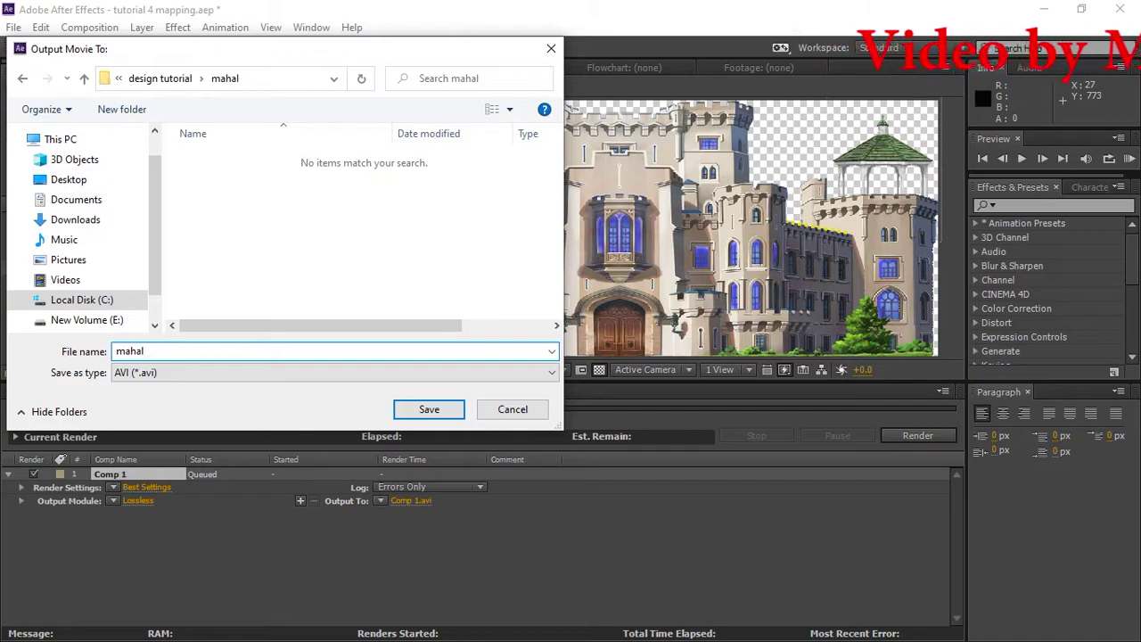
pyautogui.press('Return')
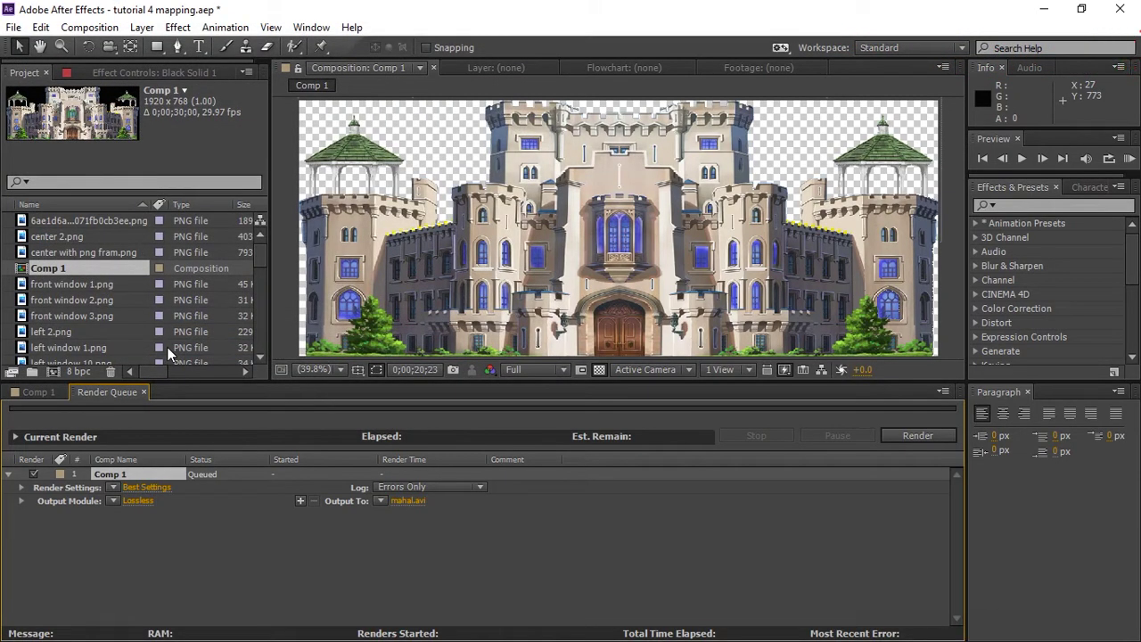
# - Set the output module to QuickTime format with RGB + Alpha channels and start rendering Comp 1
pyautogui.click(141, 500)
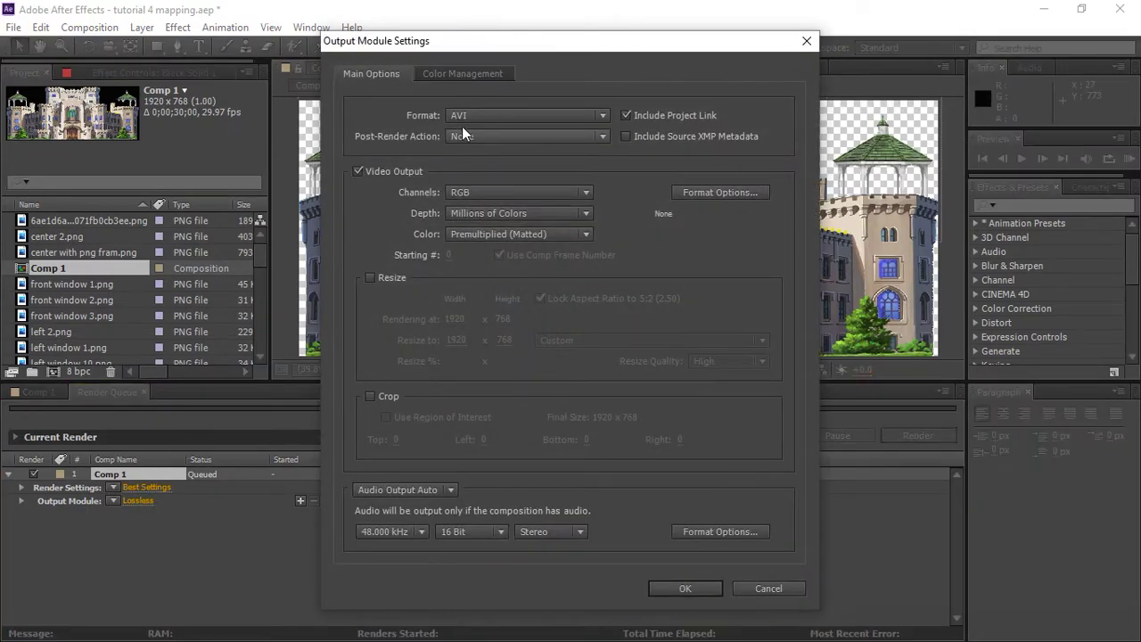
pyautogui.click(466, 114)
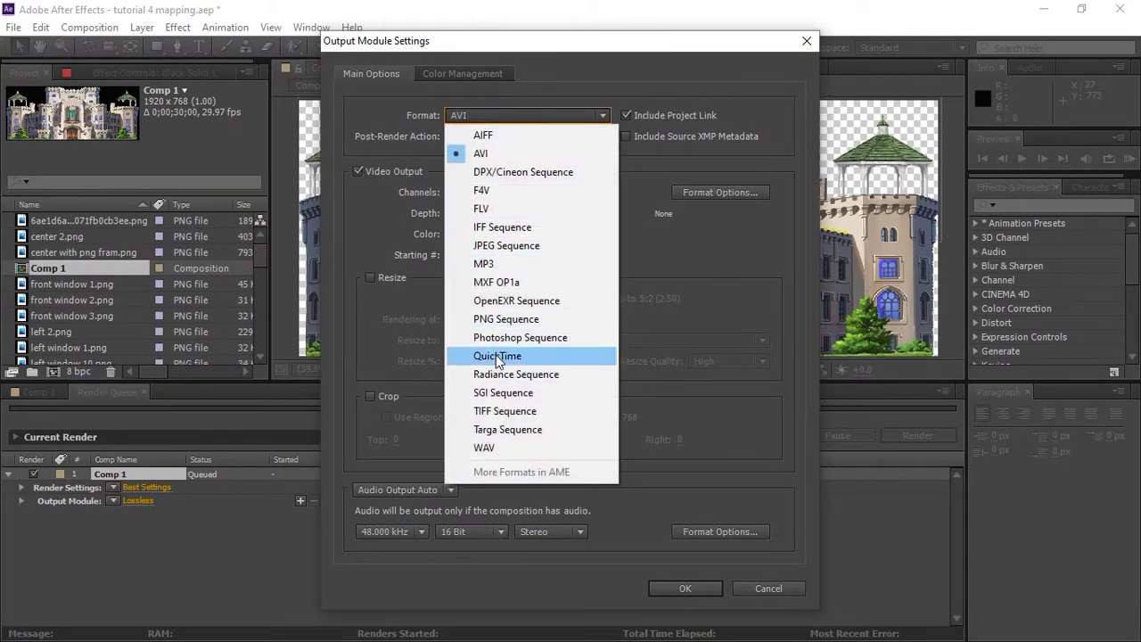
pyautogui.click(496, 357)
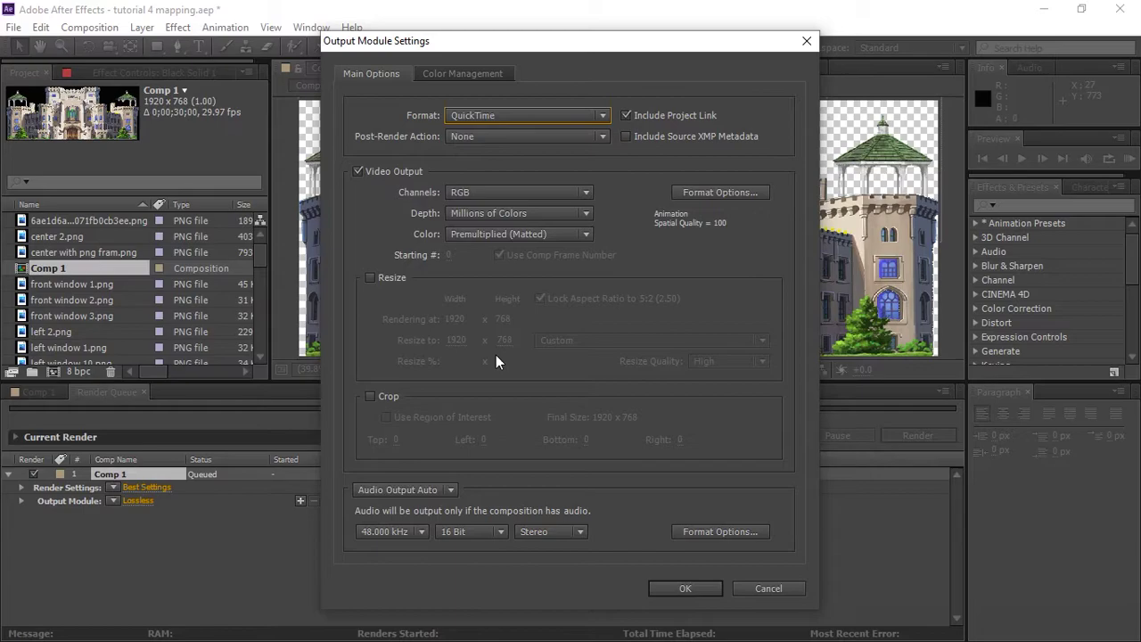
pyautogui.click(490, 192)
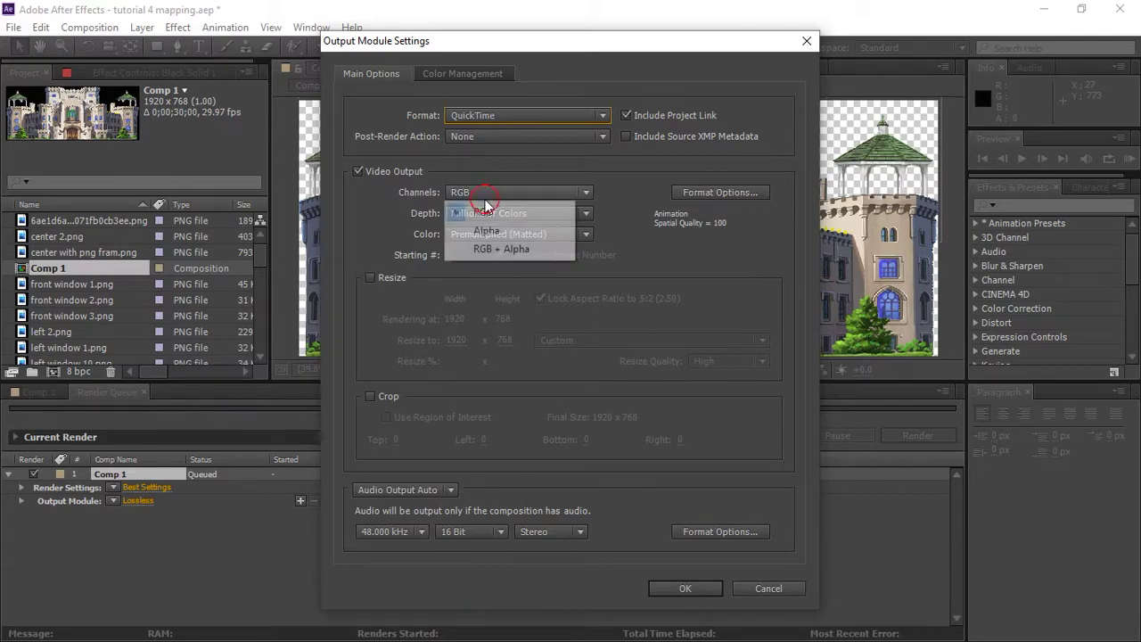
pyautogui.click(490, 245)
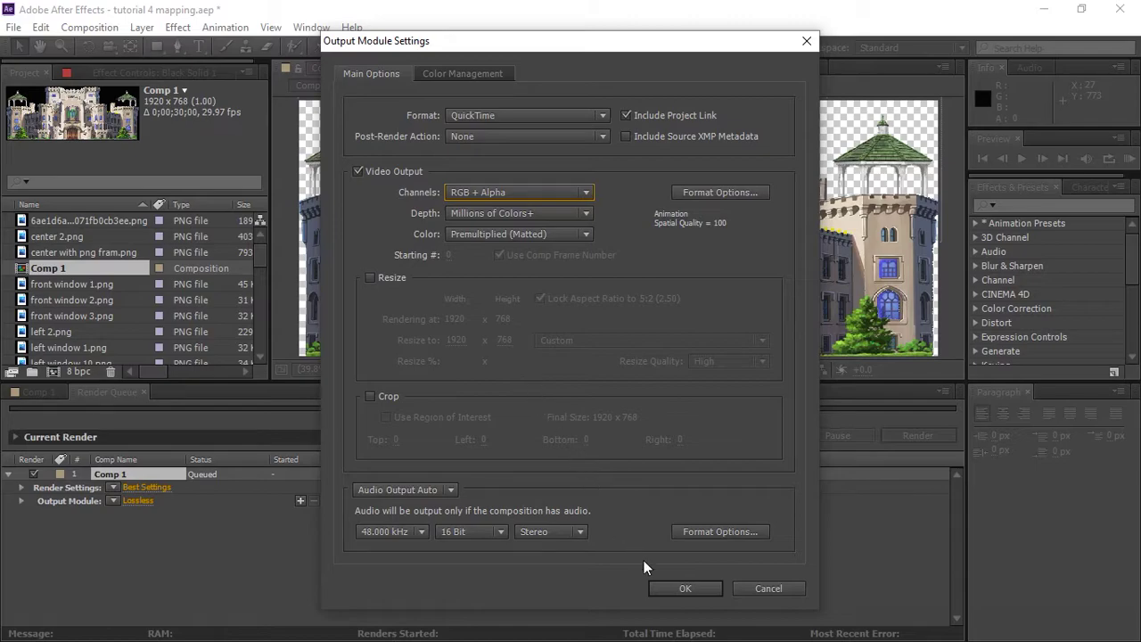
pyautogui.click(682, 589)
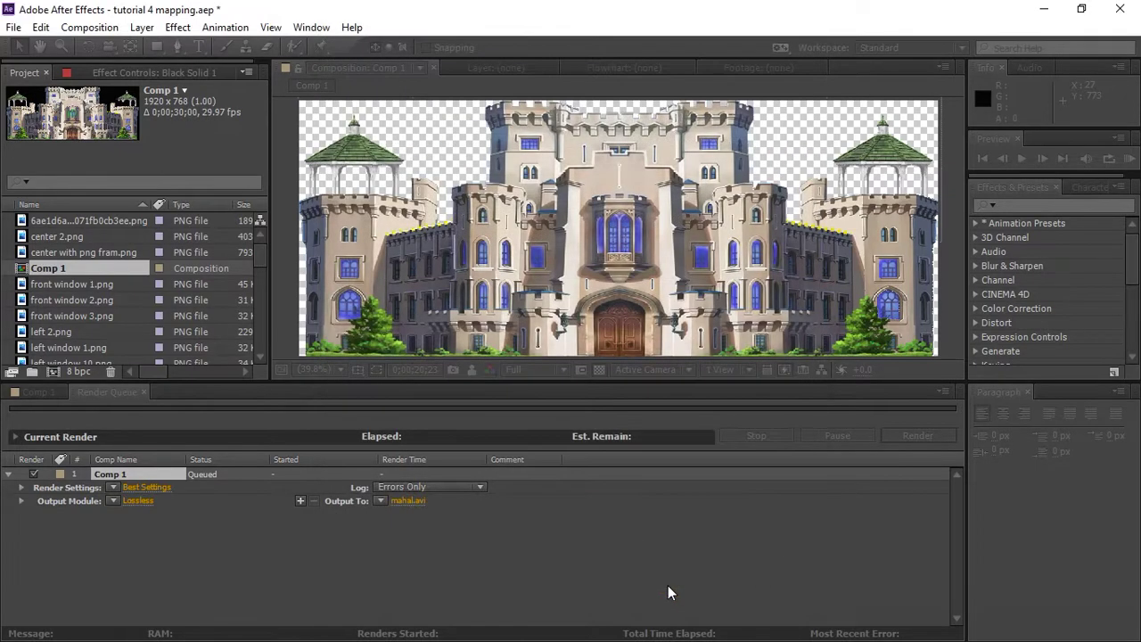
pyautogui.click(887, 437)
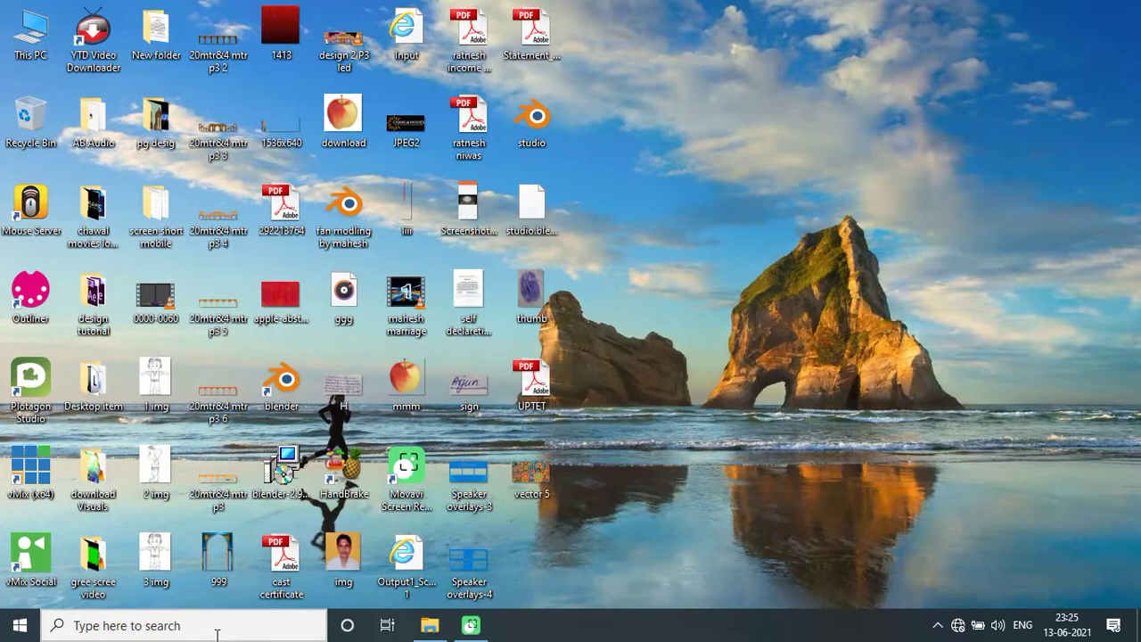
# - Find and launch Adobe Premiere Pro CC with the co project
pyautogui.click(217, 629)
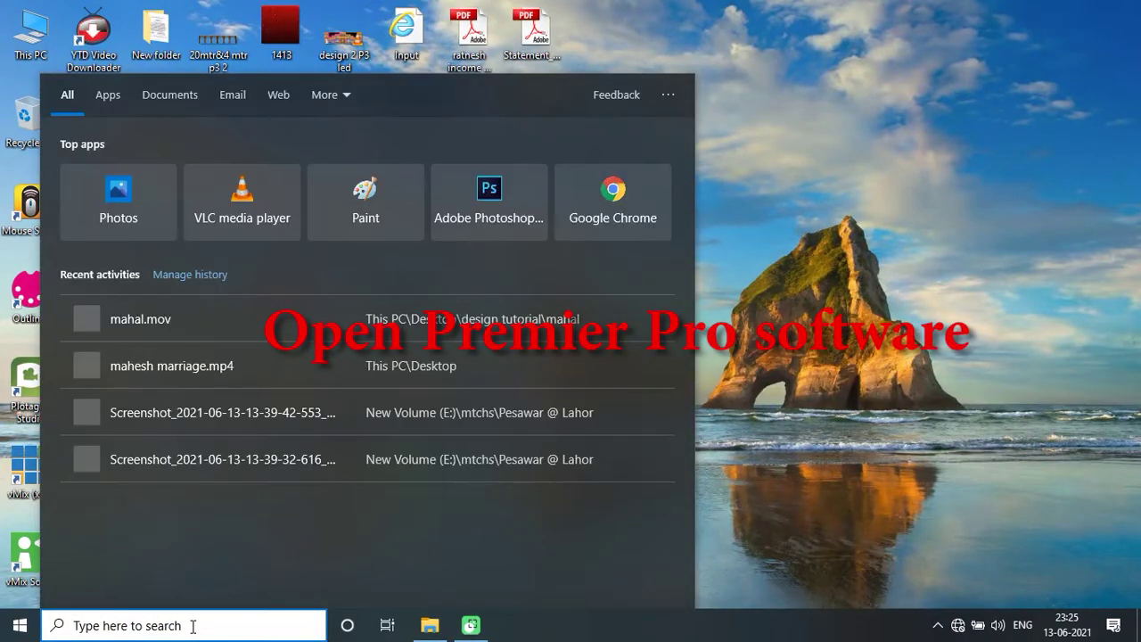
pyautogui.write('pre')
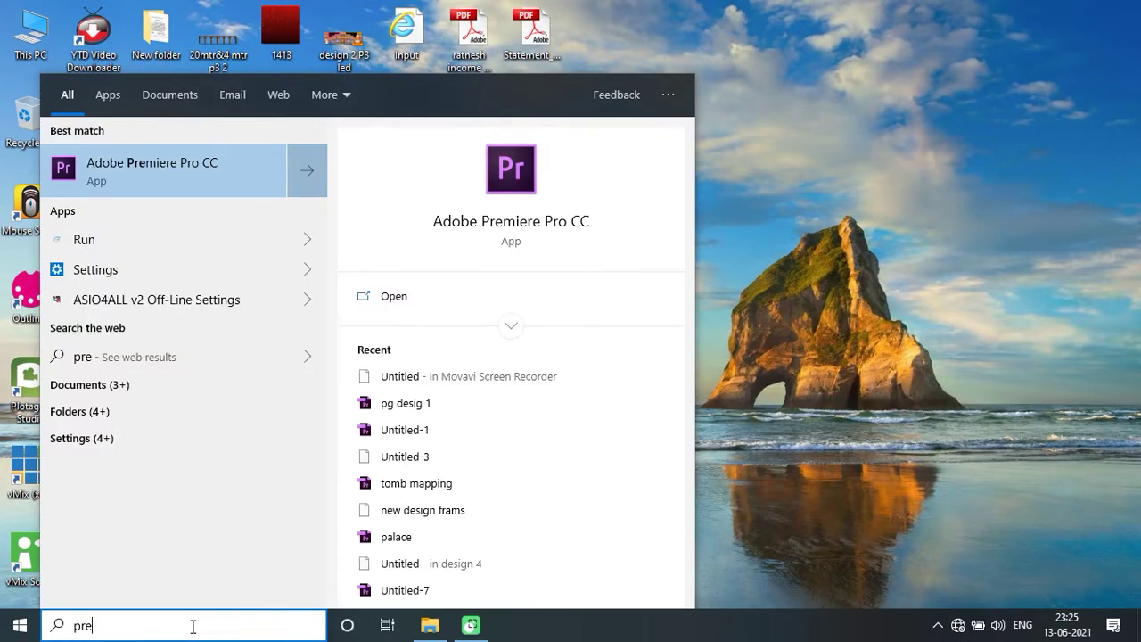
pyautogui.press('Return')
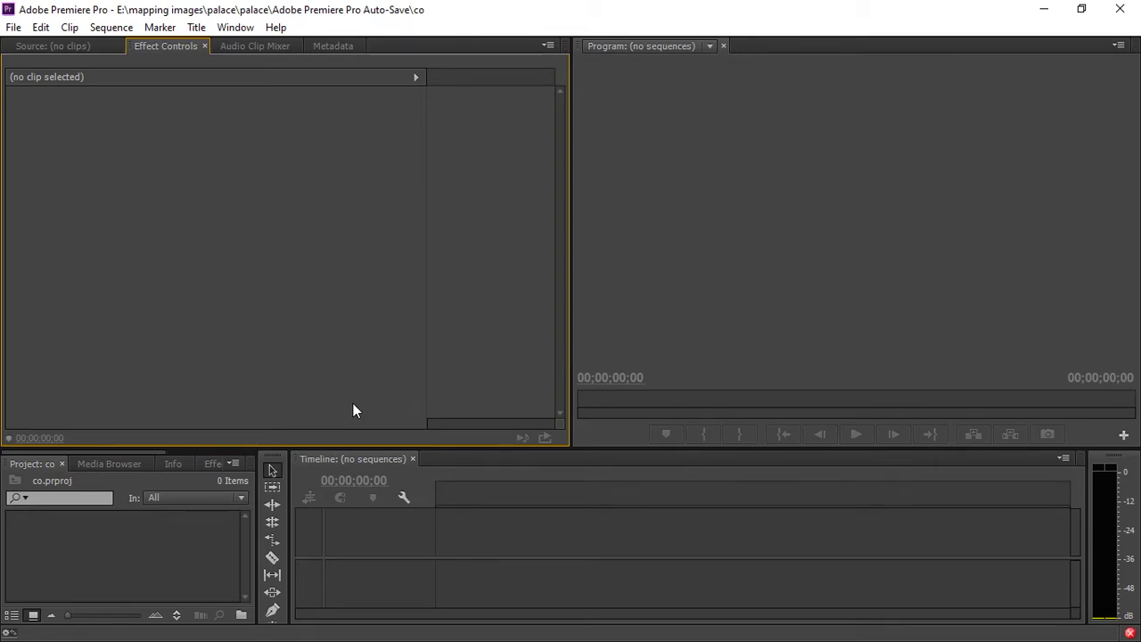
pyautogui.click(124, 537)
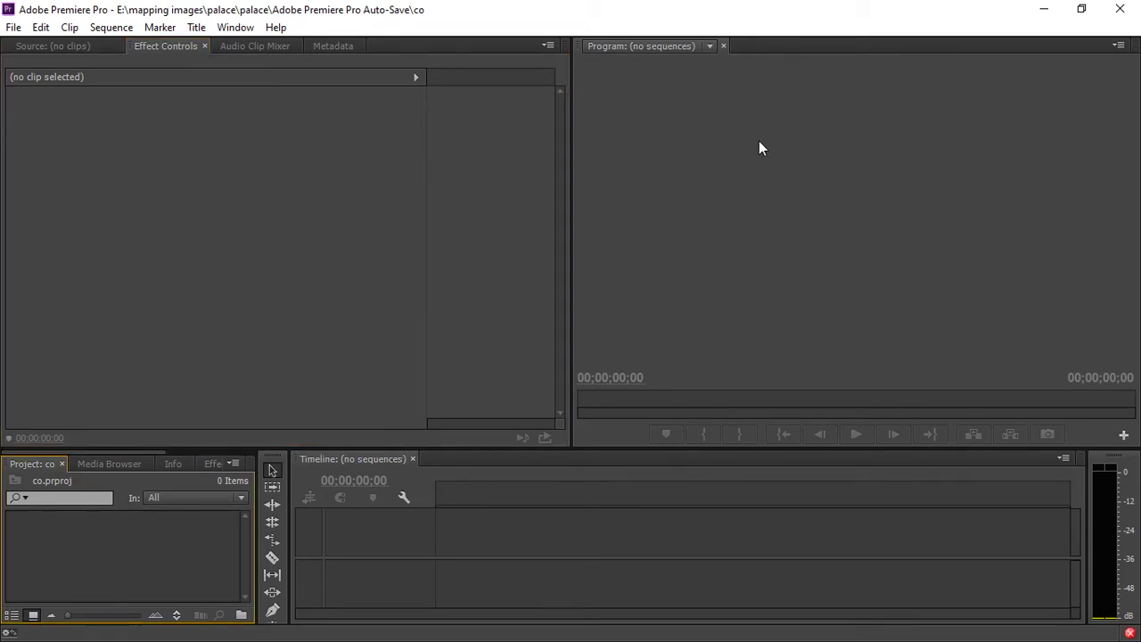
# - Import the rendered mahal video from the design tutorial's mahal folder into the Premiere Pro project and create a new sequence from the clip
pyautogui.click(1043, 9)
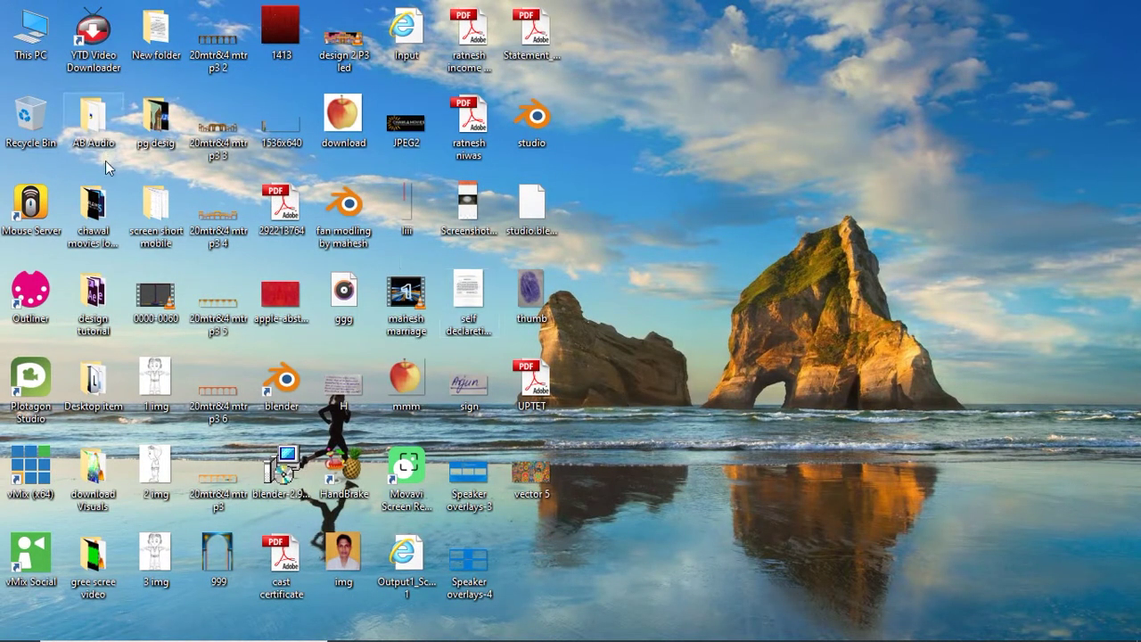
pyautogui.doubleClick(97, 285)
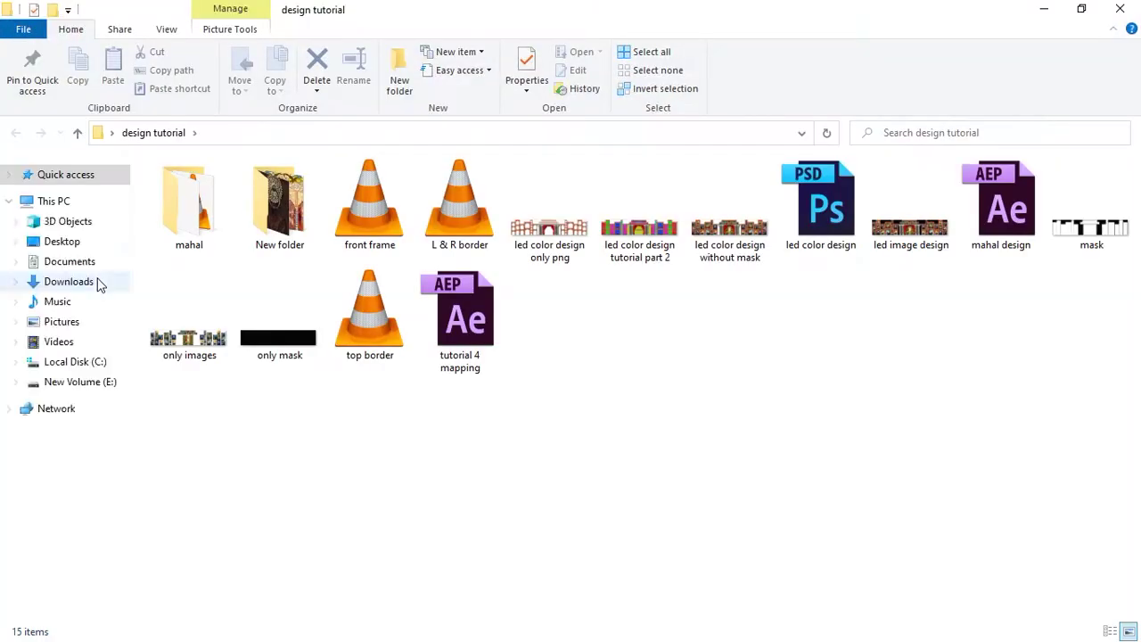
pyautogui.doubleClick(185, 217)
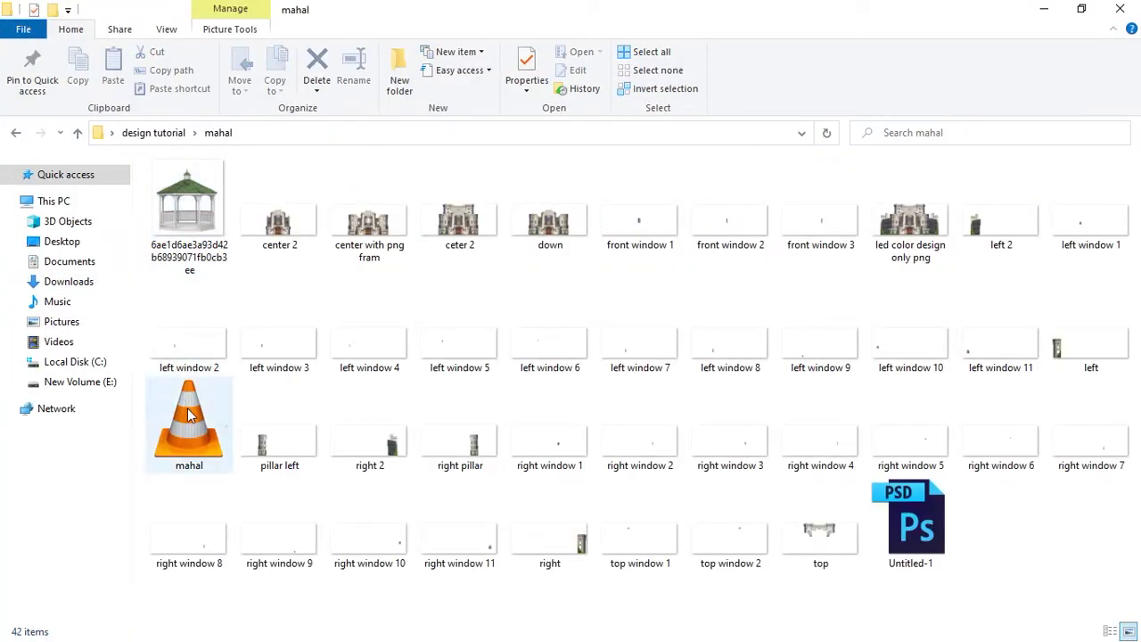
pyautogui.click(189, 414)
pyautogui.moveTo(339, 591); pyautogui.dragTo(202, 559)
pyautogui.hotkey('alt', 'Tab')
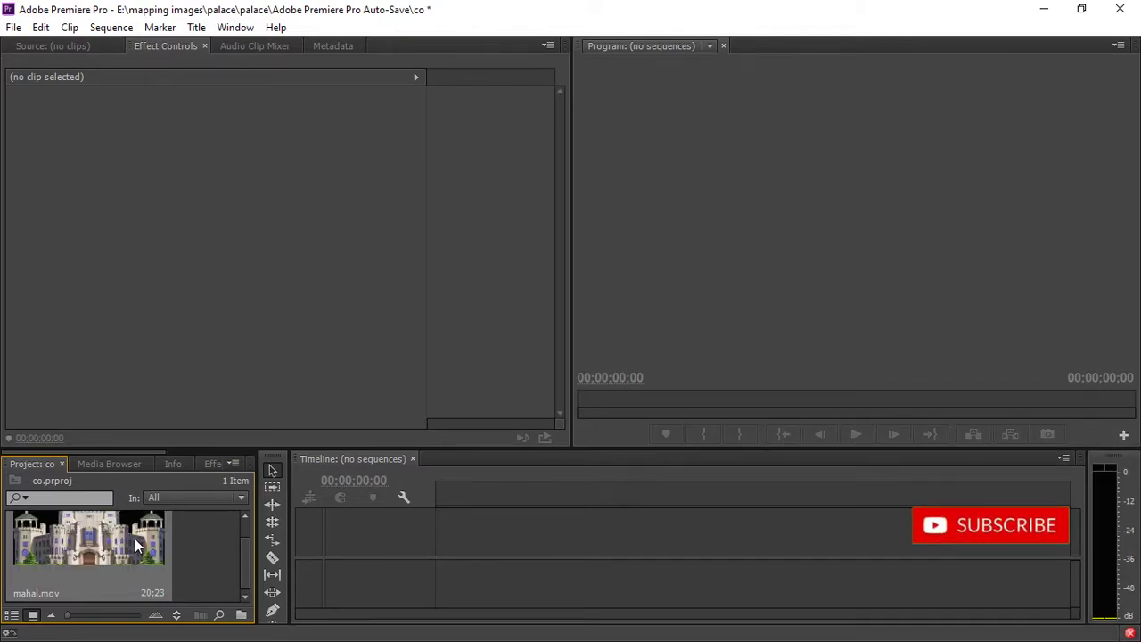
pyautogui.rightClick(134, 546)
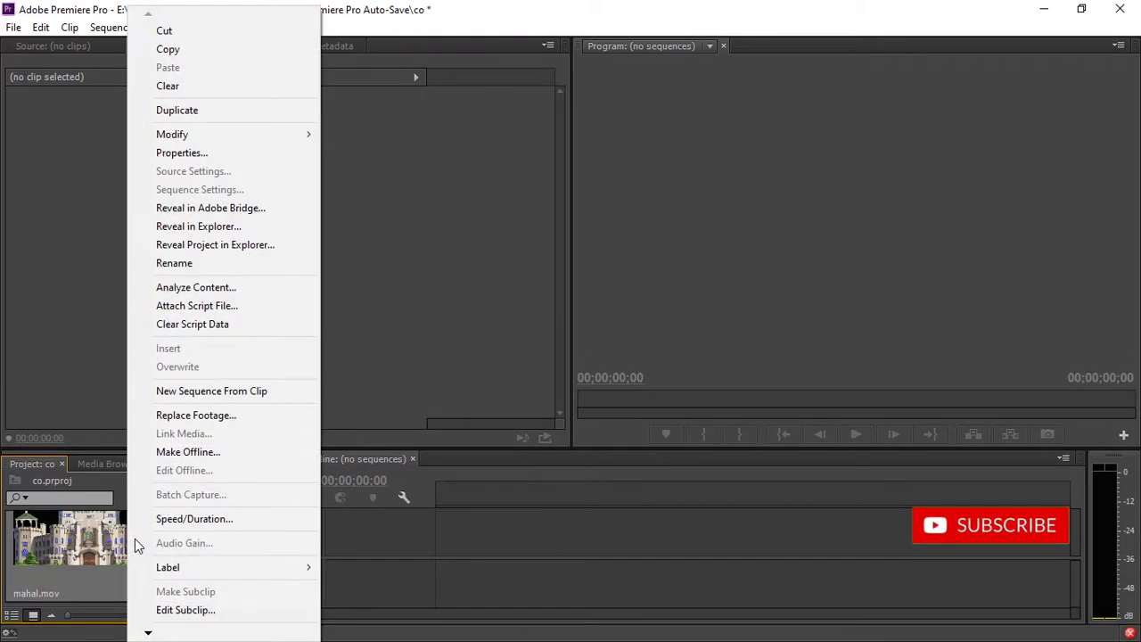
pyautogui.click(207, 390)
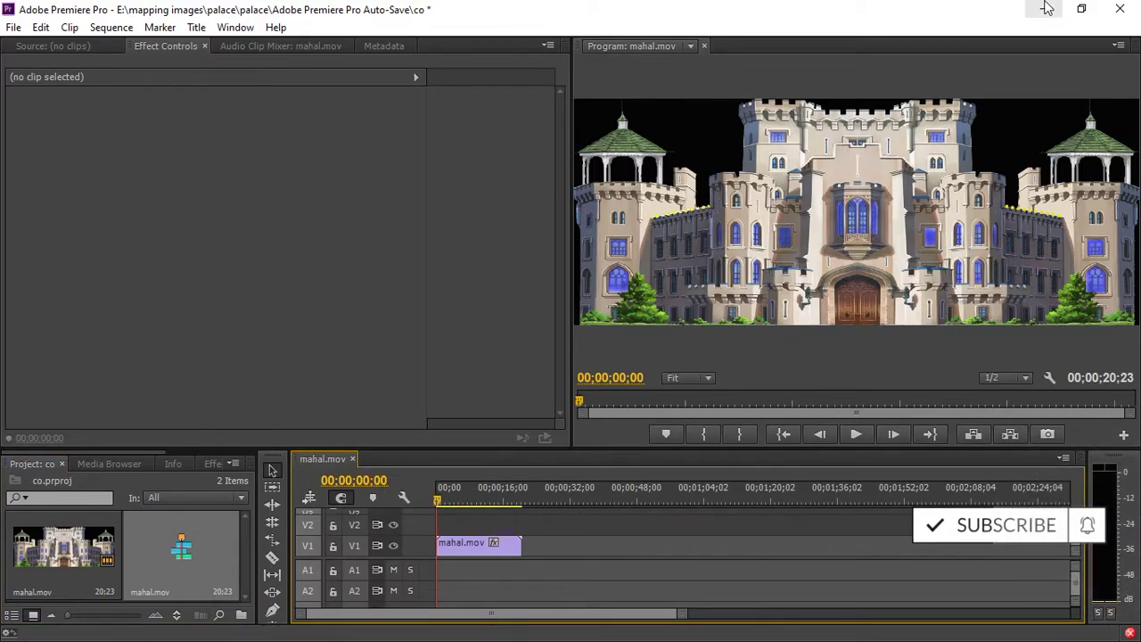
# - Move the Premiere Pro window aside, clear all entries in the Events window, close it and maximize Premiere Pro again
pyautogui.click(1081, 10)
pyautogui.moveTo(966, 19); pyautogui.dragTo(689, 1)
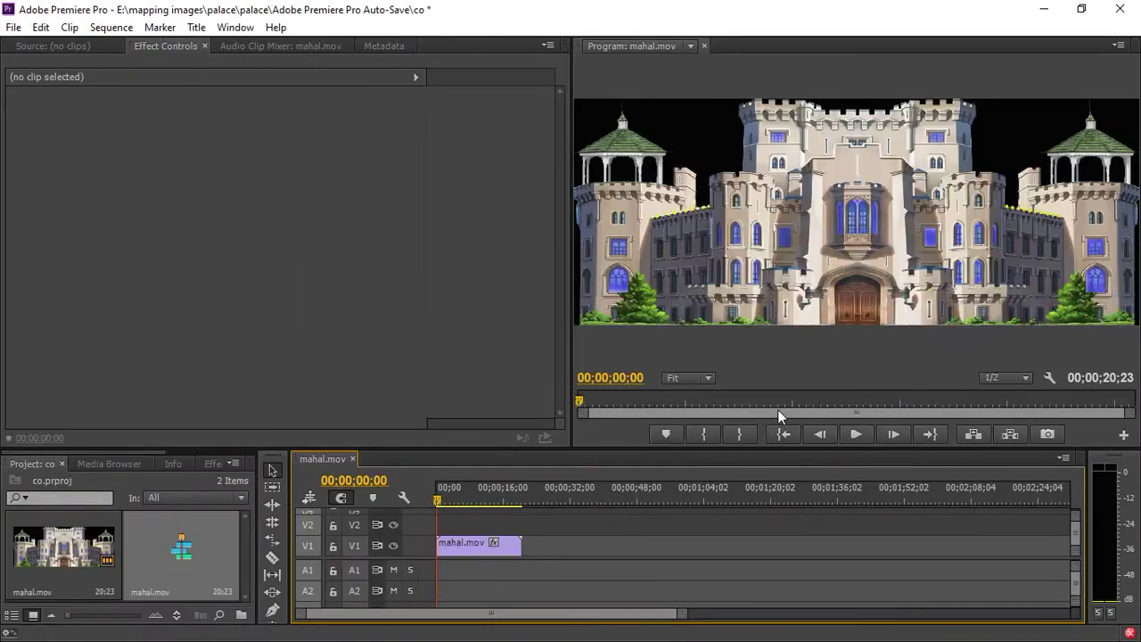
pyautogui.click(1079, 10)
pyautogui.moveTo(985, 21); pyautogui.dragTo(631, 25)
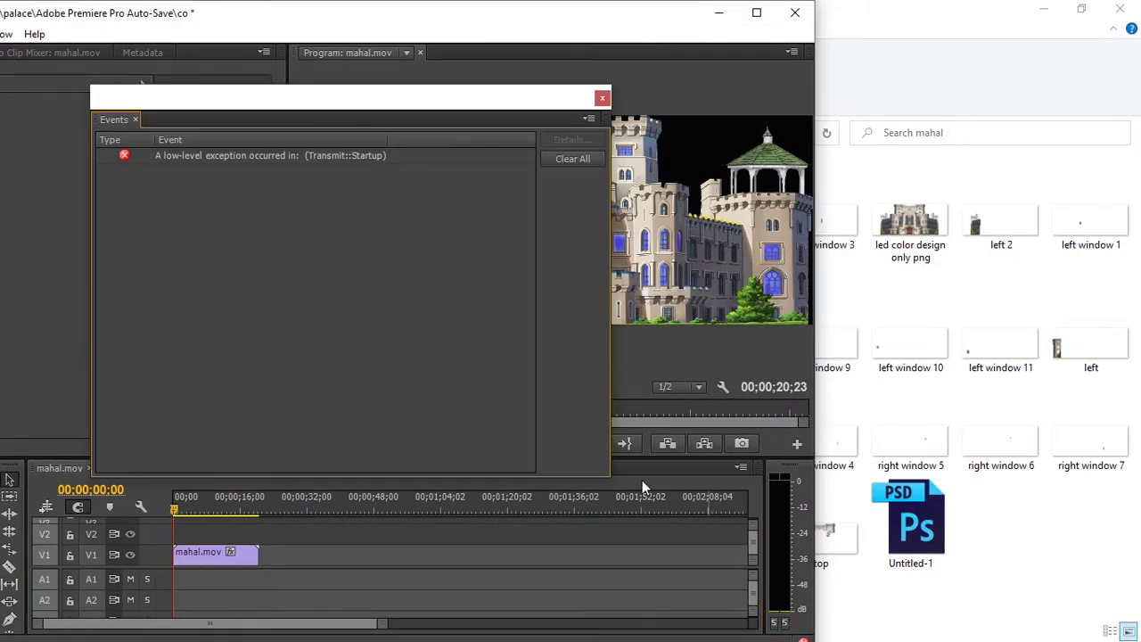
pyautogui.click(560, 158)
pyautogui.click(601, 100)
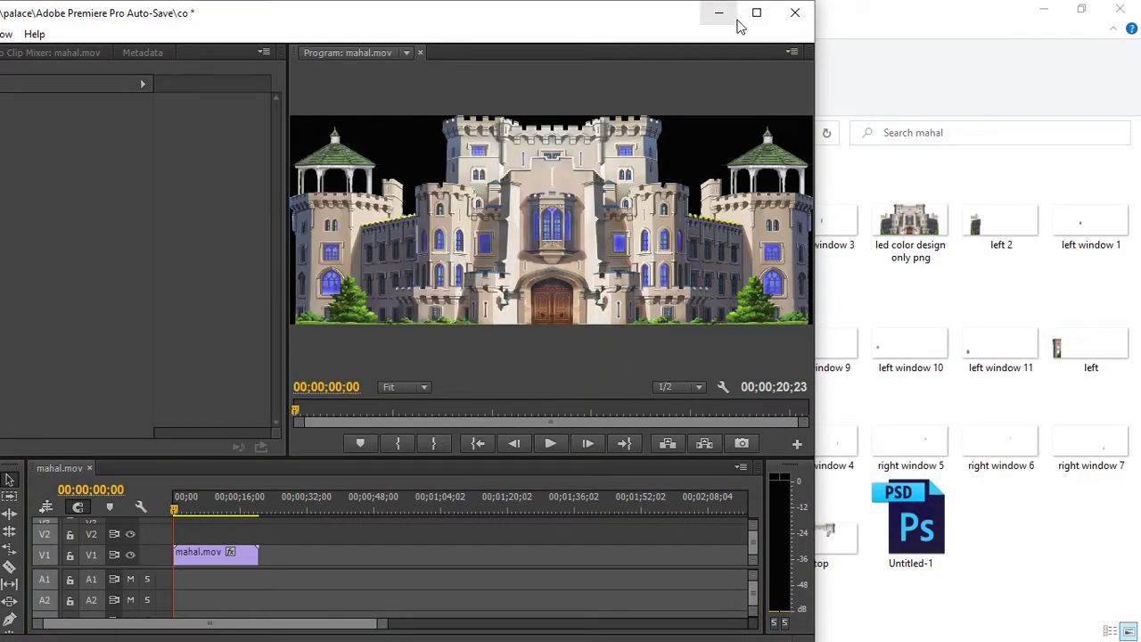
pyautogui.click(756, 13)
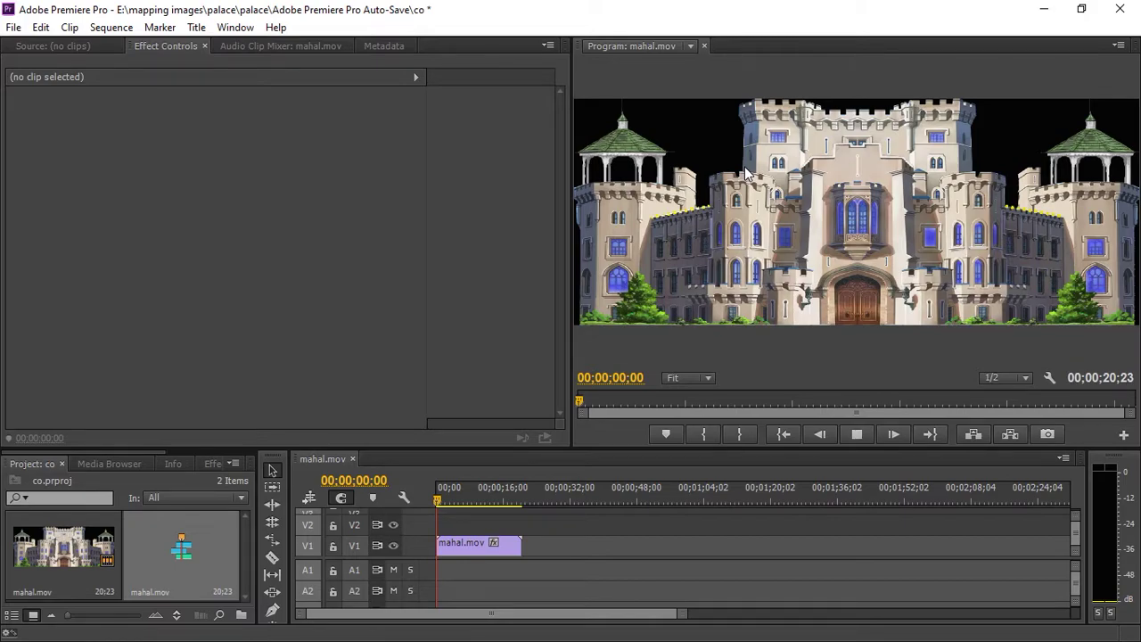
# - Preview the sequence, set the mahal.mov clip's speed to 70%, and return the playhead to the start
pyautogui.press('space')
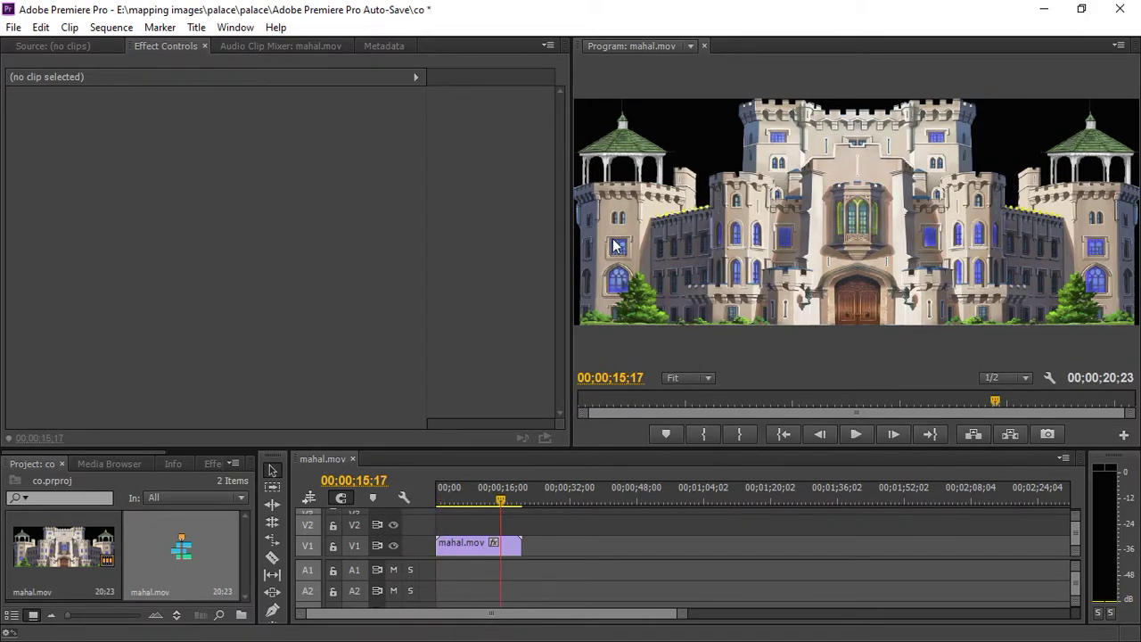
pyautogui.click(464, 545)
pyautogui.rightClick(463, 546)
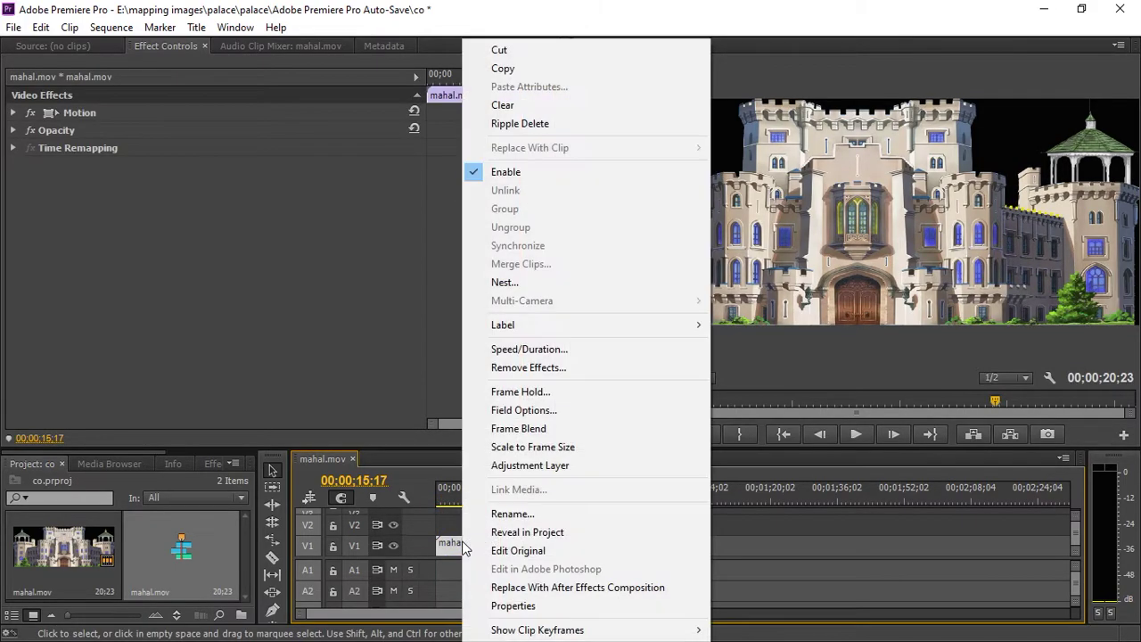
pyautogui.click(524, 349)
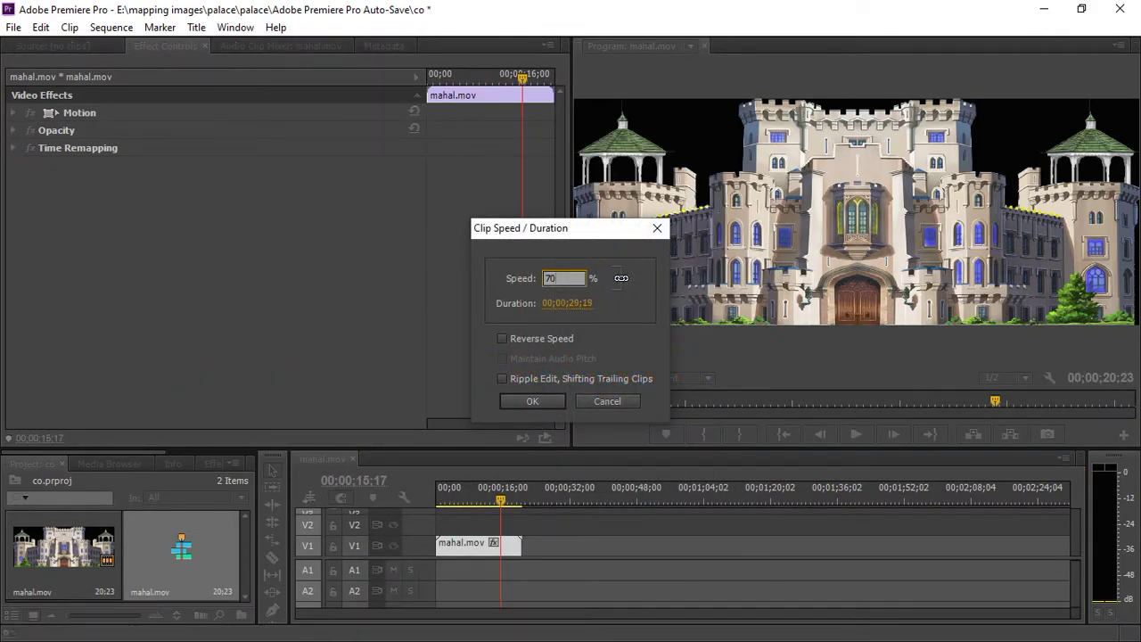
pyautogui.press('Return')
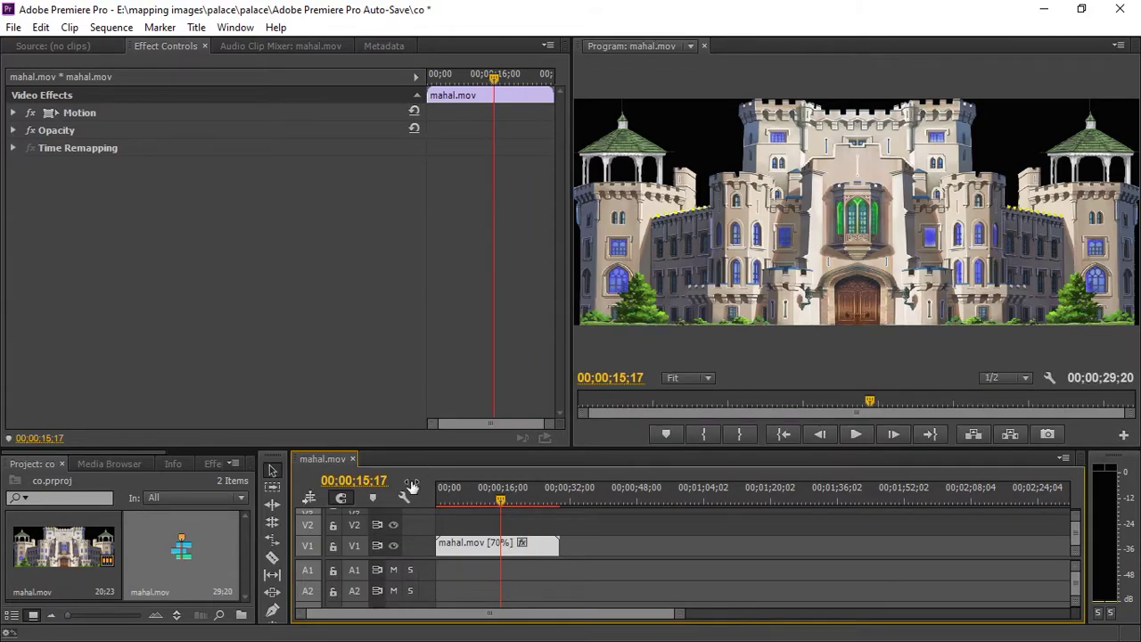
pyautogui.moveTo(451, 496); pyautogui.dragTo(431, 496)
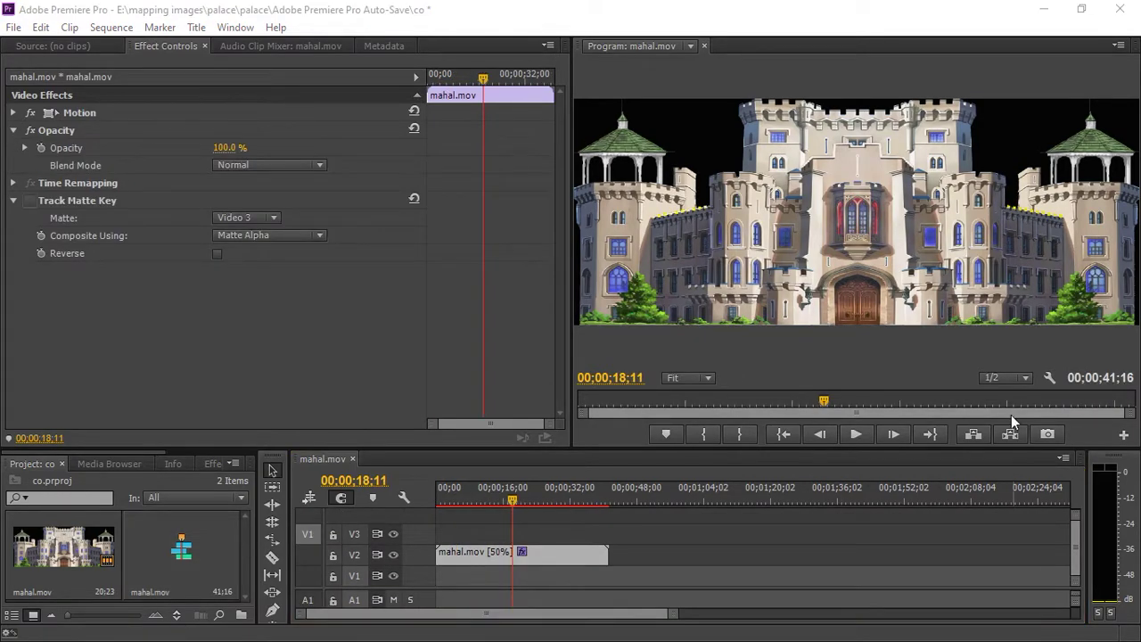
# - Import the Space Animation Background_HIGH and vb6 videos from the visuals folder into the Premiere Pro project
pyautogui.click(1044, 8)
pyautogui.click(177, 218)
pyautogui.keyDown('ctrl'); pyautogui.click(272, 234); pyautogui.keyUp('ctrl')
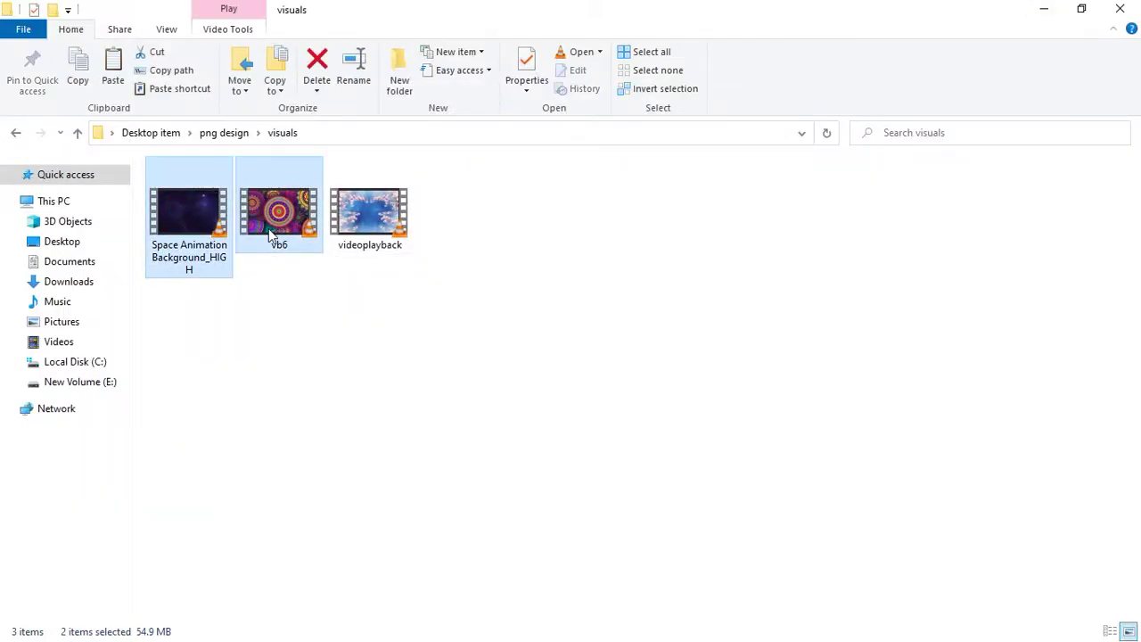
pyautogui.moveTo(272, 234); pyautogui.dragTo(216, 551)
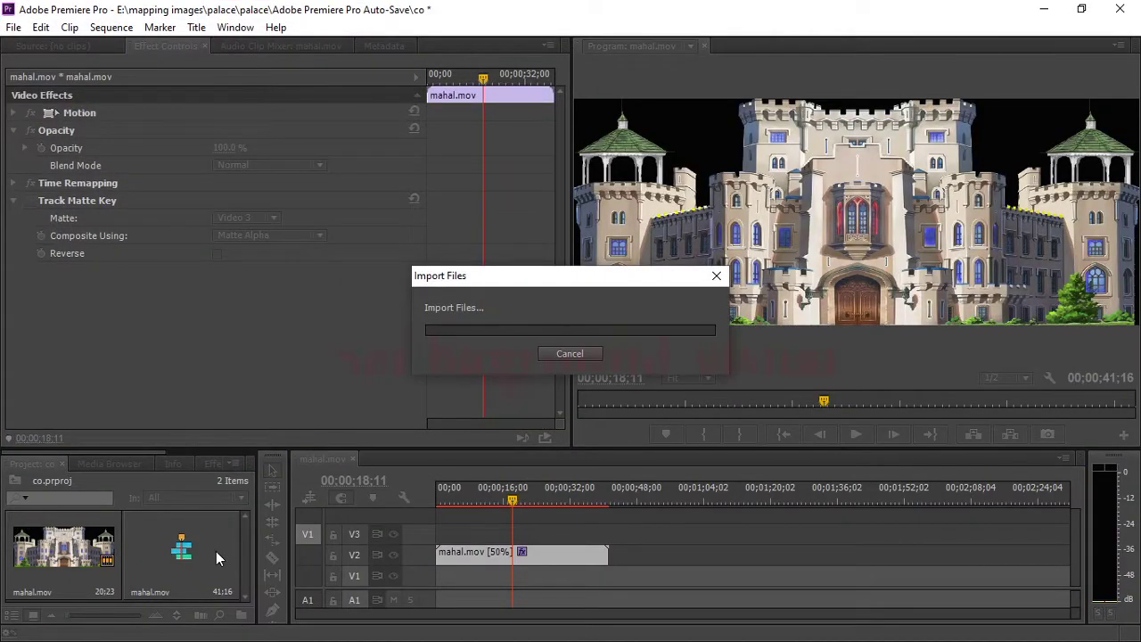
# - Place only the video of Space Animation Background_HIGH.mp4 at the start of V3 and trim its end to match mahal.mov
pyautogui.doubleClick(192, 550)
pyautogui.moveTo(201, 405); pyautogui.dragTo(438, 533)
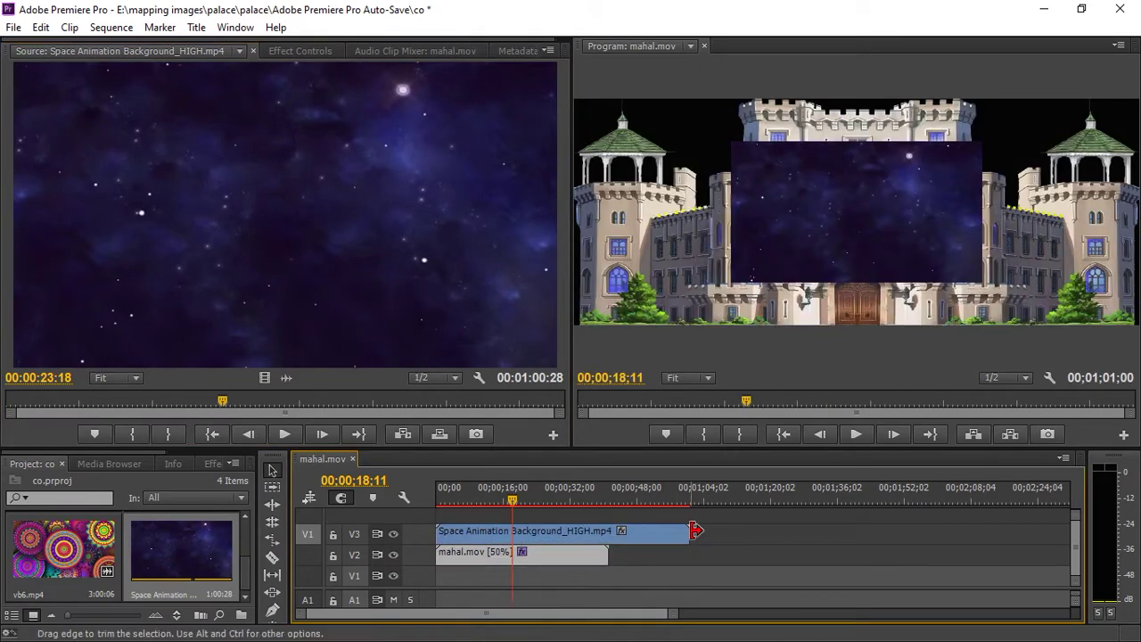
pyautogui.moveTo(613, 532); pyautogui.dragTo(608, 533)
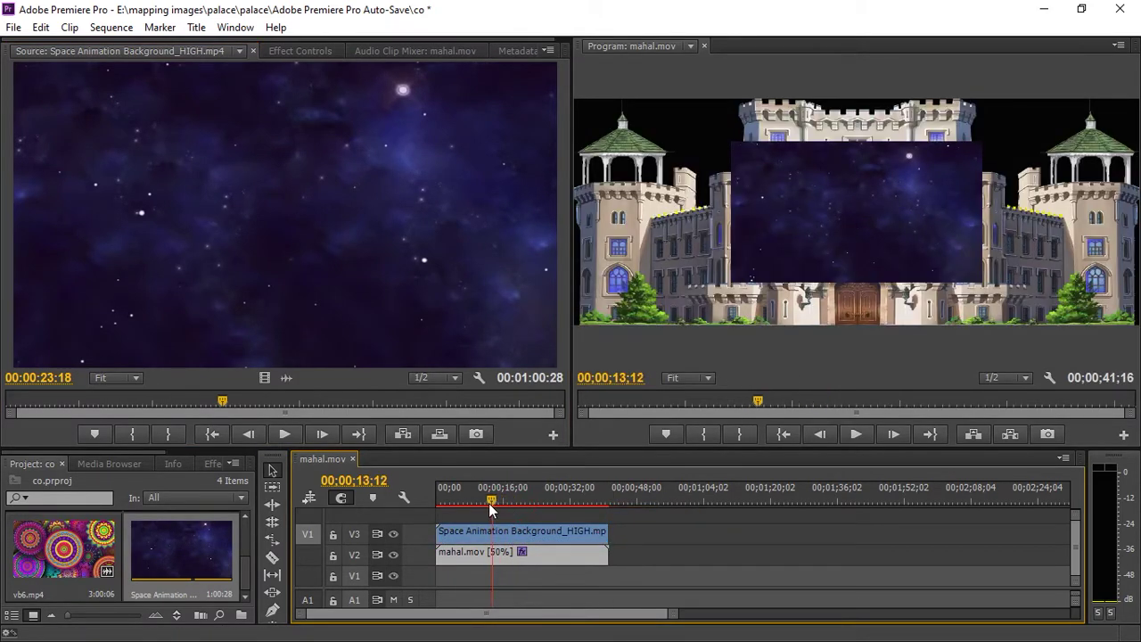
# - Scale the Space Animation Background clip on V3 to 226 so it fills the frame
pyautogui.click(488, 502)
pyautogui.click(490, 544)
pyautogui.click(300, 51)
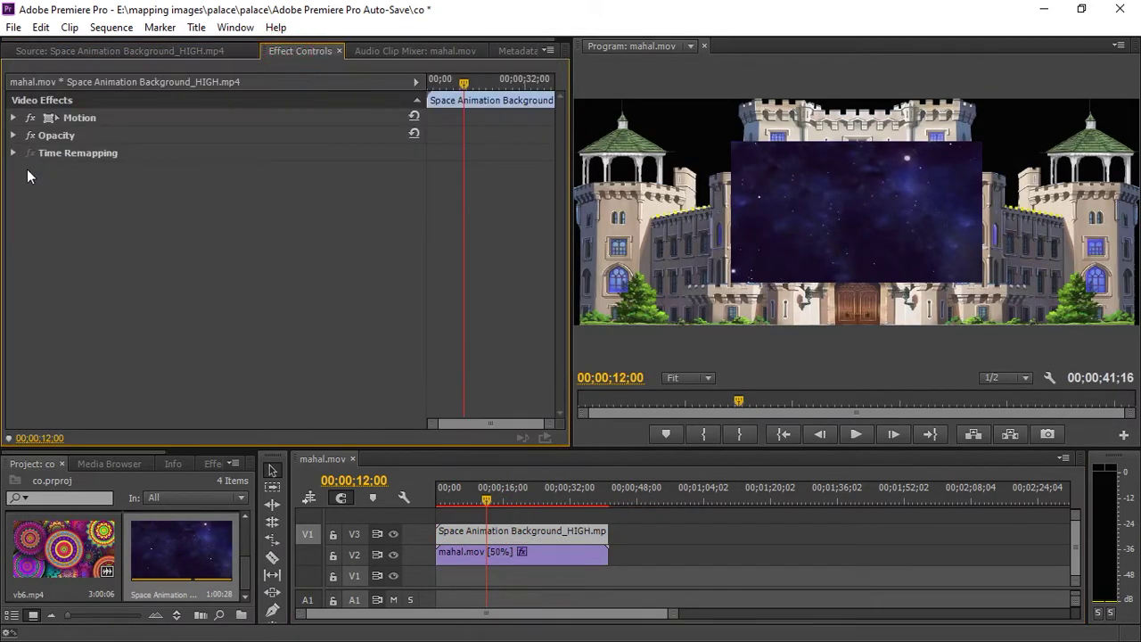
pyautogui.click(14, 117)
pyautogui.moveTo(217, 155); pyautogui.dragTo(328, 155)
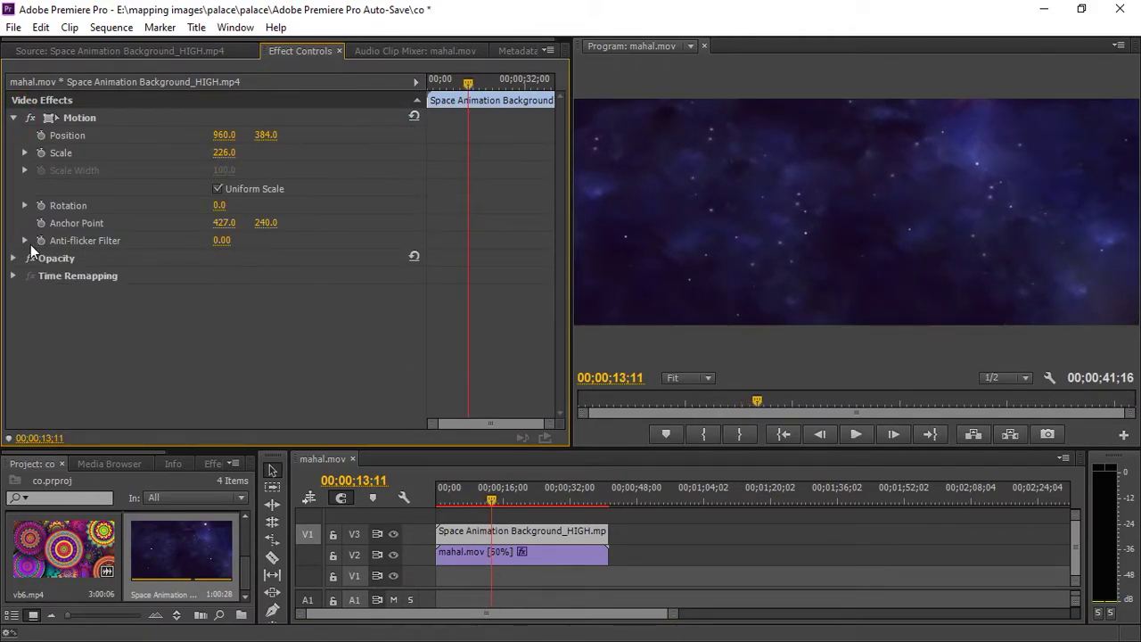
# - Set the Space Animation Background clip's blend mode to Soft Light and play the sequence to check it
pyautogui.click(13, 258)
pyautogui.click(246, 293)
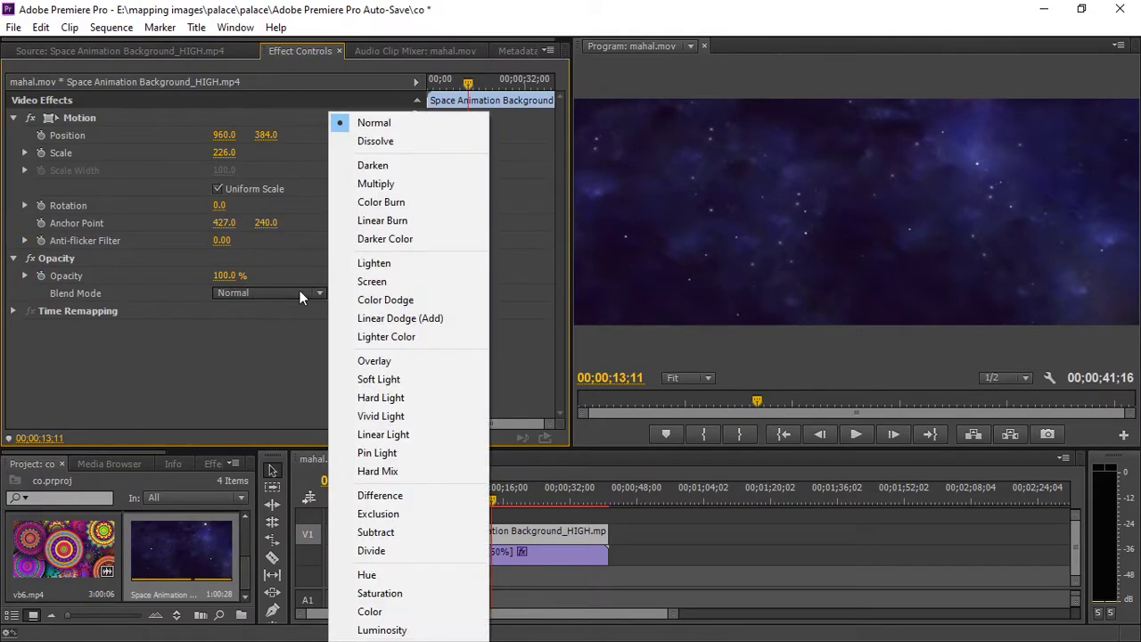
pyautogui.click(361, 378)
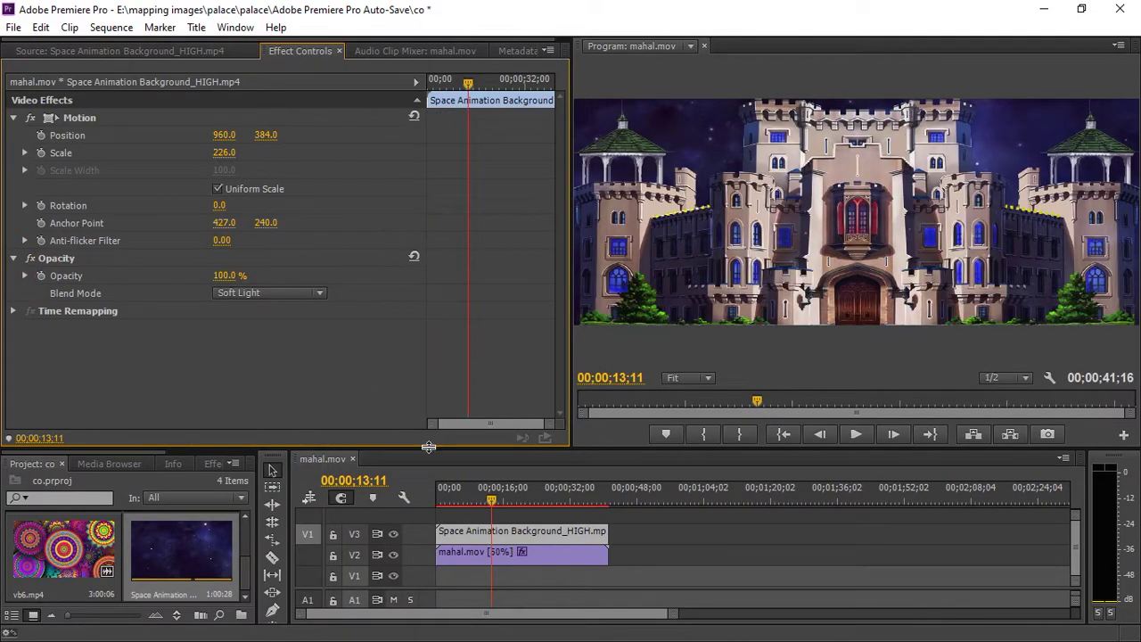
pyautogui.click(453, 501)
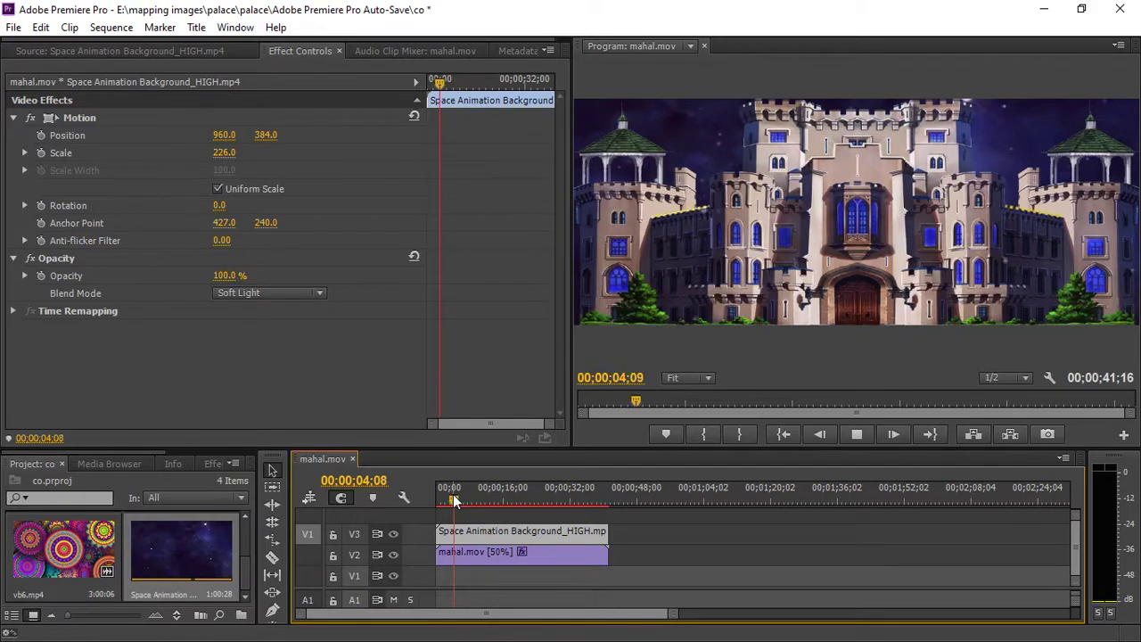
pyautogui.press('space')
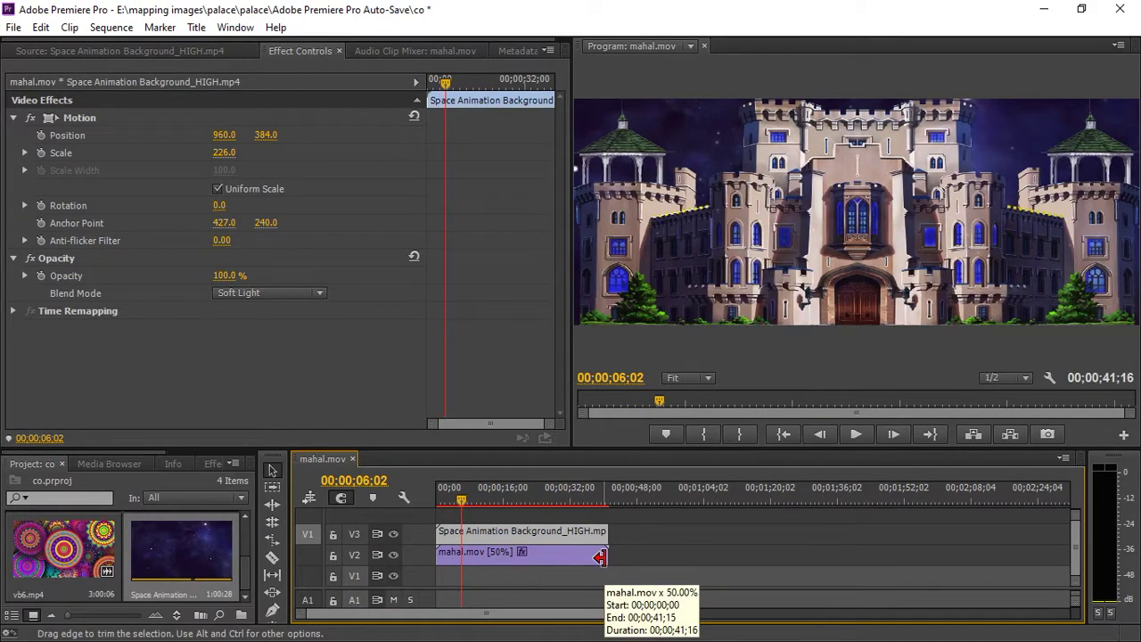
# - Undo a trial trim of mahal.mov, shorten the space clip to about 20 seconds and place vb6.mp4's video on V1 from there
pyautogui.moveTo(599, 556); pyautogui.dragTo(497, 557)
pyautogui.doubleClick(78, 568)
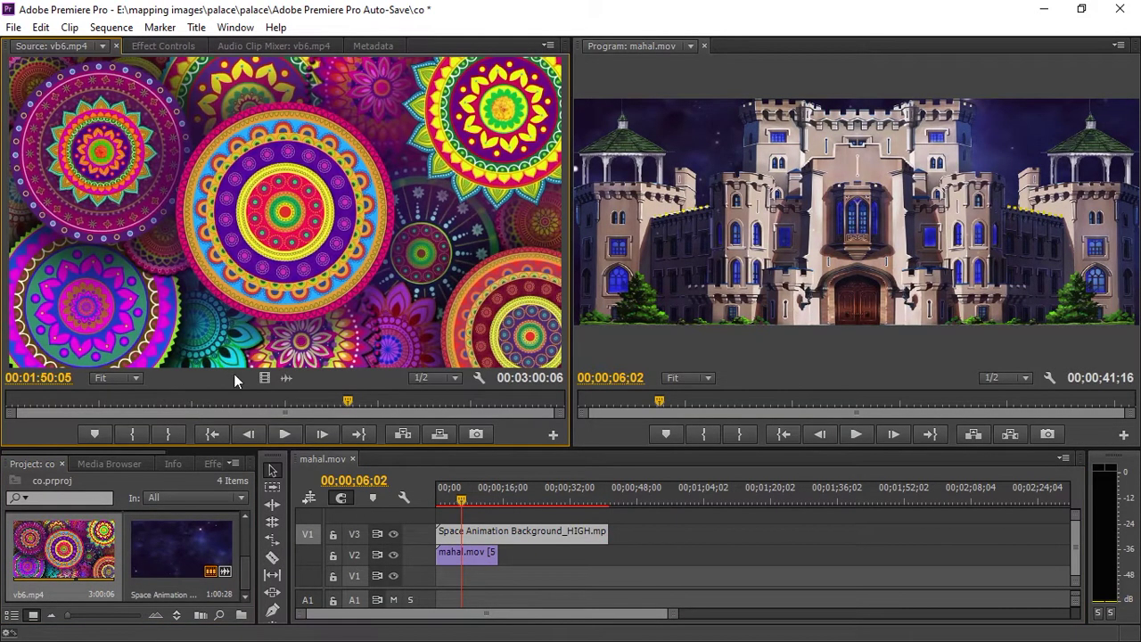
pyautogui.hotkey('ctrl', 'z')
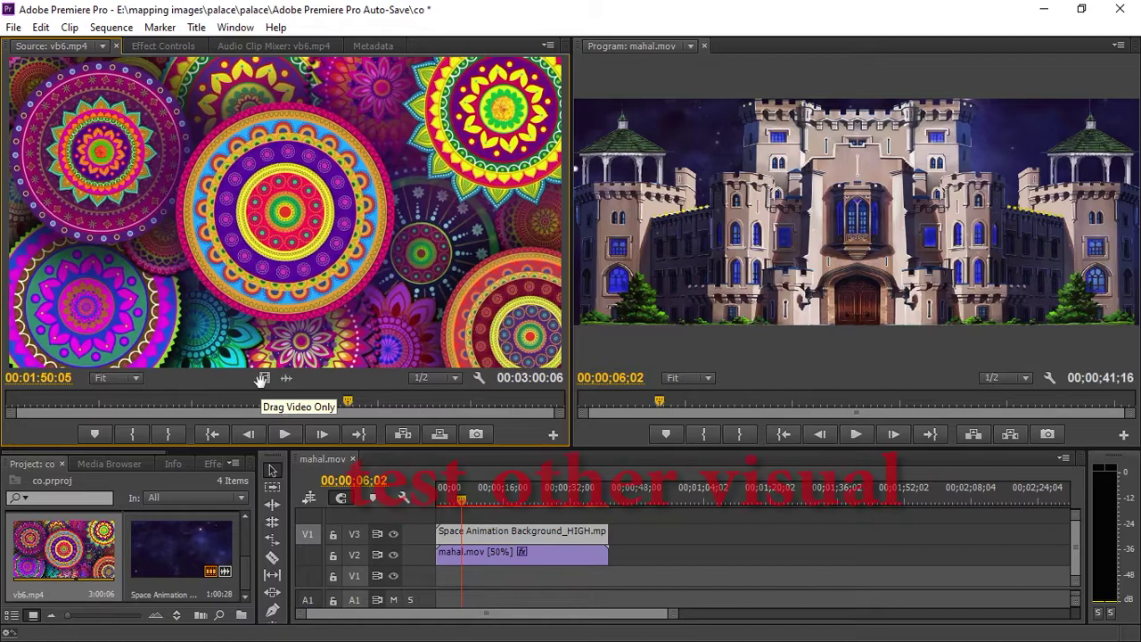
pyautogui.moveTo(607, 530); pyautogui.dragTo(517, 531)
pyautogui.moveTo(274, 390); pyautogui.dragTo(540, 574)
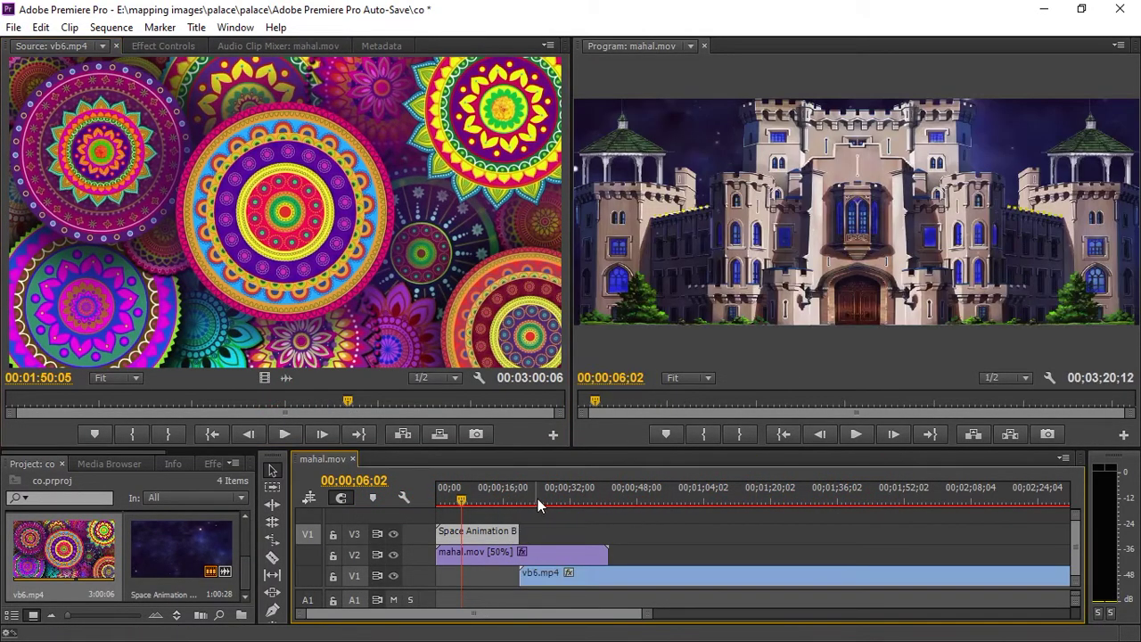
# - Scale the vb6.mp4 clip on V1 to 156 and check it behind the castle in an enlarged program view
pyautogui.click(553, 575)
pyautogui.click(156, 46)
pyautogui.click(15, 114)
pyautogui.moveTo(224, 147); pyautogui.dragTo(274, 147)
pyautogui.moveTo(537, 501); pyautogui.dragTo(545, 501)
pyautogui.press('`')
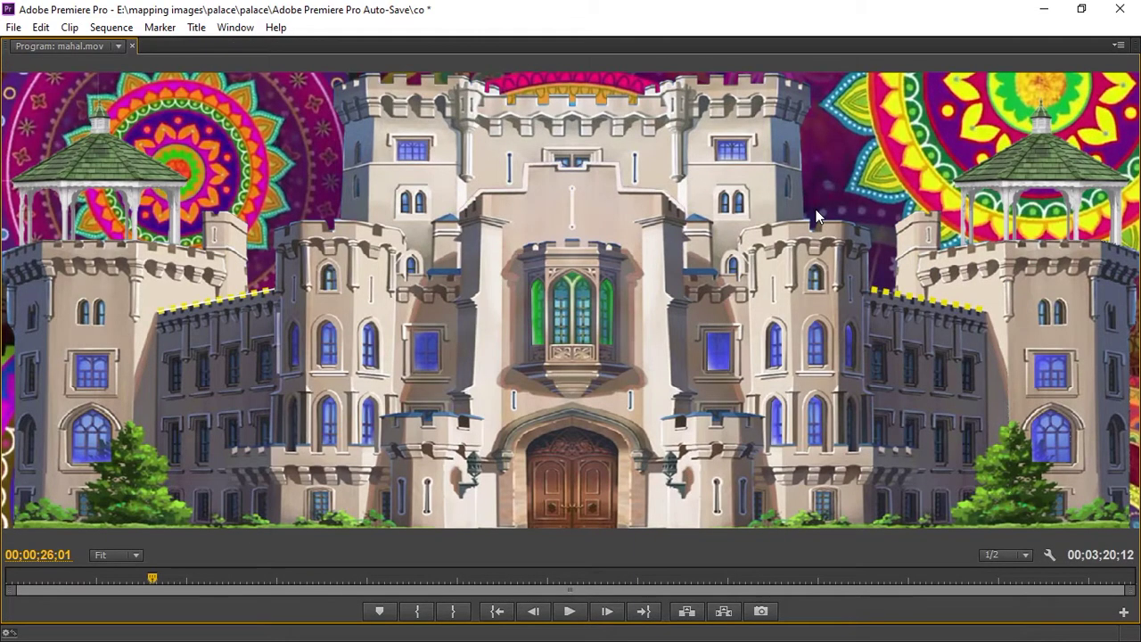
pyautogui.press('`')
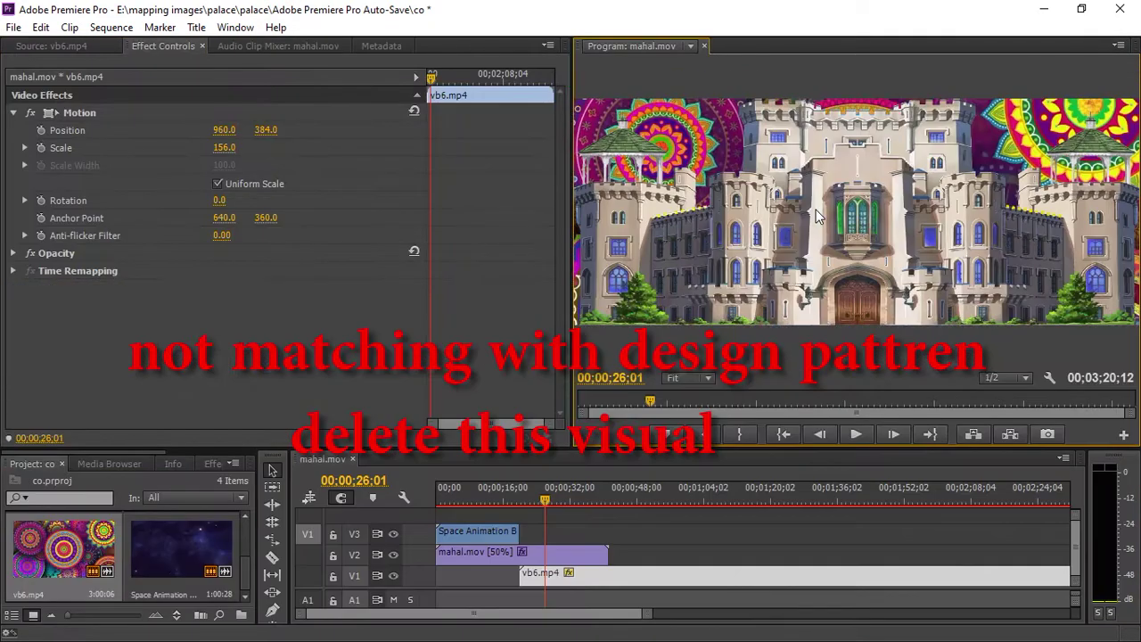
# - Clear the vb6.mp4 clip from V1 and extend the Space Animation Background clip to the end of mahal.mov
pyautogui.rightClick(635, 574)
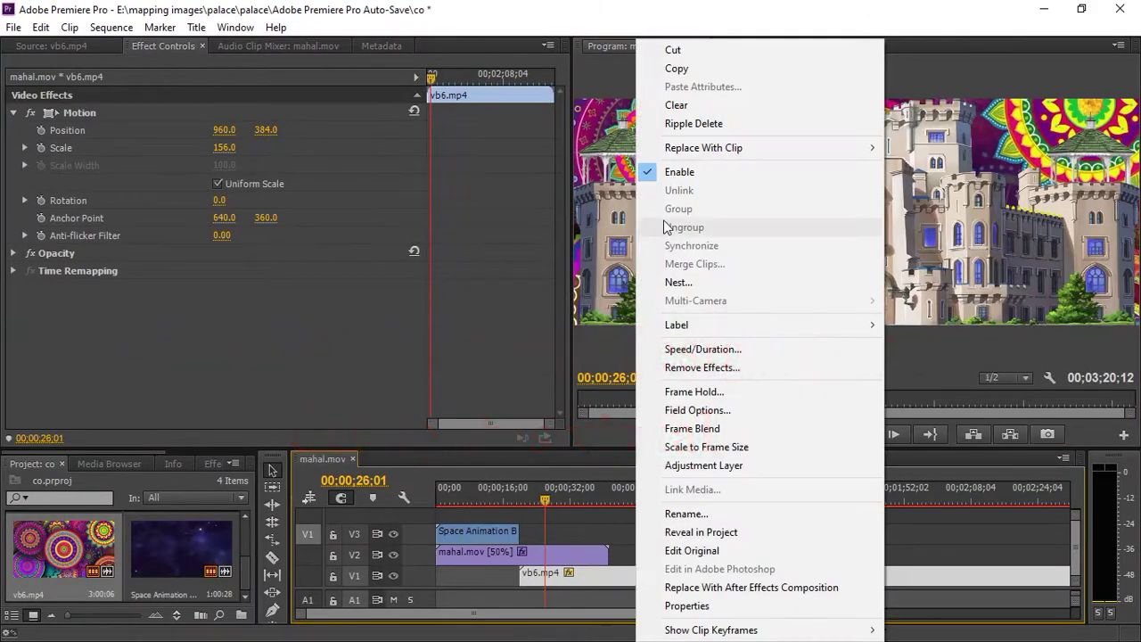
pyautogui.click(675, 102)
pyautogui.moveTo(517, 531); pyautogui.dragTo(608, 531)
# - Play the castle with the space background in an enlarged program view and check the motion
pyautogui.click(485, 492)
pyautogui.press('space')
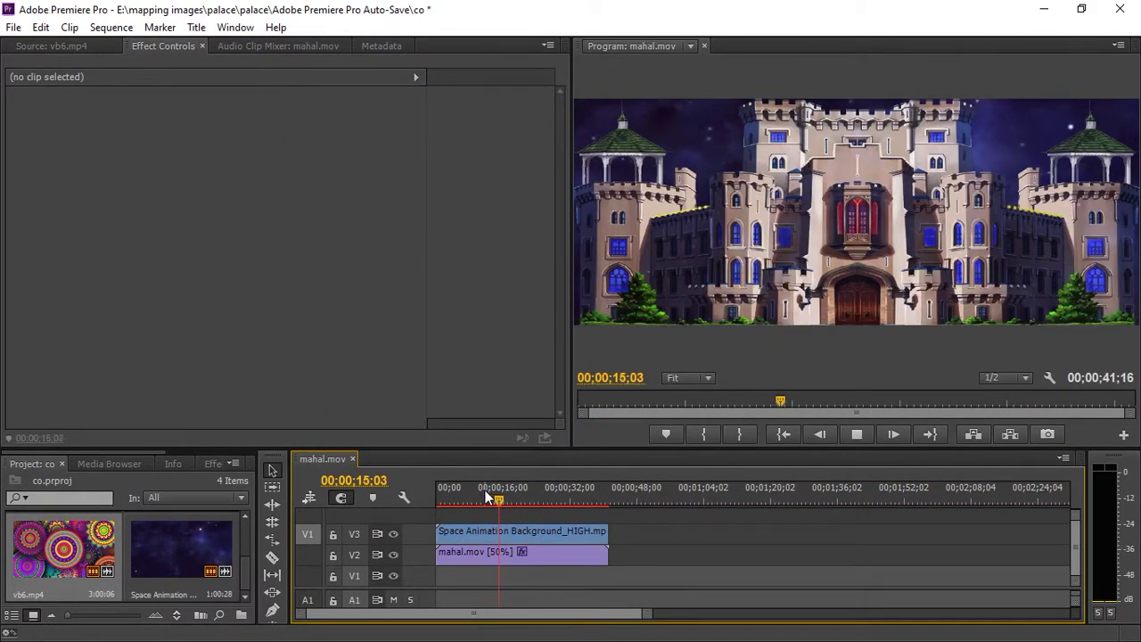
pyautogui.press('`')
pyautogui.press('space')
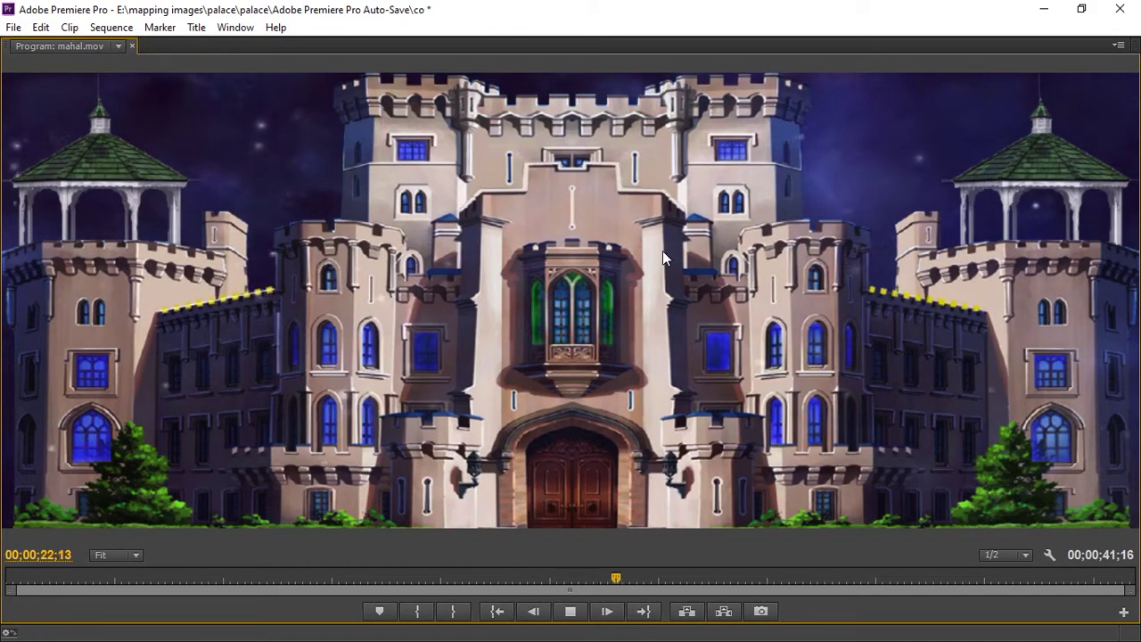
pyautogui.press('space')
pyautogui.press('`')
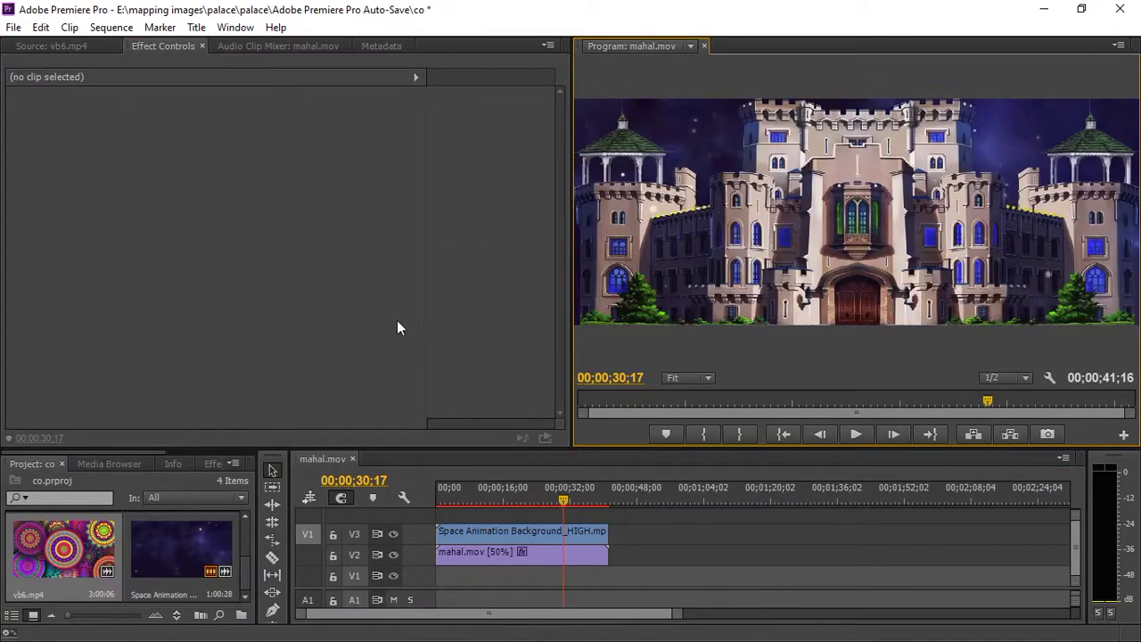
pyautogui.moveTo(502, 488); pyautogui.dragTo(496, 491)
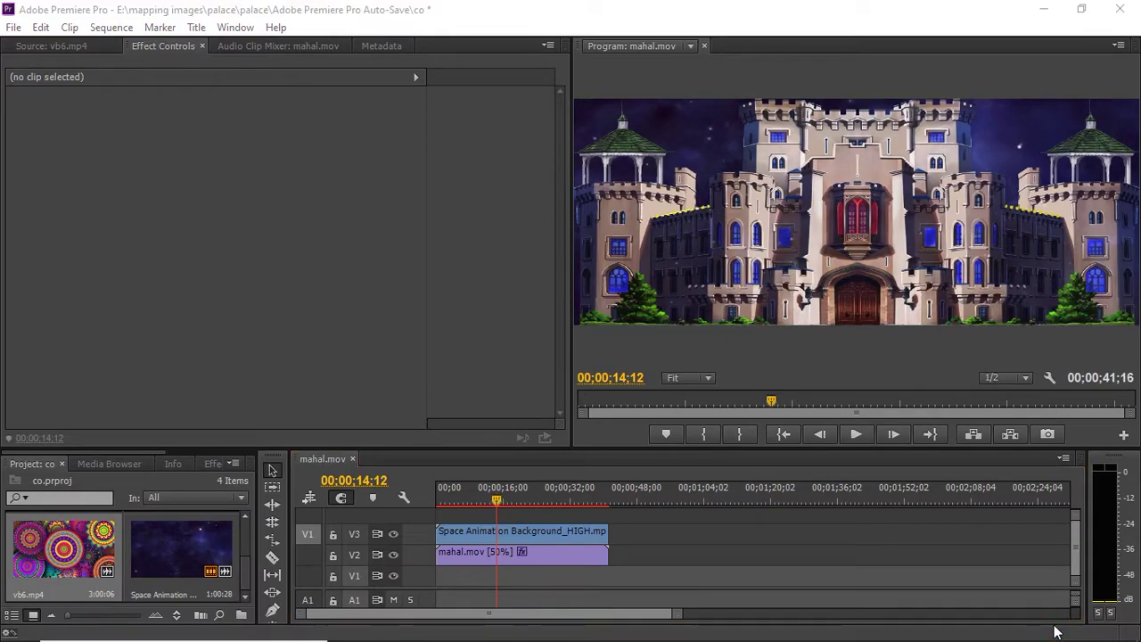
# - Import the three green-screen videos from the gree folder inside mahal into the Premiere Pro project
pyautogui.click(1040, 10)
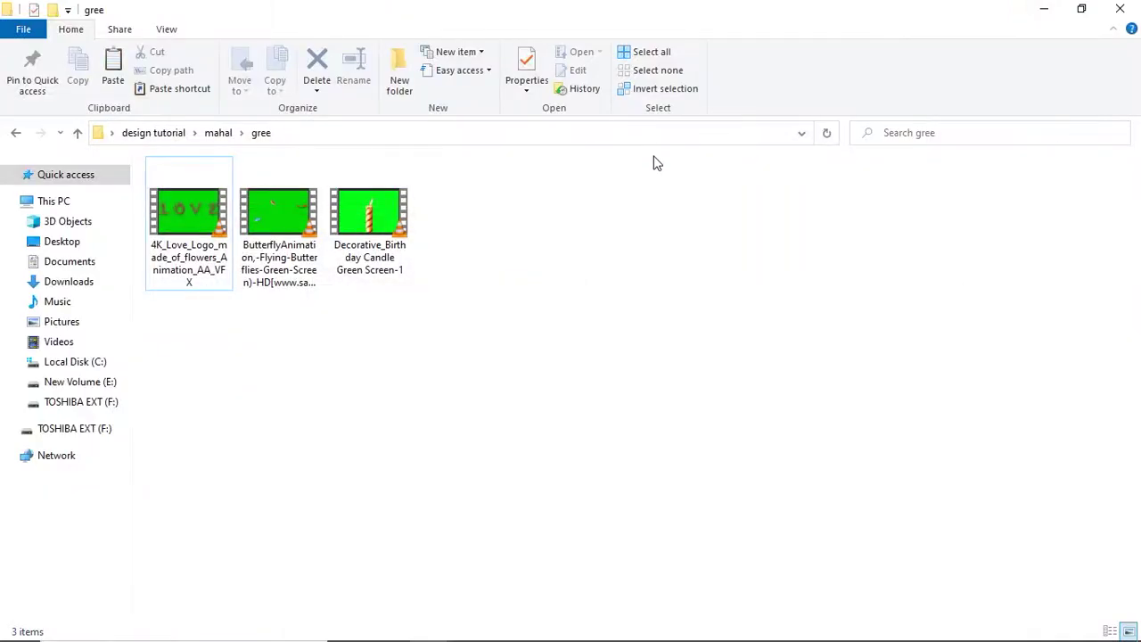
pyautogui.moveTo(210, 349); pyautogui.dragTo(410, 160)
pyautogui.moveTo(365, 223); pyautogui.dragTo(216, 552)
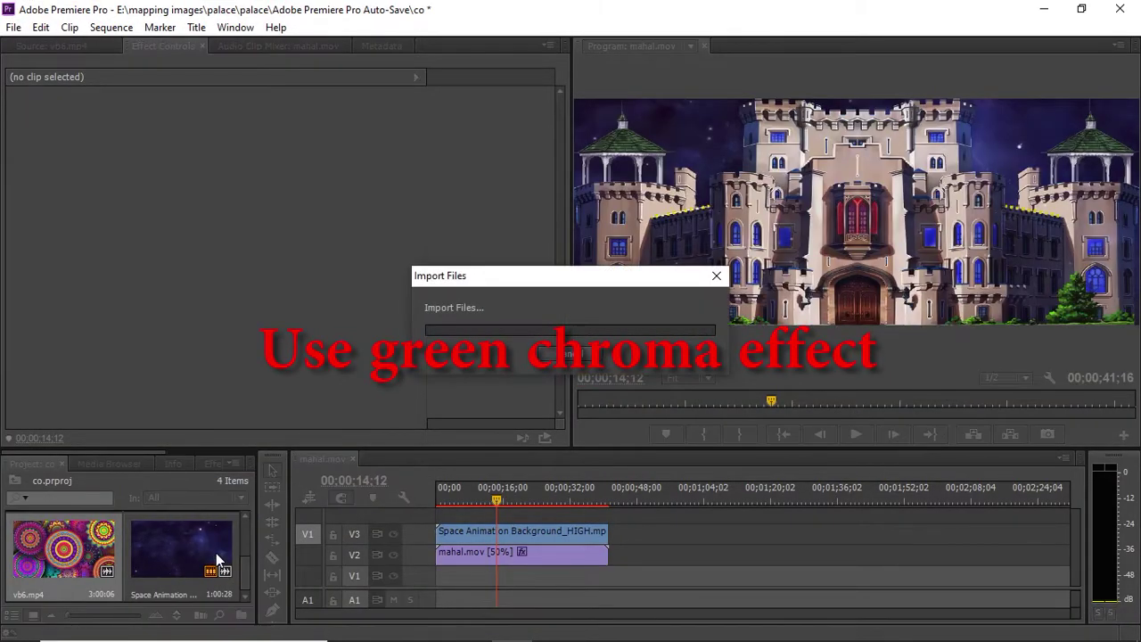
pyautogui.click(216, 552)
# - Mark an out point at 00:00:29:22 in the 4K_Love_Logo video and place its video at the start of V4
pyautogui.doubleClick(182, 563)
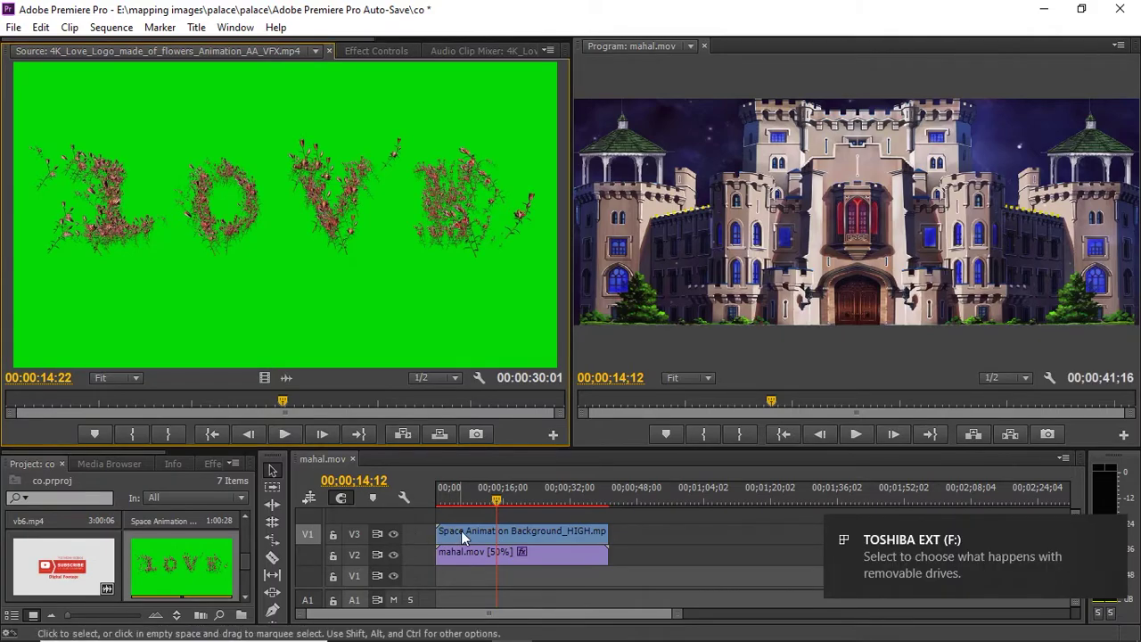
pyautogui.moveTo(282, 406); pyautogui.dragTo(560, 406)
pyautogui.press('o')
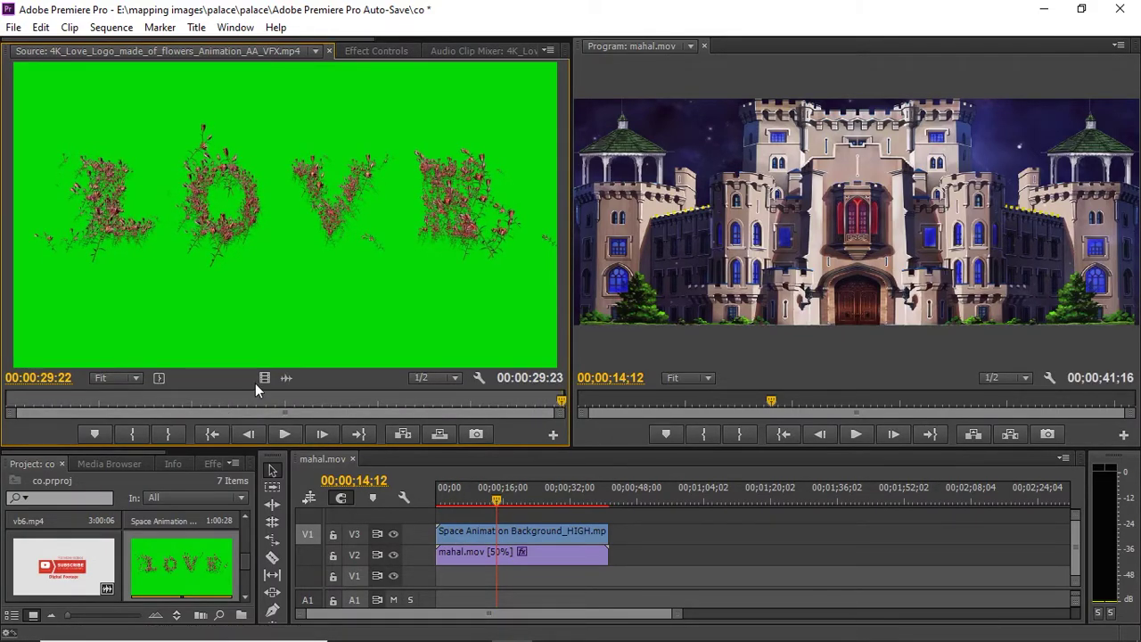
pyautogui.moveTo(442, 465); pyautogui.dragTo(436, 515)
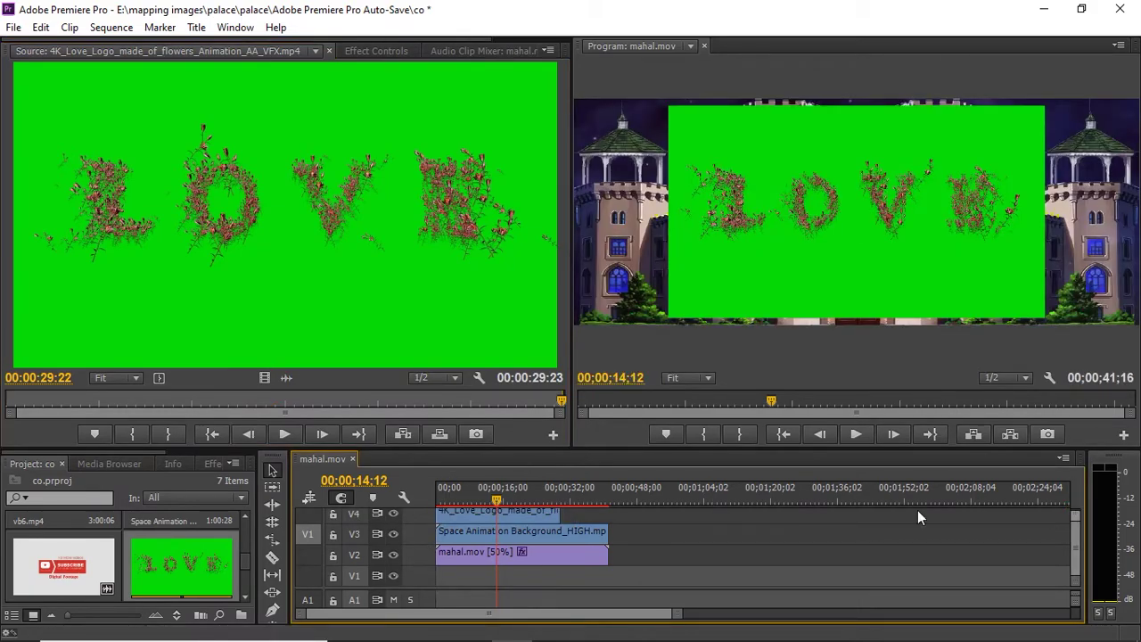
# - Try a playback speed of 120% on the 4K_Love_Logo clip on V4
pyautogui.rightClick(512, 517)
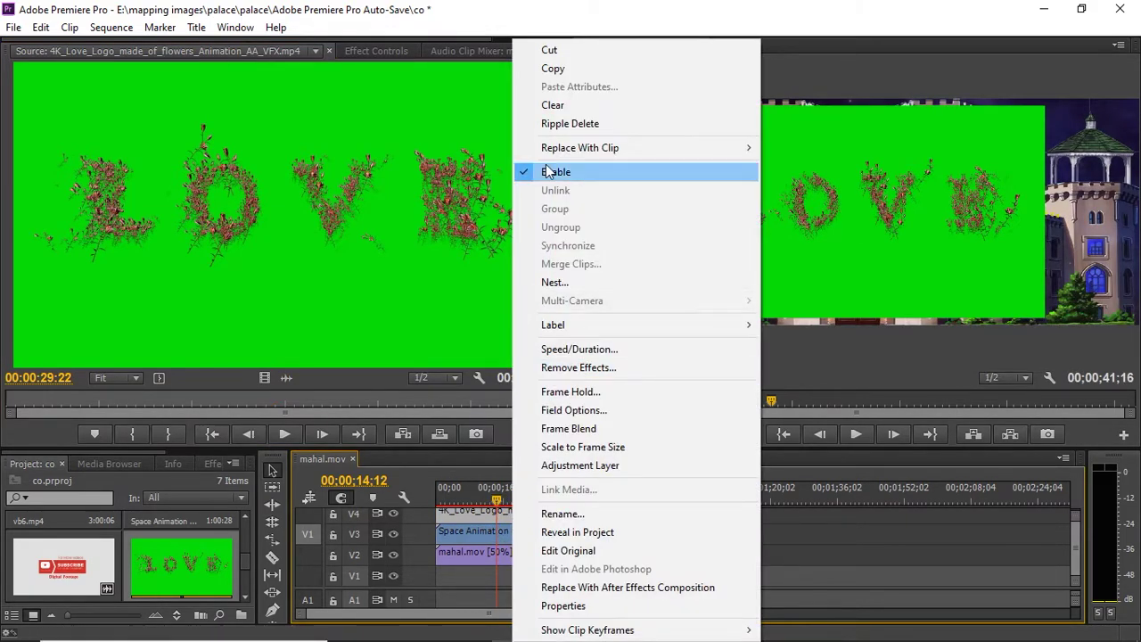
pyautogui.click(579, 349)
pyautogui.write('120')
pyautogui.press('Return')
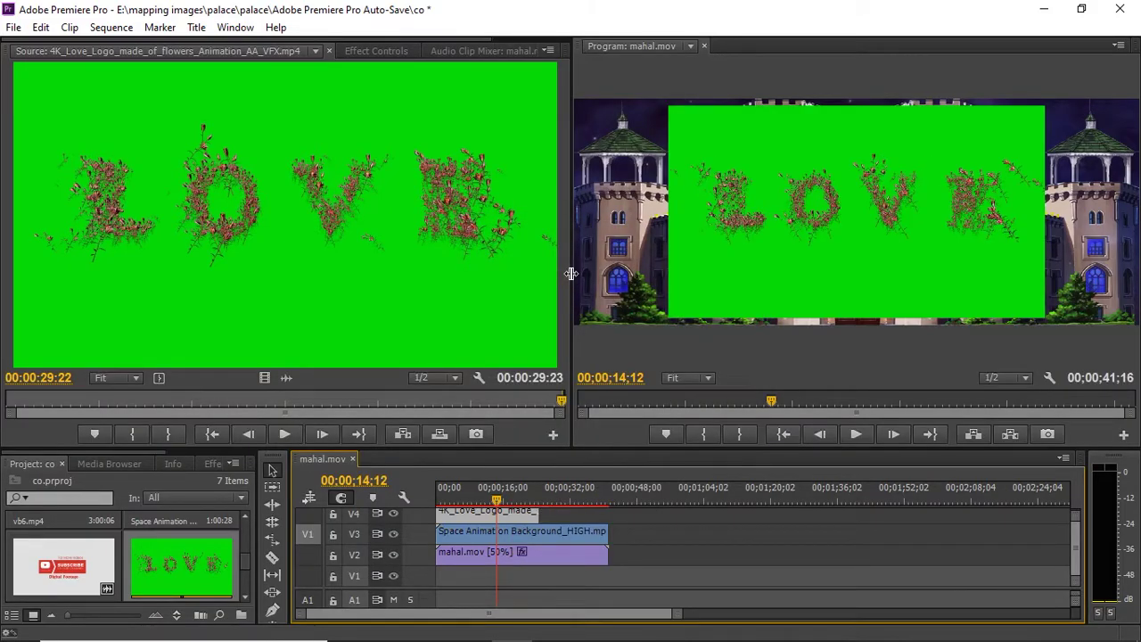
# - Set the 4K_Love_Logo clip's speed to 80%
pyautogui.rightClick(520, 511)
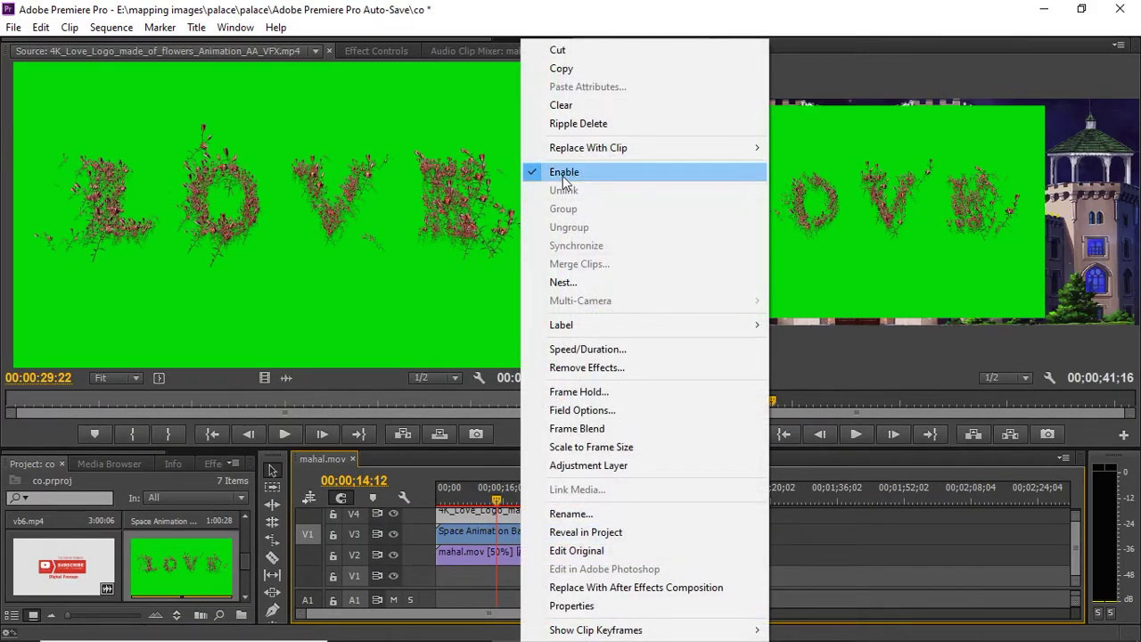
pyautogui.click(579, 348)
pyautogui.press('Return')
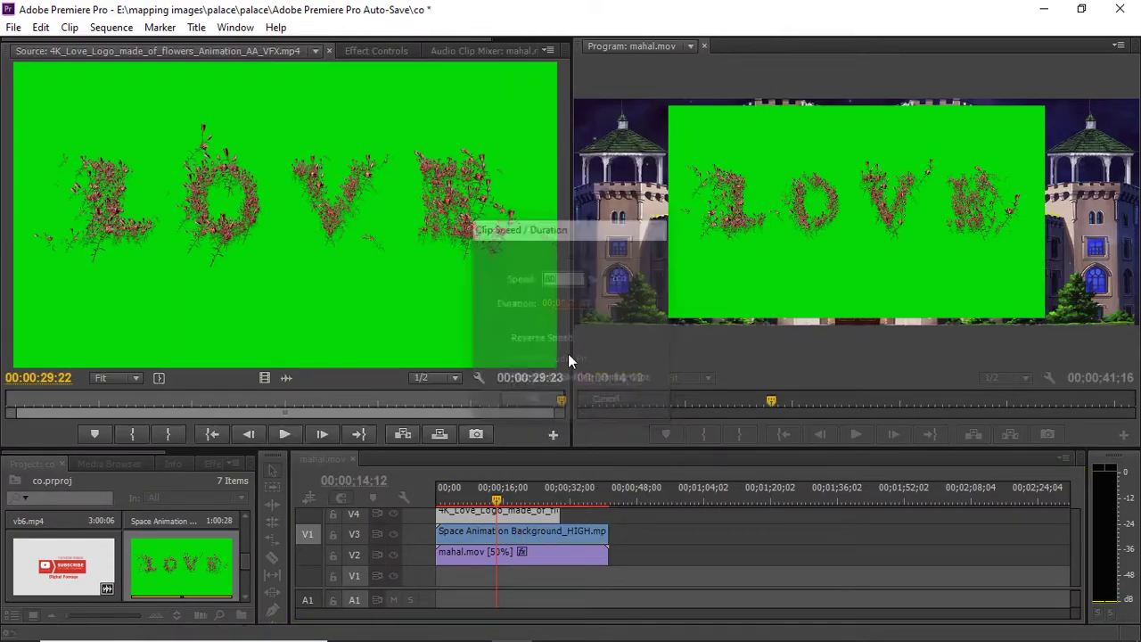
# - Apply the Ultra Key effect to the 4K_Love_Logo clip and sample its green background as the key color
pyautogui.moveTo(1074, 535); pyautogui.dragTo(1074, 526)
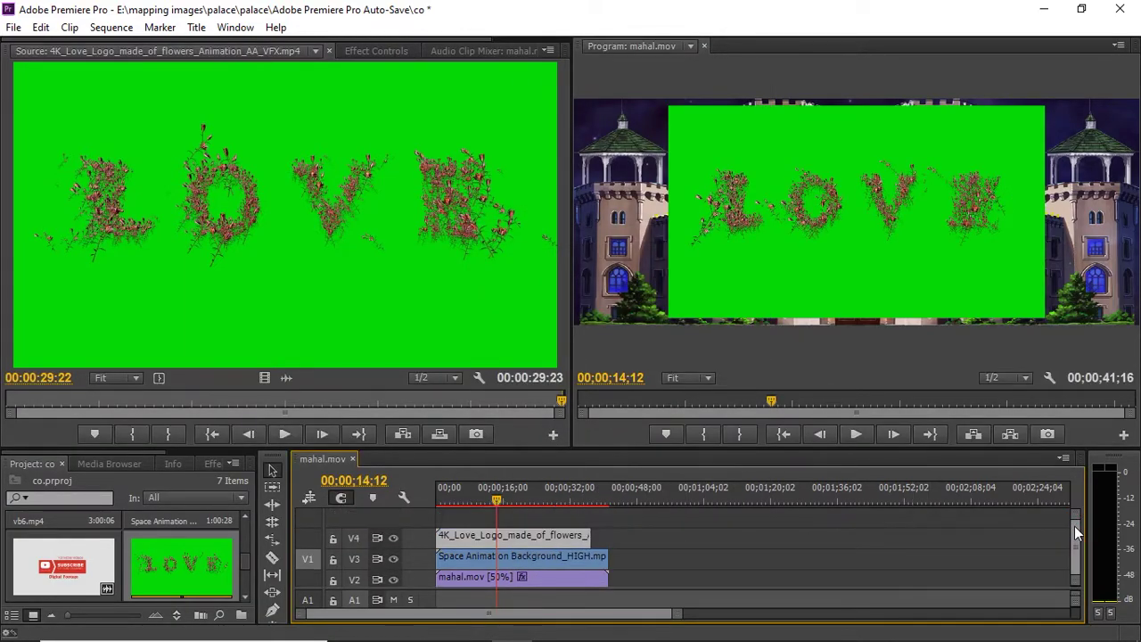
pyautogui.moveTo(146, 453); pyautogui.dragTo(214, 453)
pyautogui.click(118, 464)
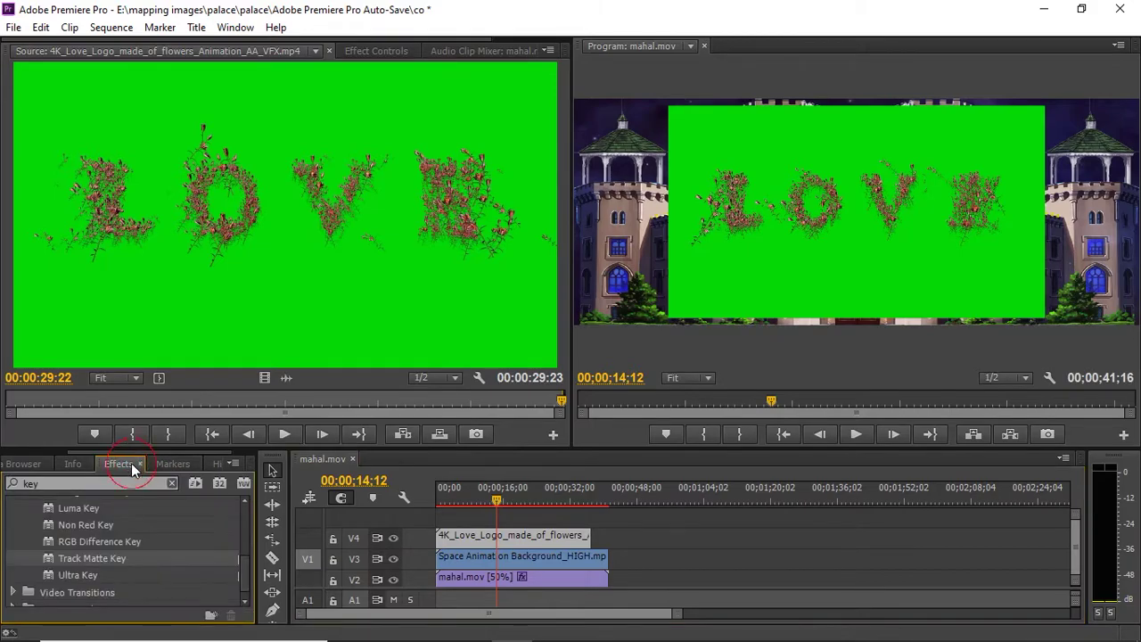
pyautogui.click(377, 51)
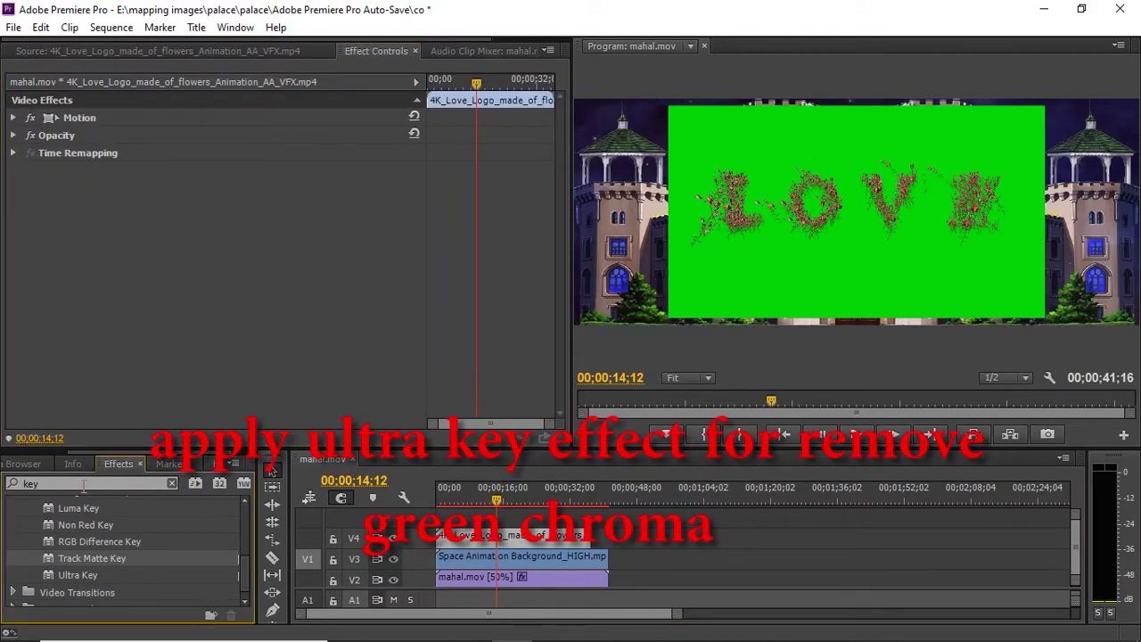
pyautogui.moveTo(78, 575); pyautogui.dragTo(217, 229)
pyautogui.click(239, 223)
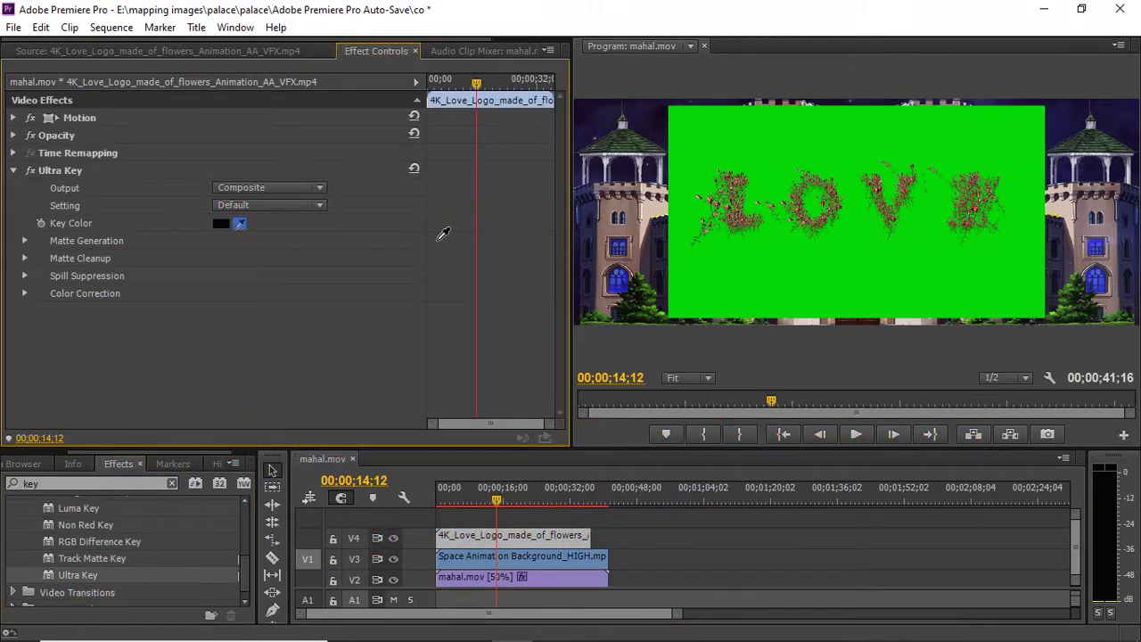
pyautogui.click(691, 213)
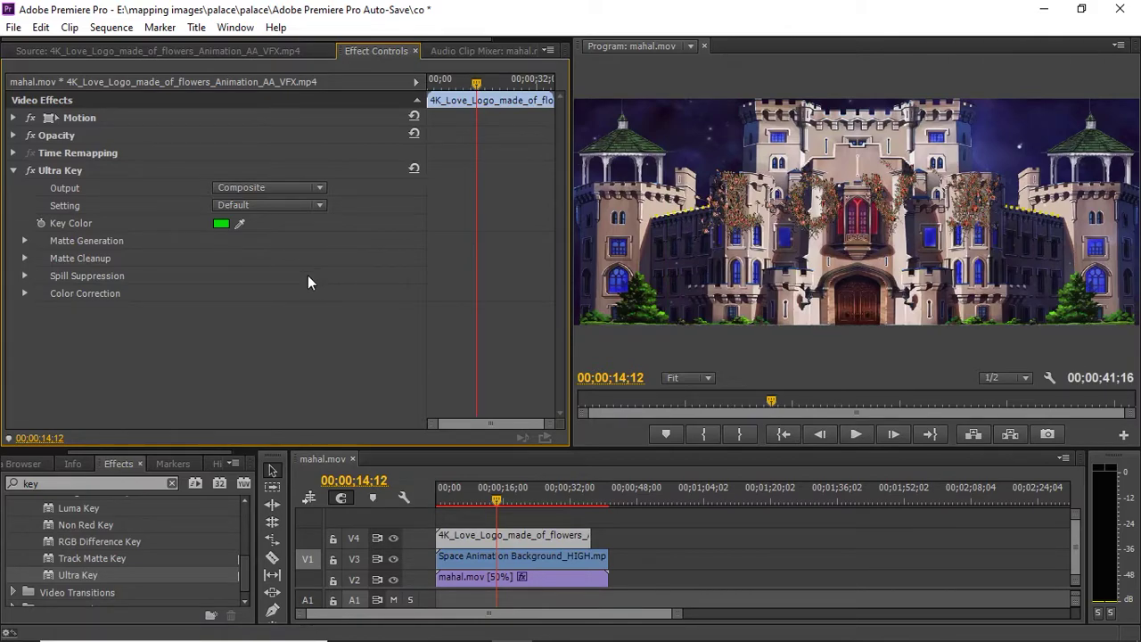
# - Scale the LOVE clip to 18 and position it at 968, 243 above the castle's central window, checking its placement in an enlarged view
pyautogui.click(14, 117)
pyautogui.moveTo(222, 153); pyautogui.dragTo(158, 152)
pyautogui.moveTo(265, 135); pyautogui.dragTo(145, 135)
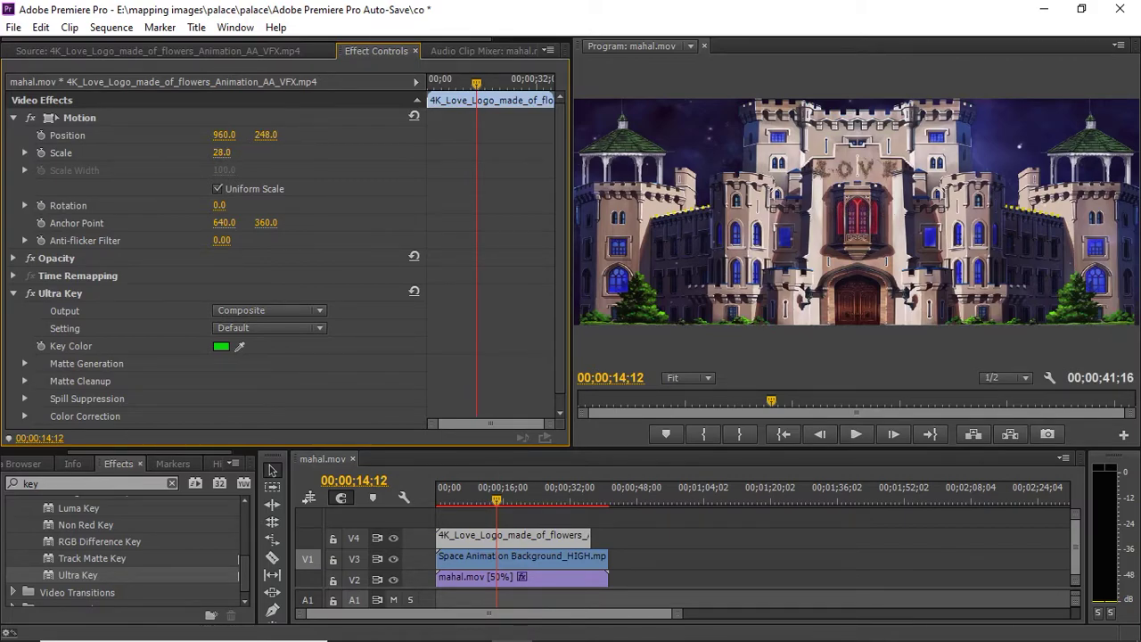
pyautogui.moveTo(222, 152); pyautogui.dragTo(213, 153)
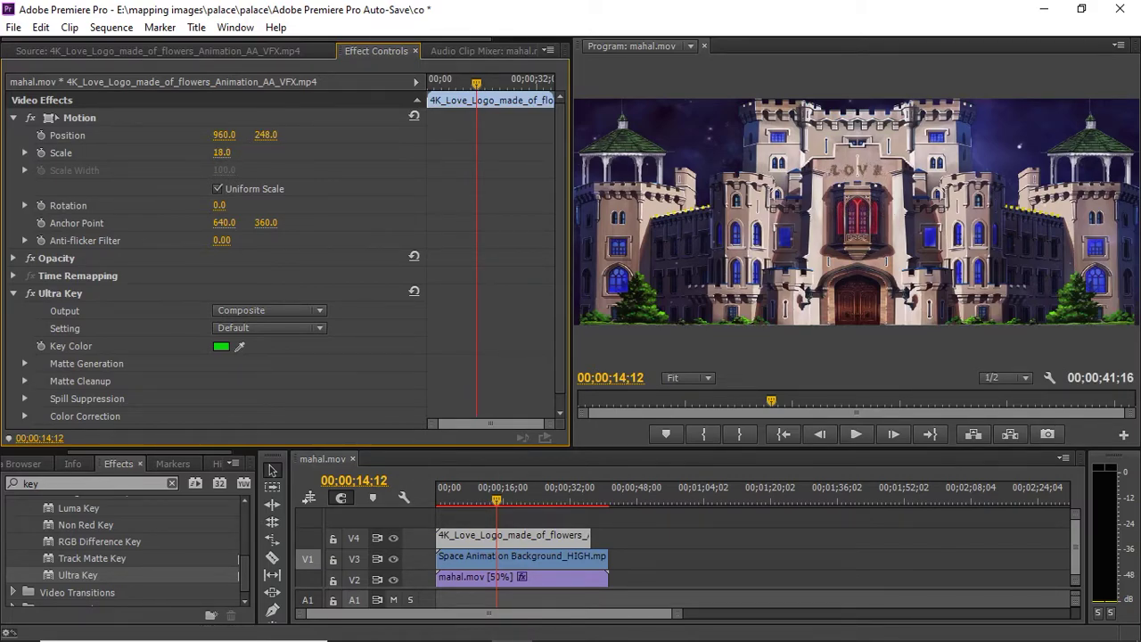
pyautogui.moveTo(224, 135); pyautogui.dragTo(261, 134)
pyautogui.press('`')
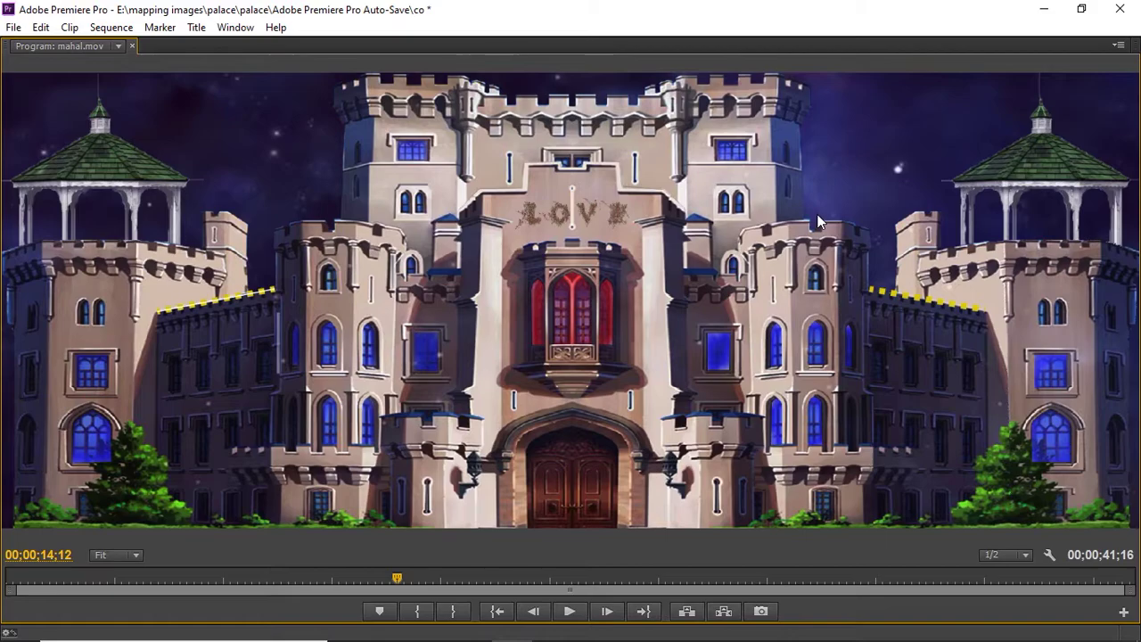
pyautogui.moveTo(346, 575); pyautogui.dragTo(1, 607)
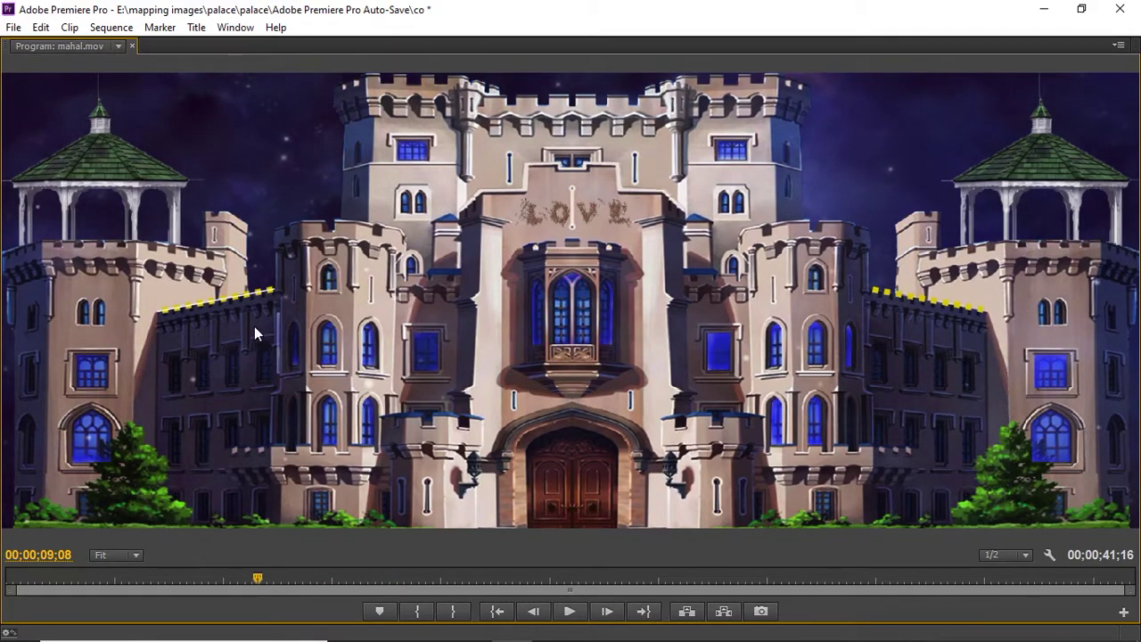
pyautogui.press('`')
# - Slow the 4K_Love_Logo clip to 70% speed and trim its end to match the end of mahal.mov
pyautogui.rightClick(568, 541)
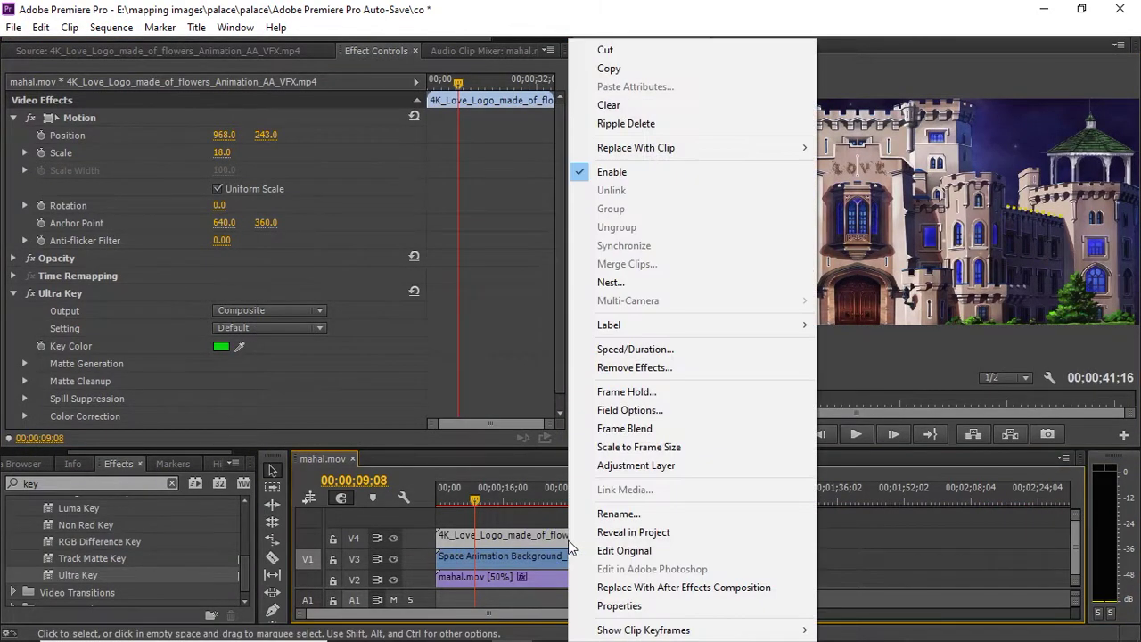
pyautogui.click(632, 348)
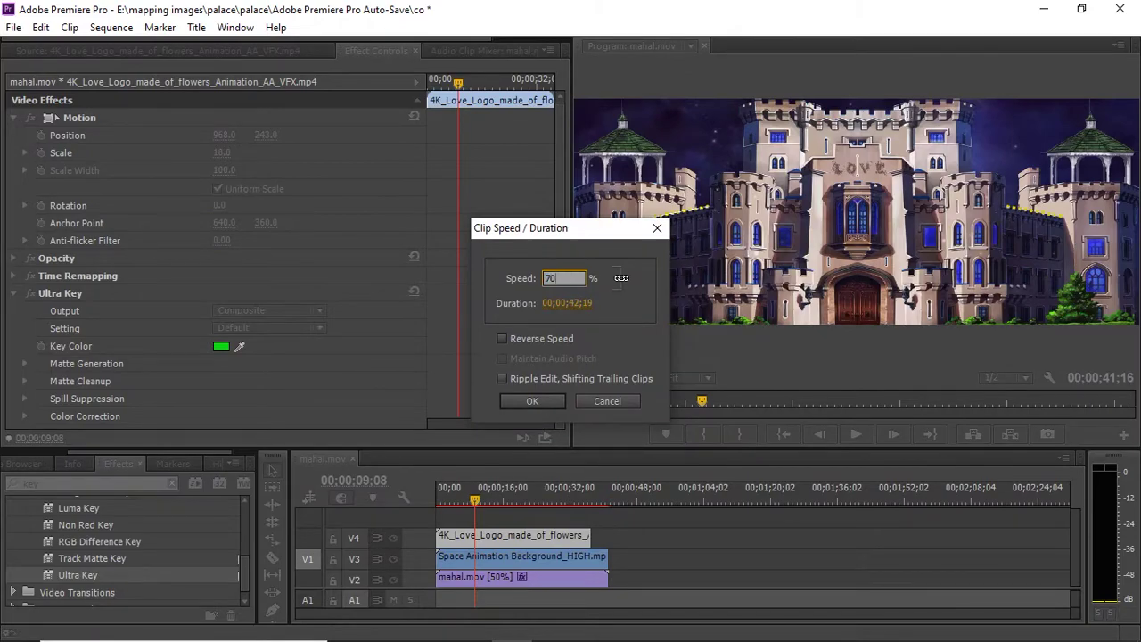
pyautogui.press('Return')
pyautogui.moveTo(611, 540); pyautogui.dragTo(606, 540)
pyautogui.click(517, 518)
pyautogui.click(472, 501)
pyautogui.click(481, 536)
pyautogui.click(49, 483)
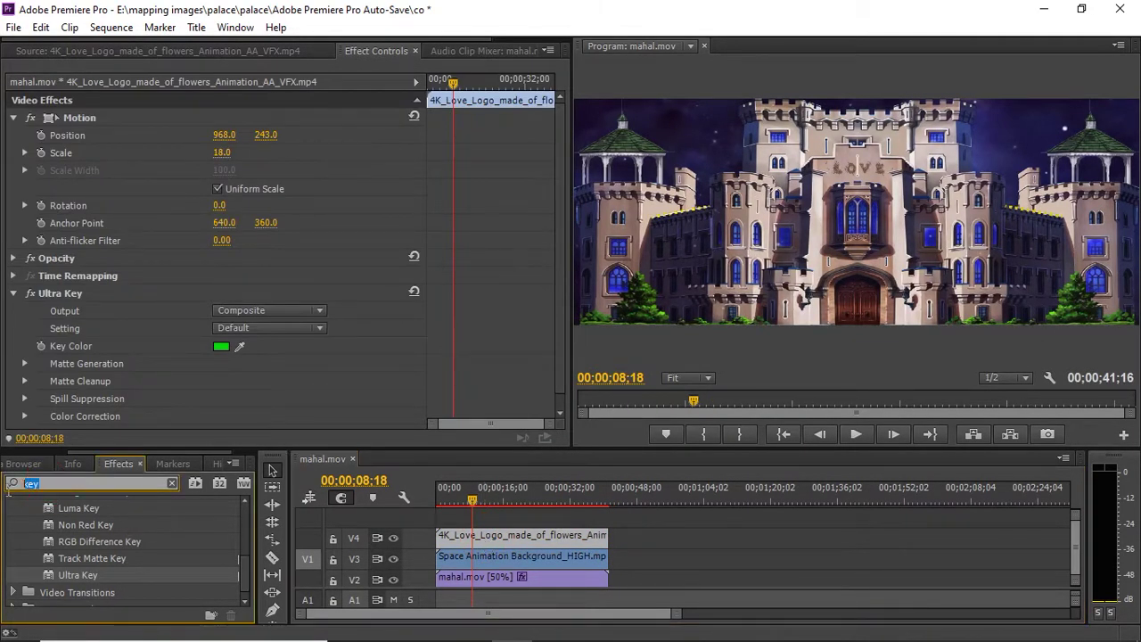
pyautogui.write('drop')
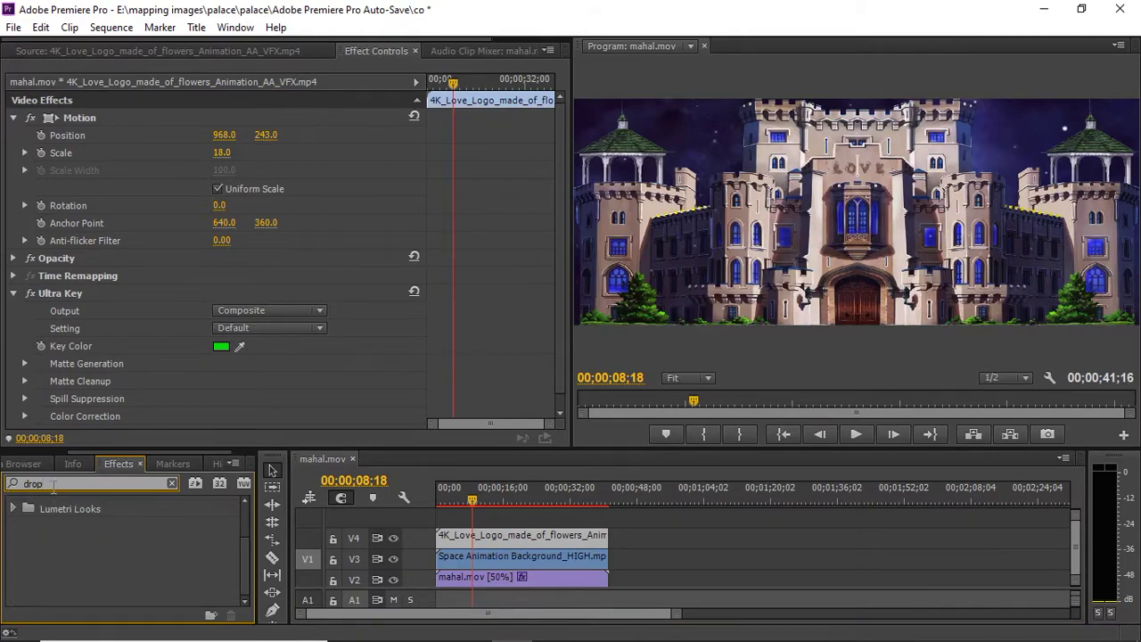
pyautogui.click(13, 508)
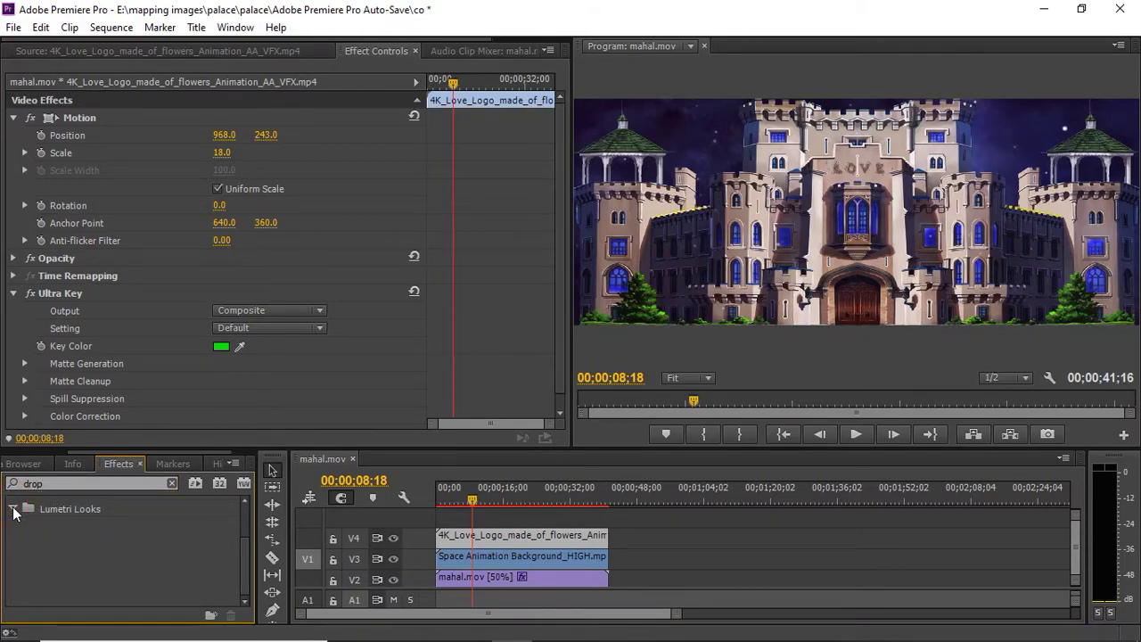
pyautogui.doubleClick(56, 484)
pyautogui.write('sh')
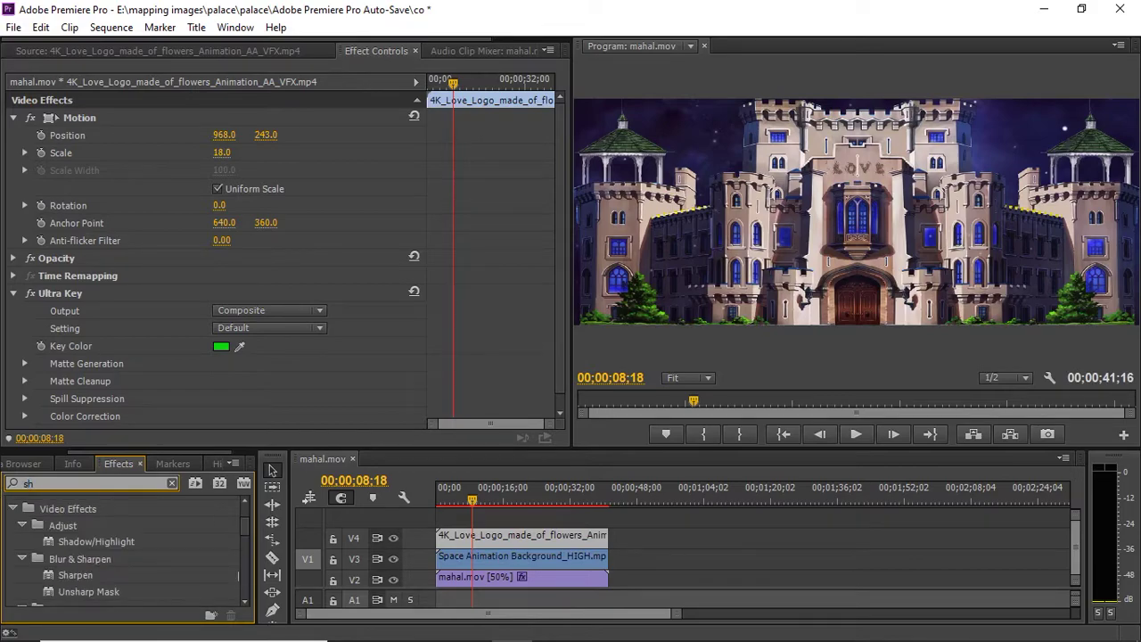
pyautogui.write('ad')
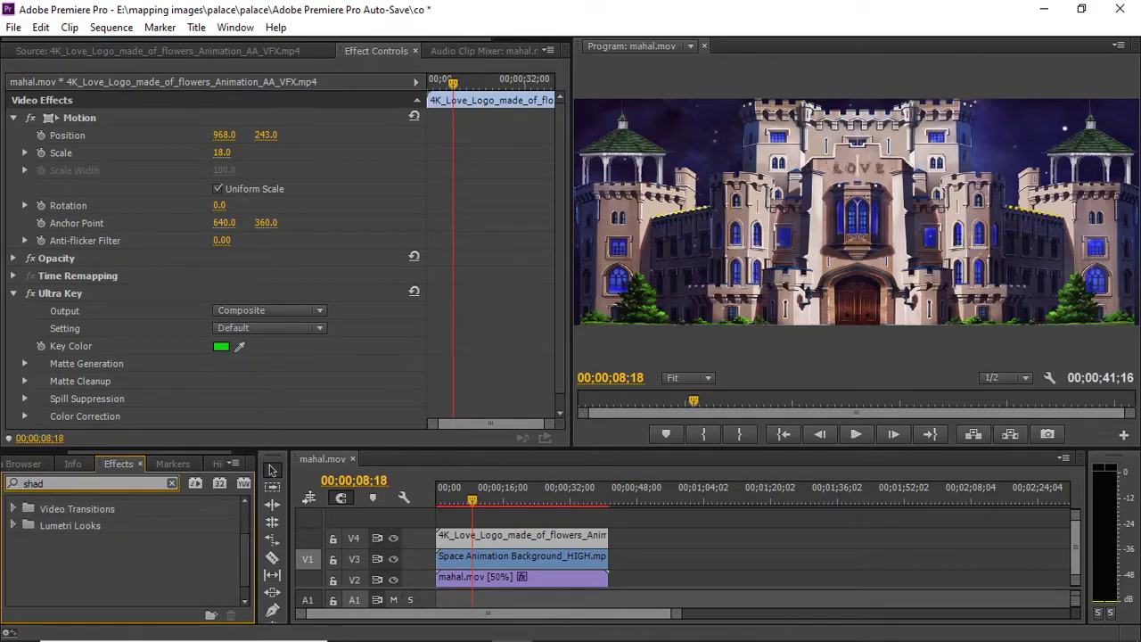
pyautogui.press('BackSpace')
pyautogui.press('BackSpace')
pyautogui.press('BackSpace')
pyautogui.press('BackSpace')
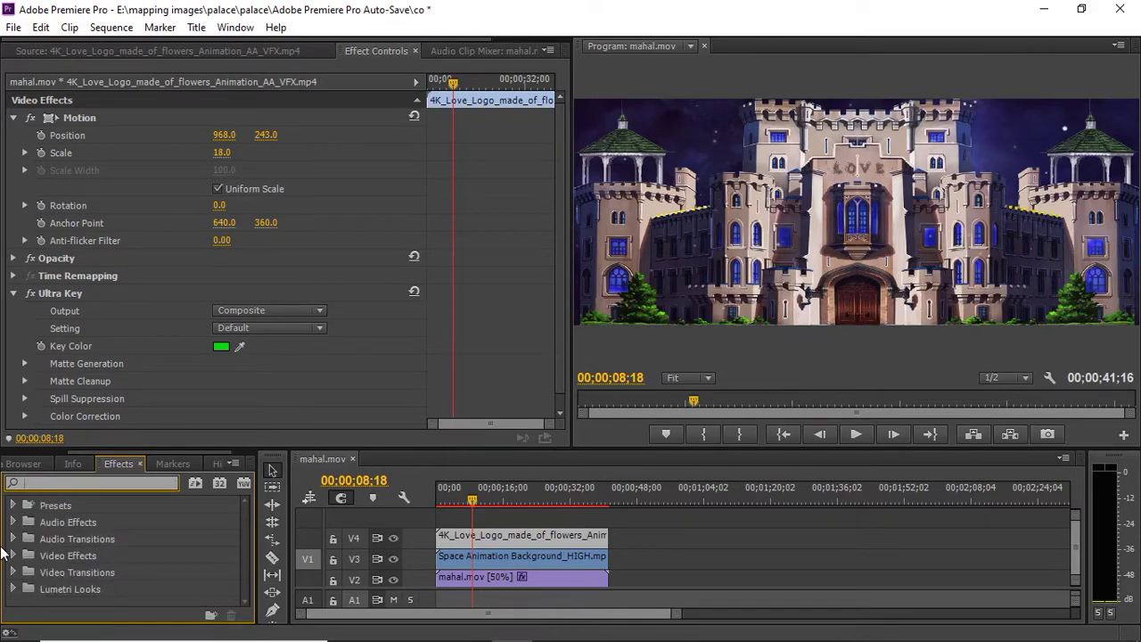
# - Apply the Drop Shadow effect to the 4K_Love_Logo clip with a distance of 17 and a softness of 32
pyautogui.write('dro')
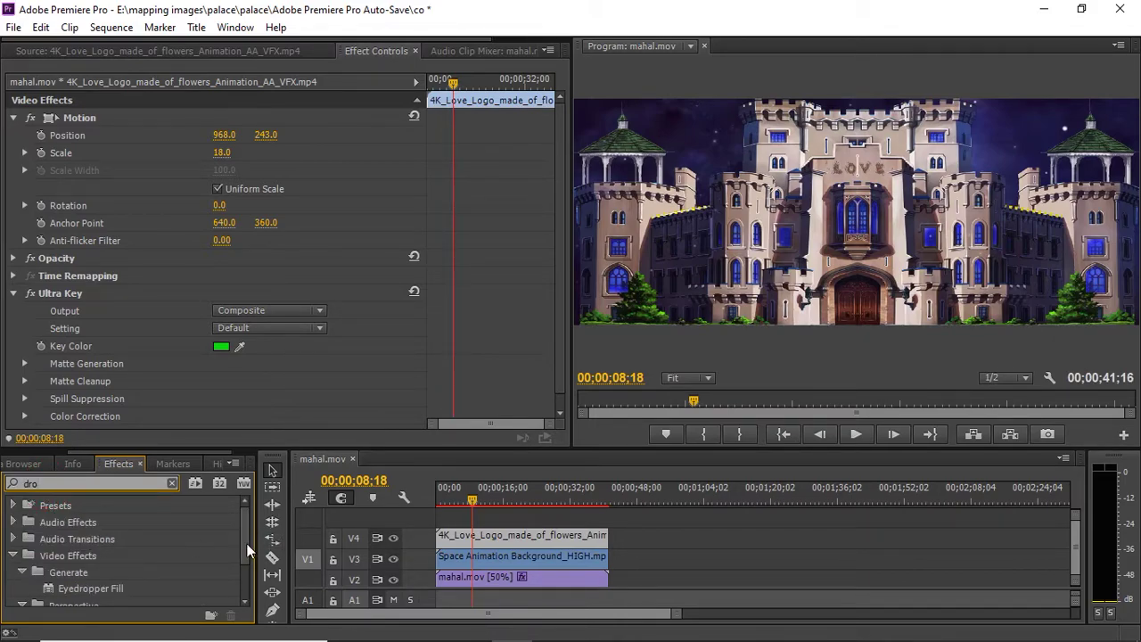
pyautogui.scroll(-3, 249, 550)
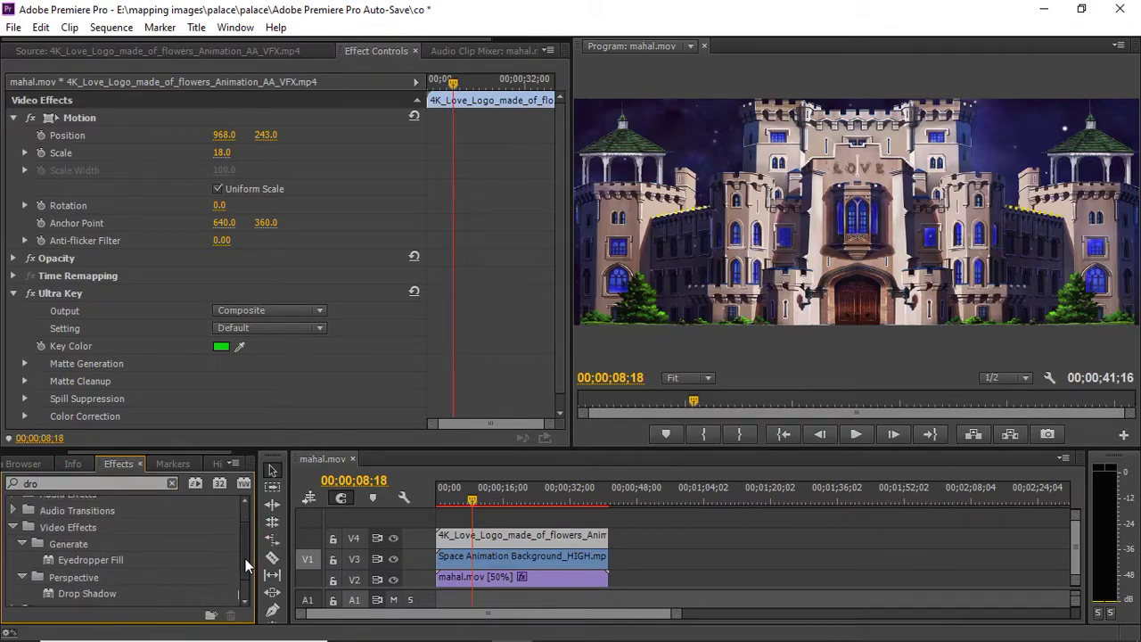
pyautogui.moveTo(86, 565); pyautogui.dragTo(474, 537)
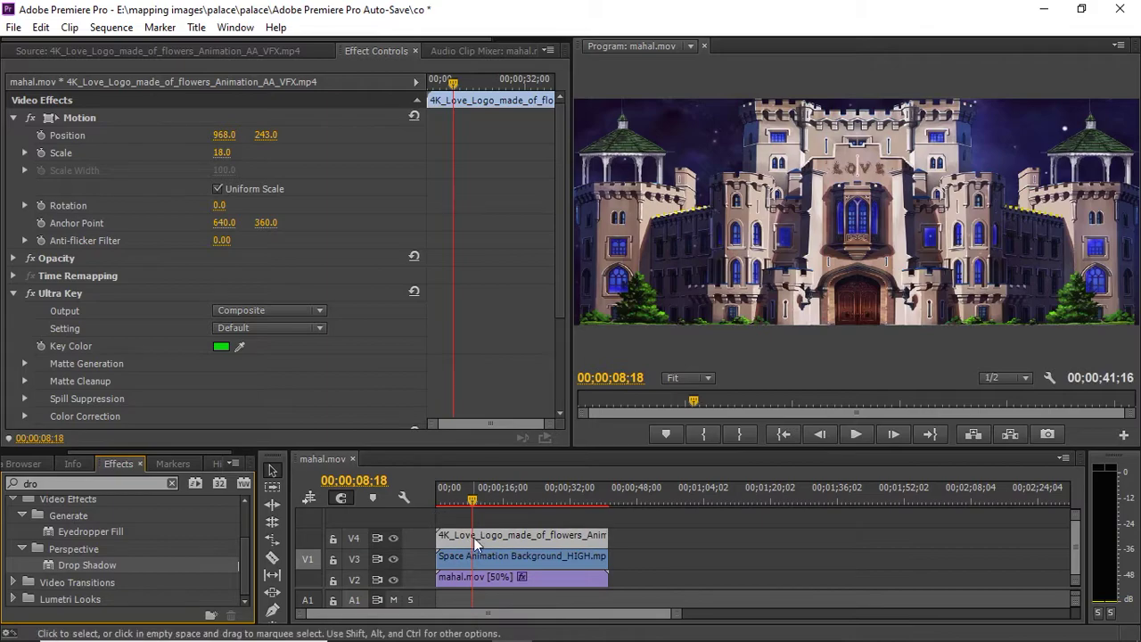
pyautogui.scroll(-3, 561, 335)
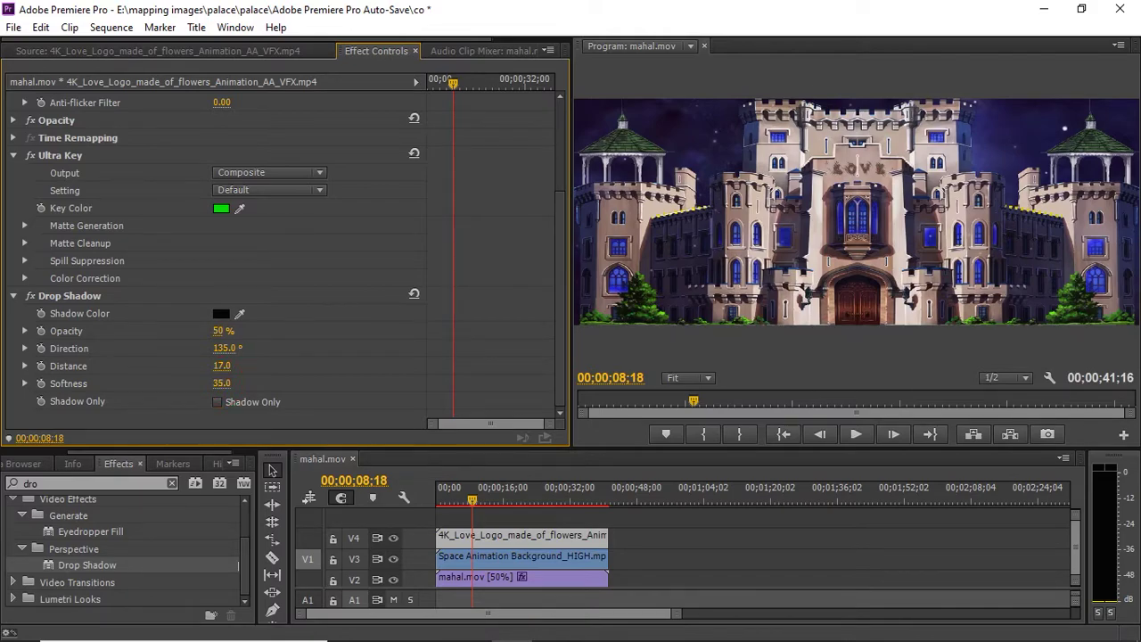
# - Play the sequence in an enlarged program view, including from the start, to check the LOVE text with its shadow
pyautogui.press('`')
pyautogui.press('space')
pyautogui.press('space')
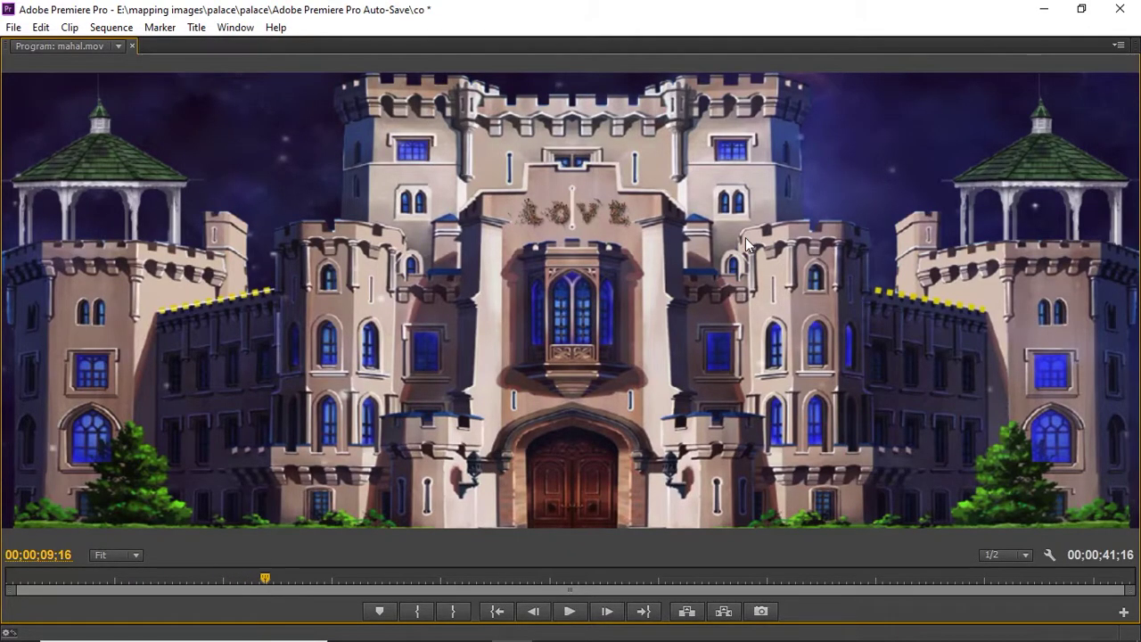
pyautogui.press('Home')
pyautogui.press('space')
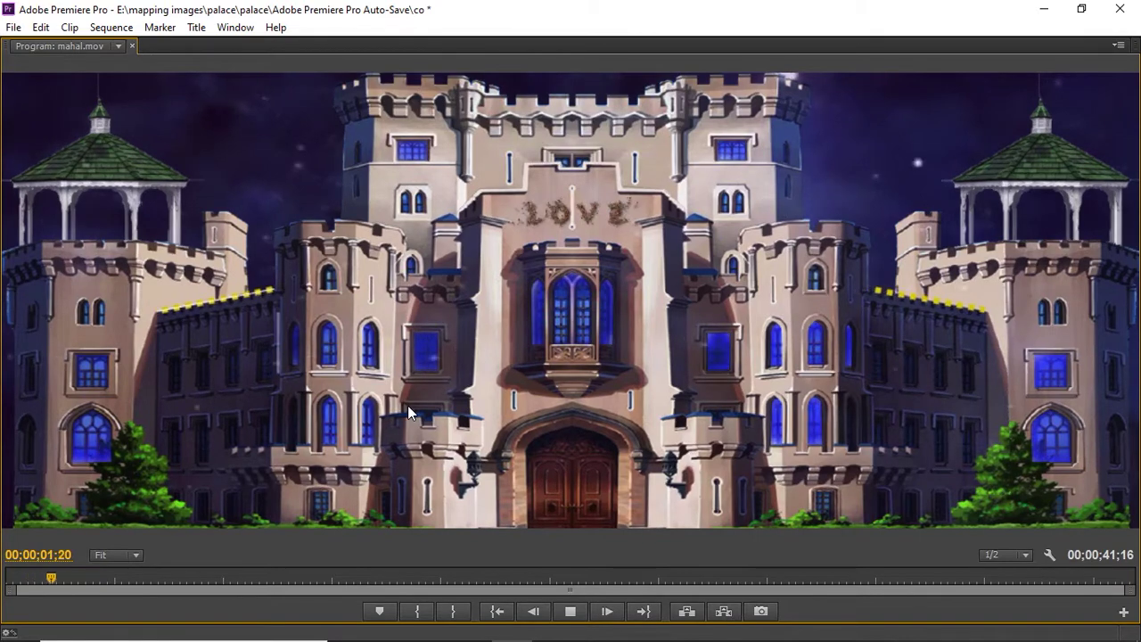
pyautogui.press('space')
pyautogui.press('`')
# - Mark an out point at 00:00:19:17 in the ButterflyAnimation green-screen video and place its video at the start of V6
pyautogui.click(13, 499)
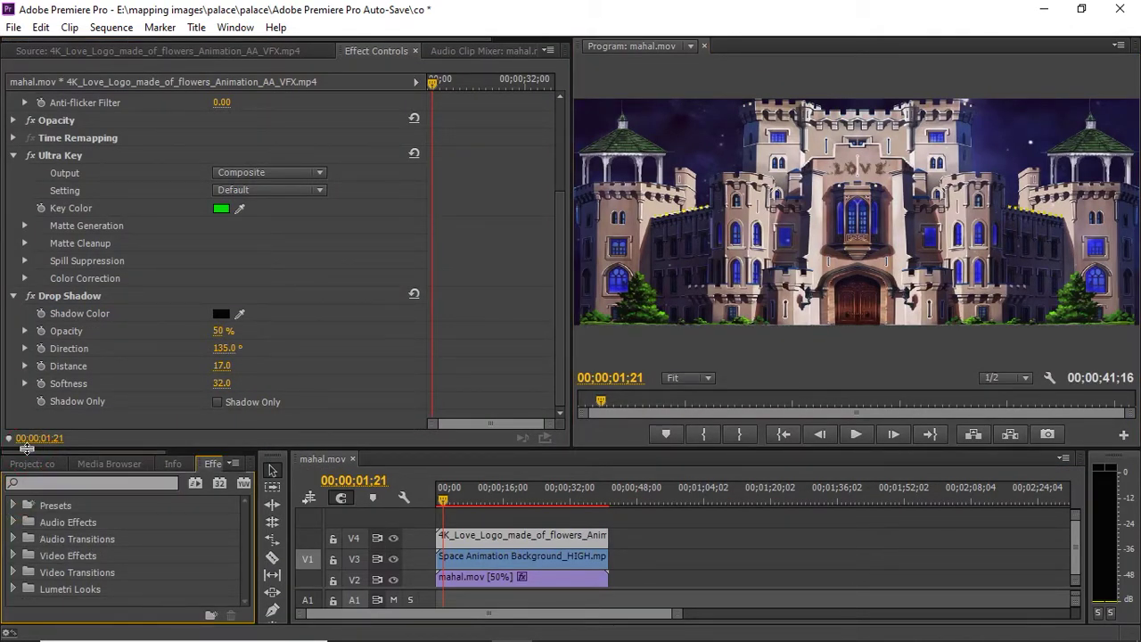
pyautogui.click(23, 464)
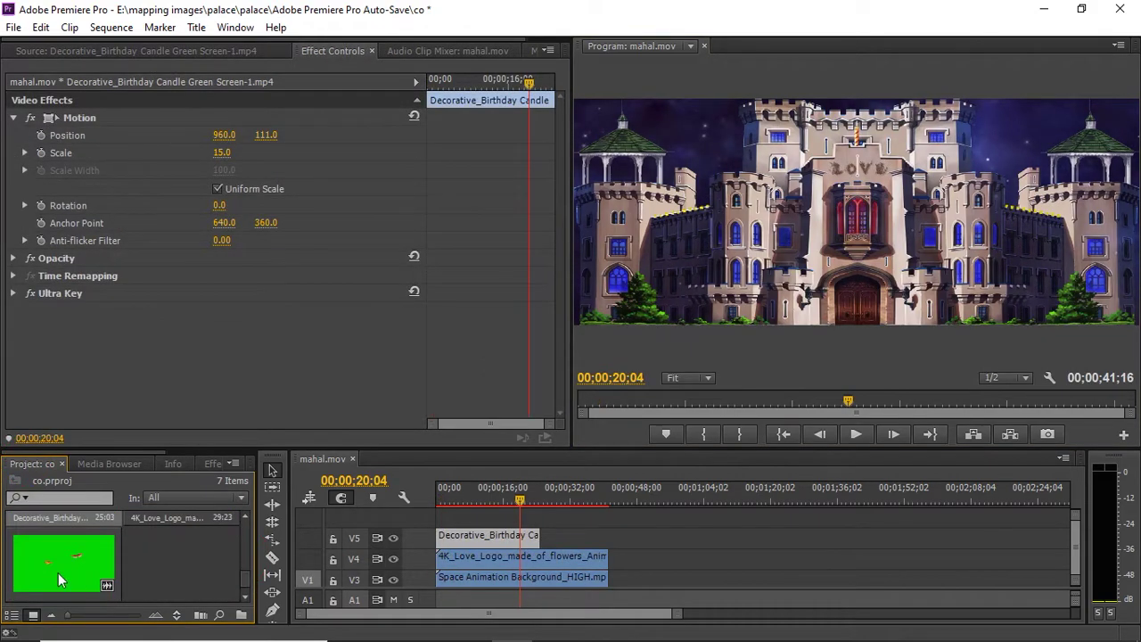
pyautogui.doubleClick(58, 569)
pyautogui.moveTo(250, 400); pyautogui.dragTo(557, 419)
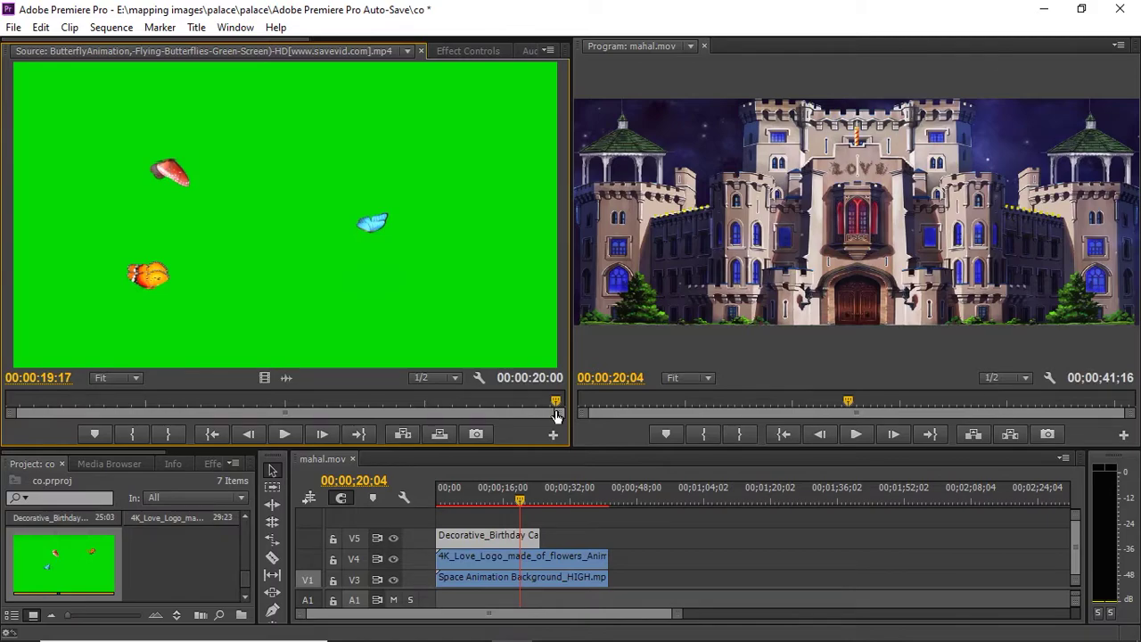
pyautogui.press('o')
pyautogui.moveTo(259, 380); pyautogui.dragTo(526, 535)
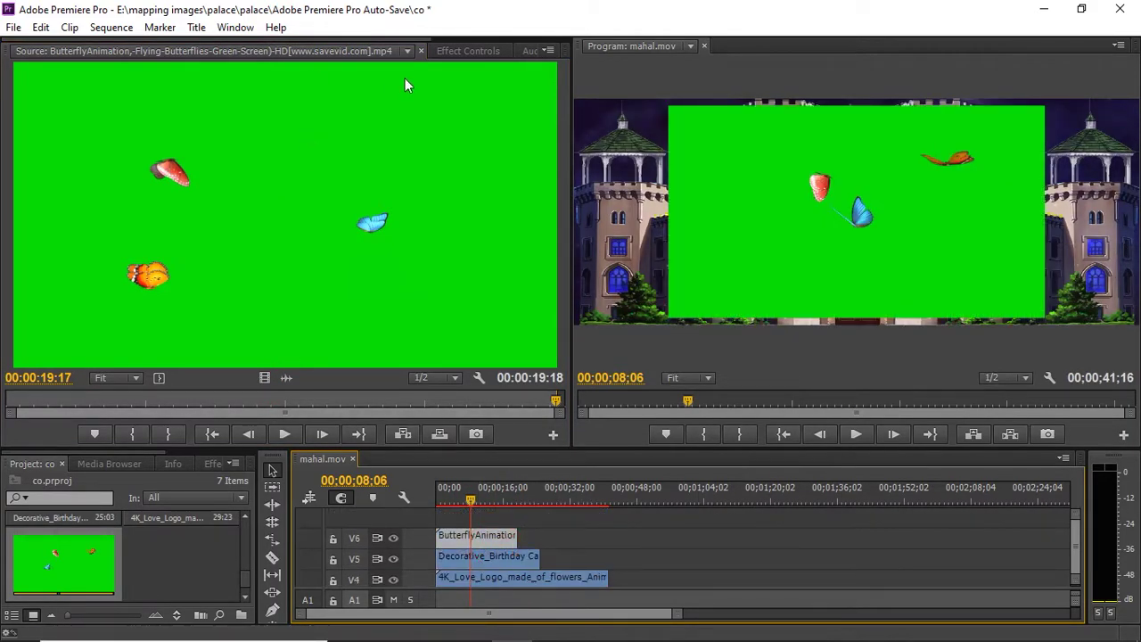
# - Paste the Ultra Key effect onto the butterfly clip on V6, then set its scale to 49 and position to 1675, 722
pyautogui.click(468, 51)
pyautogui.hotkey('ctrl', 'v')
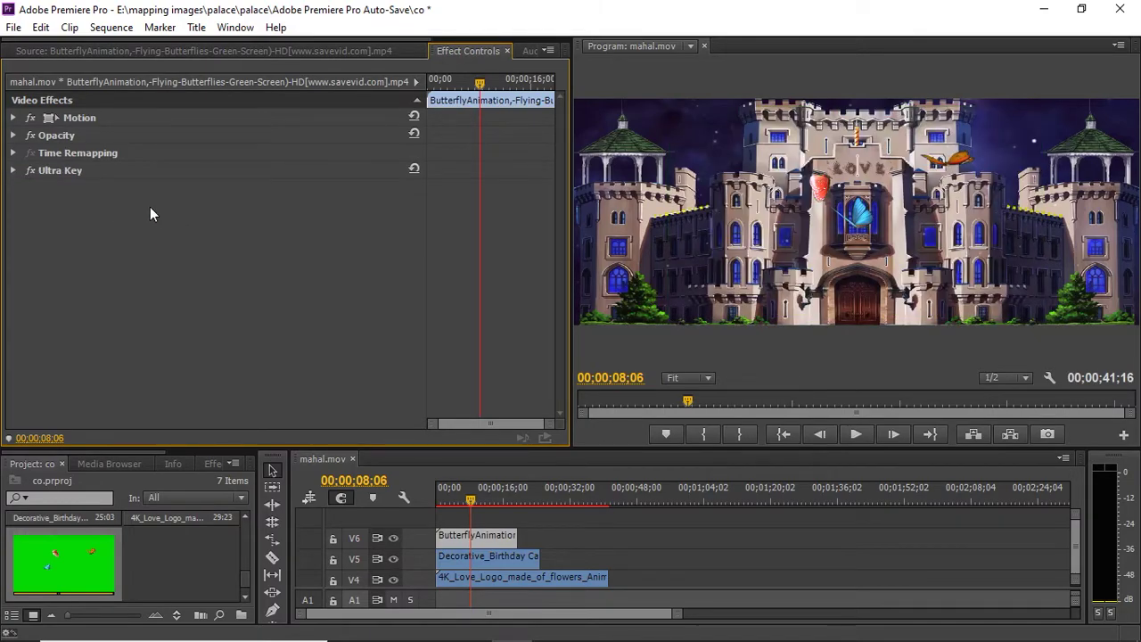
pyautogui.click(13, 118)
pyautogui.moveTo(221, 153); pyautogui.dragTo(180, 152)
pyautogui.moveTo(266, 134); pyautogui.dragTo(294, 134)
pyautogui.moveTo(845, 312); pyautogui.dragTo(1055, 305)
# - Play the composite to check the butterflies over the castle and move the playhead to 00;00;18;29 near the butterfly clip's end
pyautogui.click(431, 497)
pyautogui.press('space')
pyautogui.press('space')
pyautogui.click(354, 600)
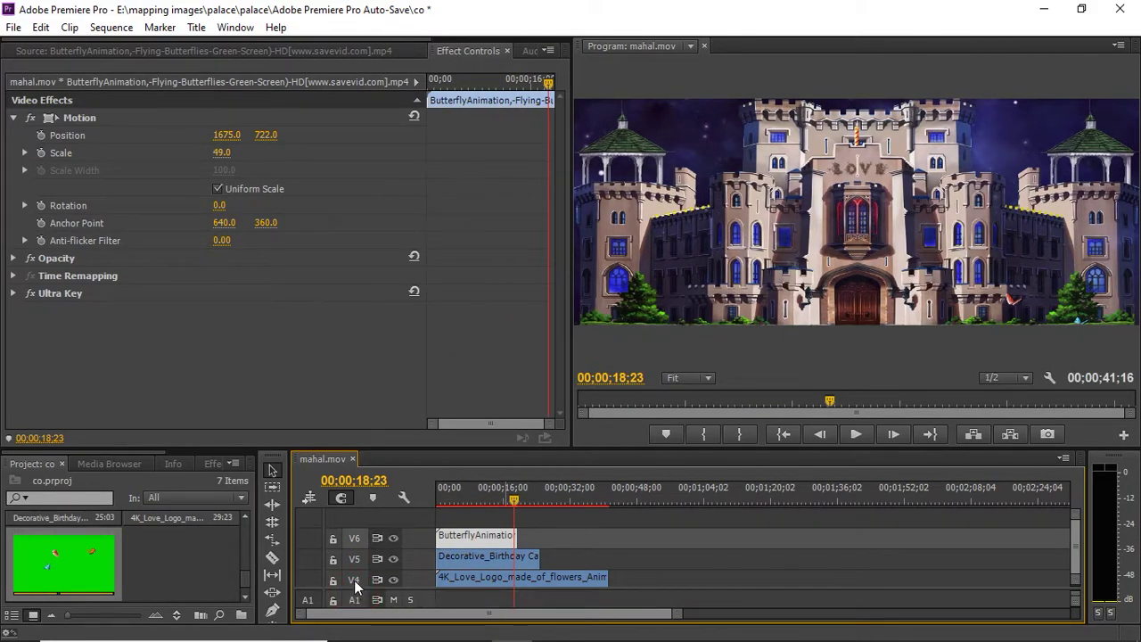
pyautogui.press('Down')
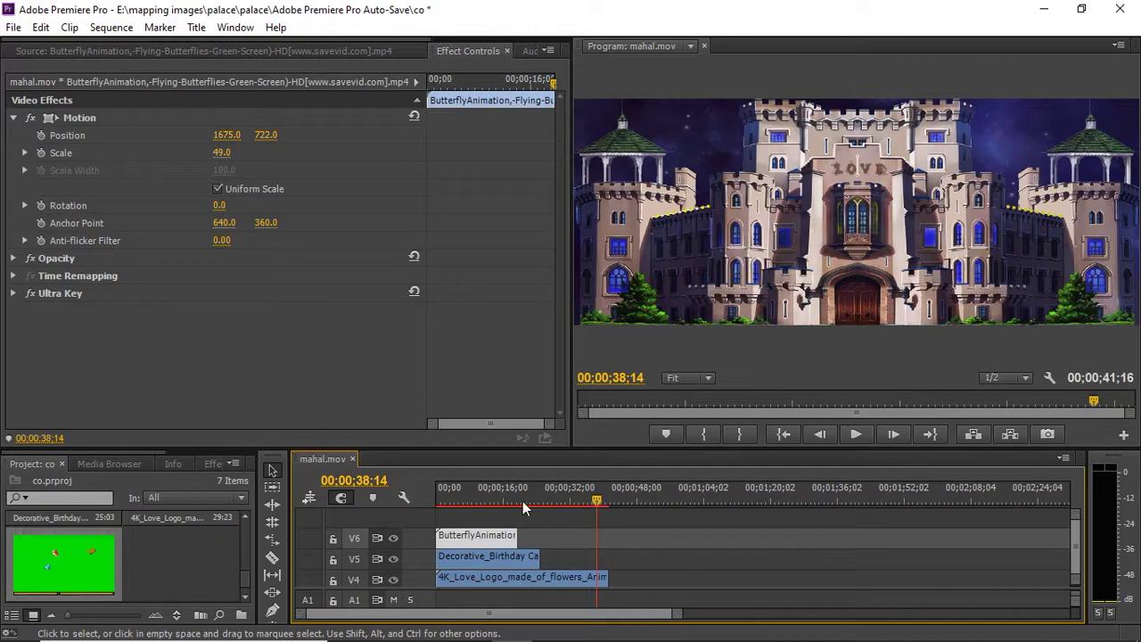
pyautogui.click(515, 500)
pyautogui.moveTo(1069, 539); pyautogui.dragTo(1075, 553)
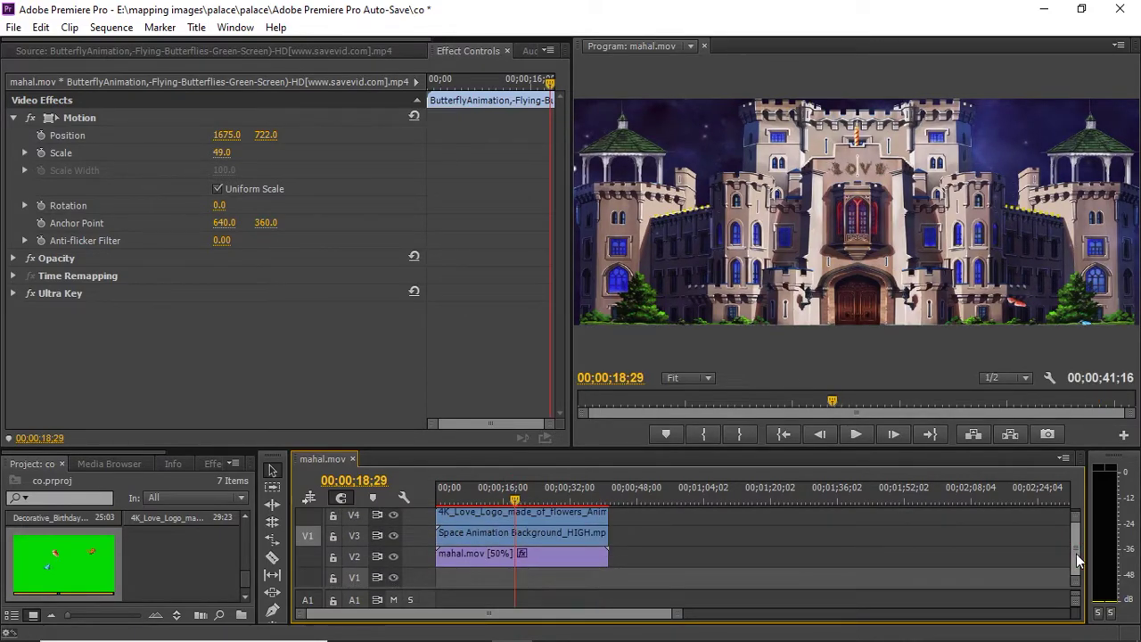
pyautogui.scroll(2, 774, 535)
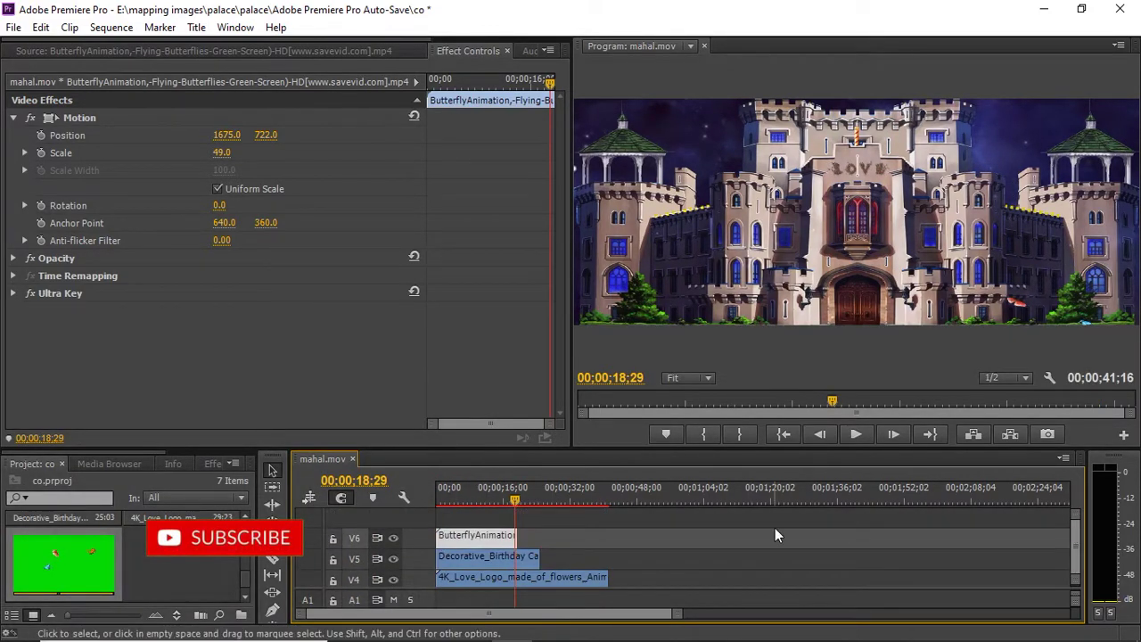
pyautogui.hotkey('ctrl', 'v')
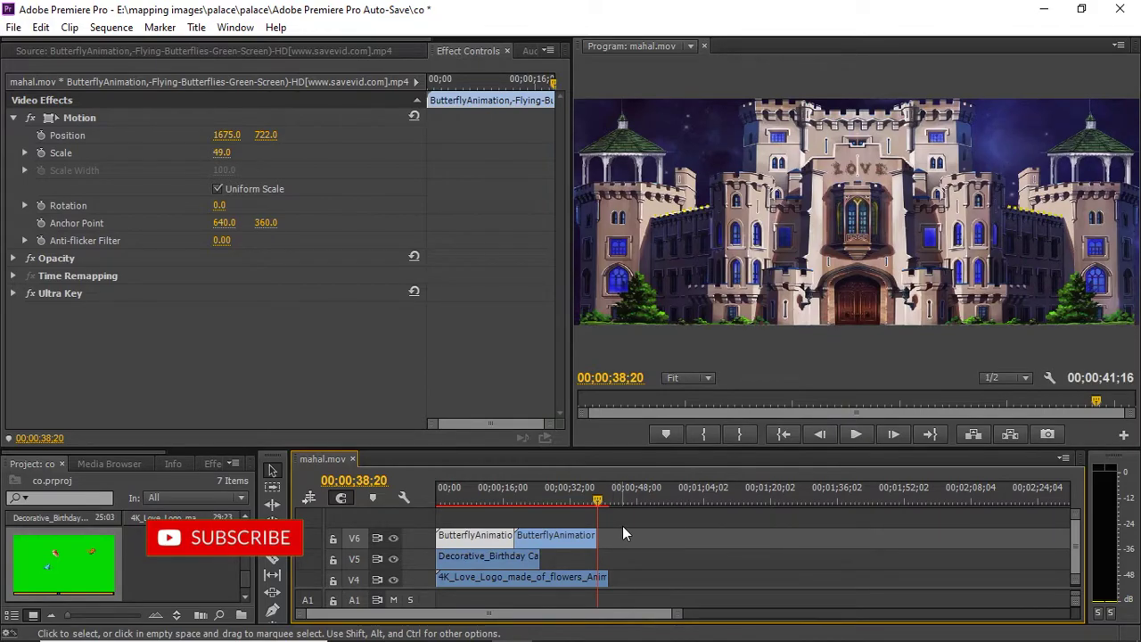
pyautogui.moveTo(1073, 554); pyautogui.dragTo(1073, 544)
pyautogui.hotkey('ctrl', 'z')
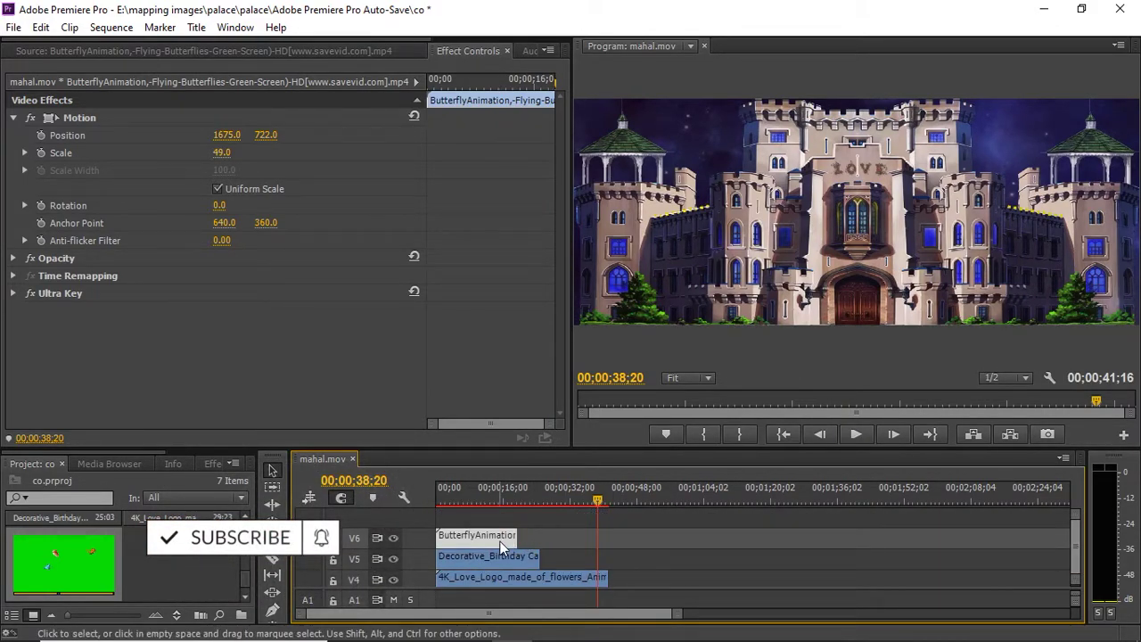
pyautogui.rightClick(502, 543)
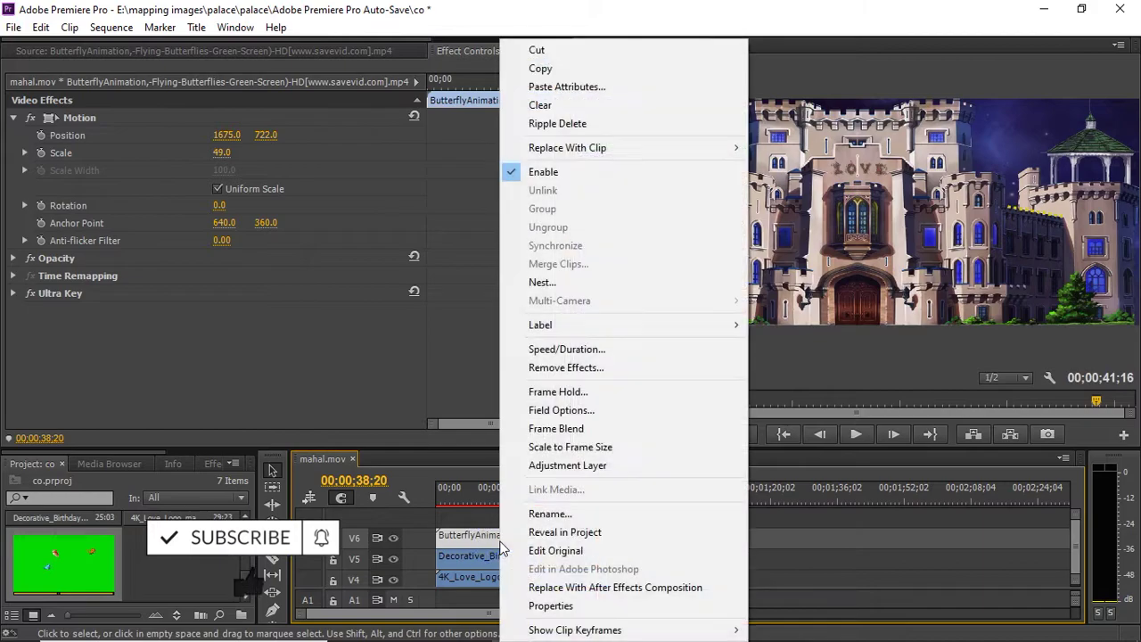
pyautogui.click(544, 357)
pyautogui.write('80')
pyautogui.press('Return')
pyautogui.click(537, 495)
pyautogui.hotkey('ctrl', 'v')
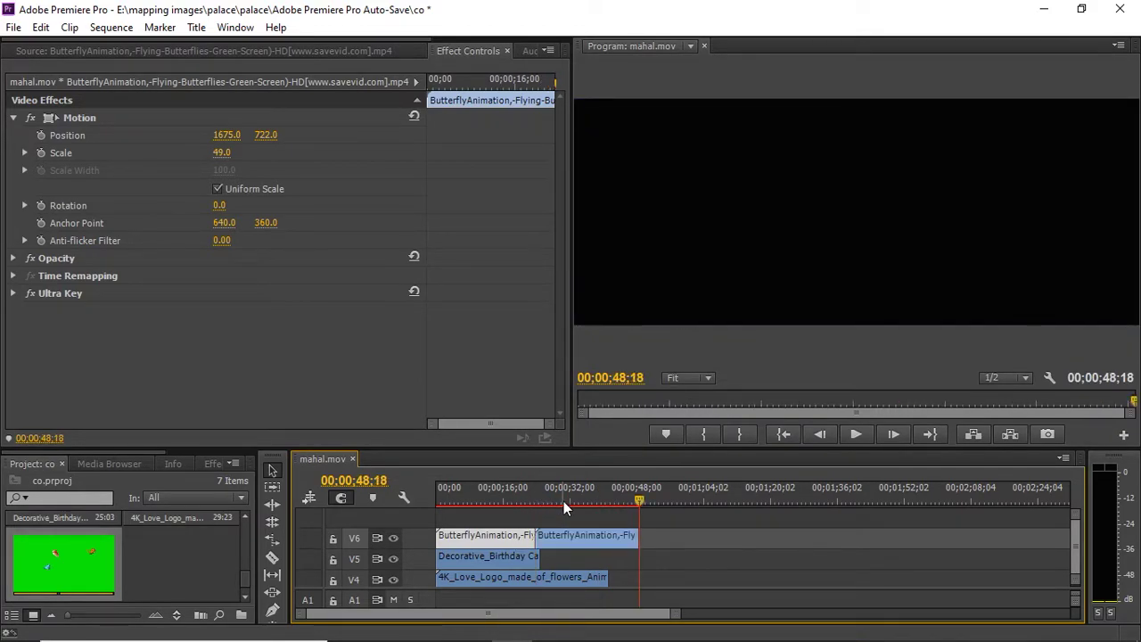
pyautogui.hotkey('ctrl', 'z')
pyautogui.hotkey('ctrl', 'z')
# - Slow the butterfly clip on V6 to end at 00;00;21;05, and add a copy after it trimmed to the end of the clips below
pyautogui.click(495, 499)
pyautogui.rightClick(505, 536)
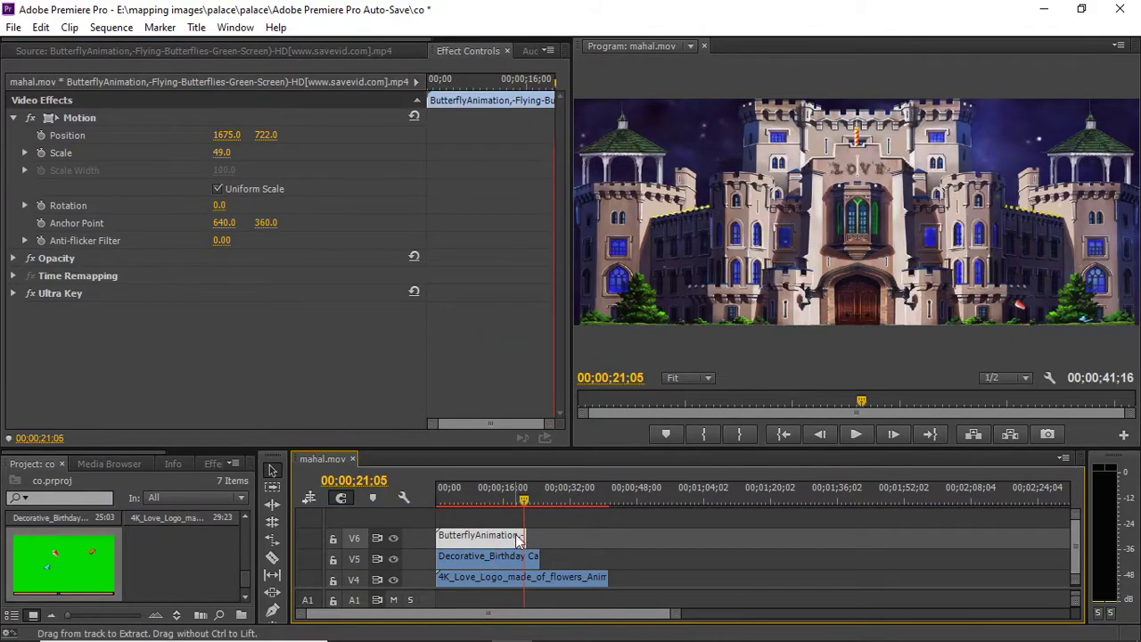
pyautogui.hotkey('ctrl', 'v')
pyautogui.moveTo(615, 503); pyautogui.dragTo(605, 502)
pyautogui.moveTo(613, 535); pyautogui.dragTo(608, 535)
# - Nest the two butterfly clips on V6 into one sequence with the default name
pyautogui.click(545, 499)
pyautogui.moveTo(523, 518); pyautogui.dragTo(545, 535)
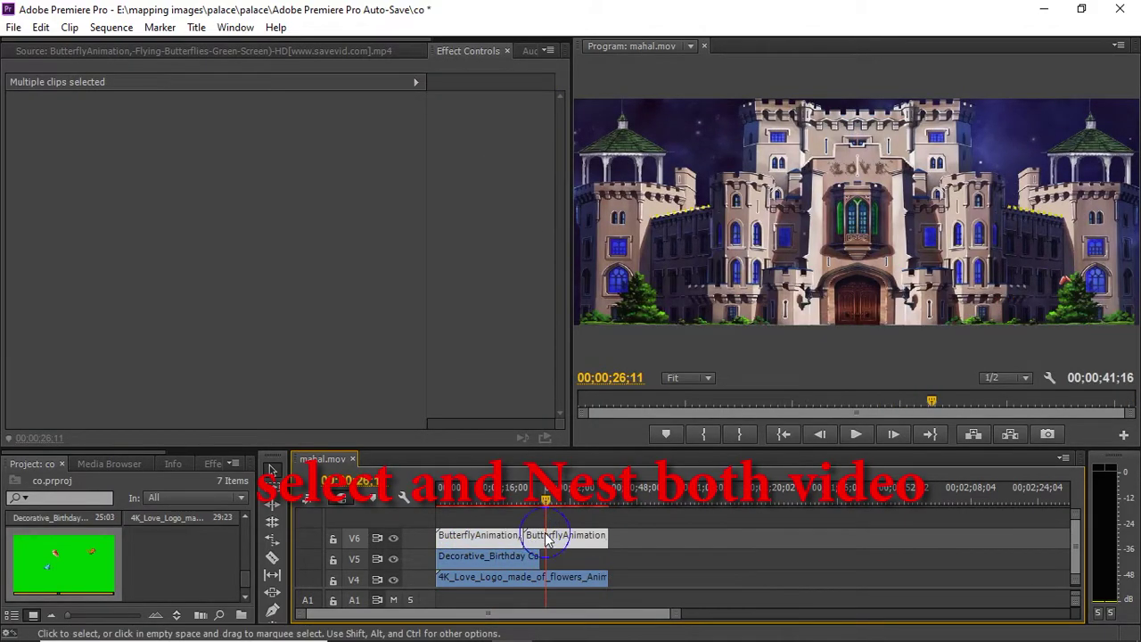
pyautogui.rightClick(549, 537)
pyautogui.click(581, 308)
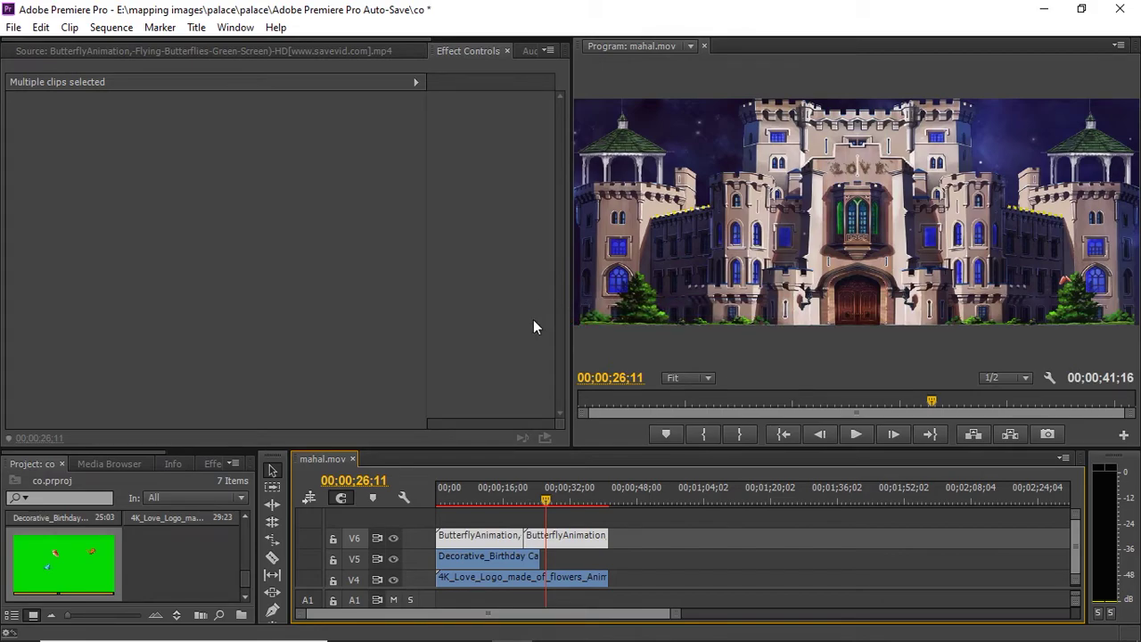
pyautogui.click(529, 344)
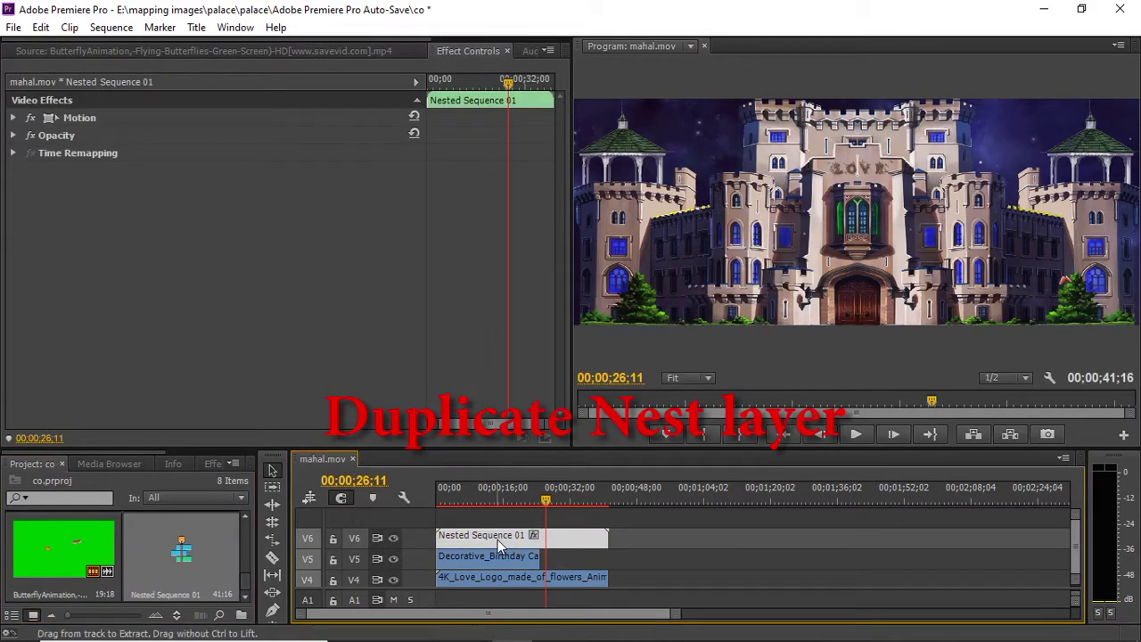
# - Duplicate the nested butterfly sequence onto V7 and set the duplicate's horizontal position to -360
pyautogui.moveTo(497, 539); pyautogui.dragTo(477, 521)
pyautogui.scroll(-2, 478, 520)
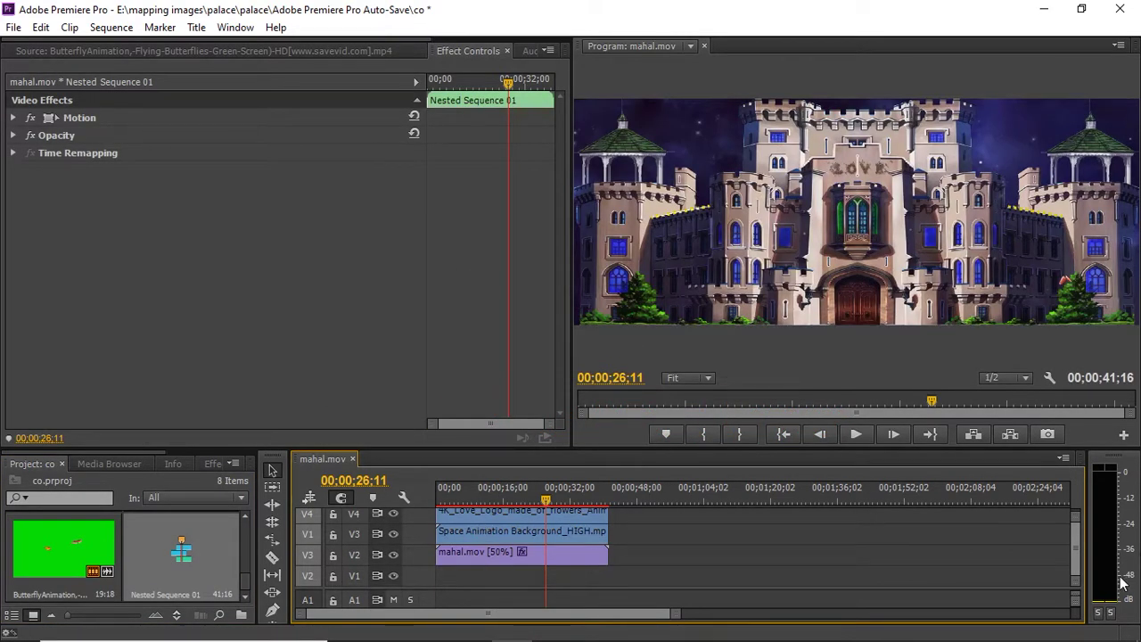
pyautogui.scroll(2, 1072, 530)
pyautogui.moveTo(467, 541)
pyautogui.mouseDown()
pyautogui.moveTo(470, 561)
pyautogui.moveTo(469, 542)
pyautogui.mouseUp()
pyautogui.click(466, 500)
pyautogui.click(467, 536)
pyautogui.click(13, 117)
pyautogui.moveTo(223, 135); pyautogui.dragTo(4, 134)
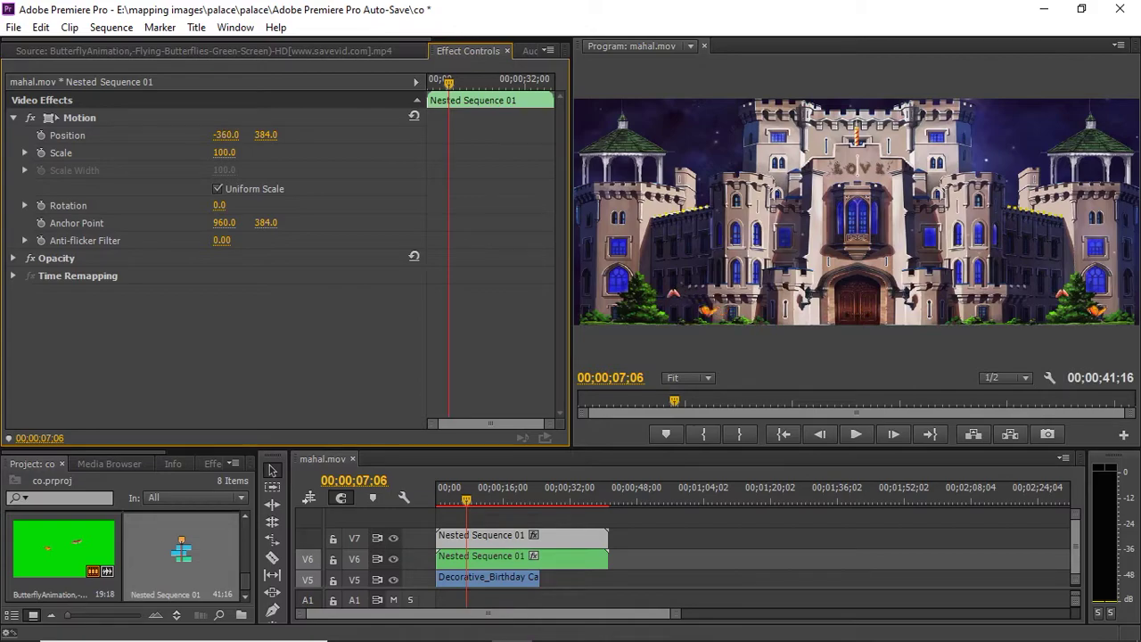
# - Play the sequence from the start to check the butterflies on both sides of the castle
pyautogui.click(456, 519)
pyautogui.moveTo(447, 501); pyautogui.dragTo(423, 501)
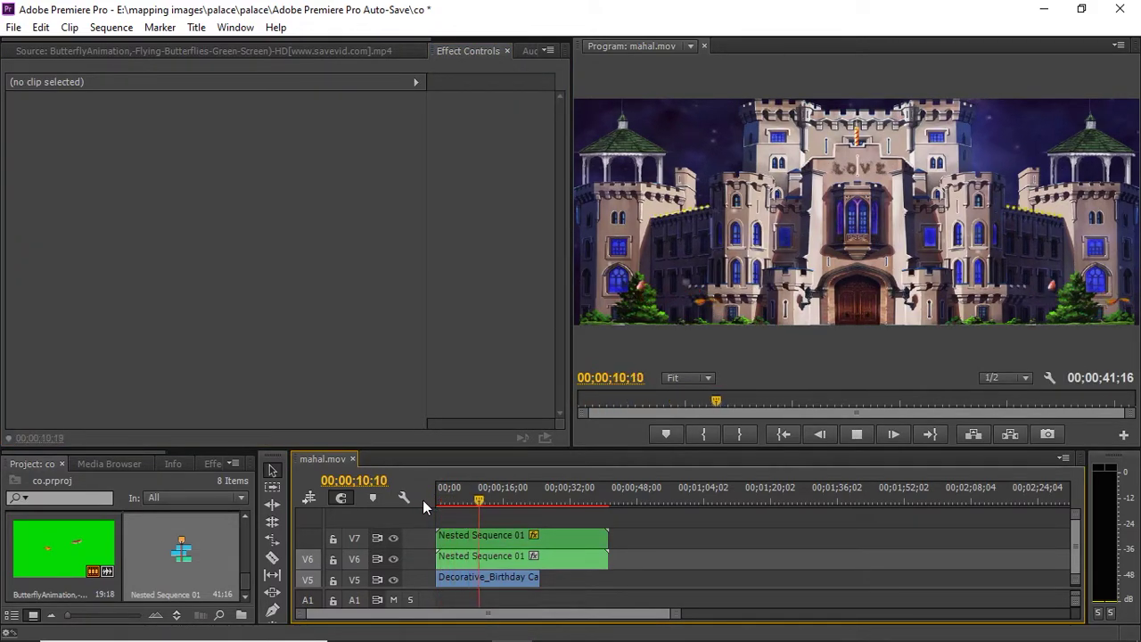
pyautogui.press('space')
# - Delete the birthday candle clip from V5 and move both nested butterfly sequences down to V5 and V6
pyautogui.rightClick(450, 577)
pyautogui.click(499, 119)
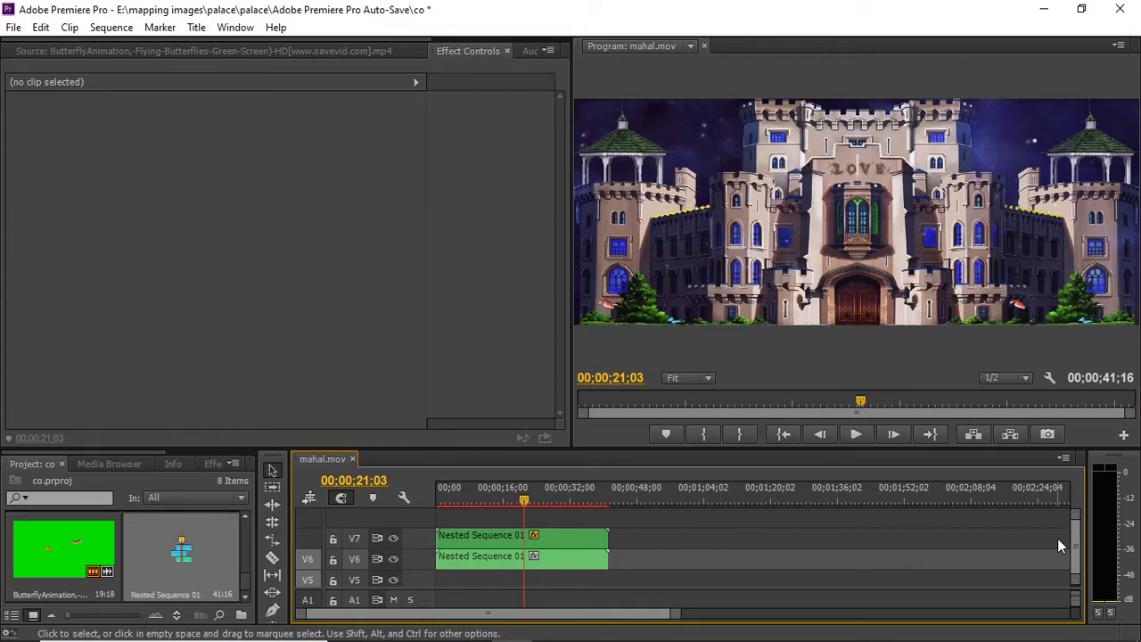
pyautogui.moveTo(1075, 540); pyautogui.dragTo(1075, 541)
pyautogui.moveTo(667, 543); pyautogui.dragTo(596, 589)
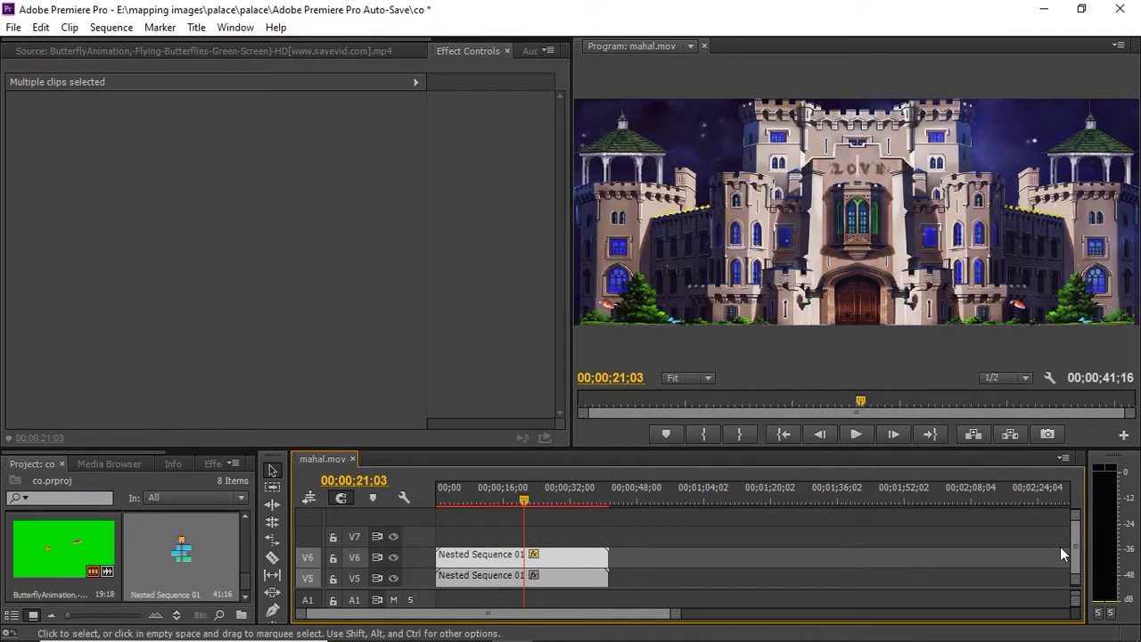
# - Review the stacked tracks and play the composite from about 00;00;17 to check it without the candle
pyautogui.scroll(-3, 1080, 561)
pyautogui.scroll(2, 1076, 553)
pyautogui.scroll(-2, 1075, 553)
pyautogui.scroll(2, 1075, 554)
pyautogui.click(504, 493)
pyautogui.press('space')
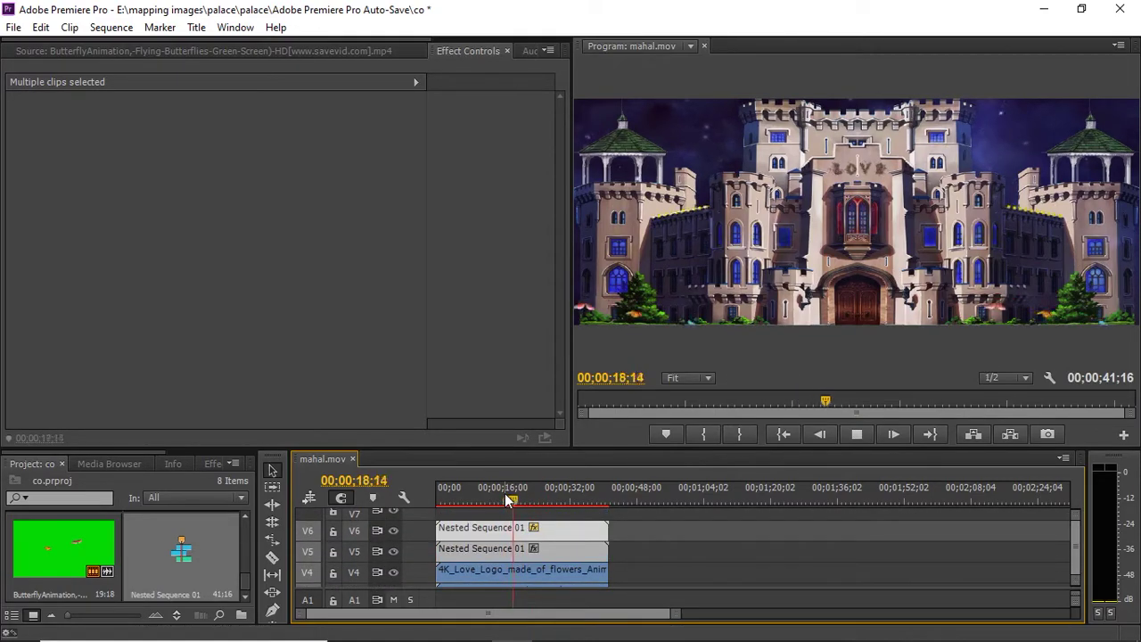
pyautogui.scroll(-2, 1076, 547)
pyautogui.scroll(3, 1073, 550)
pyautogui.scroll(-2, 1073, 545)
# - Set an out point at 00;00;41;02 near the end of the sequence and render it from in to out
pyautogui.press('Right')
pyautogui.press('Right')
pyautogui.press('Right')
pyautogui.press('Right')
pyautogui.press('Right')
pyautogui.press('Right')
pyautogui.press('Right')
pyautogui.press('Right')
pyautogui.press('Right')
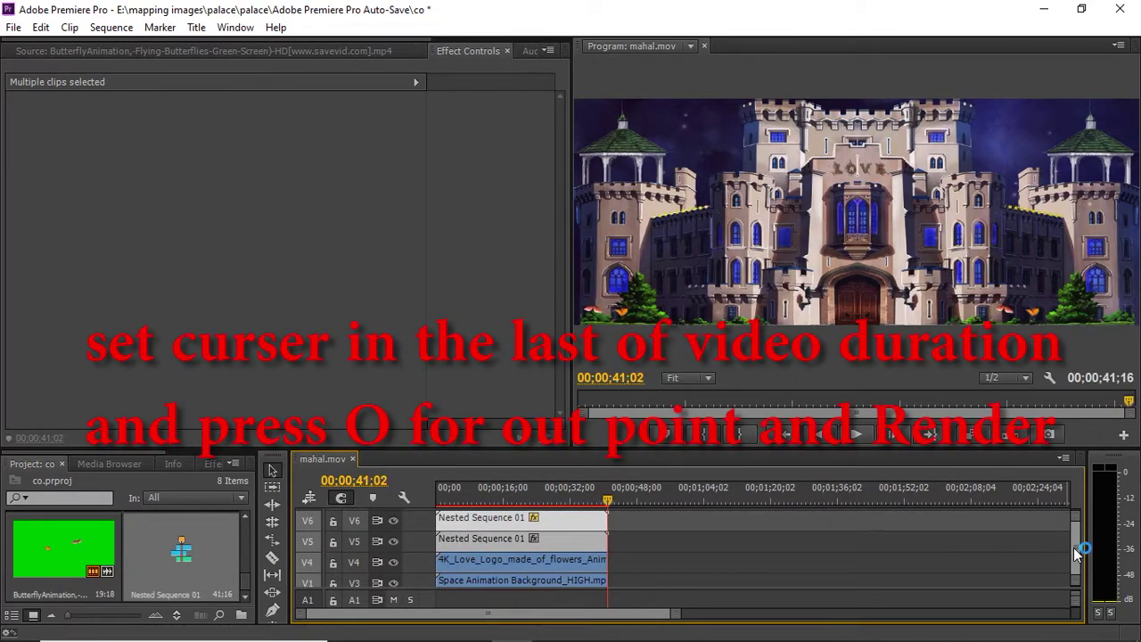
pyautogui.press('o')
pyautogui.click(111, 27)
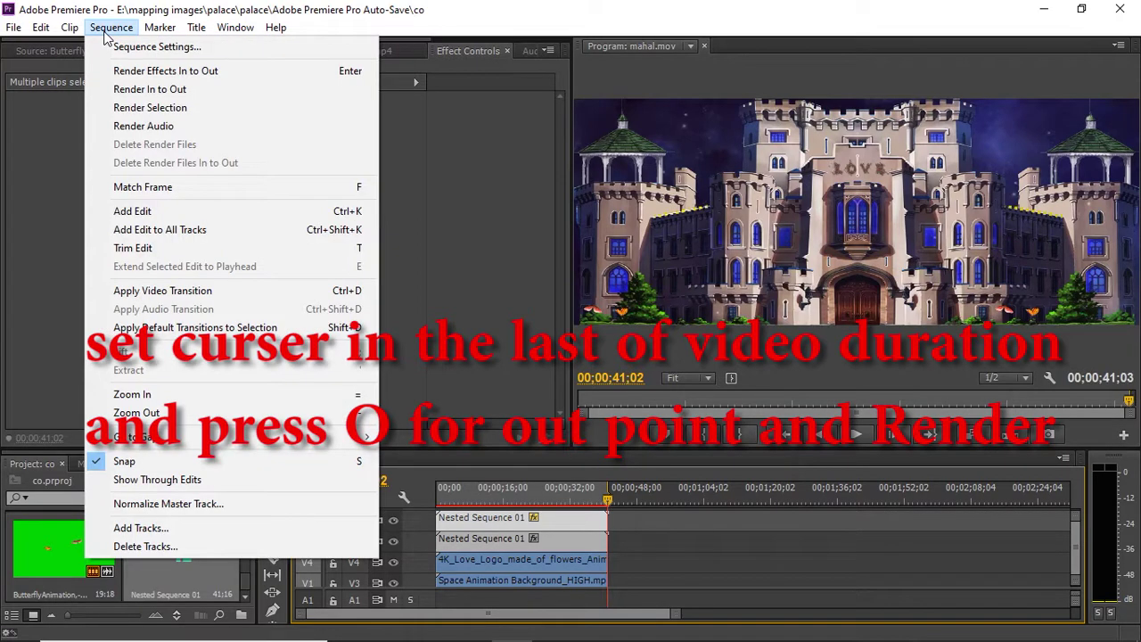
pyautogui.click(141, 89)
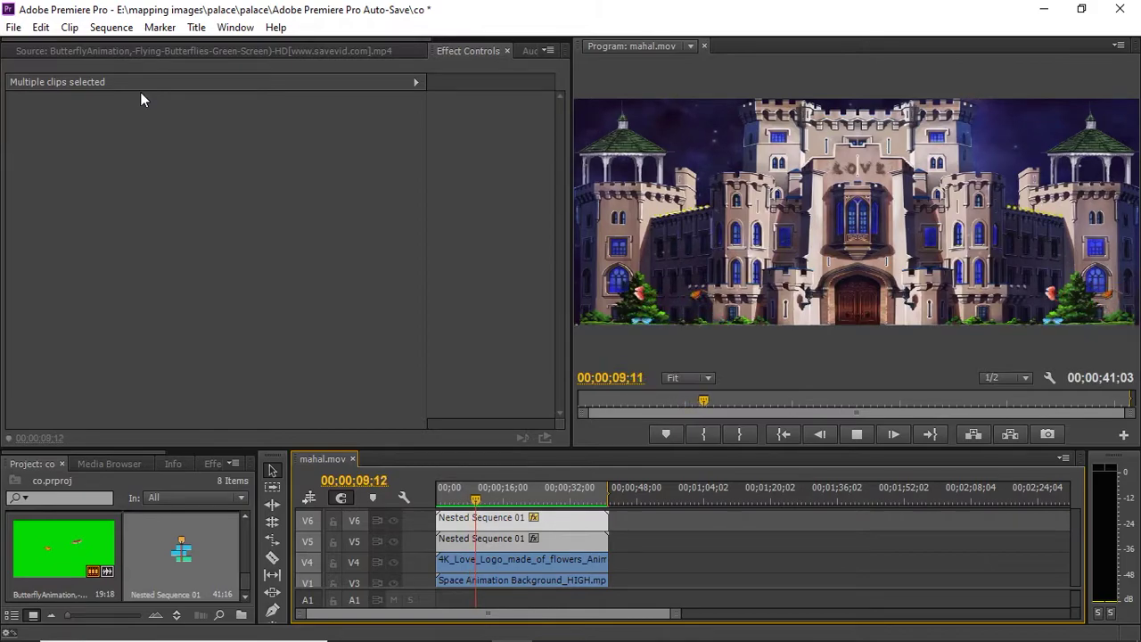
# - Save the project and set up an H.264 export with the output file name mahal
pyautogui.hotkey('ctrl', 's')
pyautogui.hotkey('ctrl', 'm')
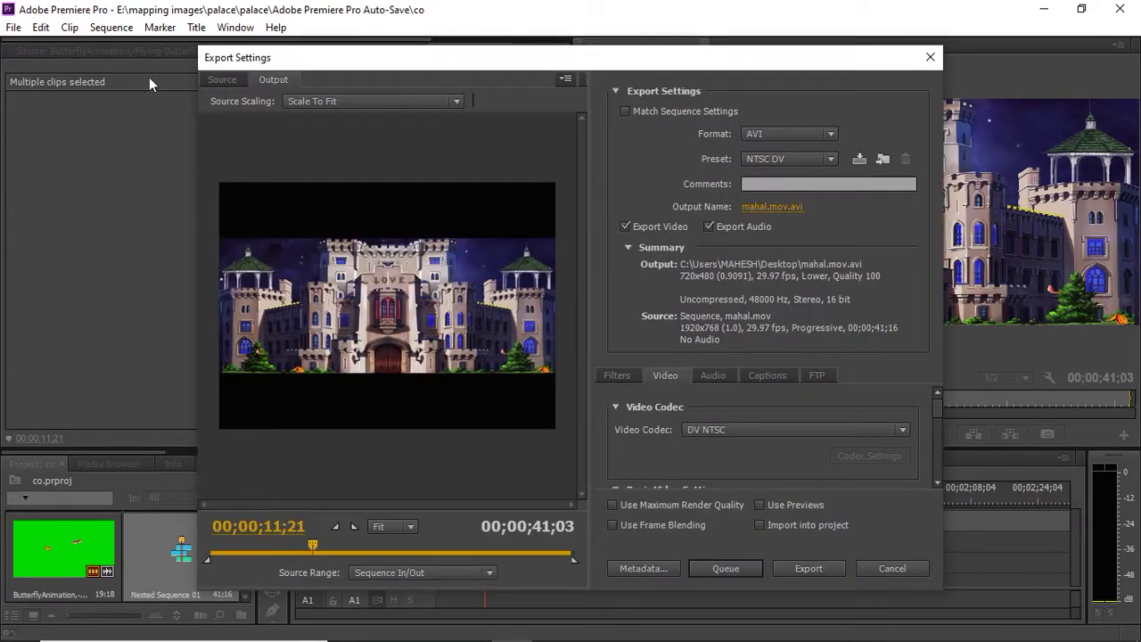
pyautogui.click(750, 135)
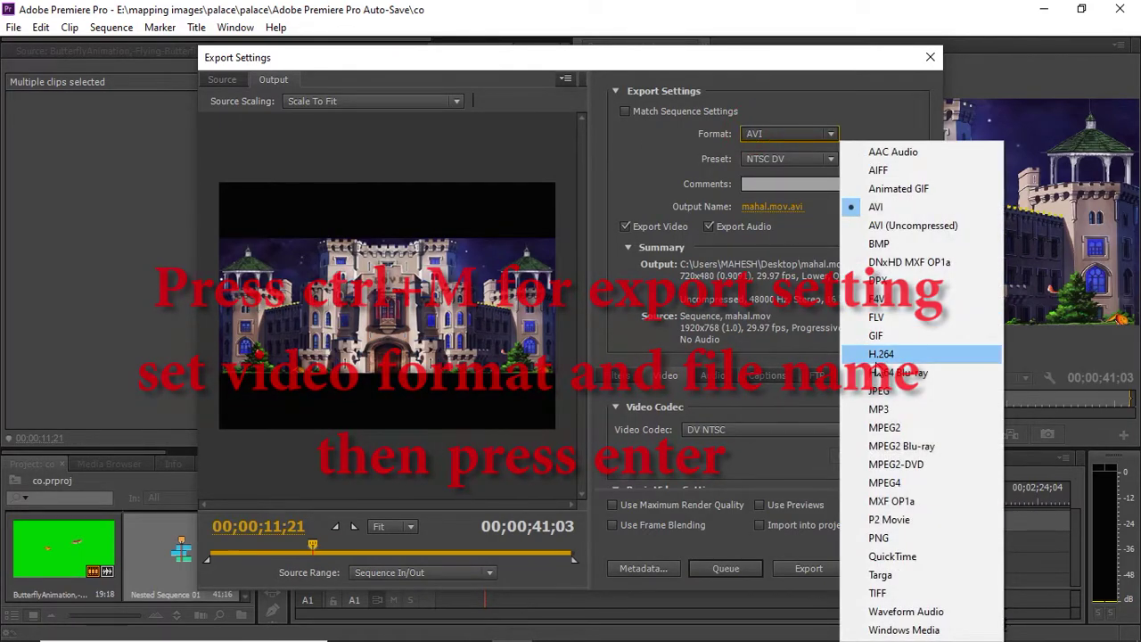
pyautogui.click(875, 356)
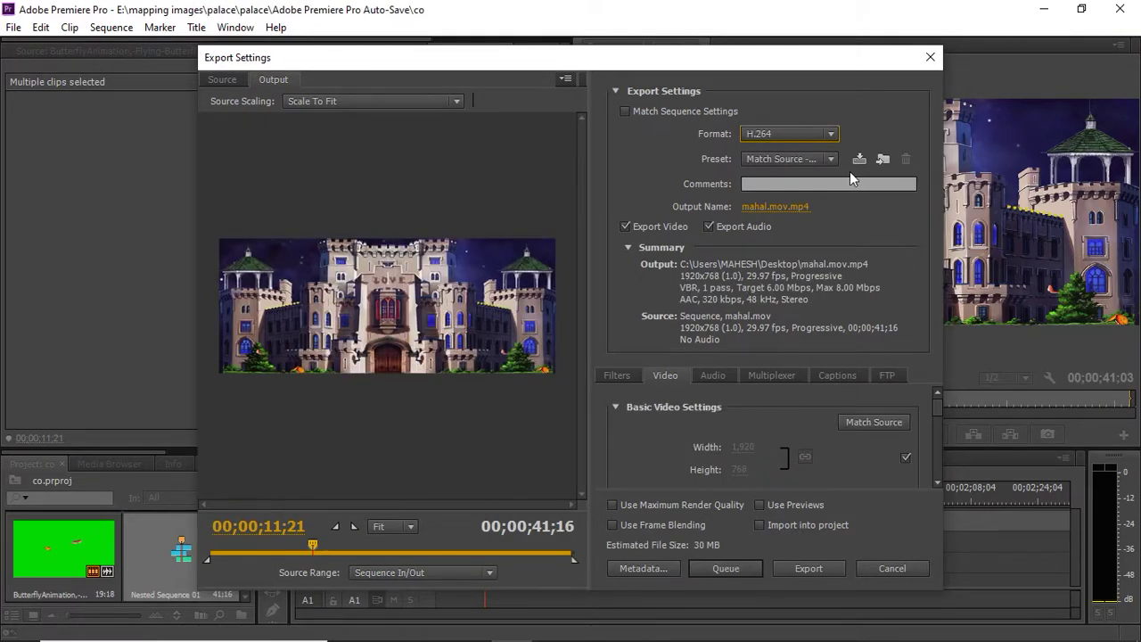
pyautogui.click(771, 208)
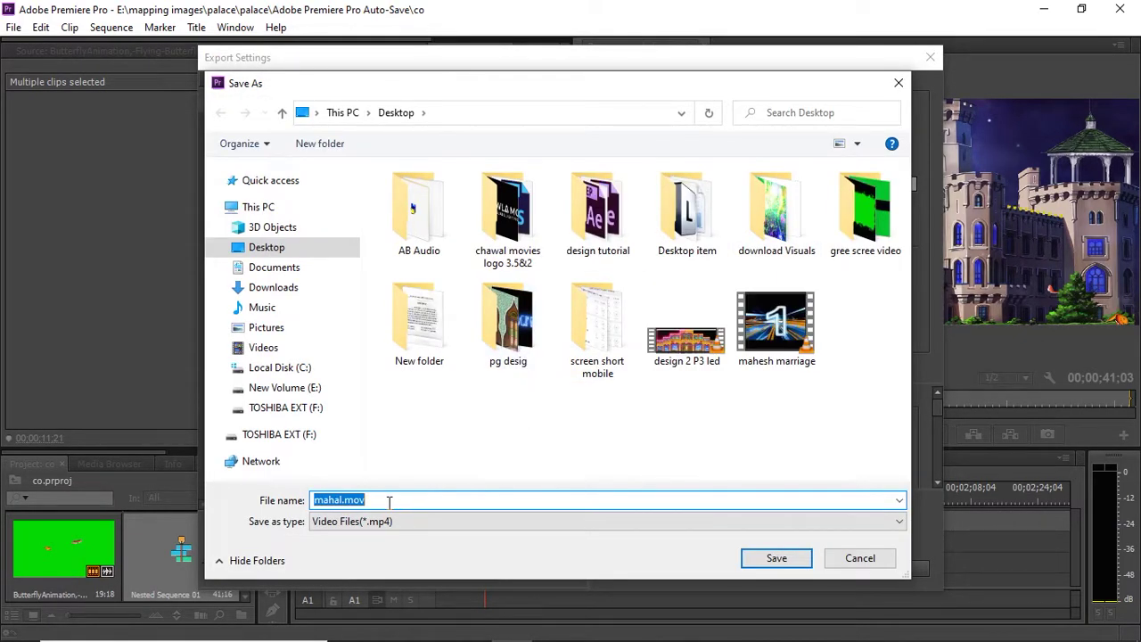
pyautogui.click(389, 502)
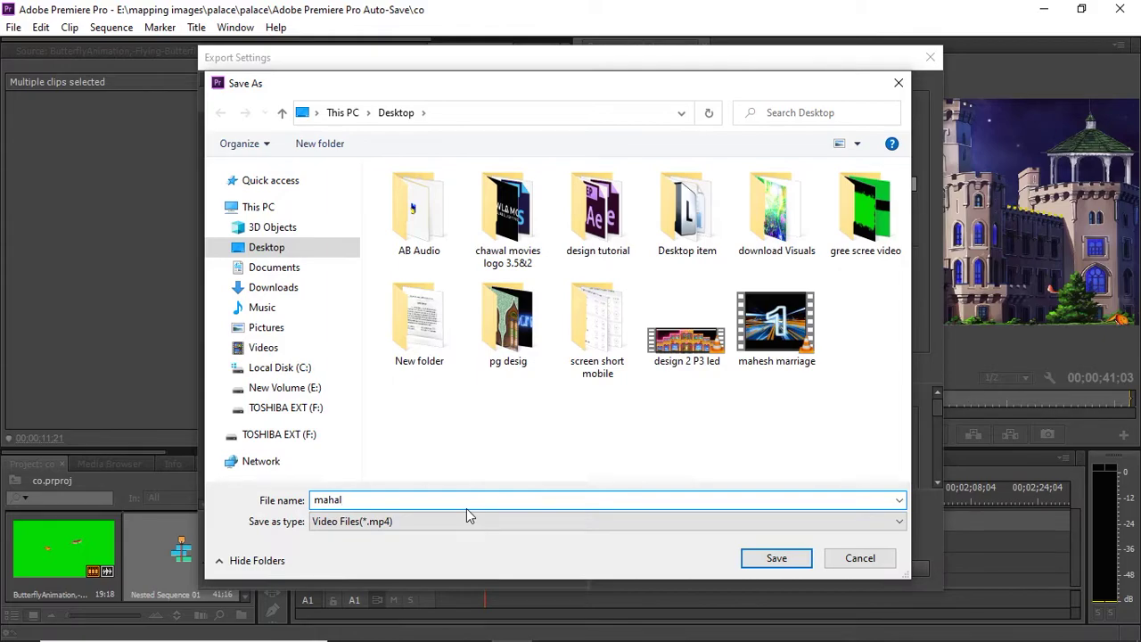
pyautogui.click(279, 393)
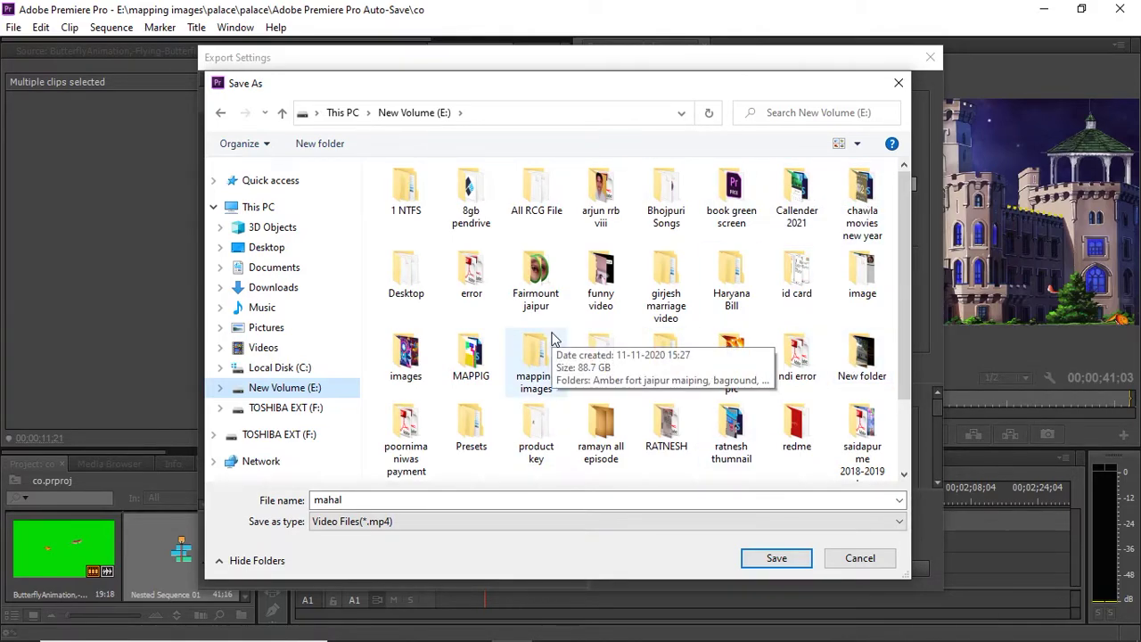
pyautogui.press('Down')
pyautogui.click(542, 370)
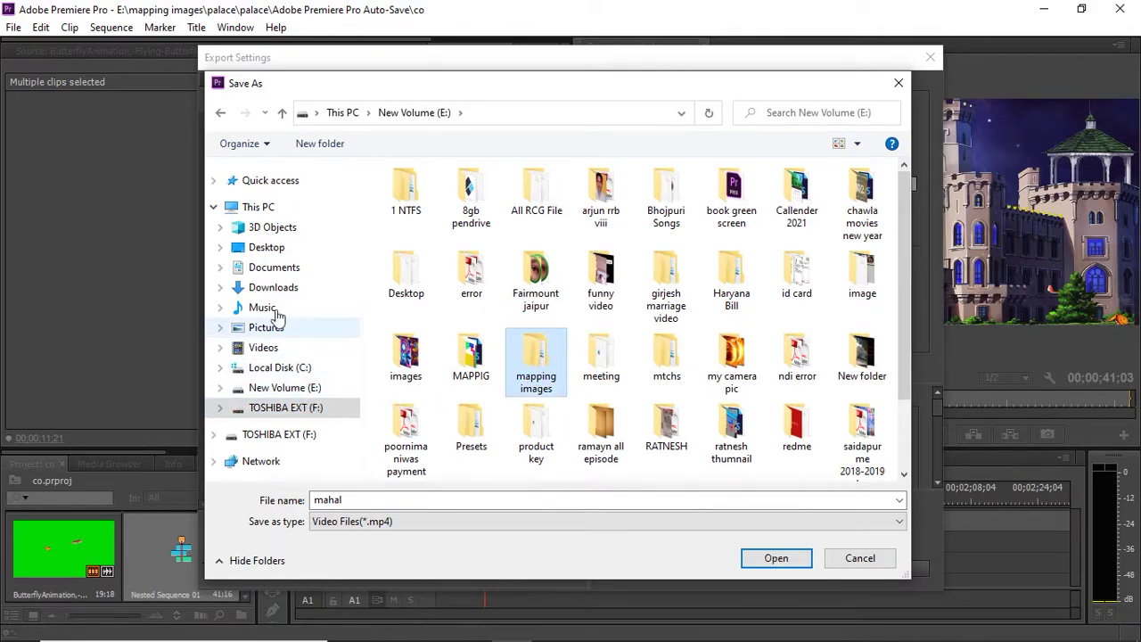
pyautogui.click(263, 246)
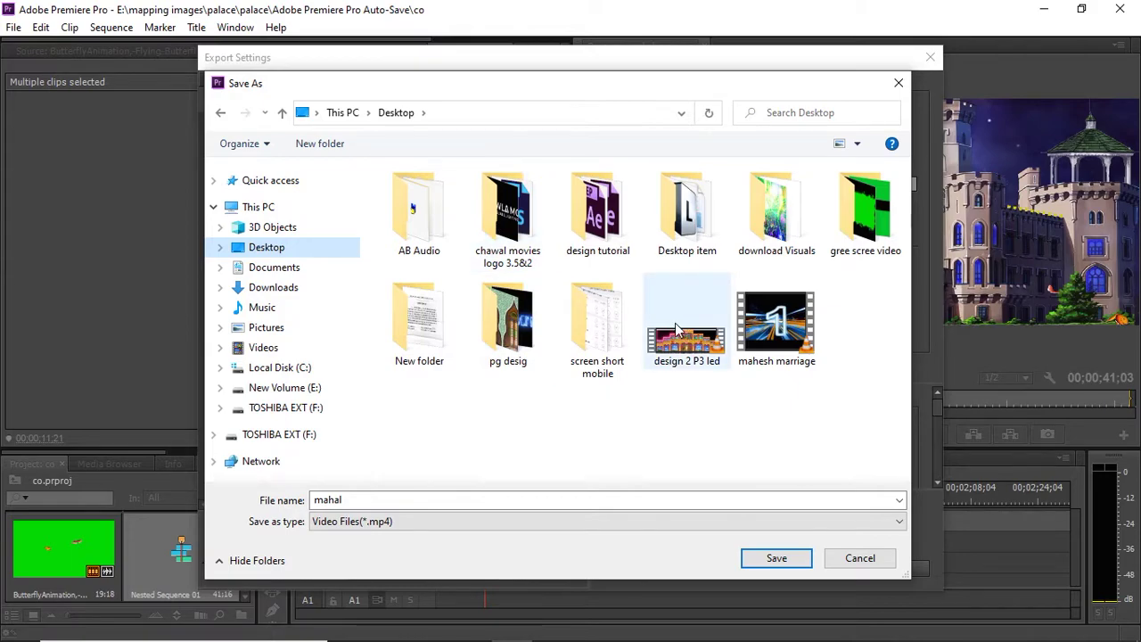
# - Save the output file into the mahal folder inside design tutorial on the Desktop and start the export
pyautogui.doubleClick(627, 243)
pyautogui.doubleClick(420, 244)
pyautogui.click(771, 560)
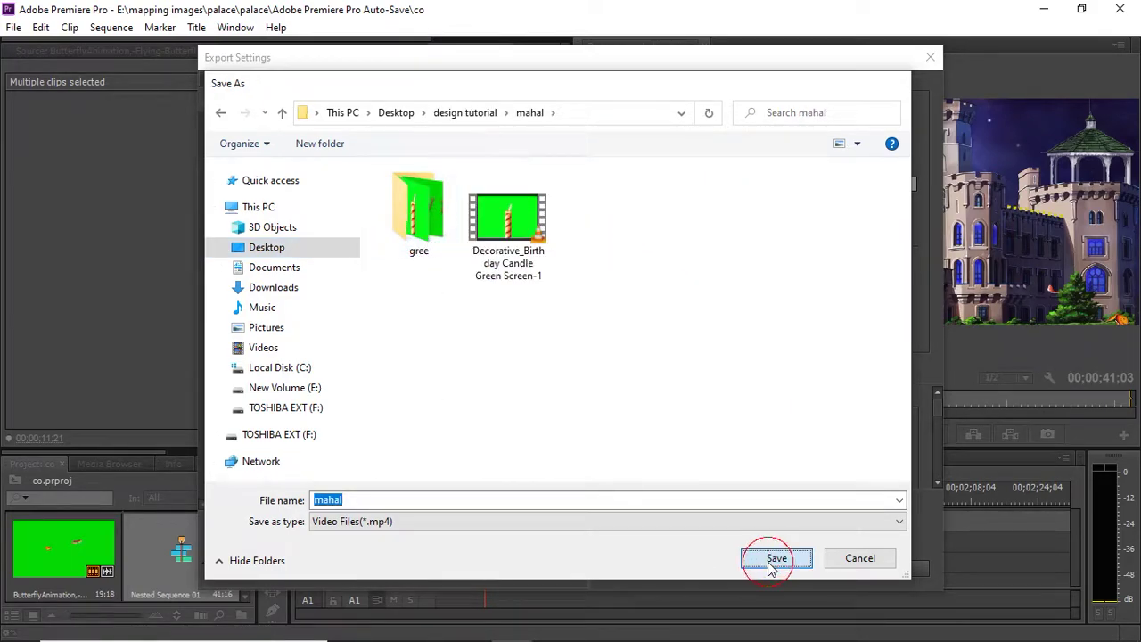
pyautogui.click(795, 568)
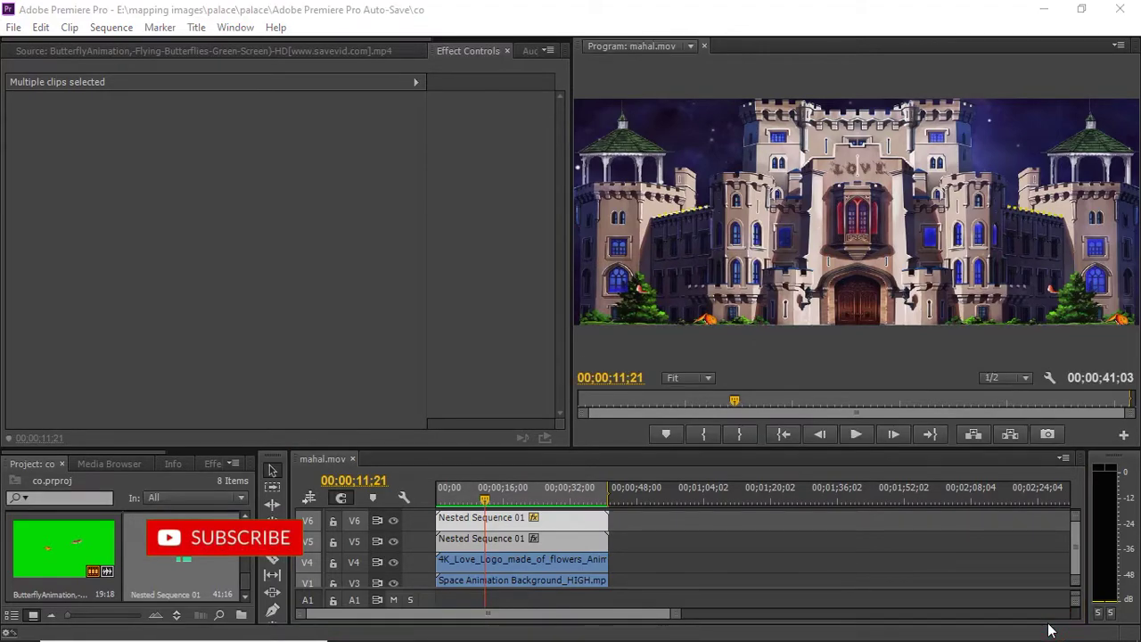
# - Switch to File Explorer, go back to the mahal folder and play the exported mahal video full screen in VLC
pyautogui.click(1044, 9)
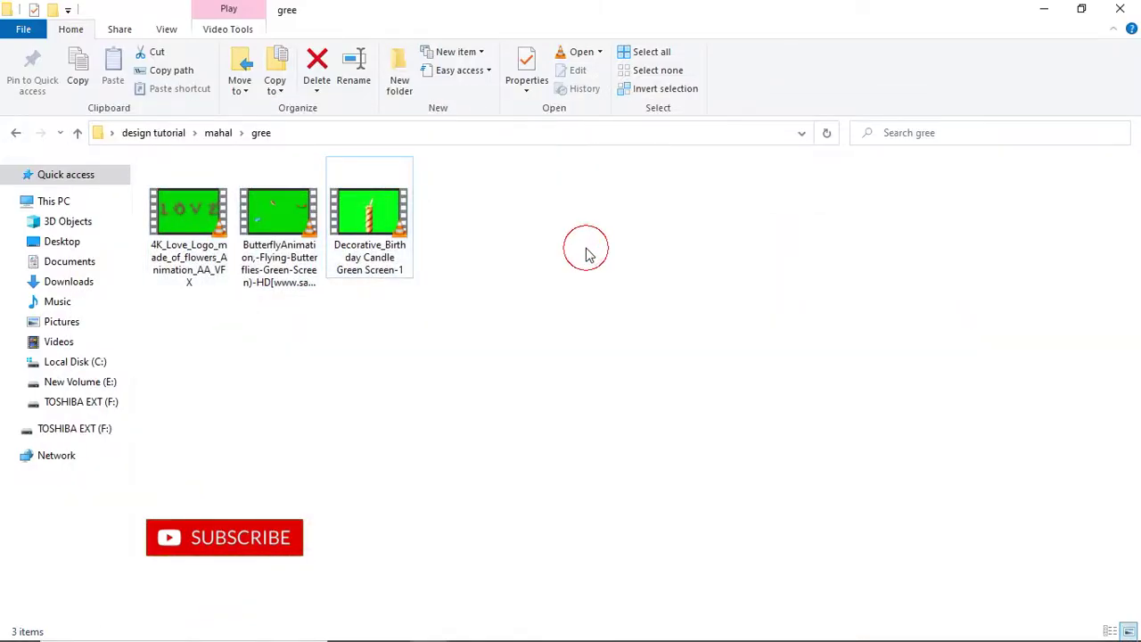
pyautogui.click(16, 134)
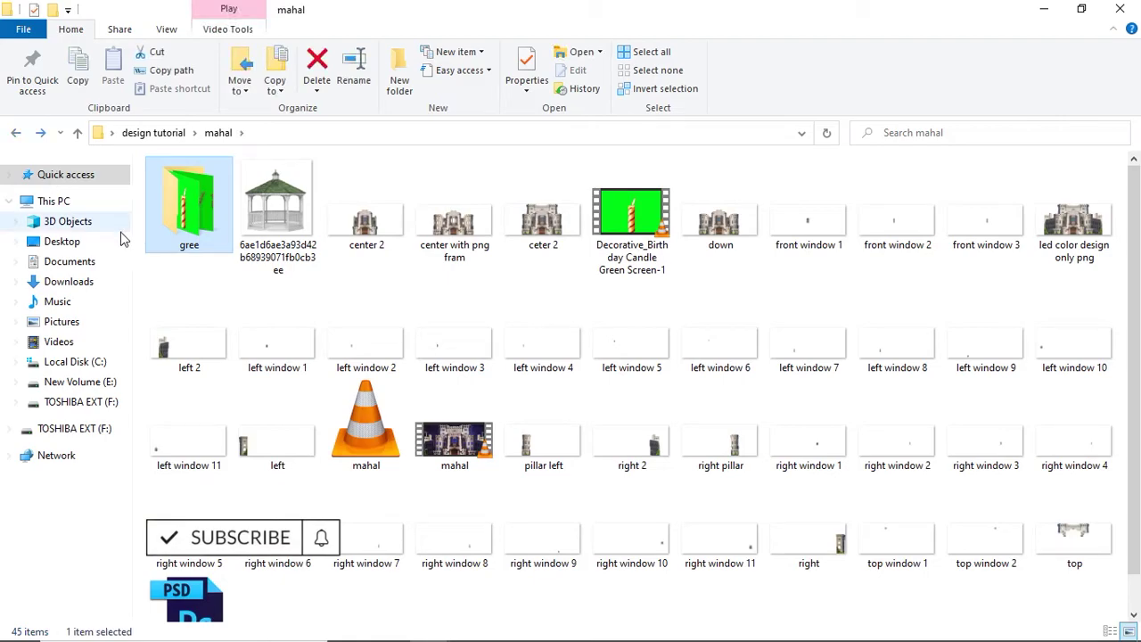
pyautogui.doubleClick(448, 450)
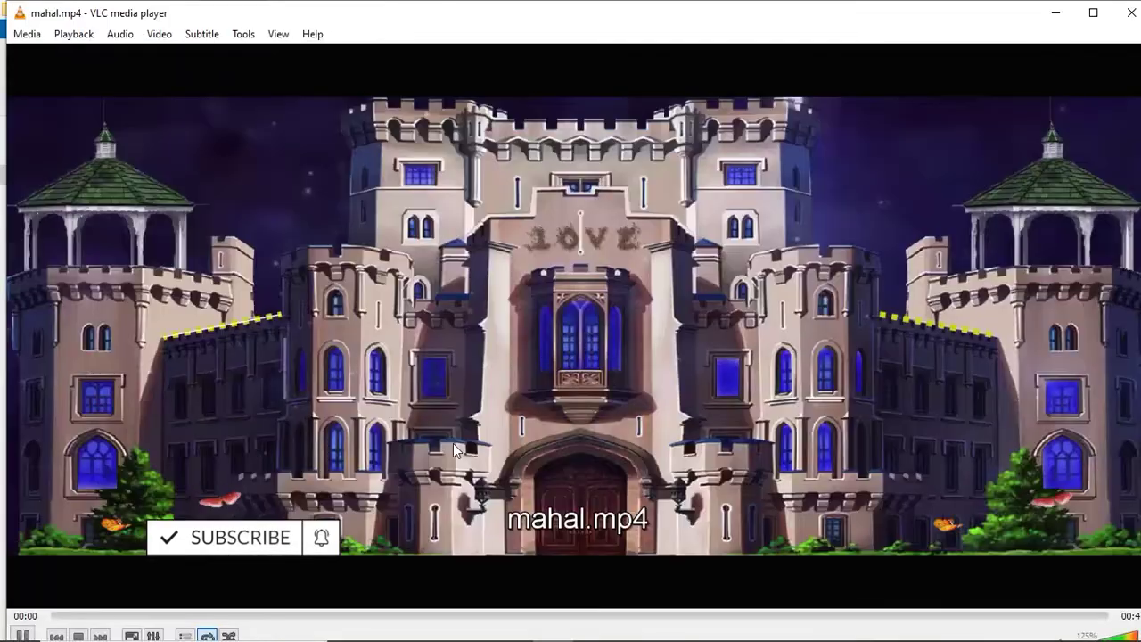
pyautogui.doubleClick(452, 443)
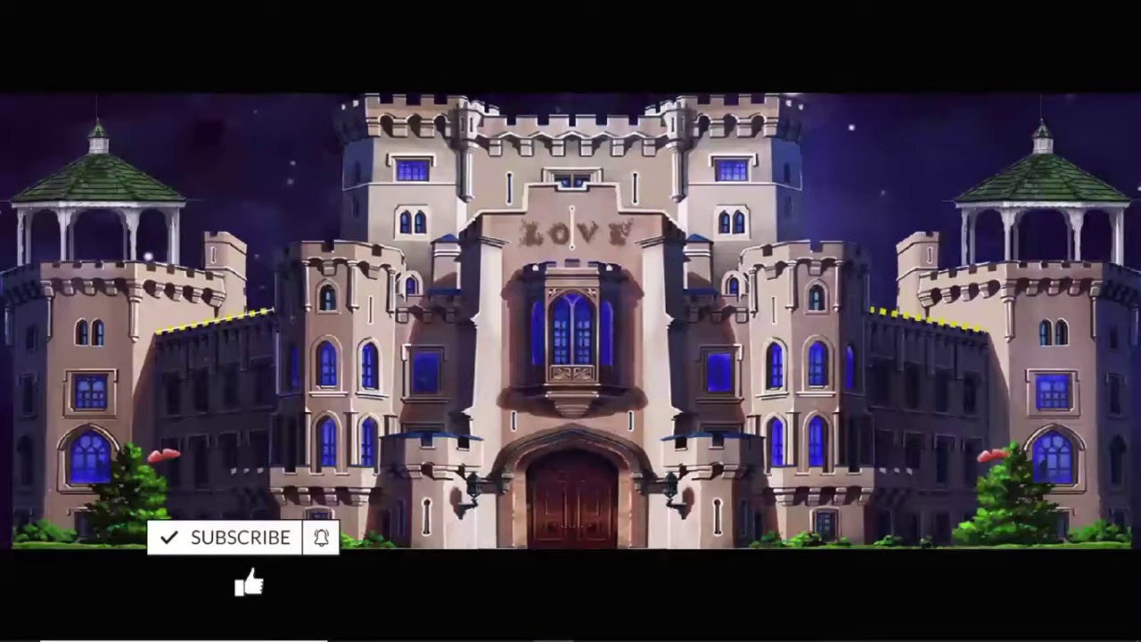